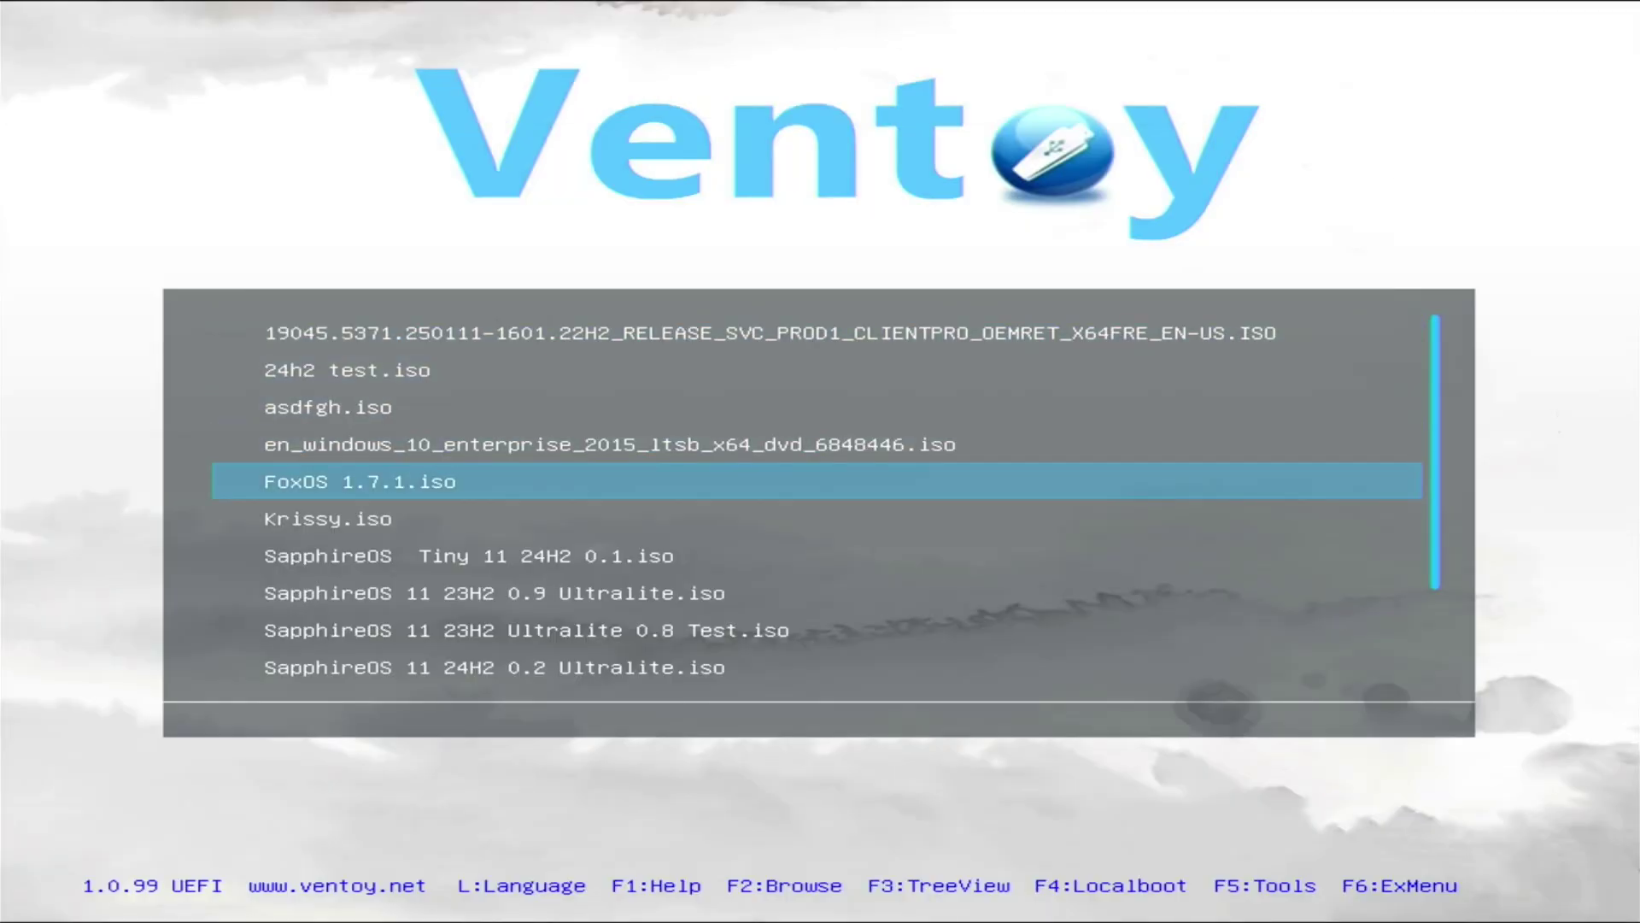
{"action": "key", "text": "Down"}
{"action": "key", "text": "Down"}
{"action": "key", "text": "Down"}
- Boot the SapphireOS installer ISO from the Ventoy menu in normal mode
{"action": "key", "text": "Return"}
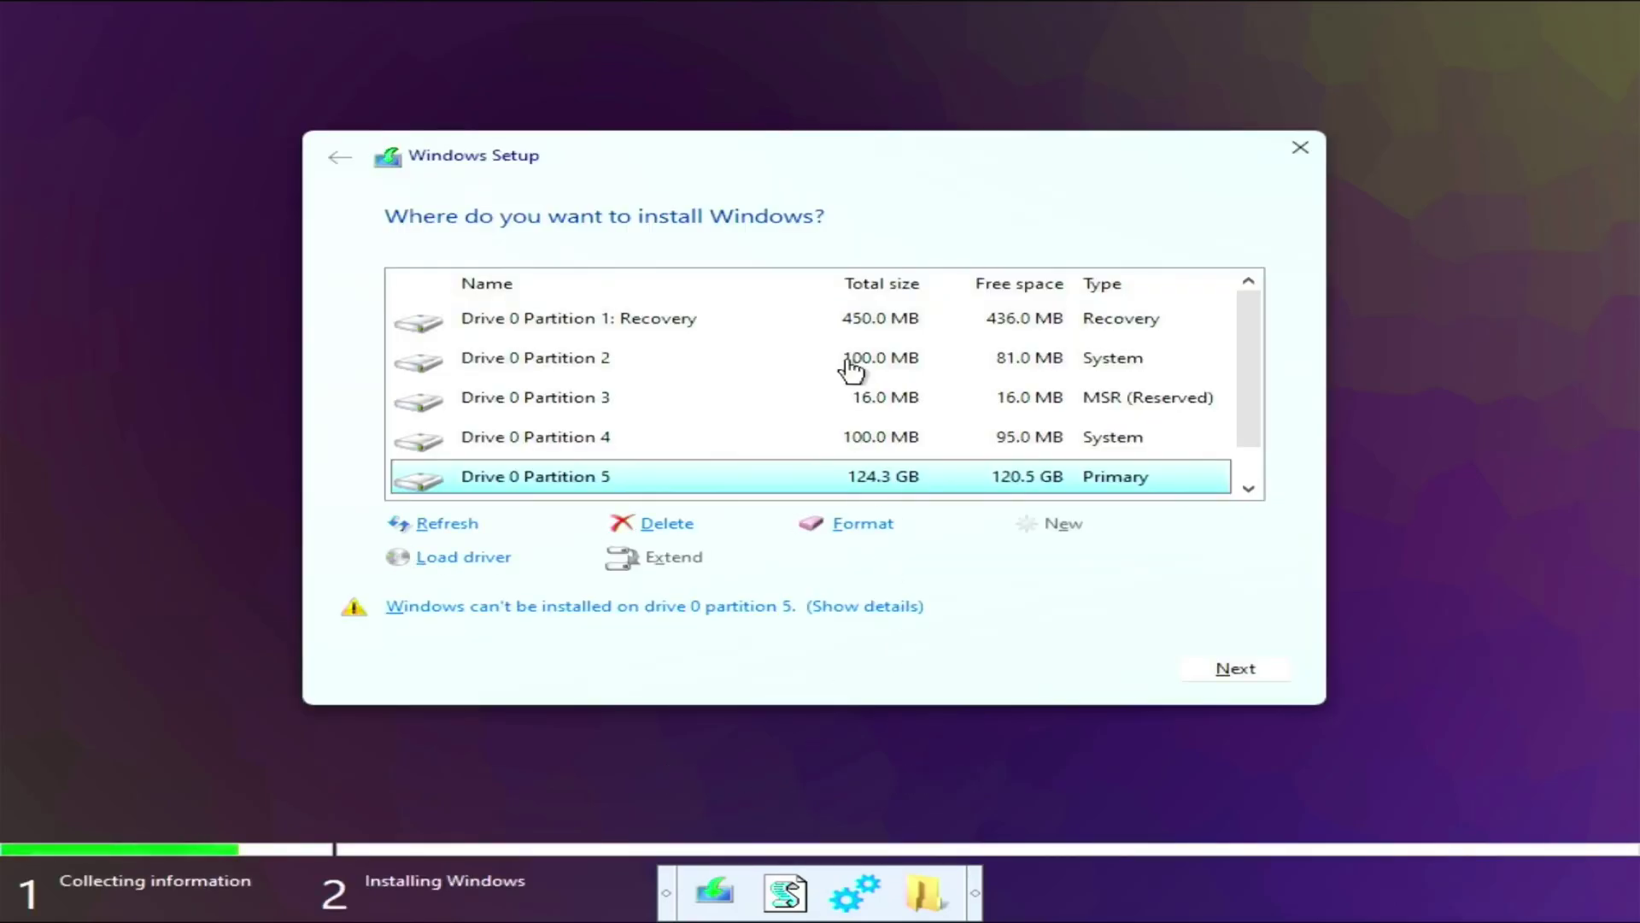
- Delete Drive 0 Partition 5, leaving 124.3 GB of unallocated space
{"action": "scroll", "coordinate": [853, 371], "scroll_direction": "down", "scroll_amount": 1}
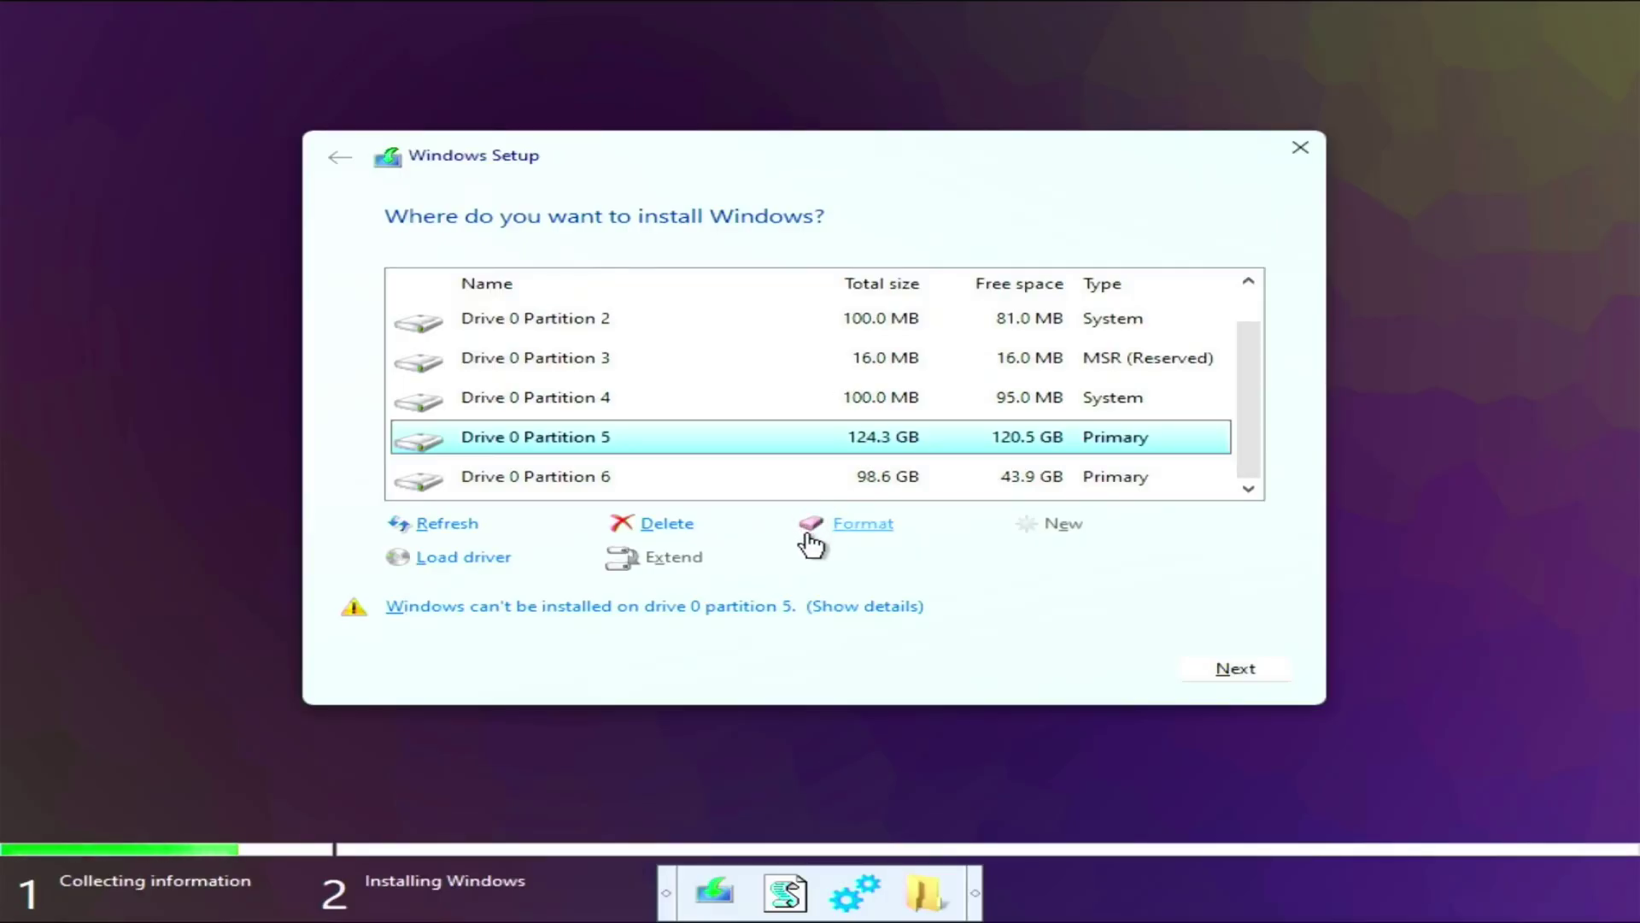
{"action": "left_click", "coordinate": [670, 524]}
{"action": "left_click", "coordinate": [1034, 558]}
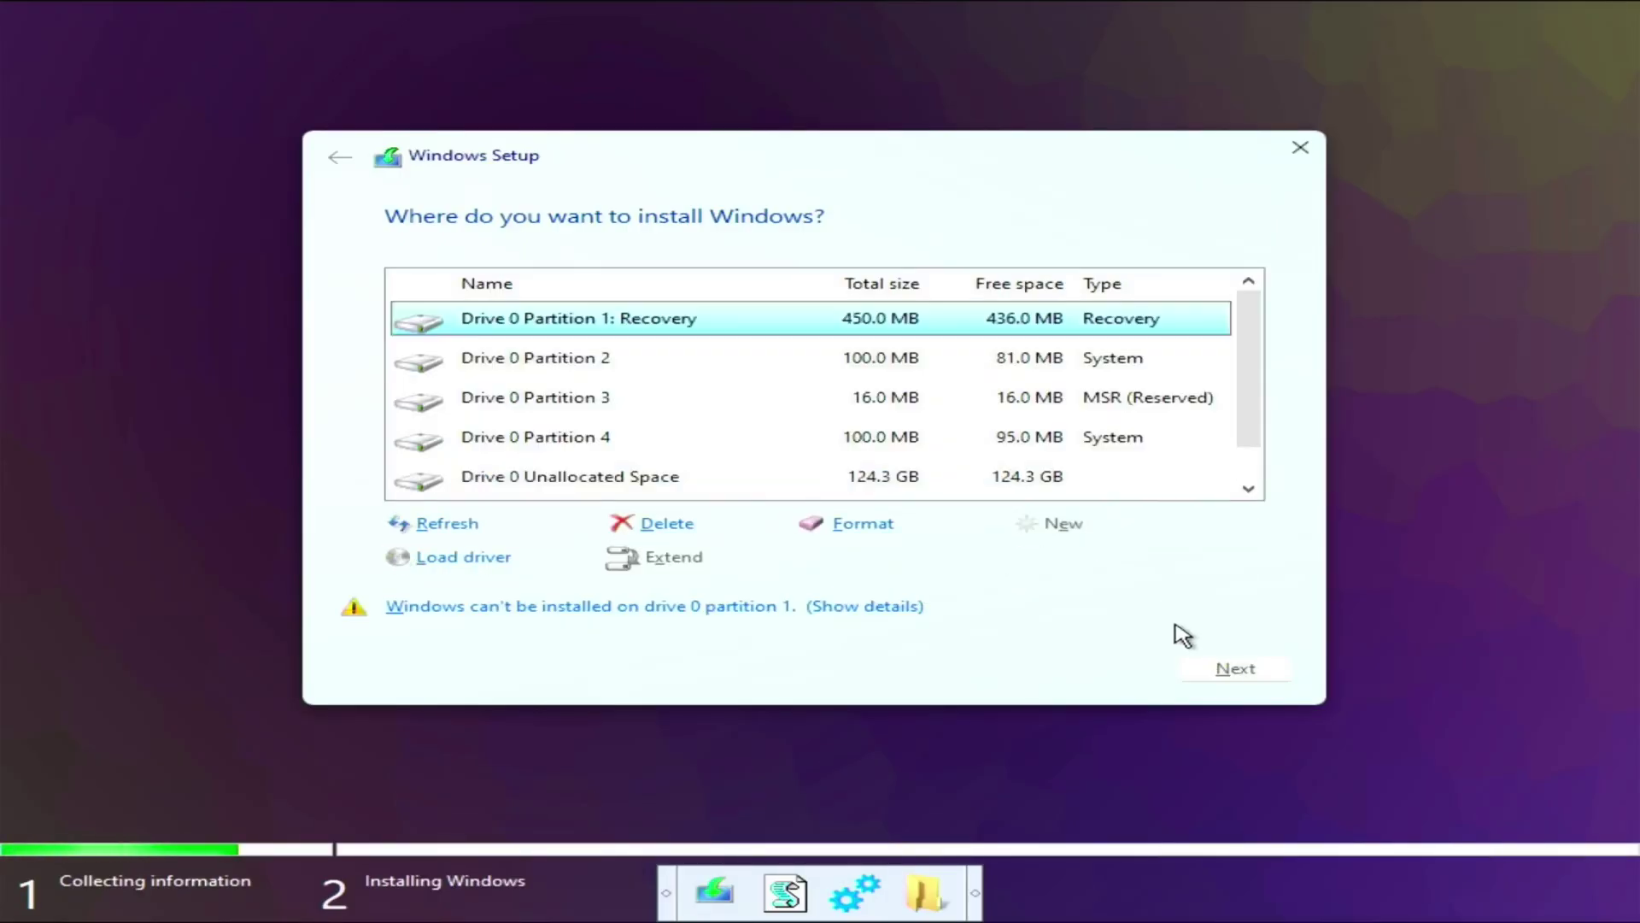
- Try installing onto the unallocated space, then decline the out-of-order partitions warning
{"action": "left_click", "coordinate": [919, 480]}
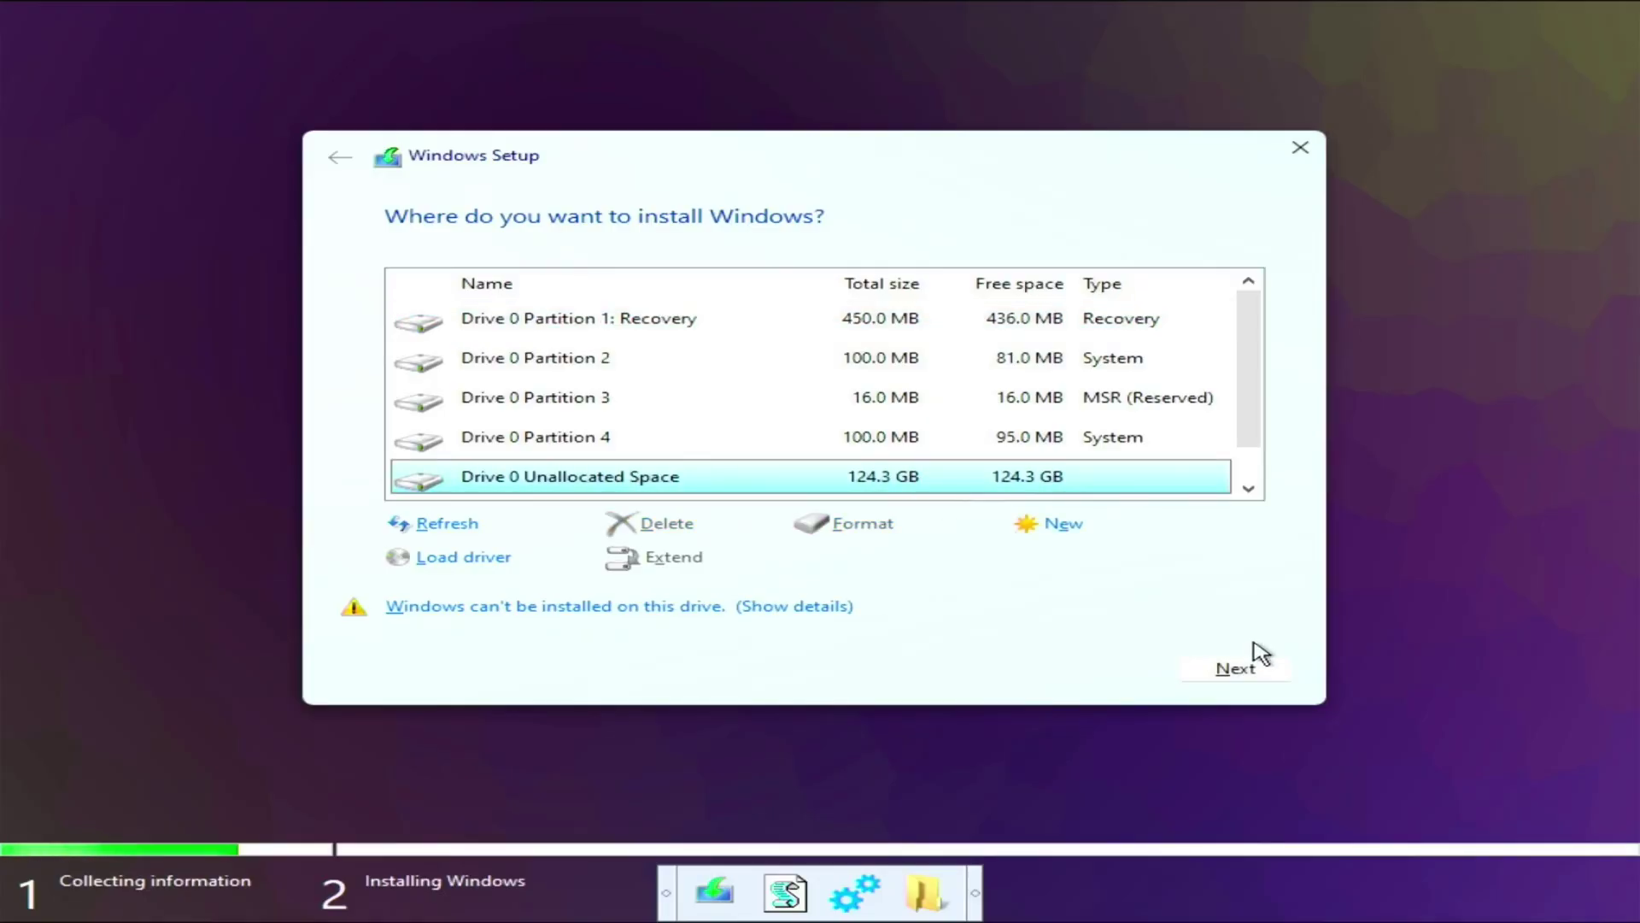
{"action": "left_click", "coordinate": [1240, 673]}
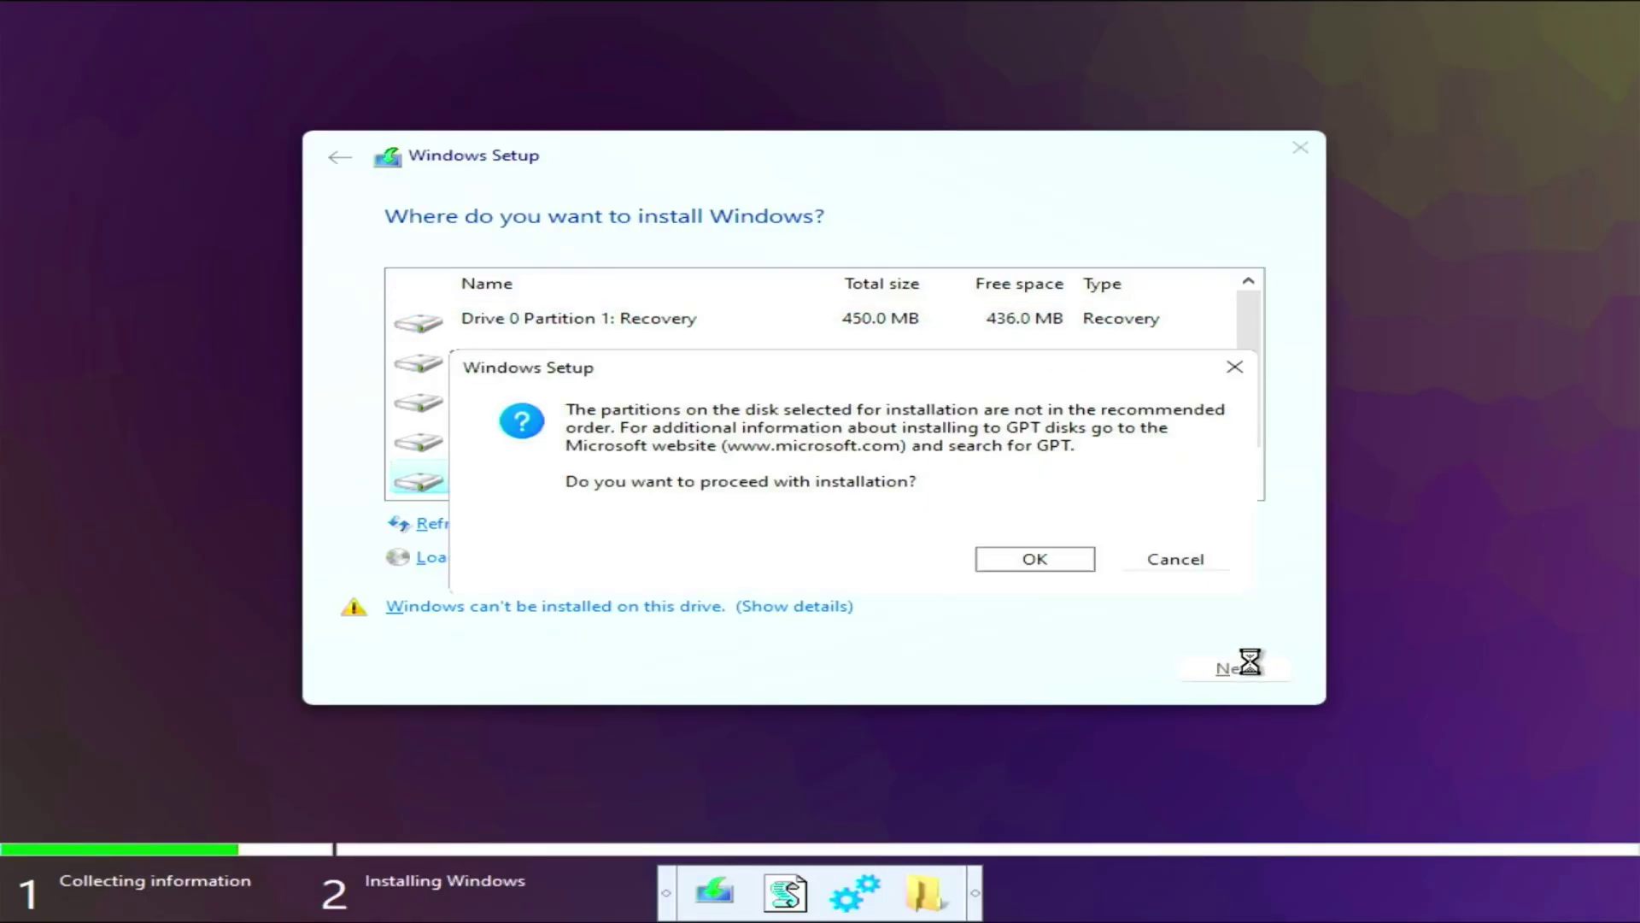
{"action": "left_click_drag", "start_coordinate": [631, 416], "coordinate": [1179, 429]}
{"action": "left_click", "coordinate": [633, 414]}
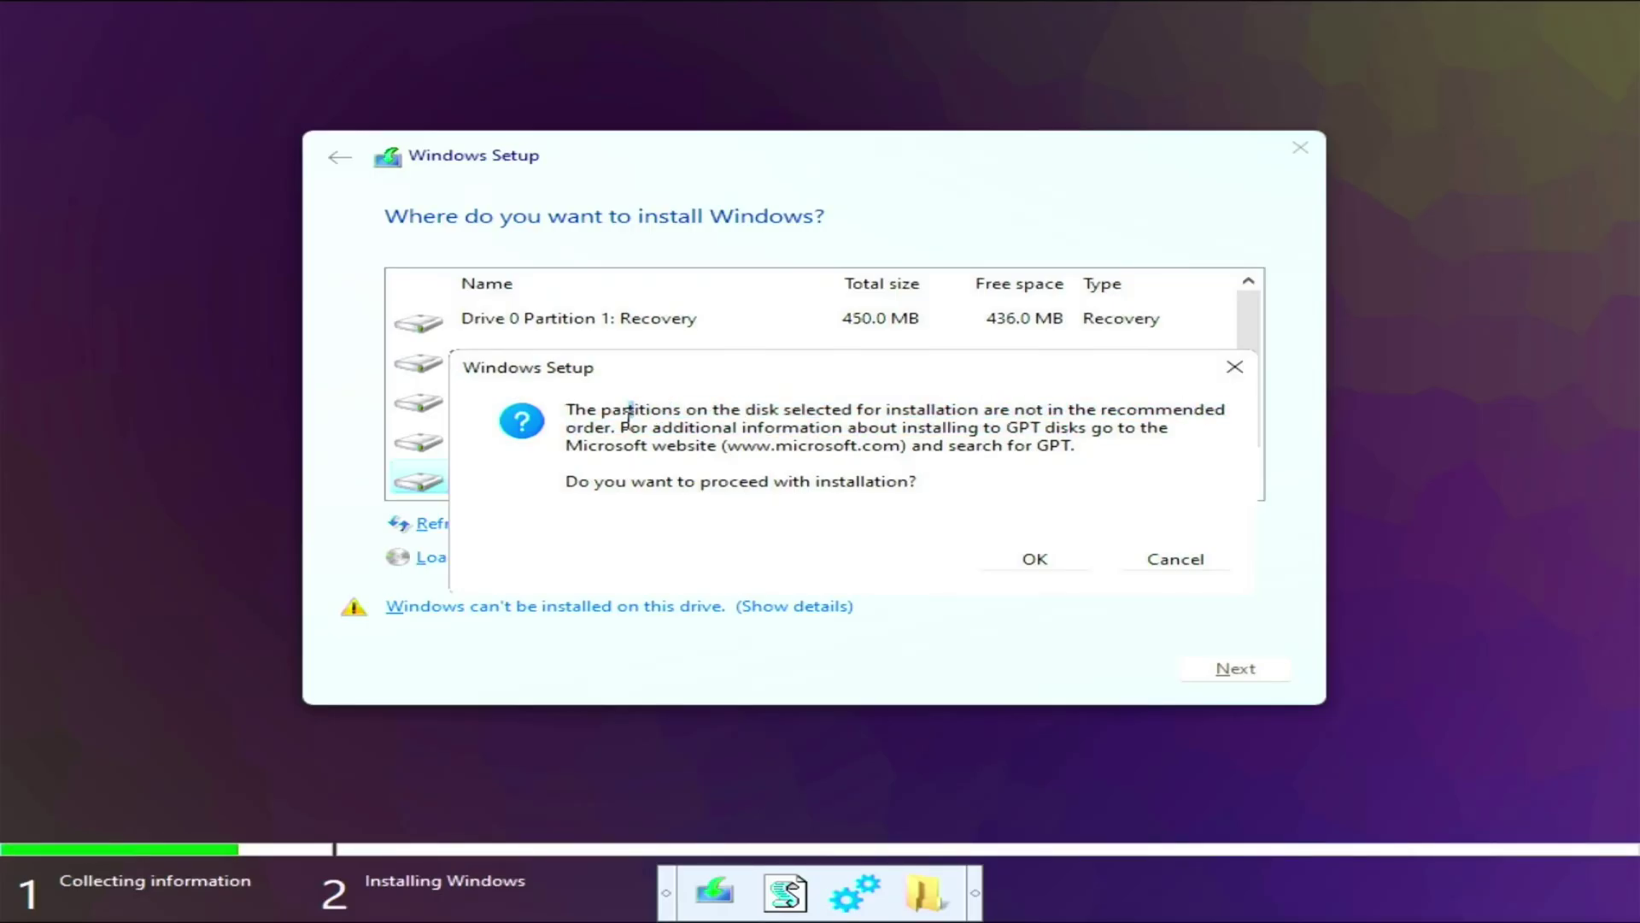
{"action": "left_click_drag", "start_coordinate": [630, 416], "coordinate": [756, 446]}
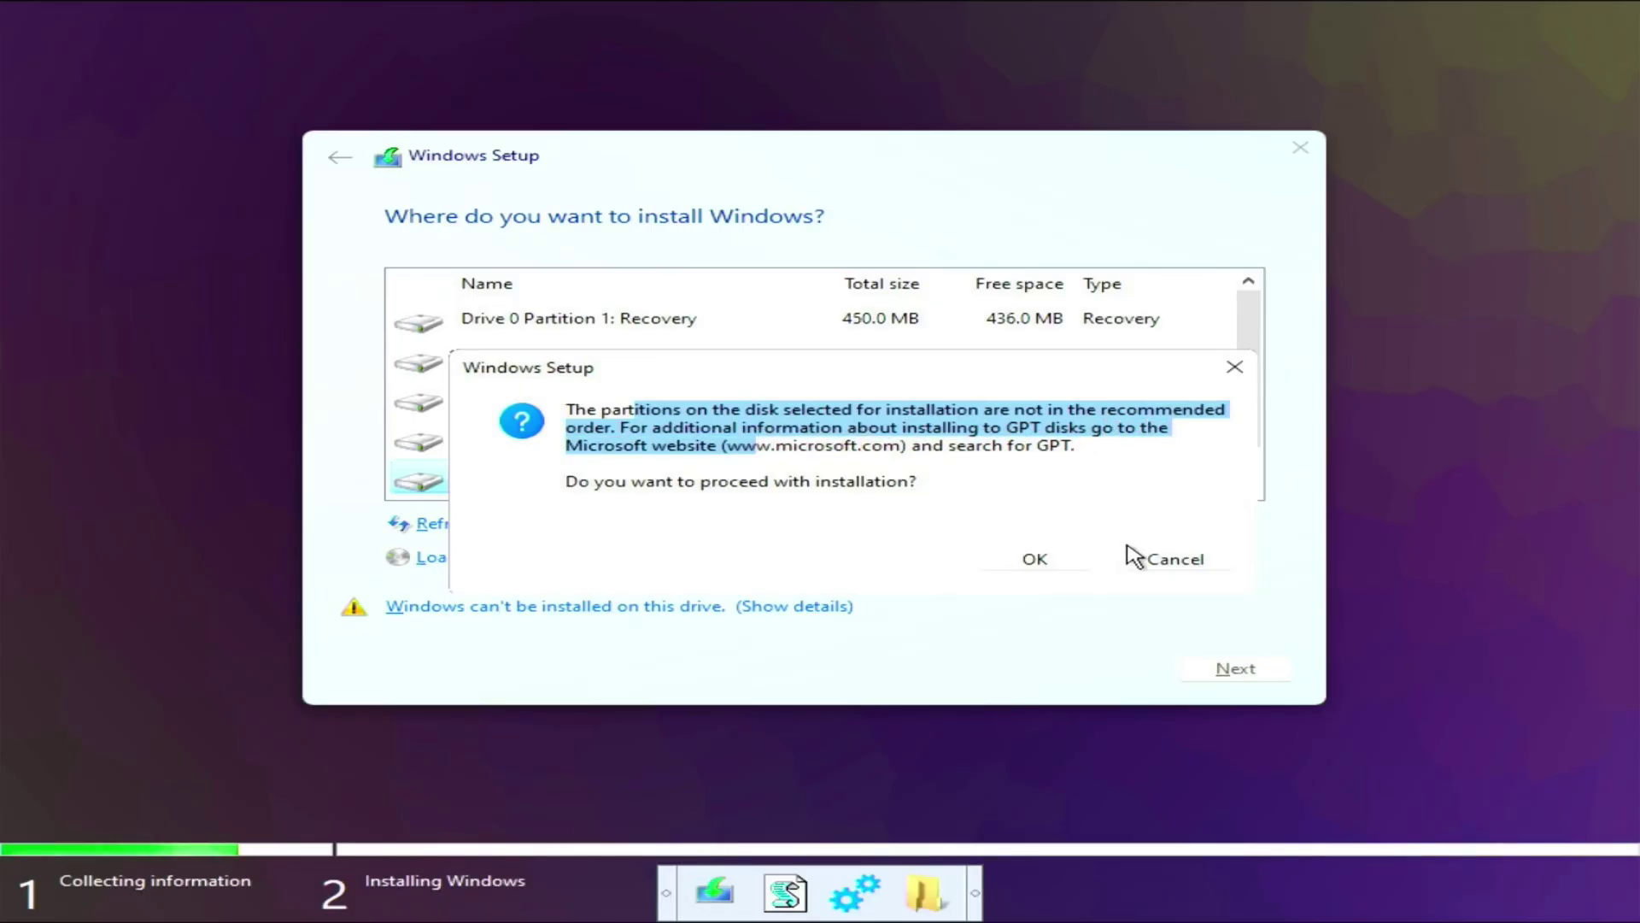
{"action": "left_click", "coordinate": [1158, 561]}
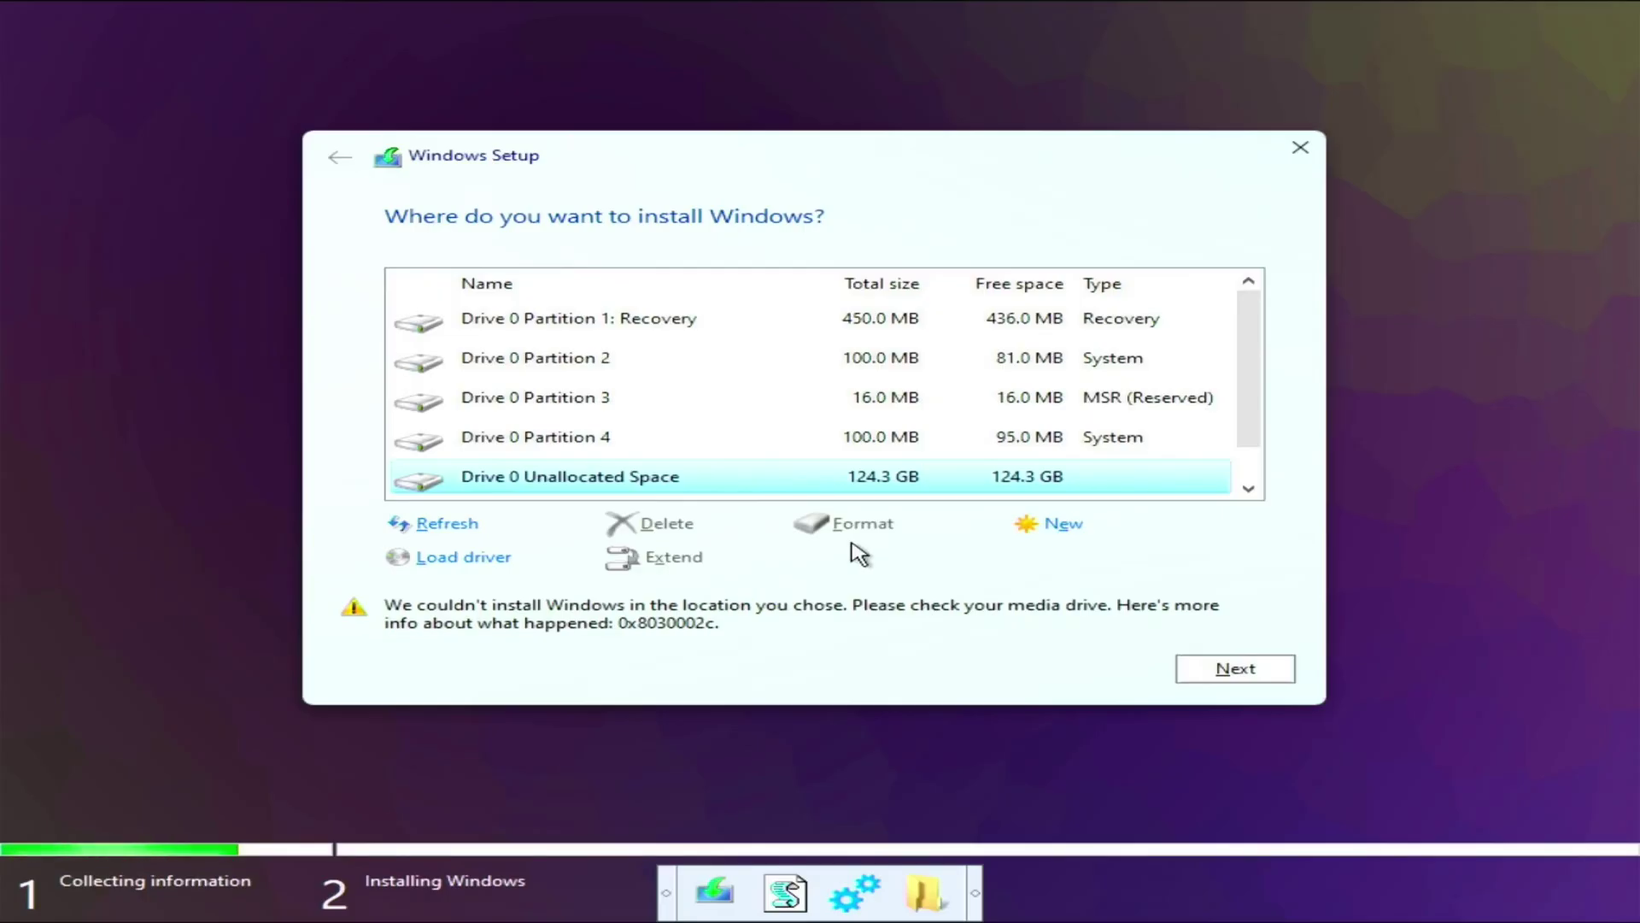
- In a Shift+F10 command prompt, start diskpart, list the disks and select disk 0
{"action": "key", "text": "shift+F10"}
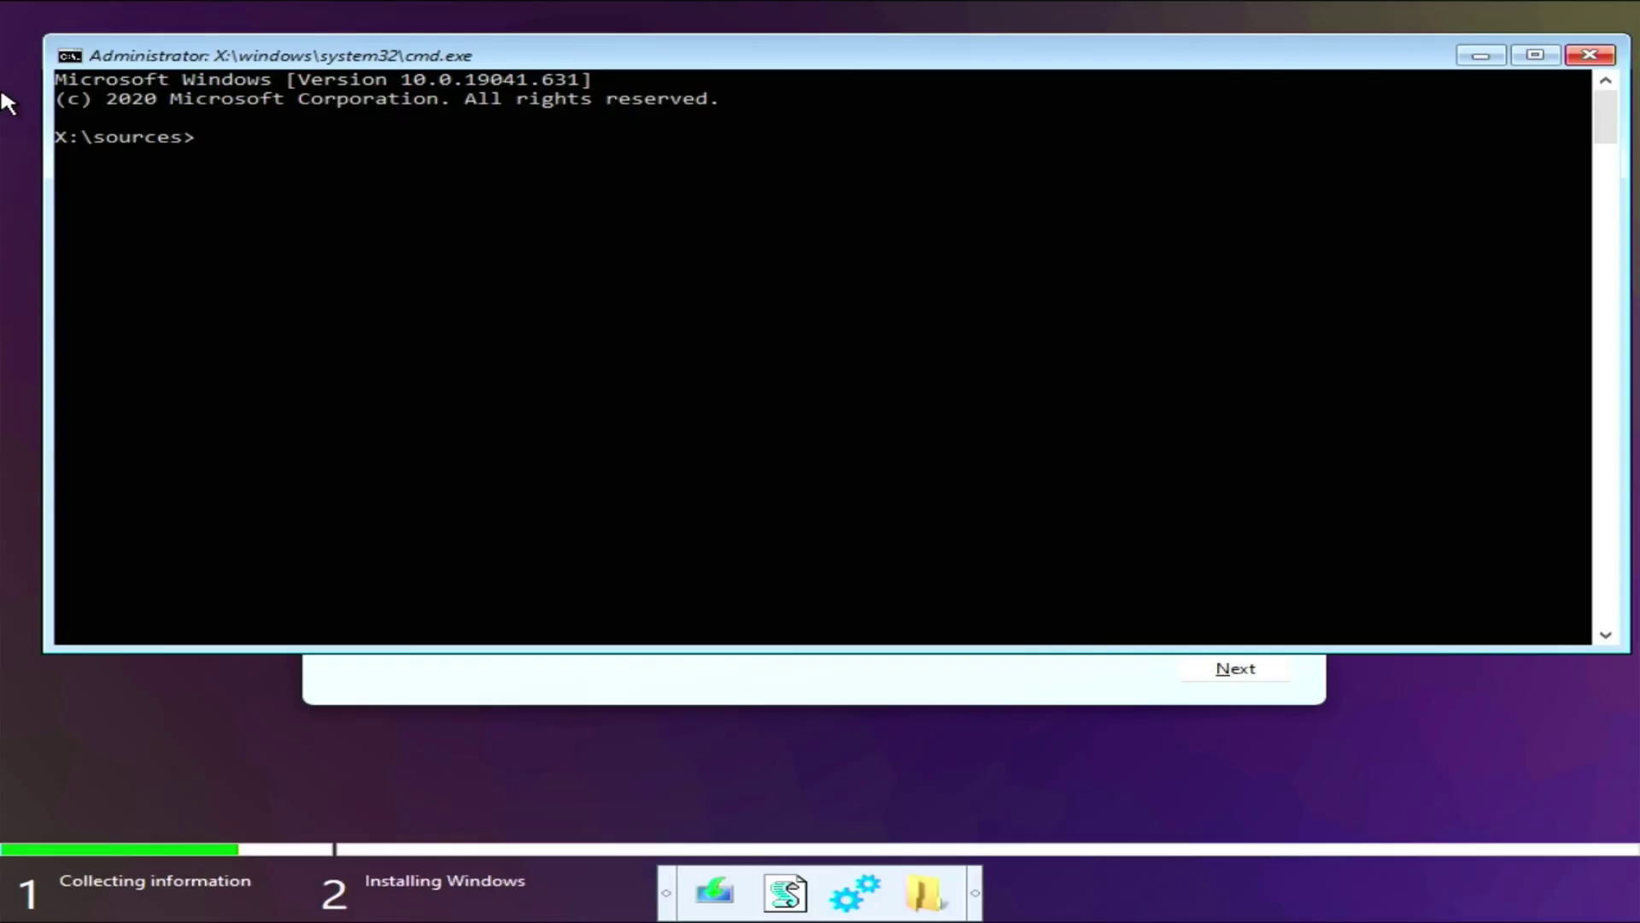
{"action": "type", "text": "diskpart"}
{"action": "key", "text": "Return"}
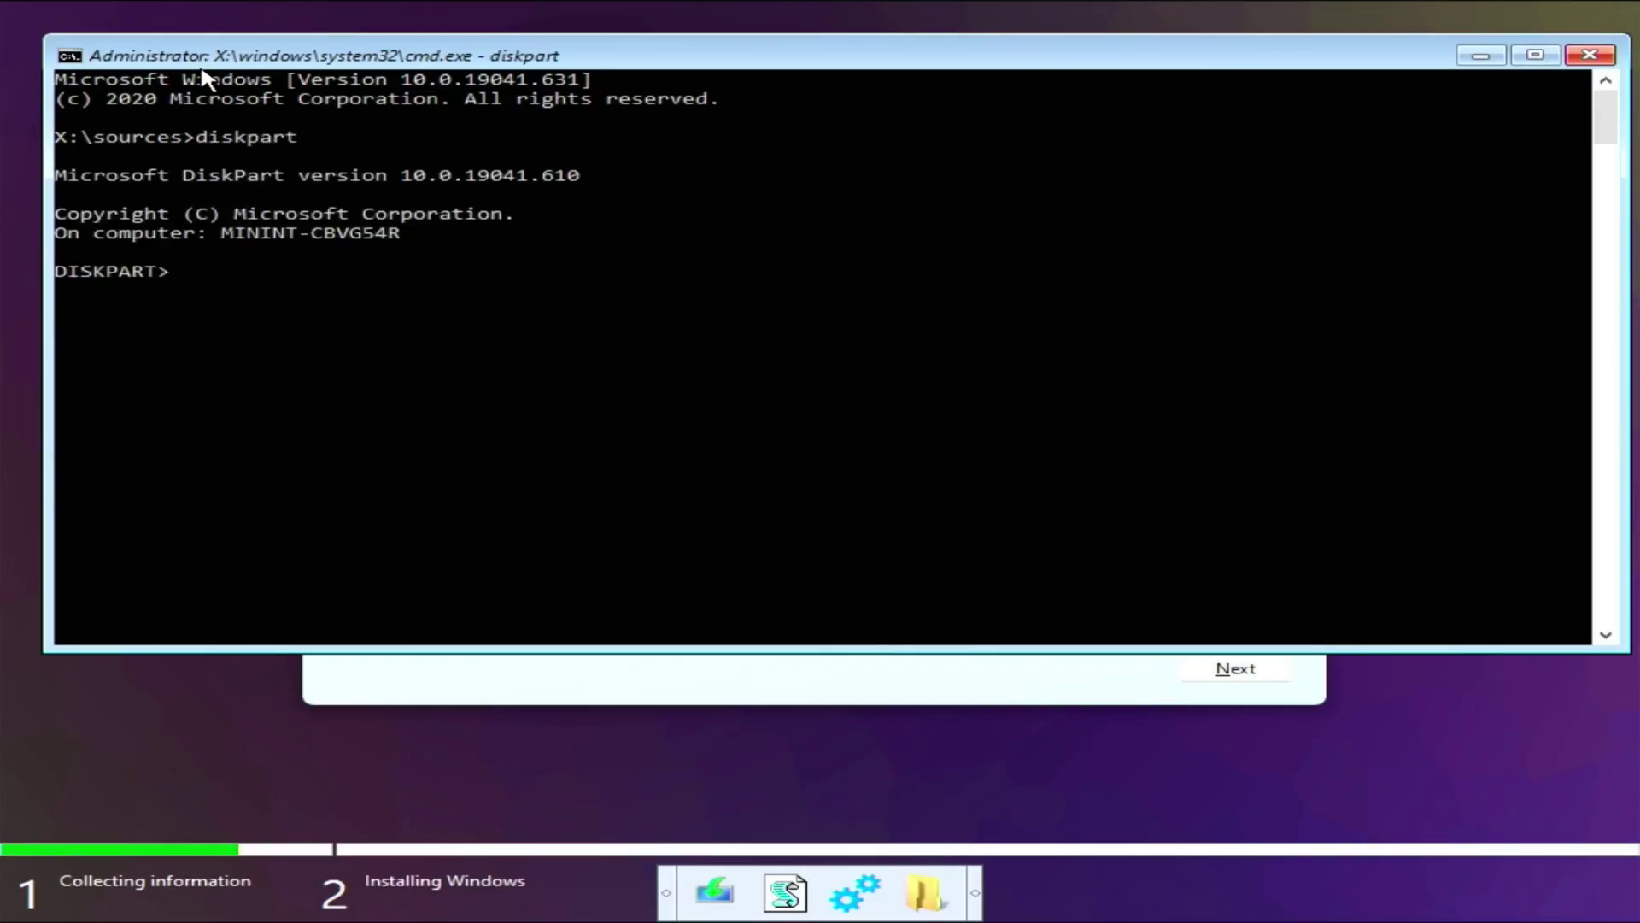
{"action": "type", "text": "sel"}
{"action": "key", "text": "BackSpace"}
{"action": "key", "text": "BackSpace"}
{"action": "key", "text": "BackSpace"}
{"action": "type", "text": "lis dis"}
{"action": "key", "text": "Return"}
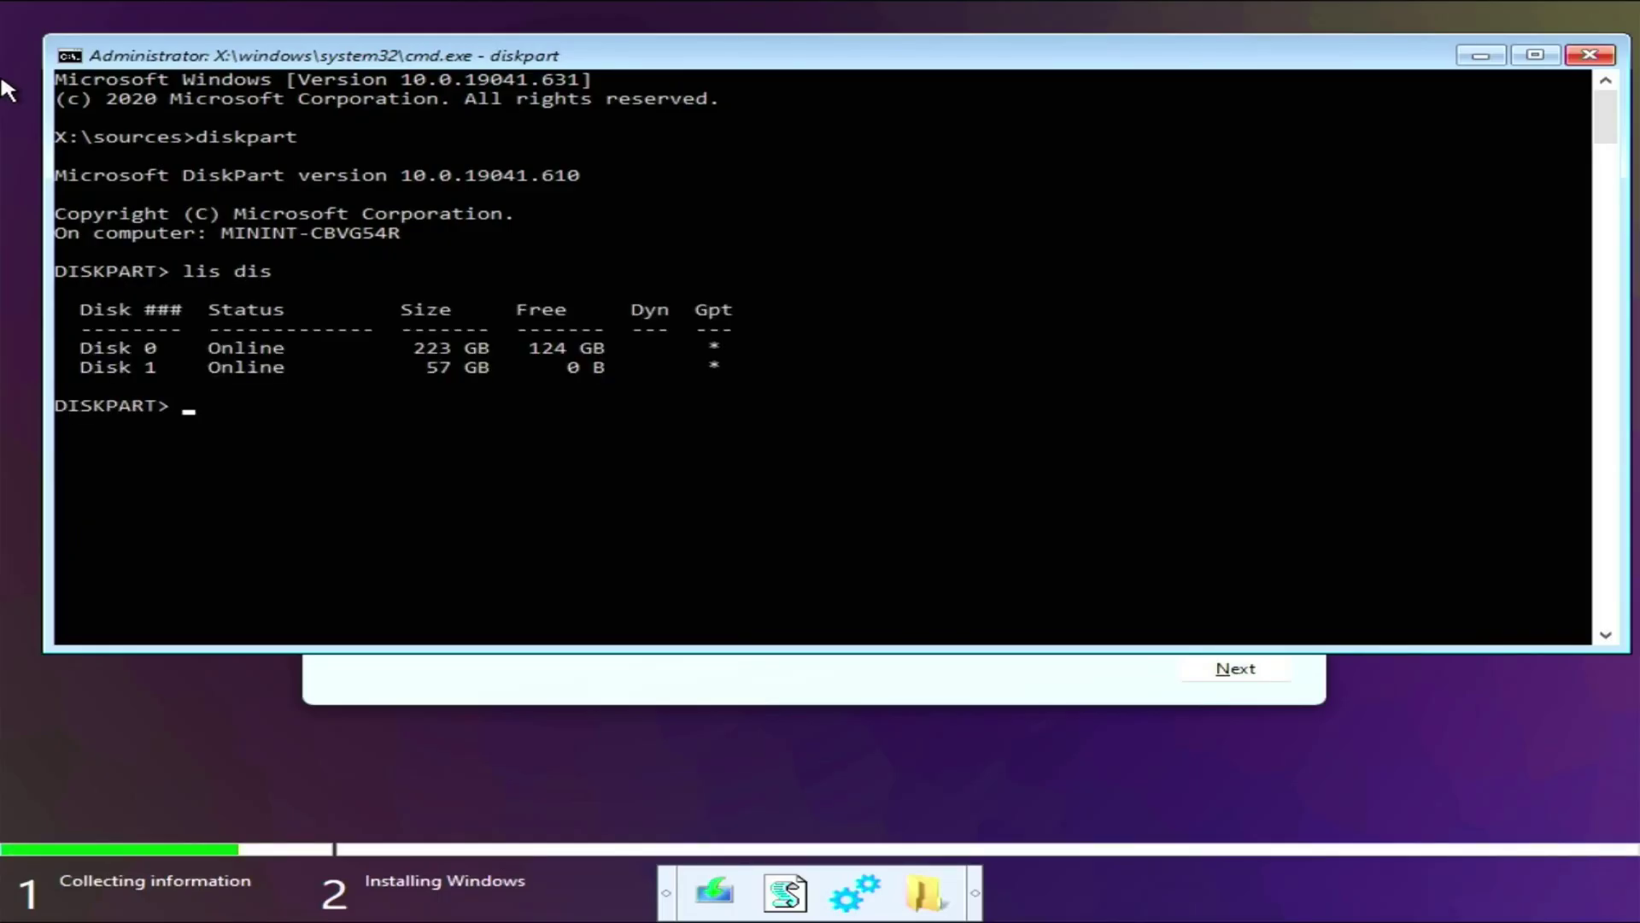
{"action": "type", "text": "sel dis 0-"}
{"action": "key", "text": "BackSpace"}
{"action": "key", "text": "Return"}
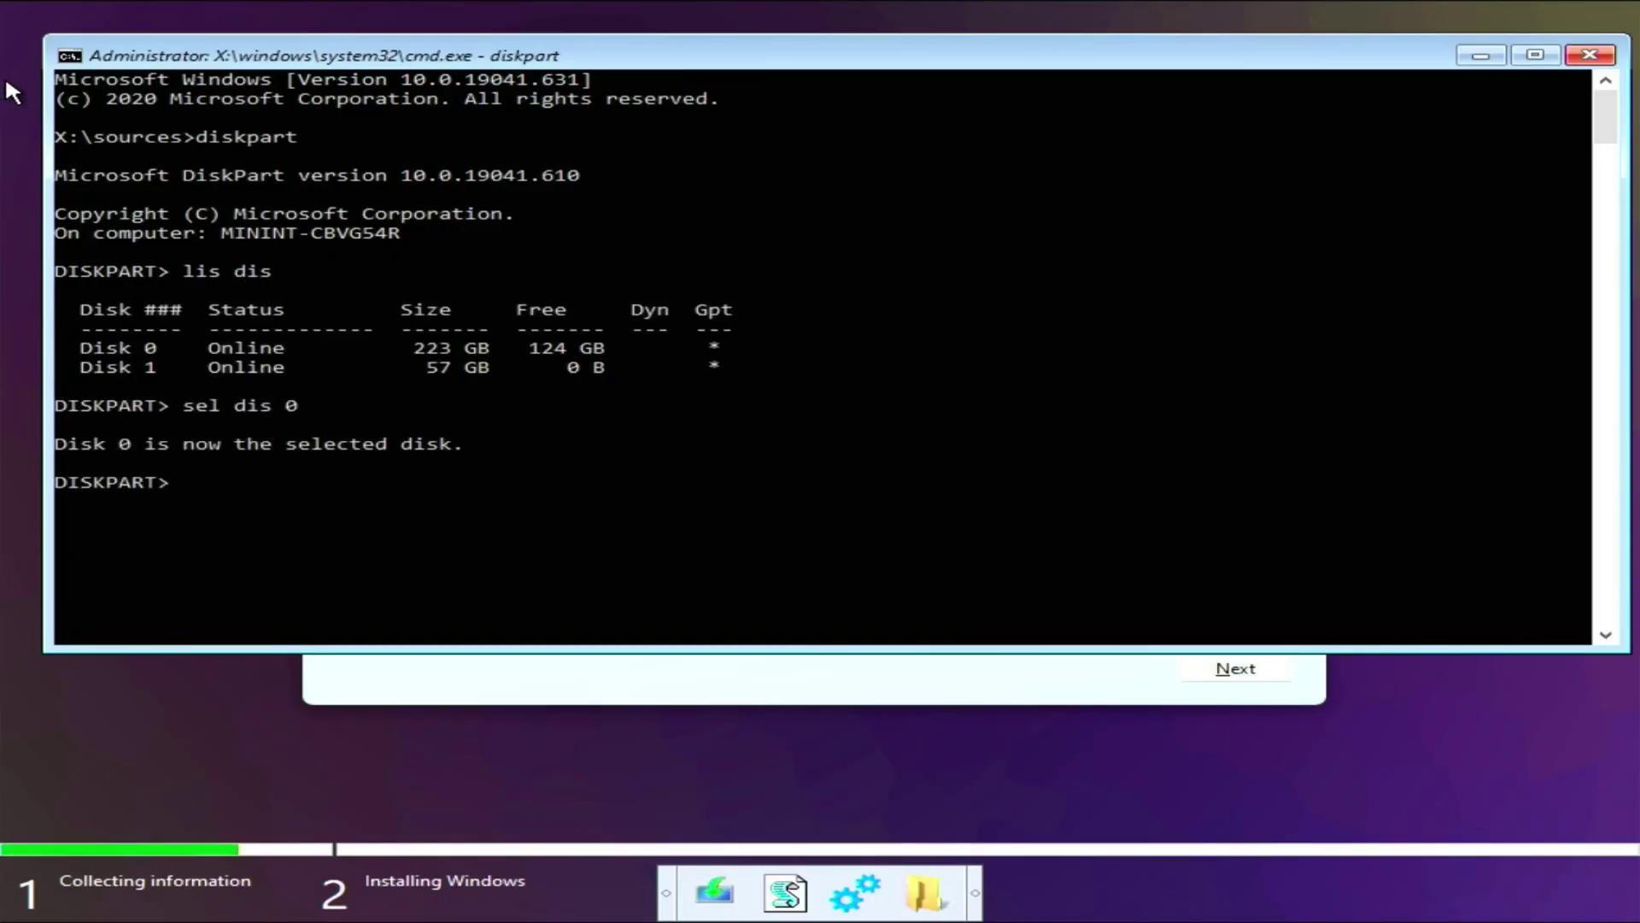
- Clean disk 0 and convert it to GPT
{"action": "type", "text": "cleamn"}
{"action": "key", "text": "BackSpace"}
{"action": "key", "text": "BackSpace"}
{"action": "type", "text": "n"}
{"action": "key", "text": "Return"}
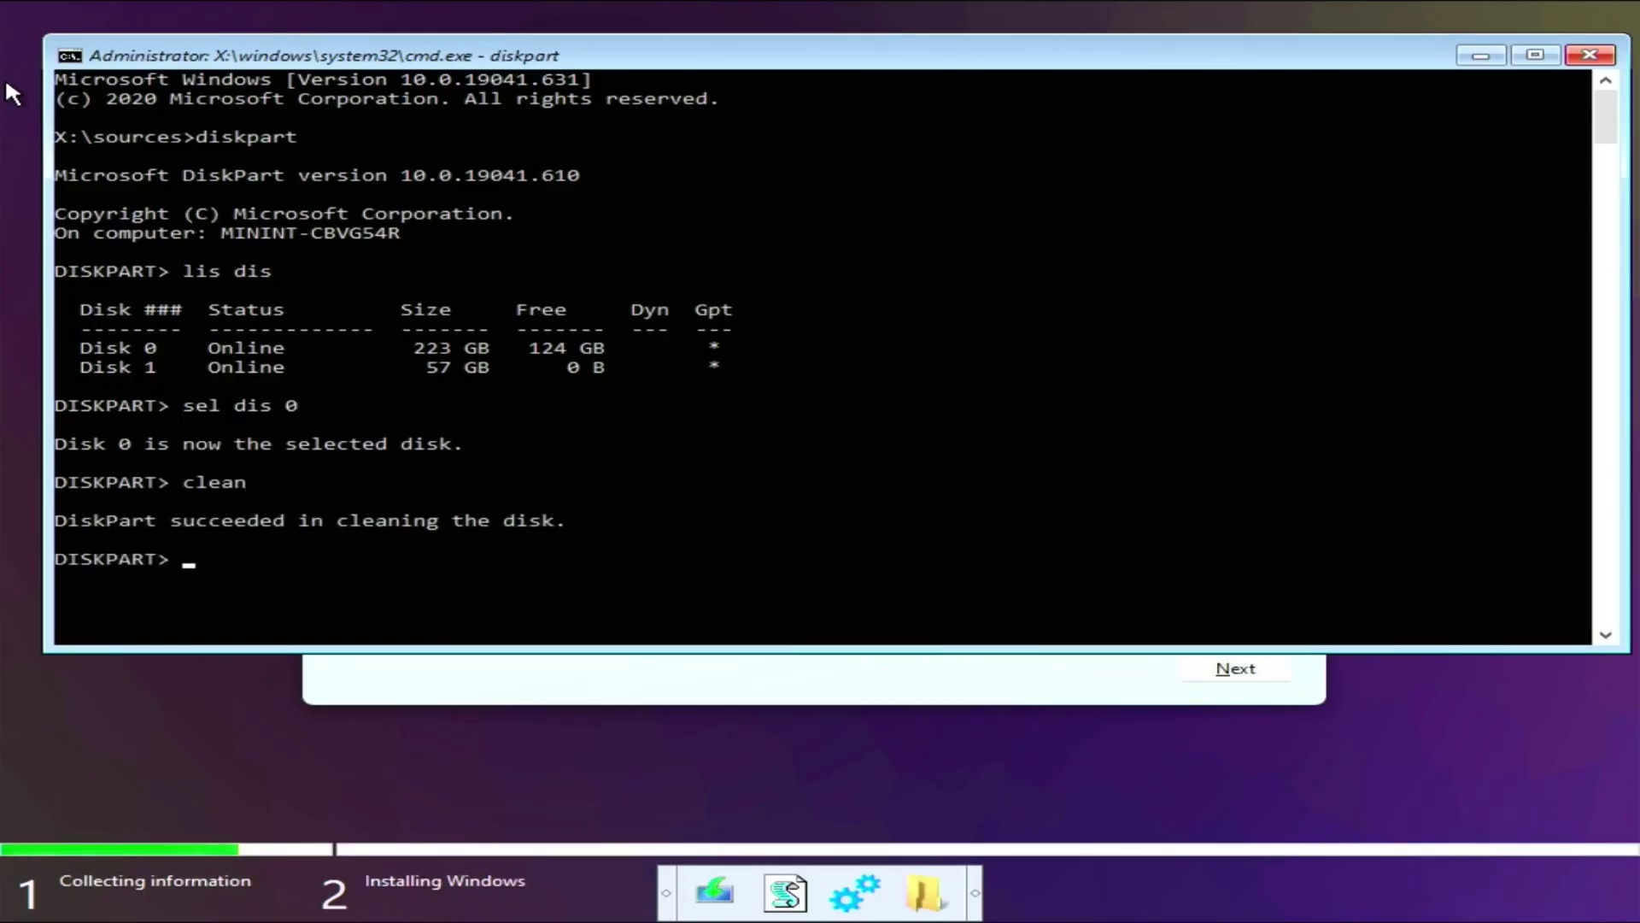
{"action": "type", "text": "convert"}
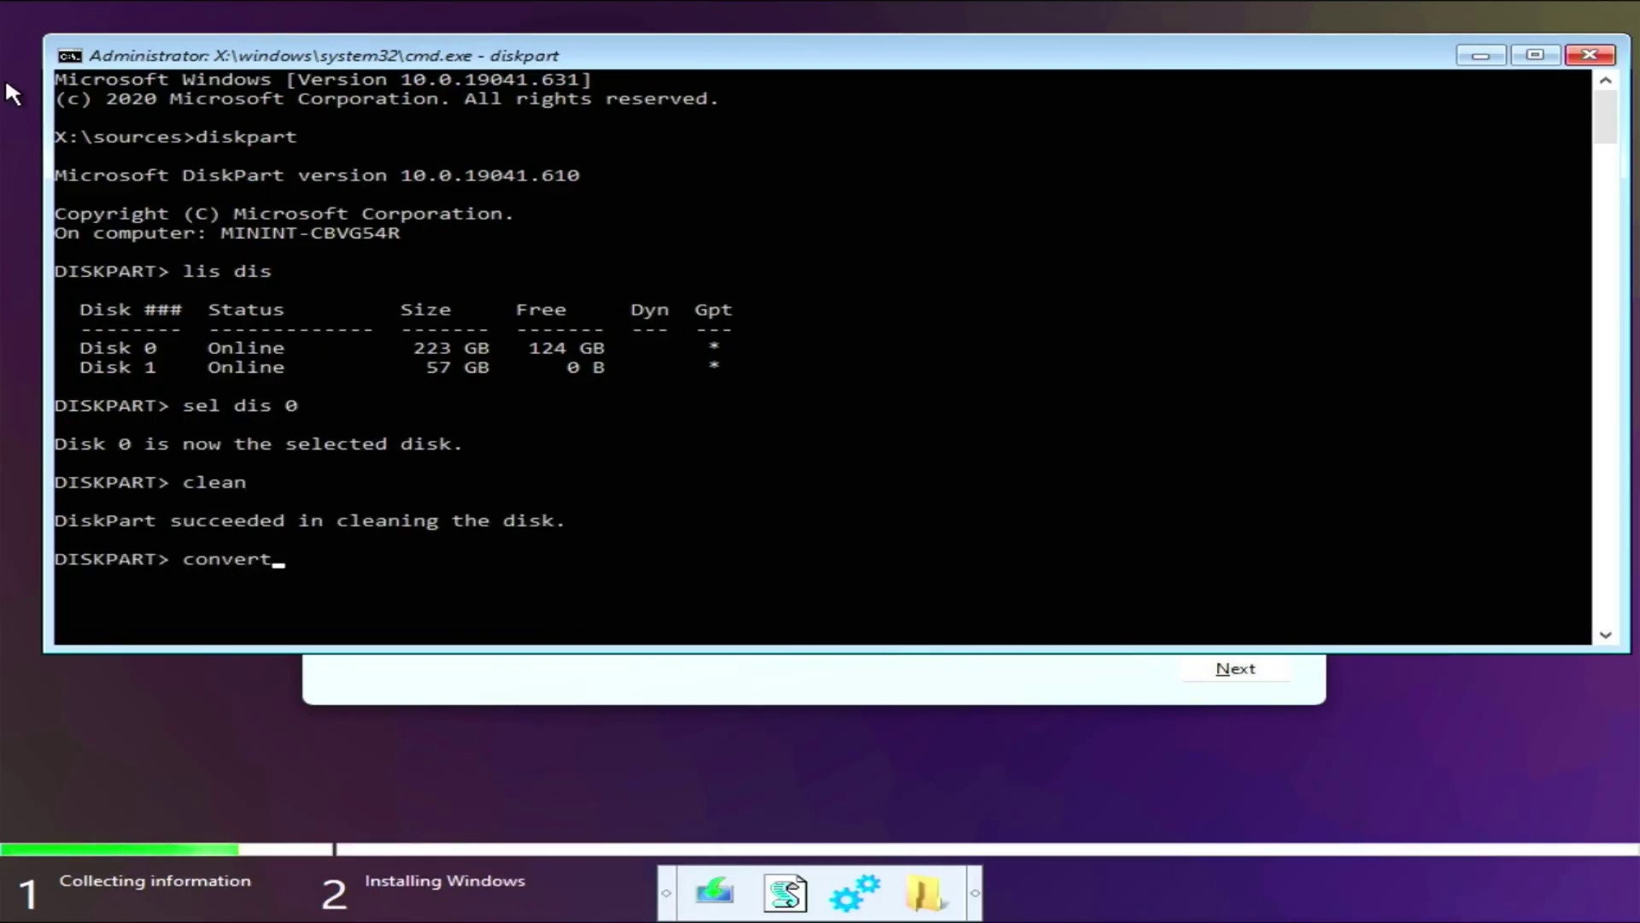
{"action": "type", "text": " gpt"}
{"action": "key", "text": "Return"}
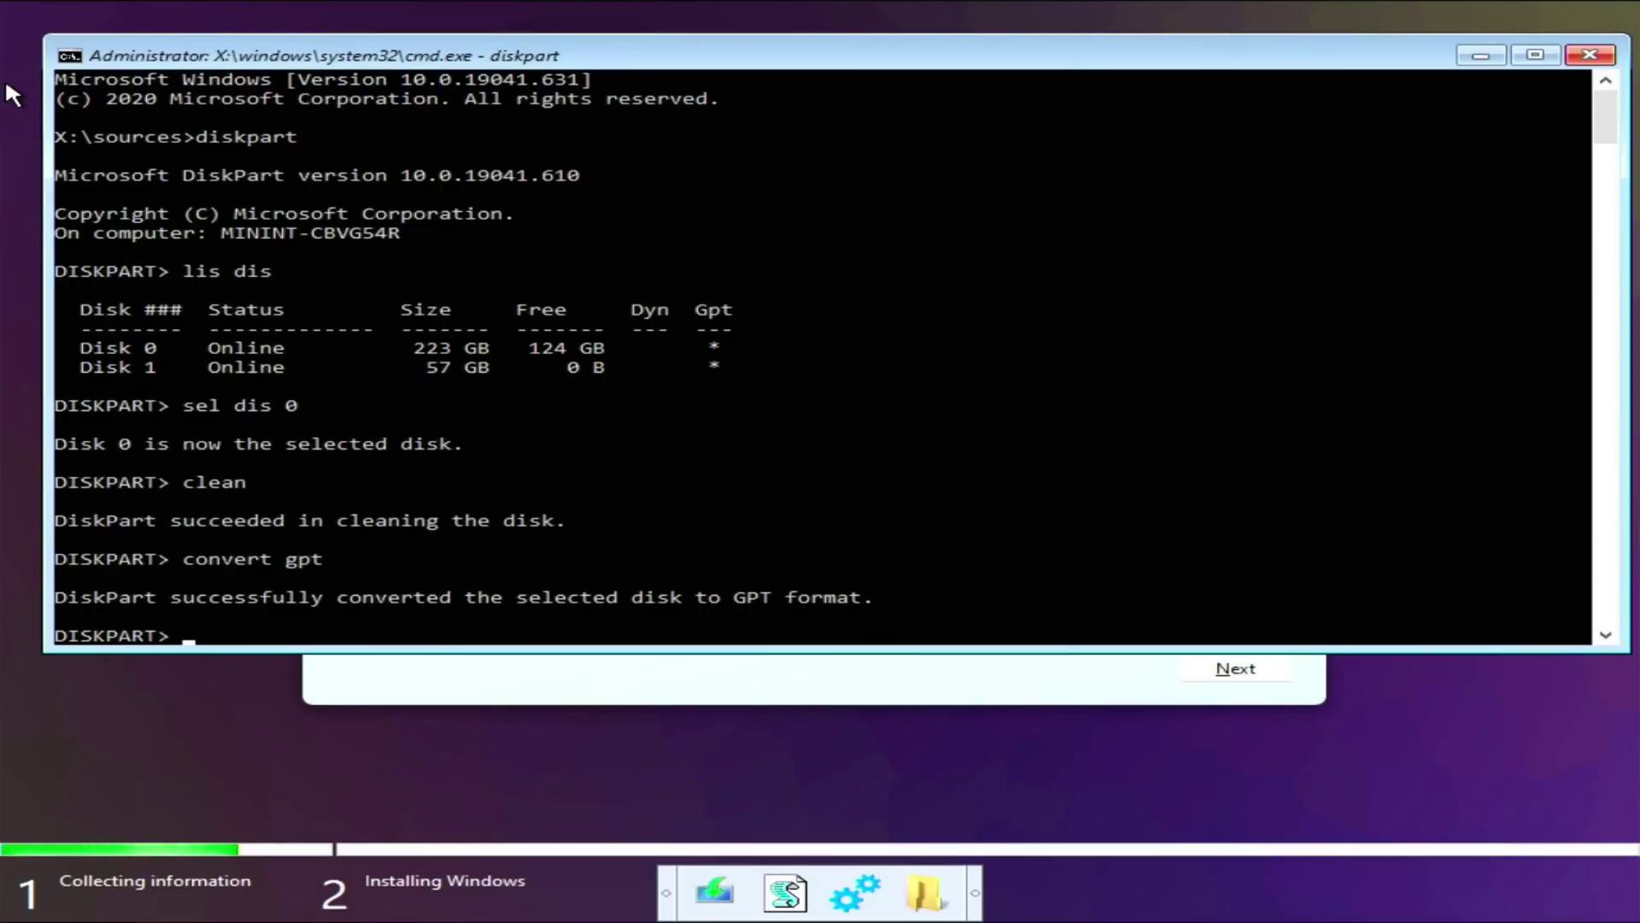
- Exit diskpart and clear the console
{"action": "type", "text": "exit"}
{"action": "key", "text": "Return"}
{"action": "type", "text": "cls"}
{"action": "key", "text": "Return"}
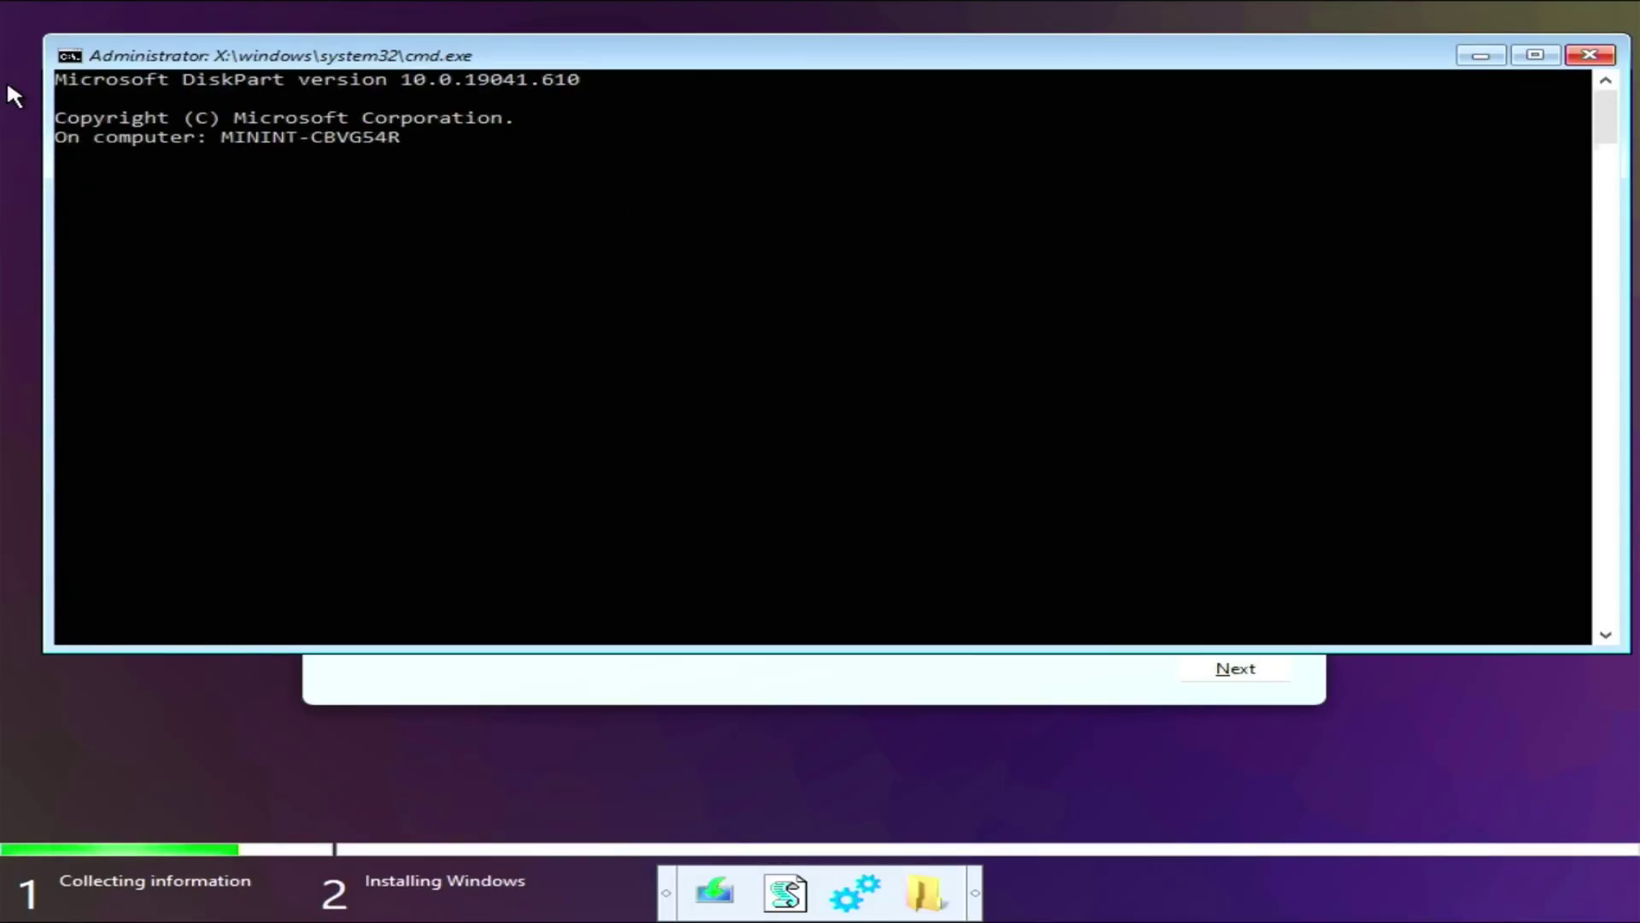
{"action": "type", "text": "exot"}
{"action": "key", "text": "Return"}
- Close the command prompt, refresh the drive list and install onto the 223.6 GB unallocated space
{"action": "type", "text": "ex"}
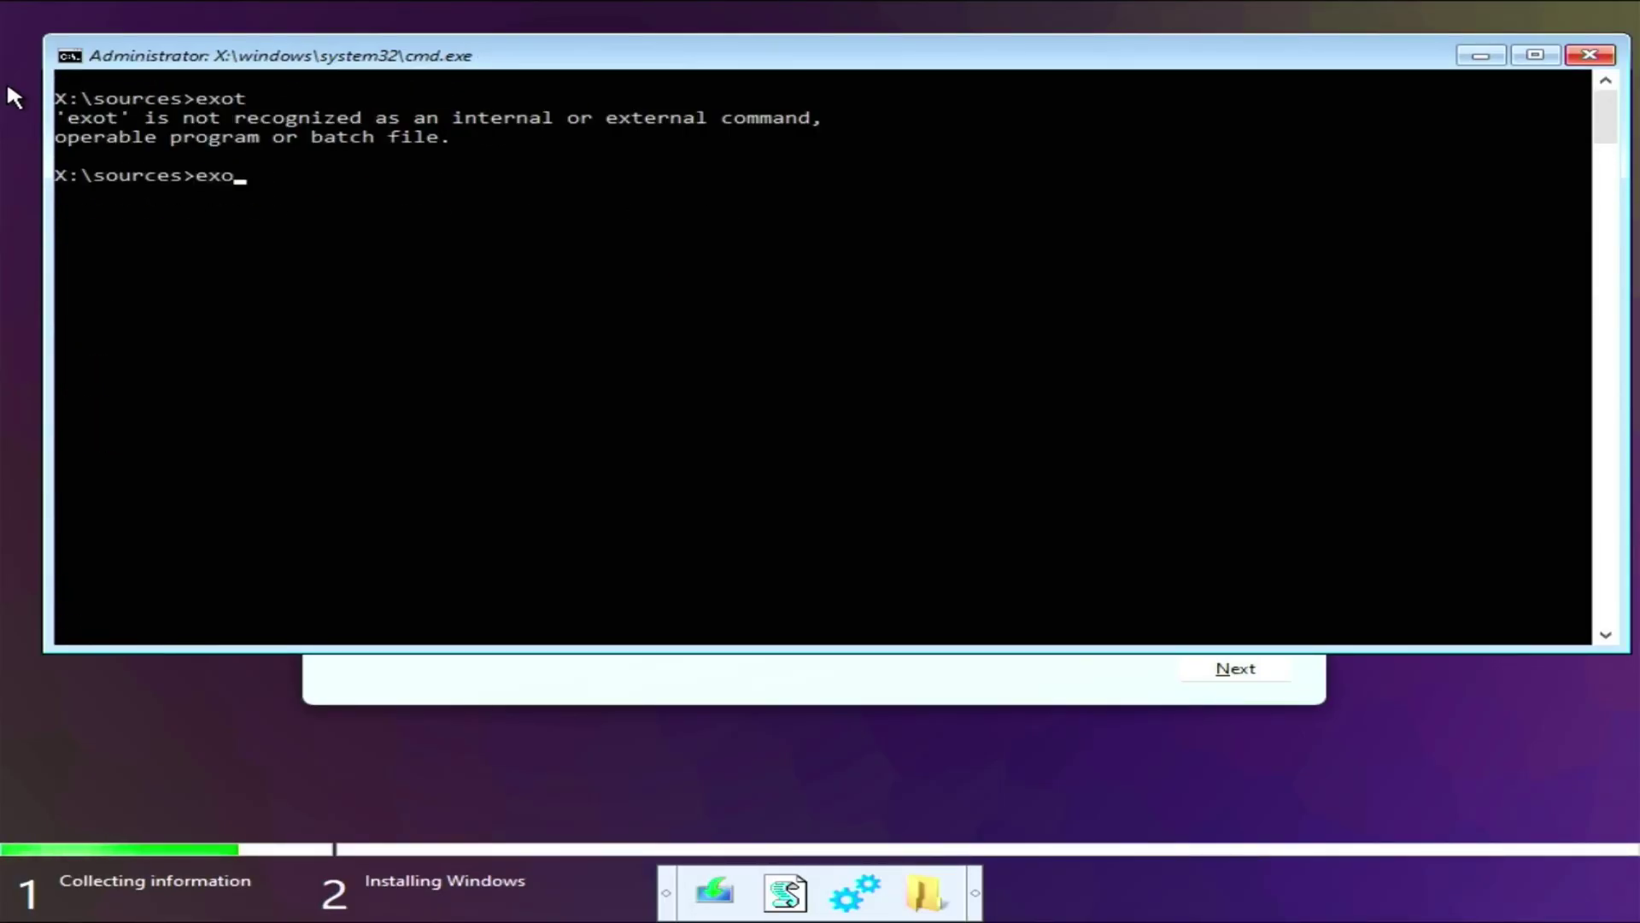
{"action": "type", "text": "it"}
{"action": "key", "text": "Return"}
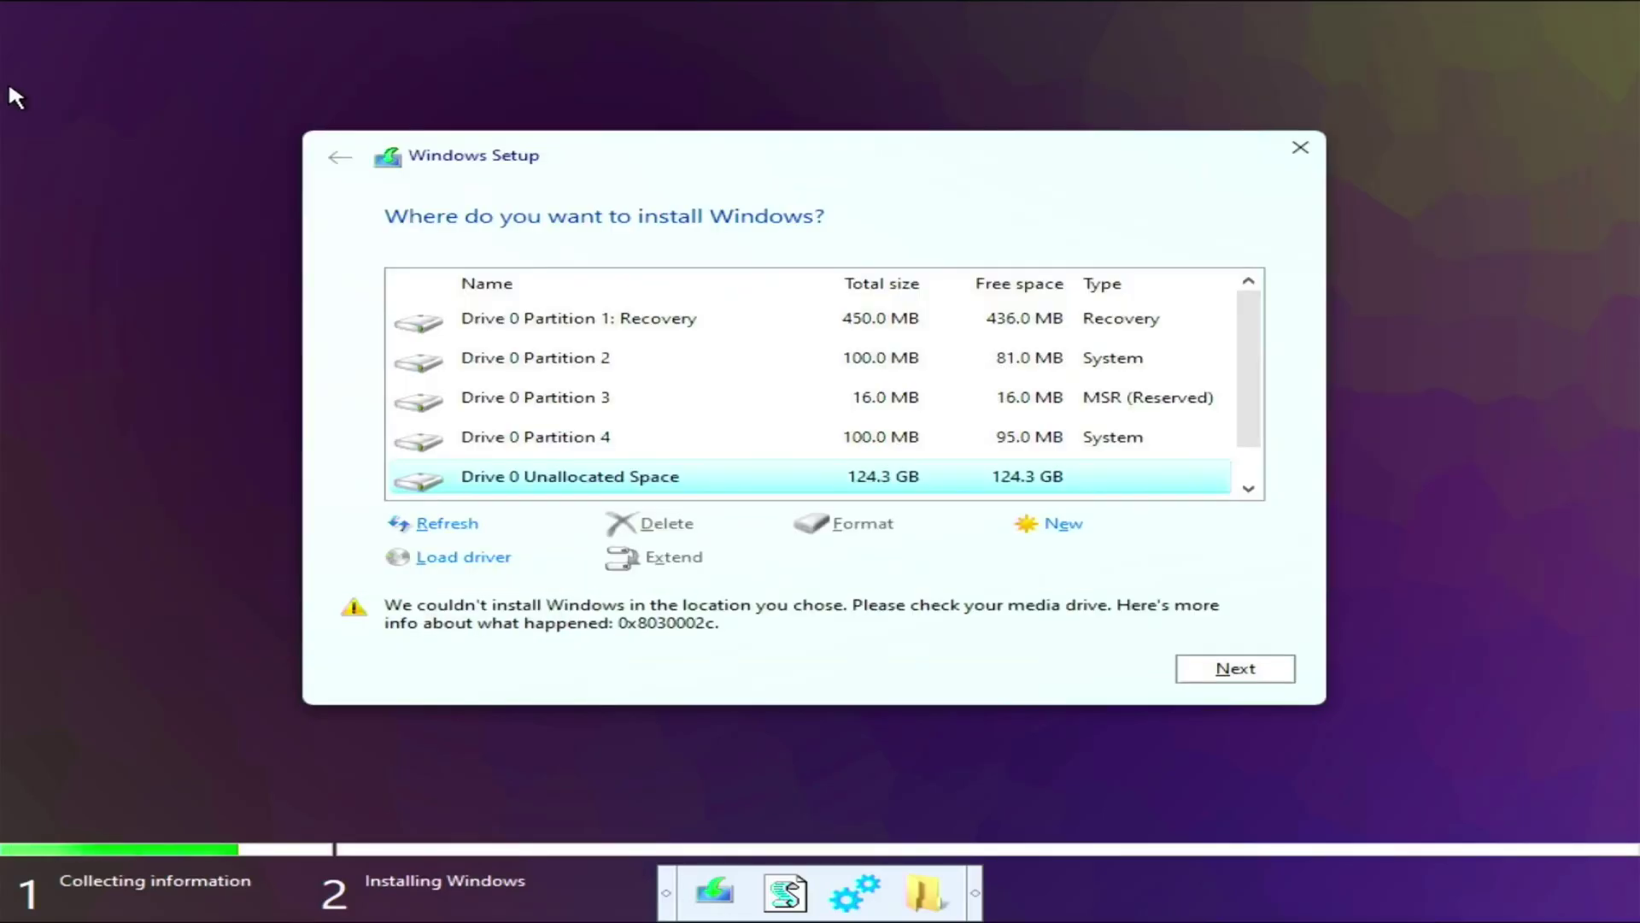
{"action": "left_click", "coordinate": [444, 523]}
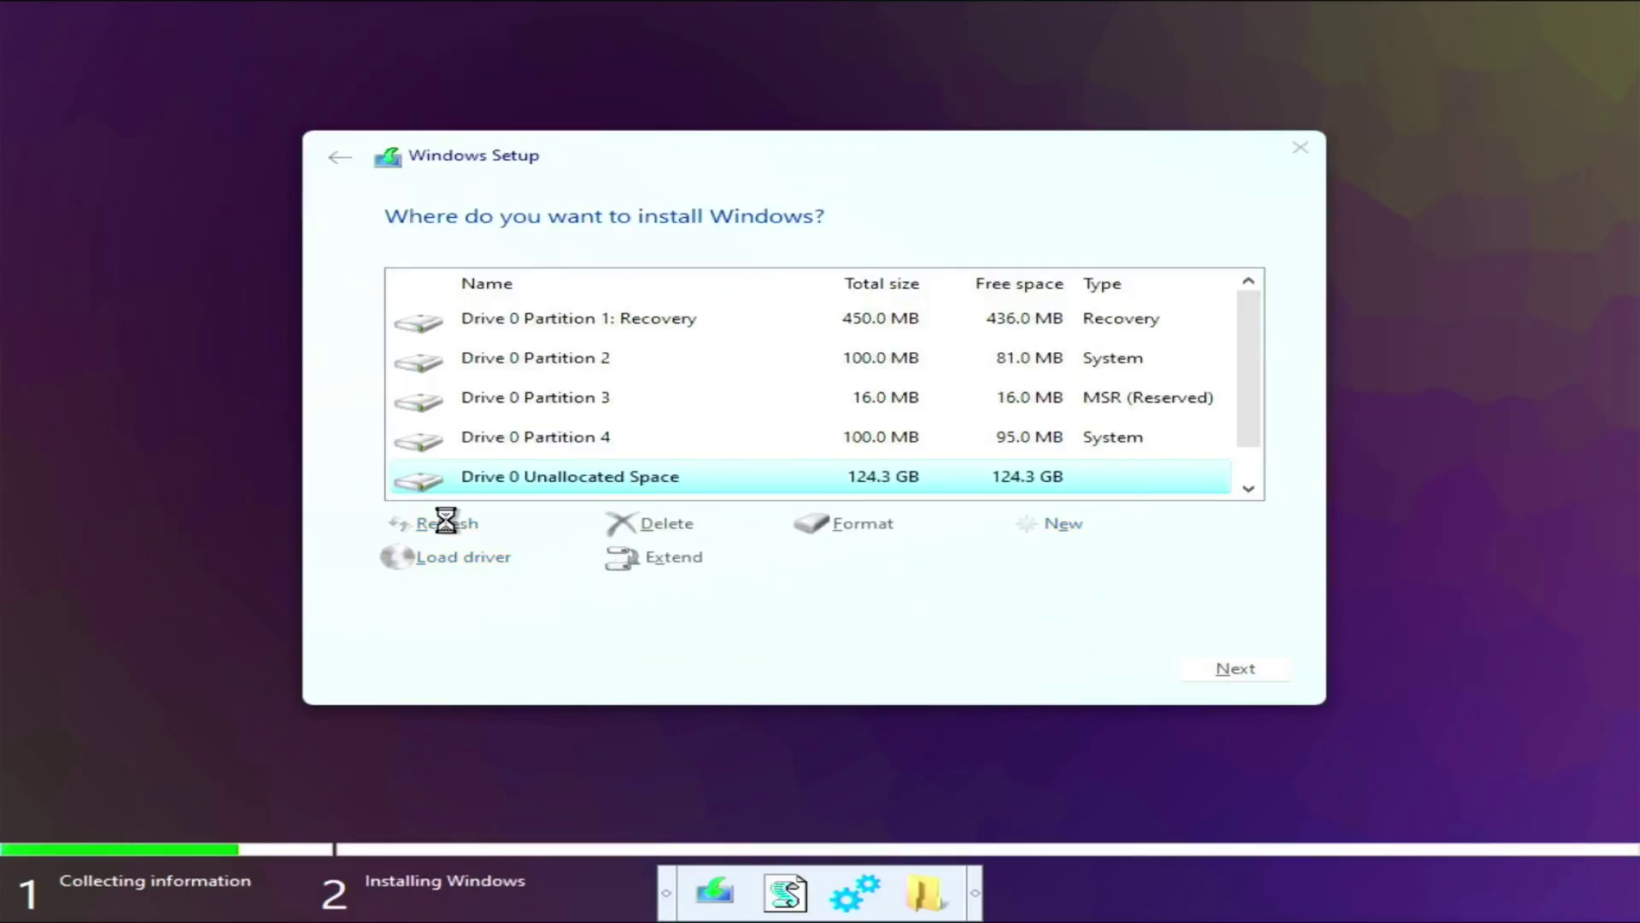
{"action": "left_click", "coordinate": [1213, 674]}
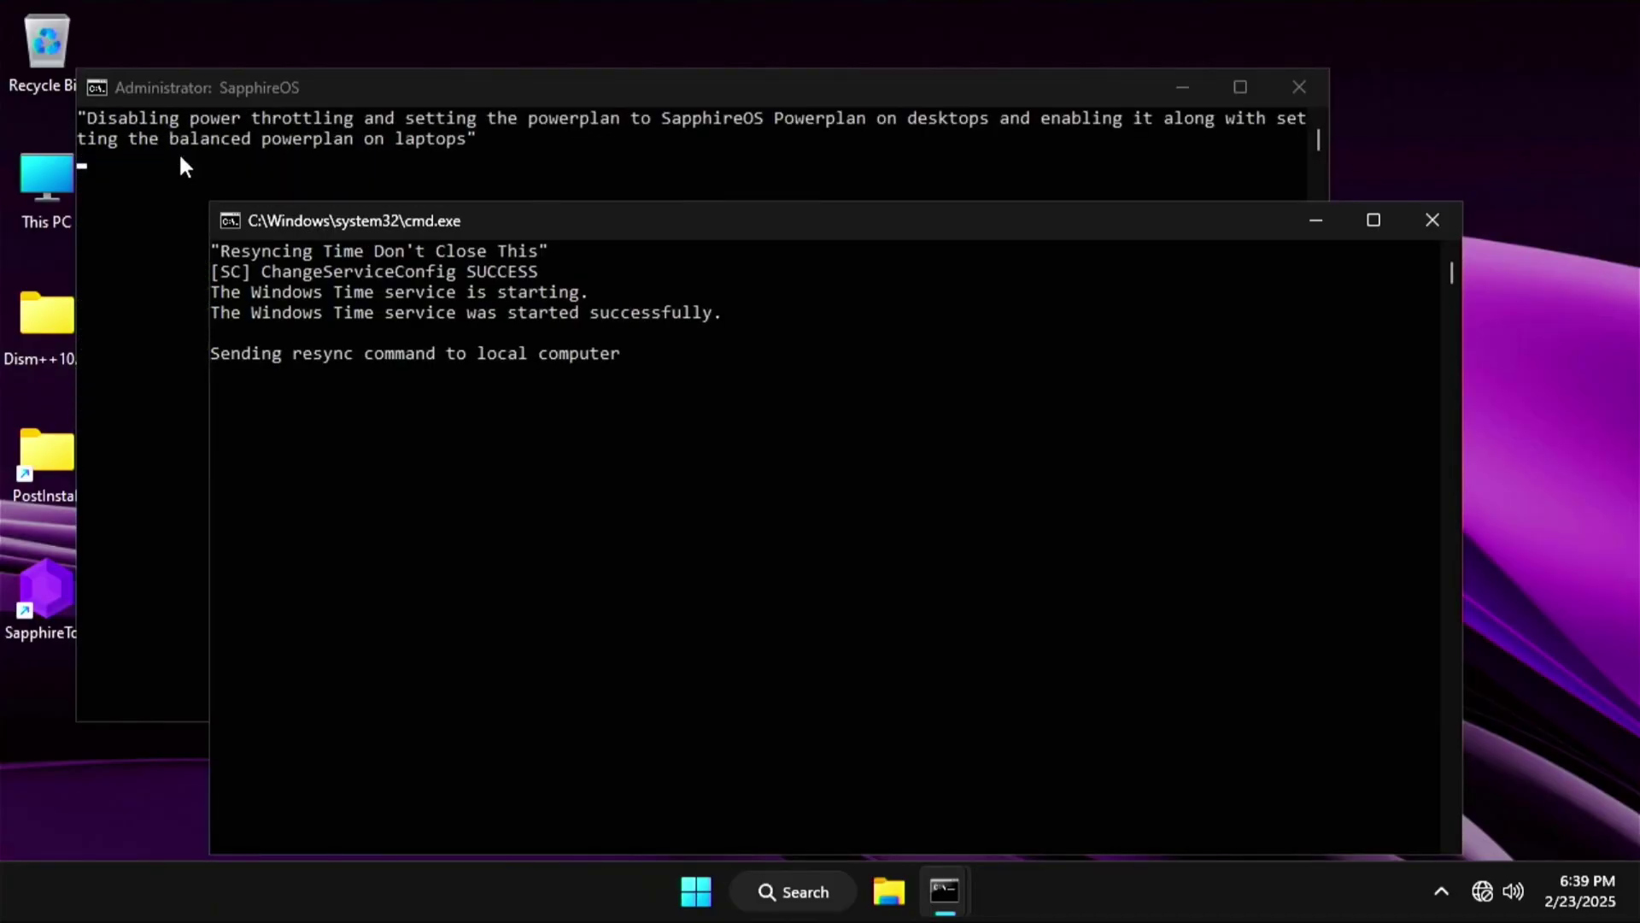
- Clear the accidental selection in the time resync console so it finishes and closes
{"action": "left_click", "coordinate": [179, 157]}
{"action": "left_click", "coordinate": [818, 789]}
{"action": "left_click_drag", "start_coordinate": [818, 790], "coordinate": [823, 803]}
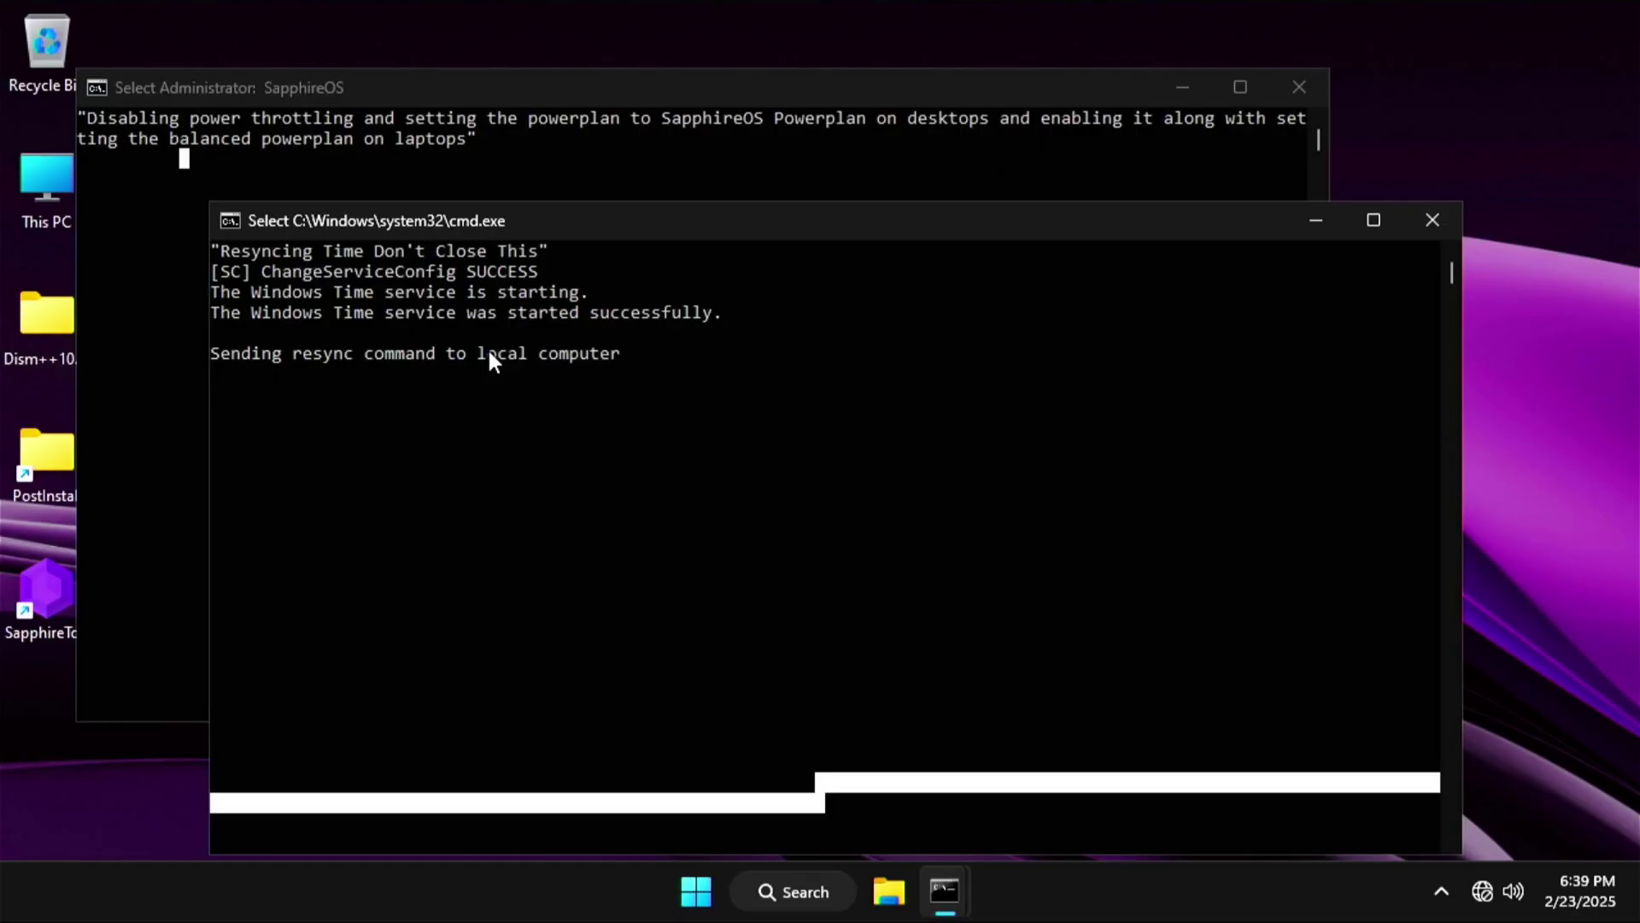
{"action": "key", "text": "Return"}
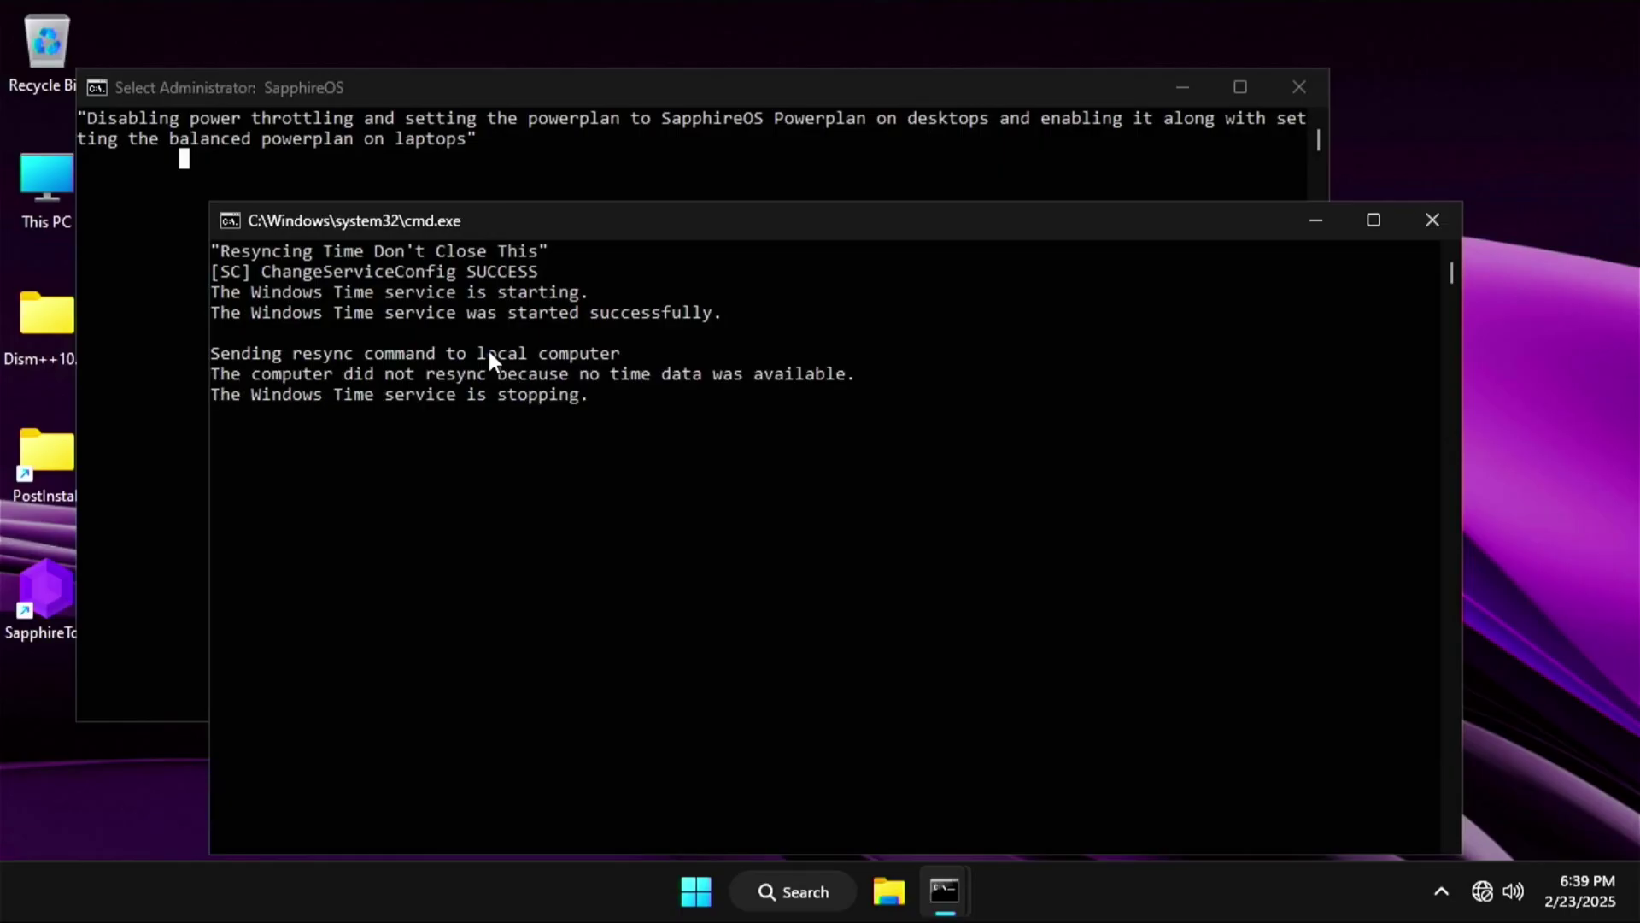
- Browse in File Explorer to the C:\Windows\Modules folder
{"action": "left_click", "coordinate": [891, 895]}
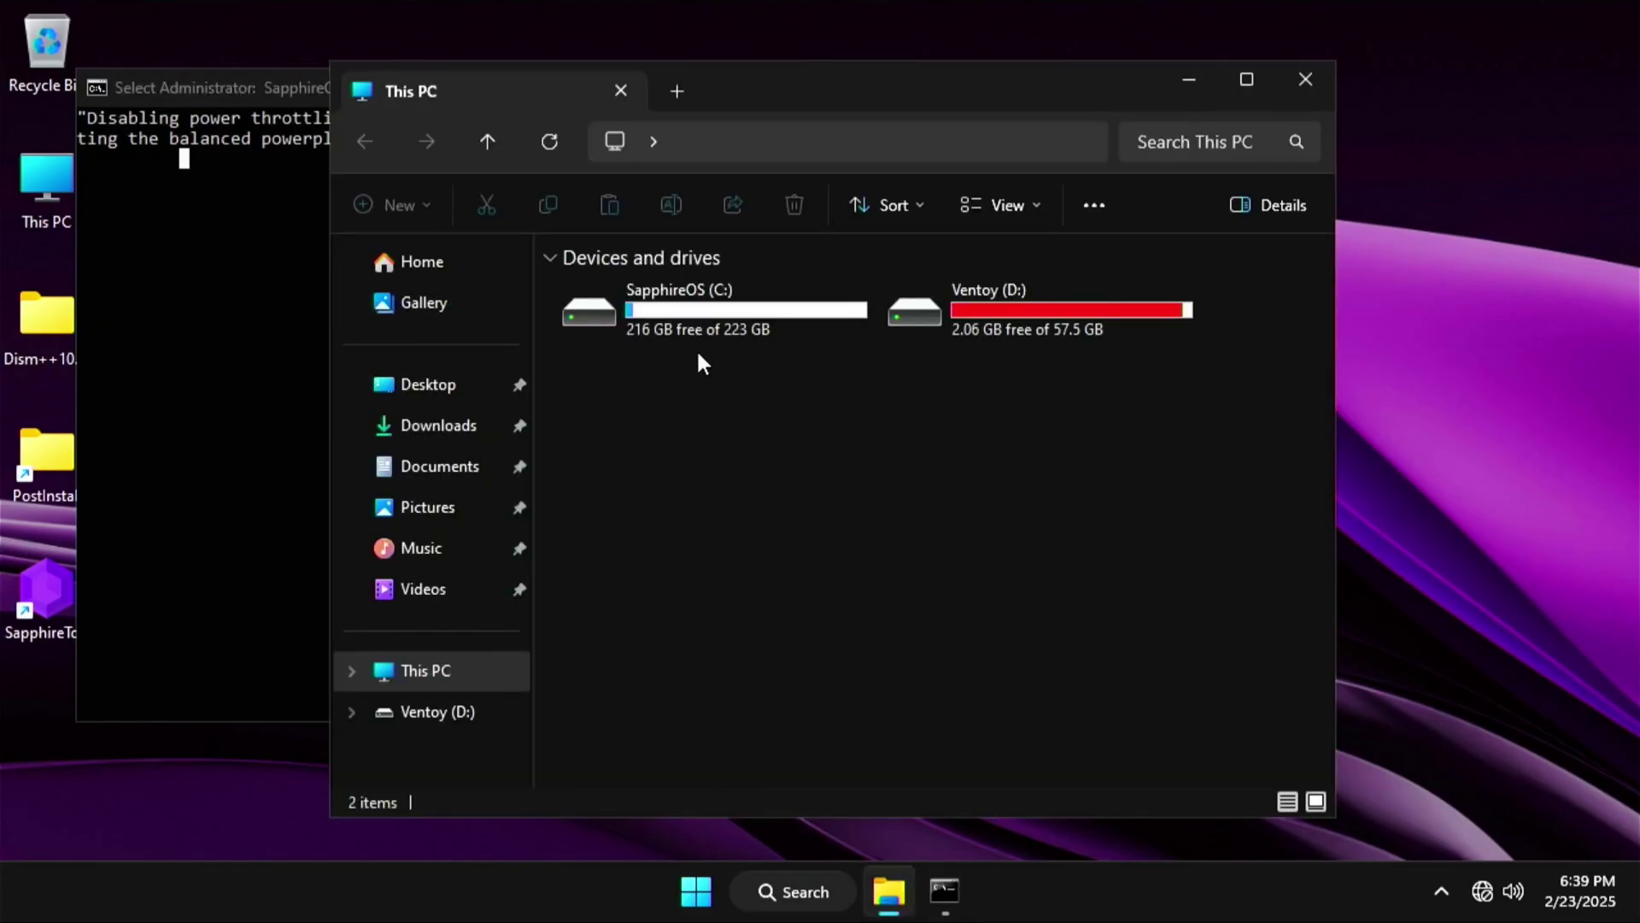
{"action": "double_click", "coordinate": [694, 341]}
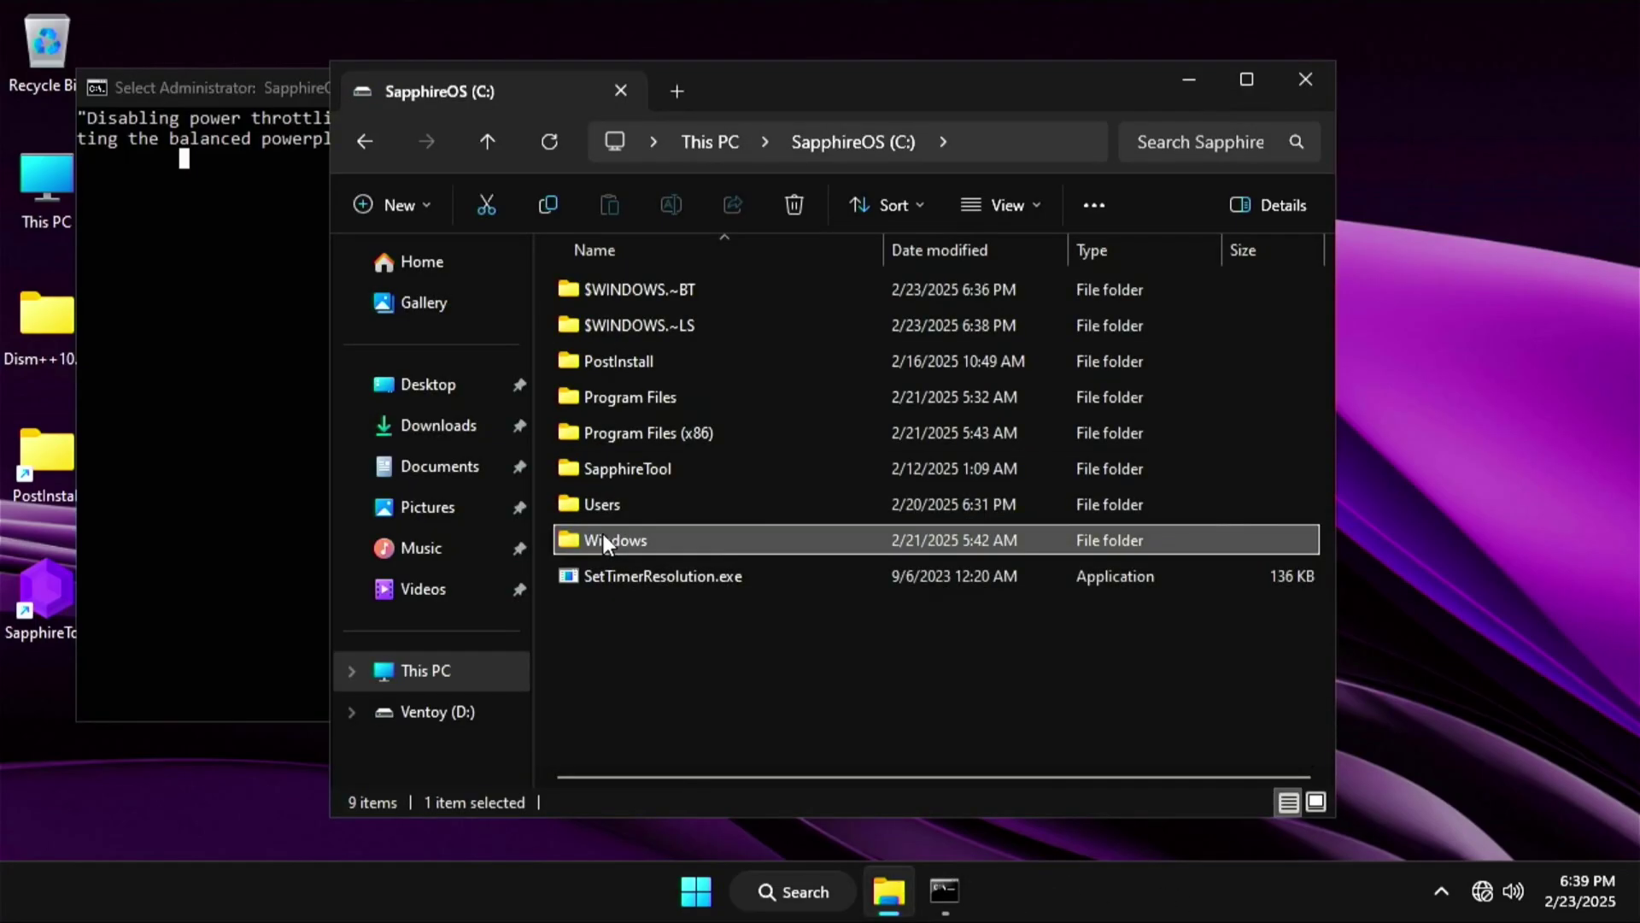
{"action": "double_click", "coordinate": [603, 538]}
{"action": "scroll", "coordinate": [657, 495], "scroll_direction": "down", "scroll_amount": 4}
{"action": "left_click", "coordinate": [672, 505]}
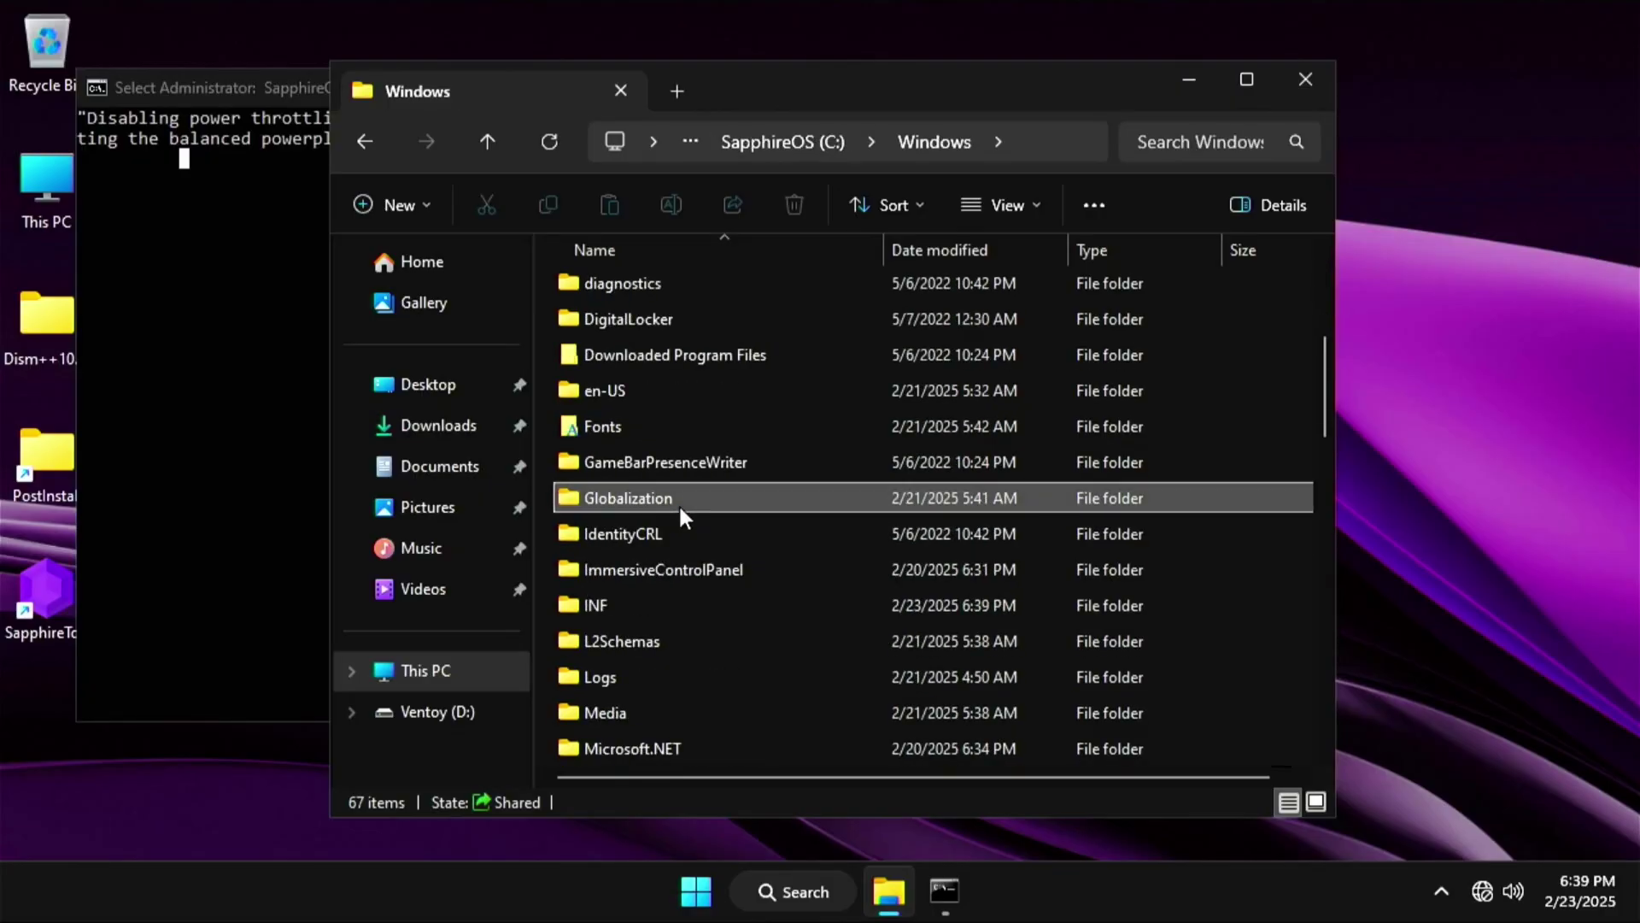
{"action": "key", "text": "m"}
{"action": "key", "text": "m"}
{"action": "key", "text": "m"}
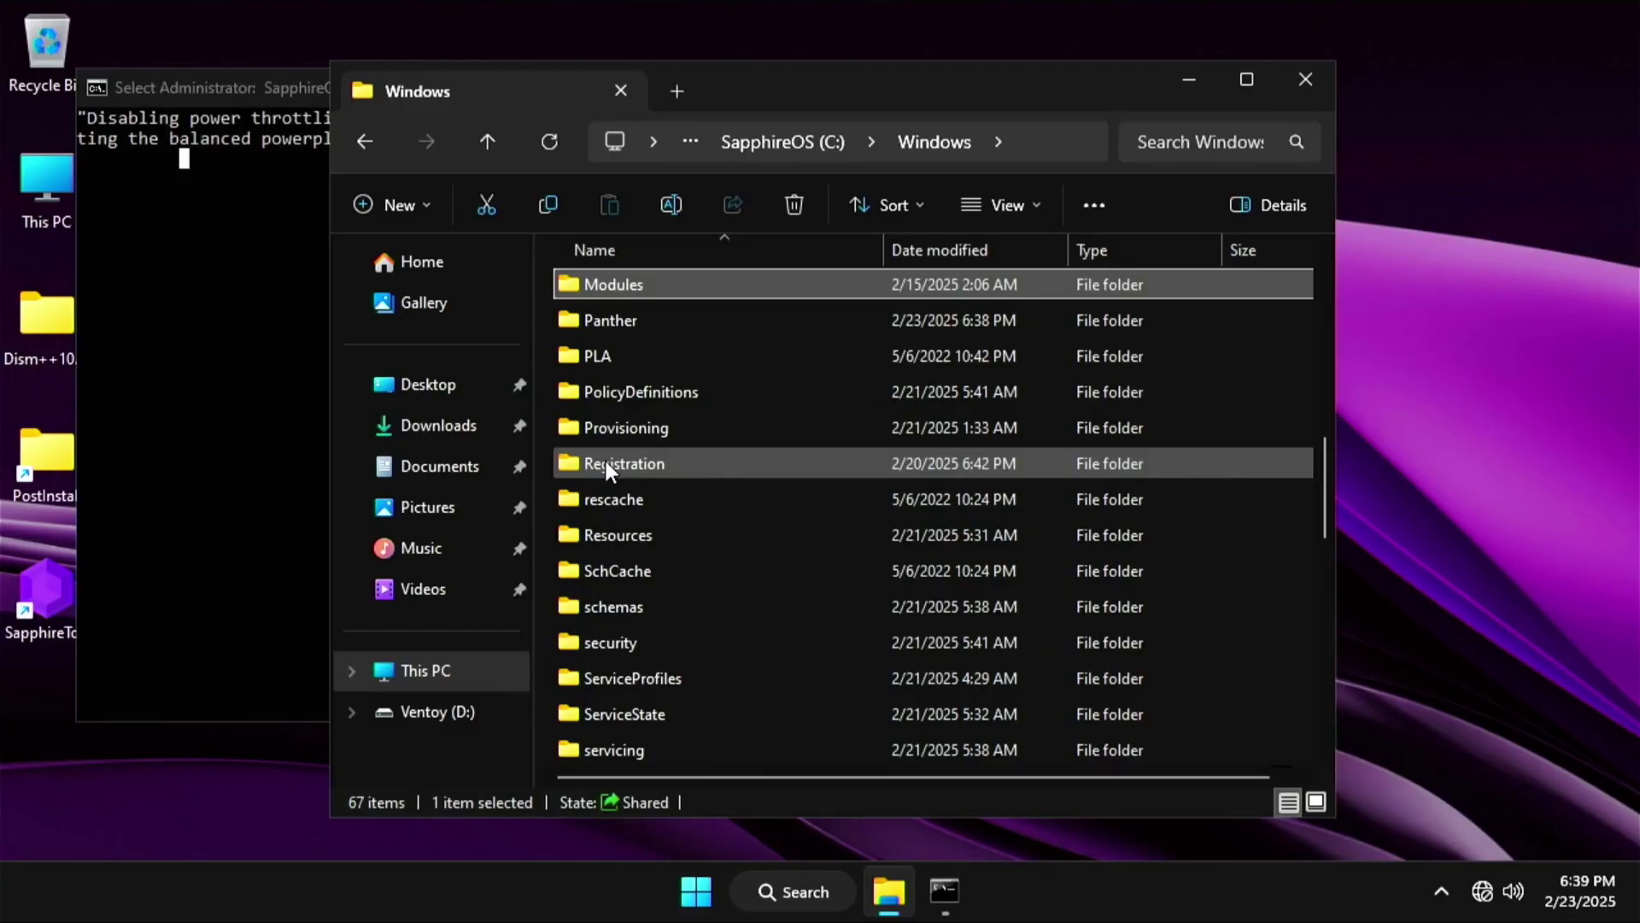
{"action": "key", "text": "Return"}
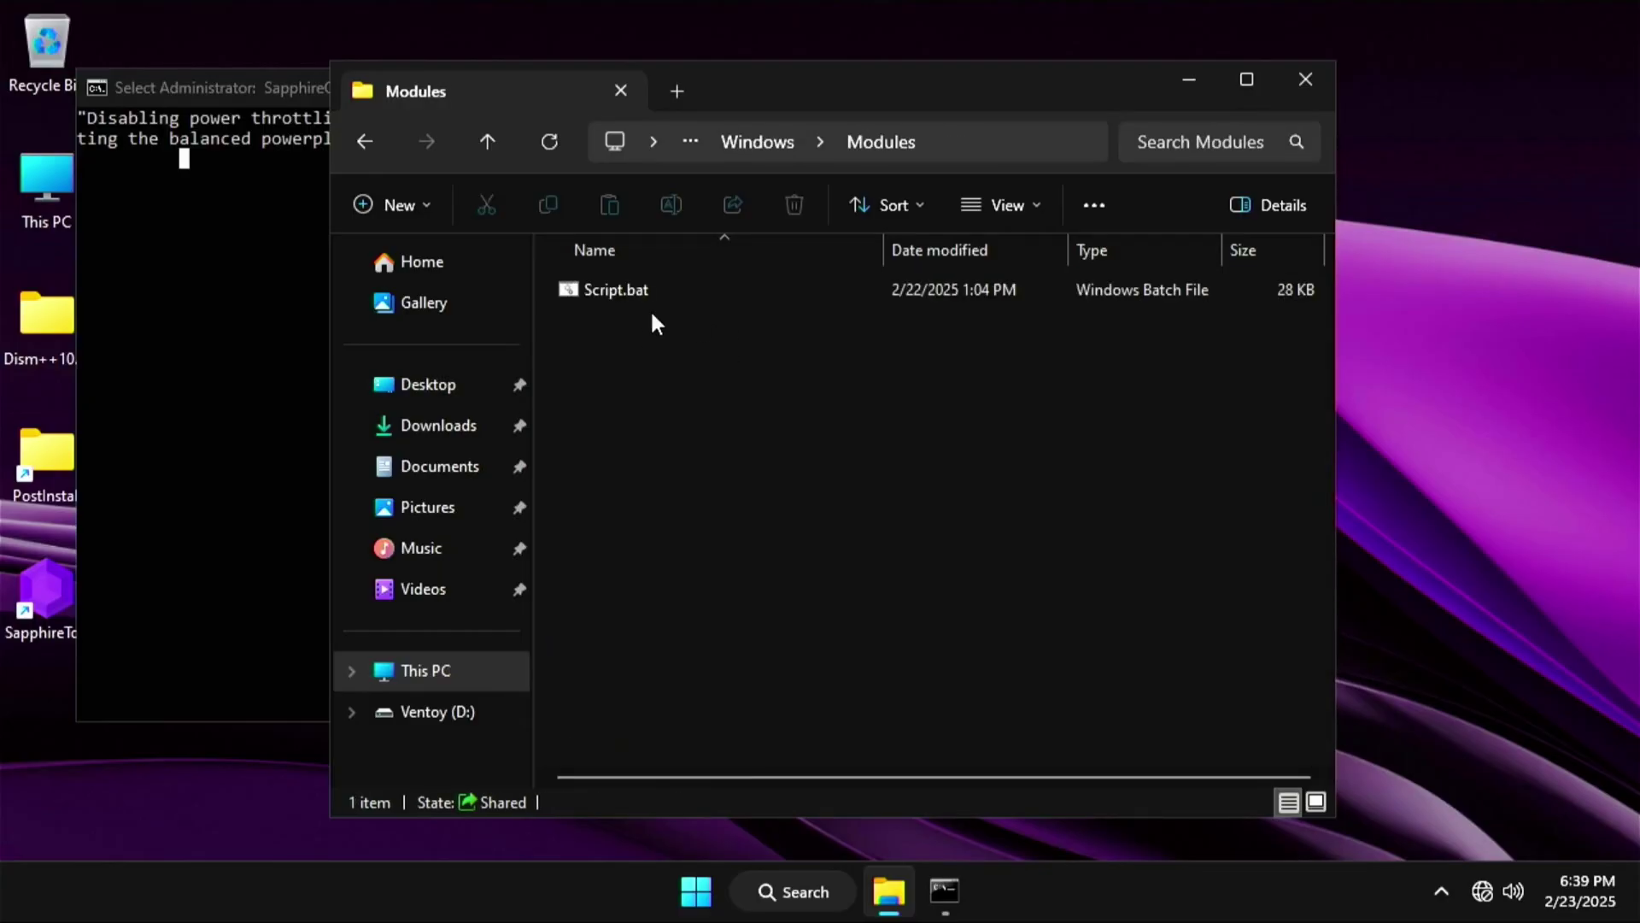
- Open Script.bat for editing in Notepad
{"action": "right_click", "coordinate": [652, 307]}
{"action": "left_click", "coordinate": [612, 288]}
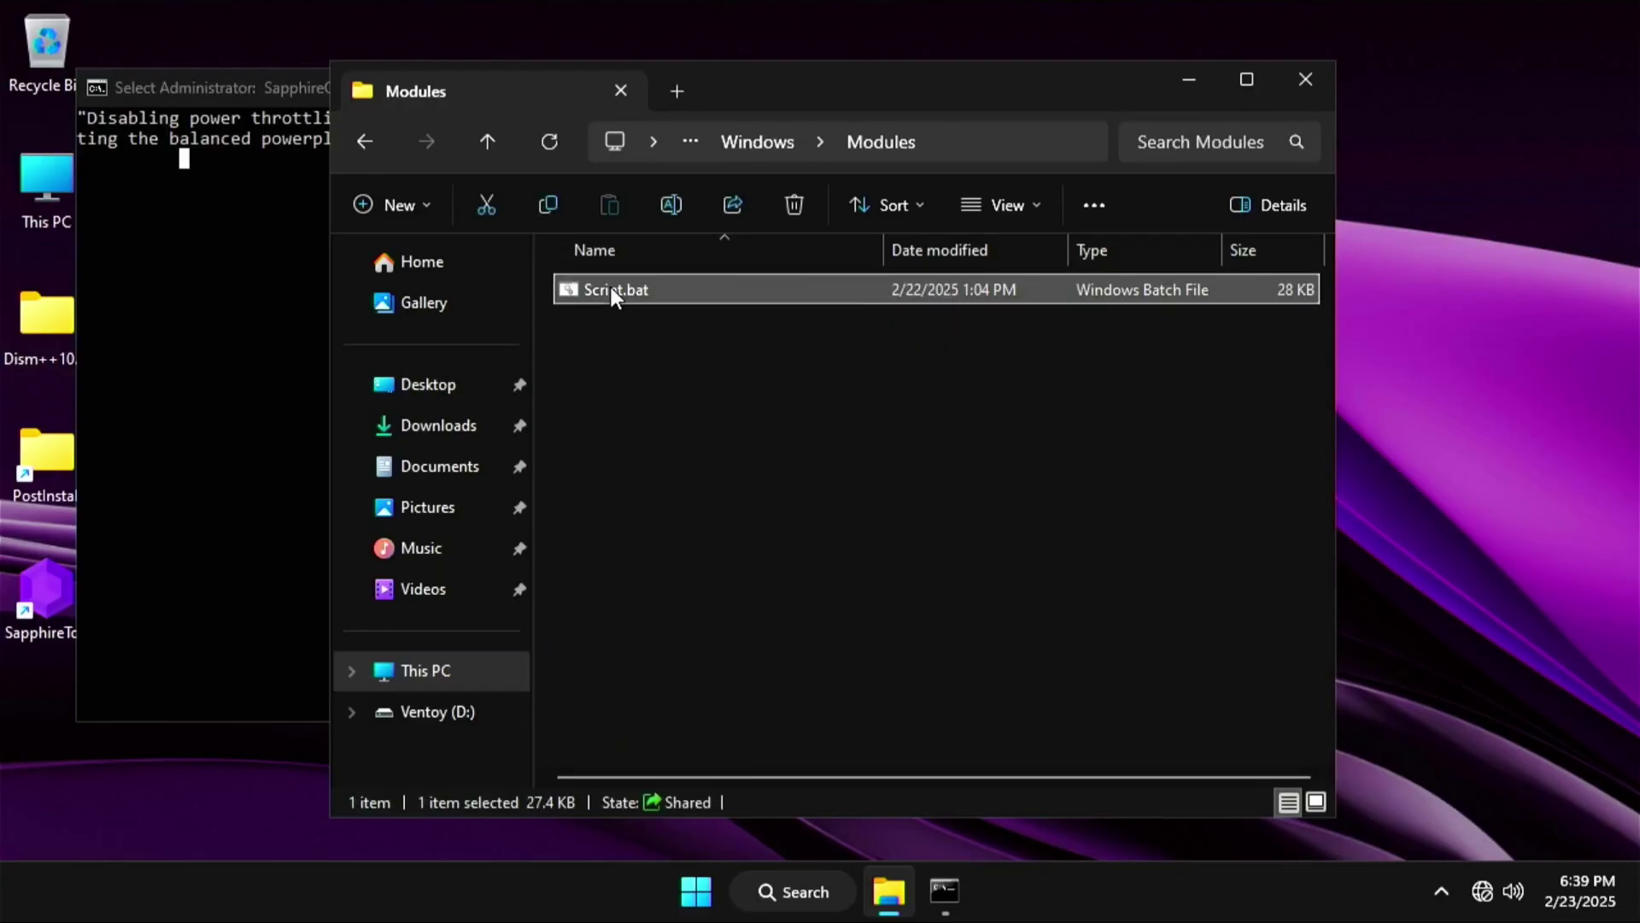
{"action": "right_click", "coordinate": [612, 287]}
{"action": "left_click", "coordinate": [695, 331]}
- Maximize Notepad and highlight the PowerShell telemetry opt-out setx lines
{"action": "left_click_drag", "start_coordinate": [598, 253], "coordinate": [311, 18]}
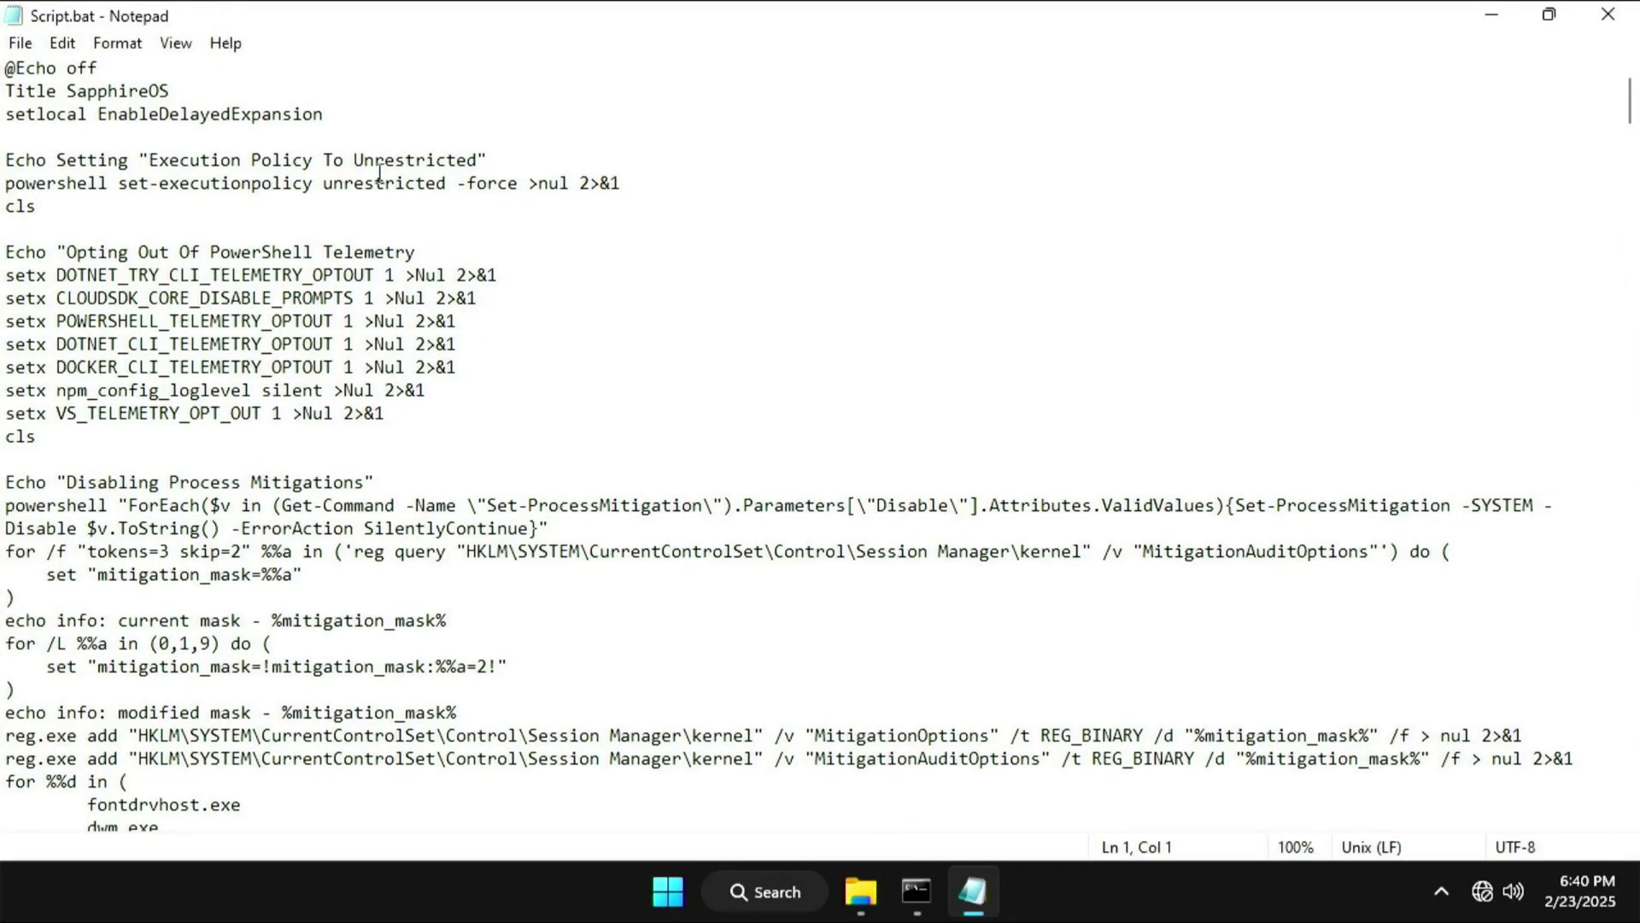
{"action": "left_click_drag", "start_coordinate": [37, 436], "coordinate": [3, 297]}
{"action": "left_click", "coordinate": [443, 402]}
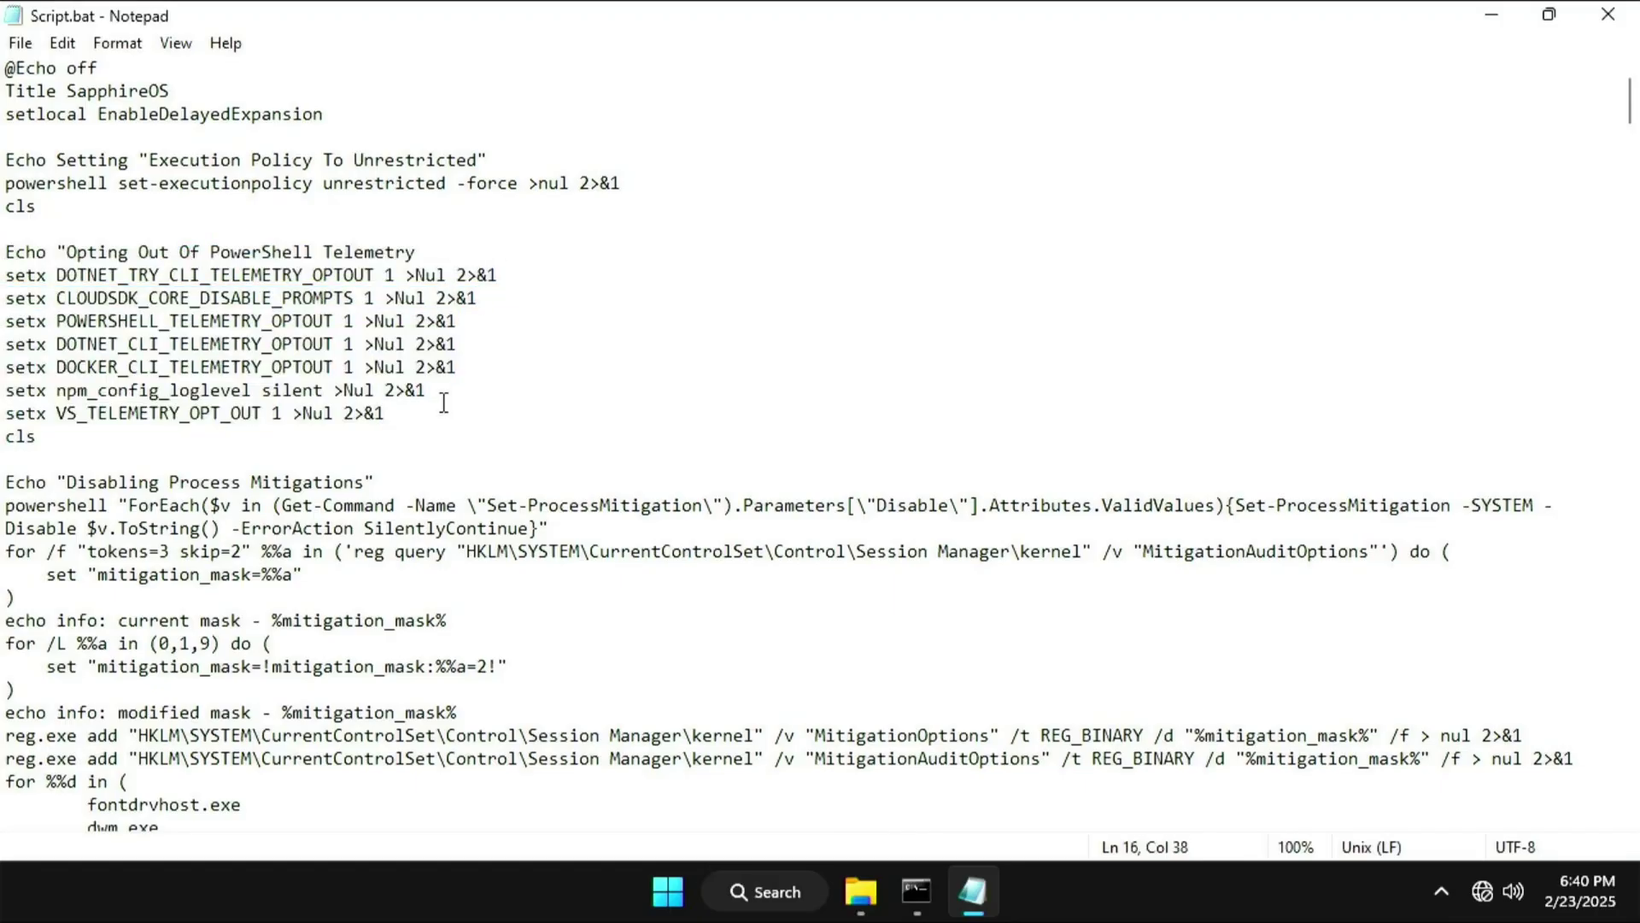
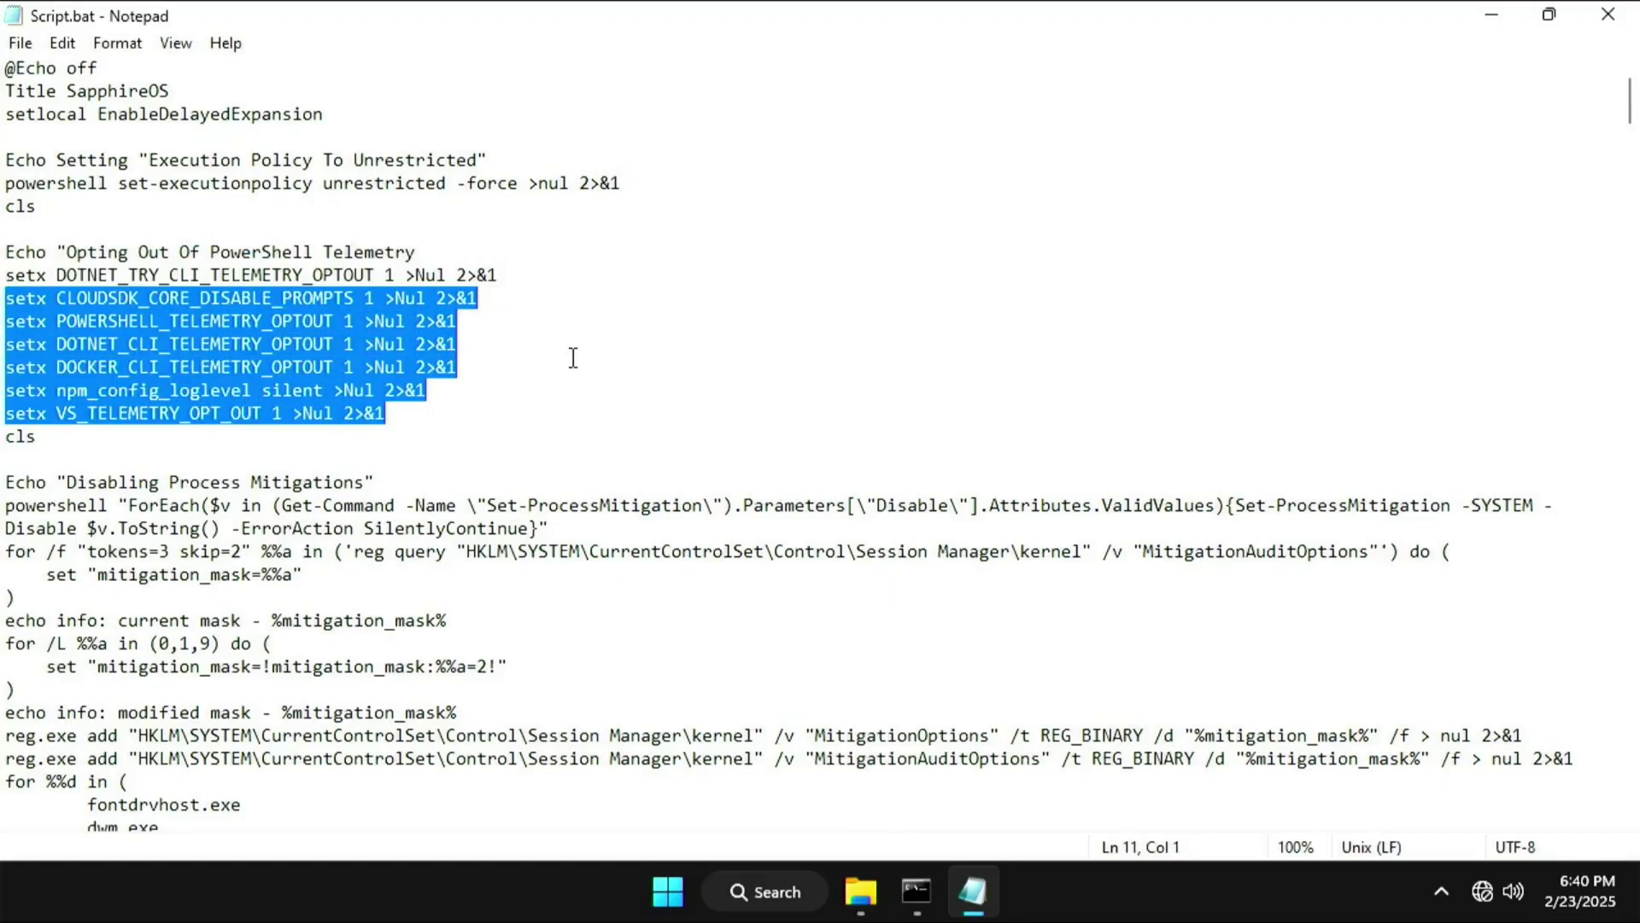
- Read through the setup script in Notepad down to its final lines
{"action": "scroll", "coordinate": [757, 476], "scroll_direction": "down", "scroll_amount": 4}
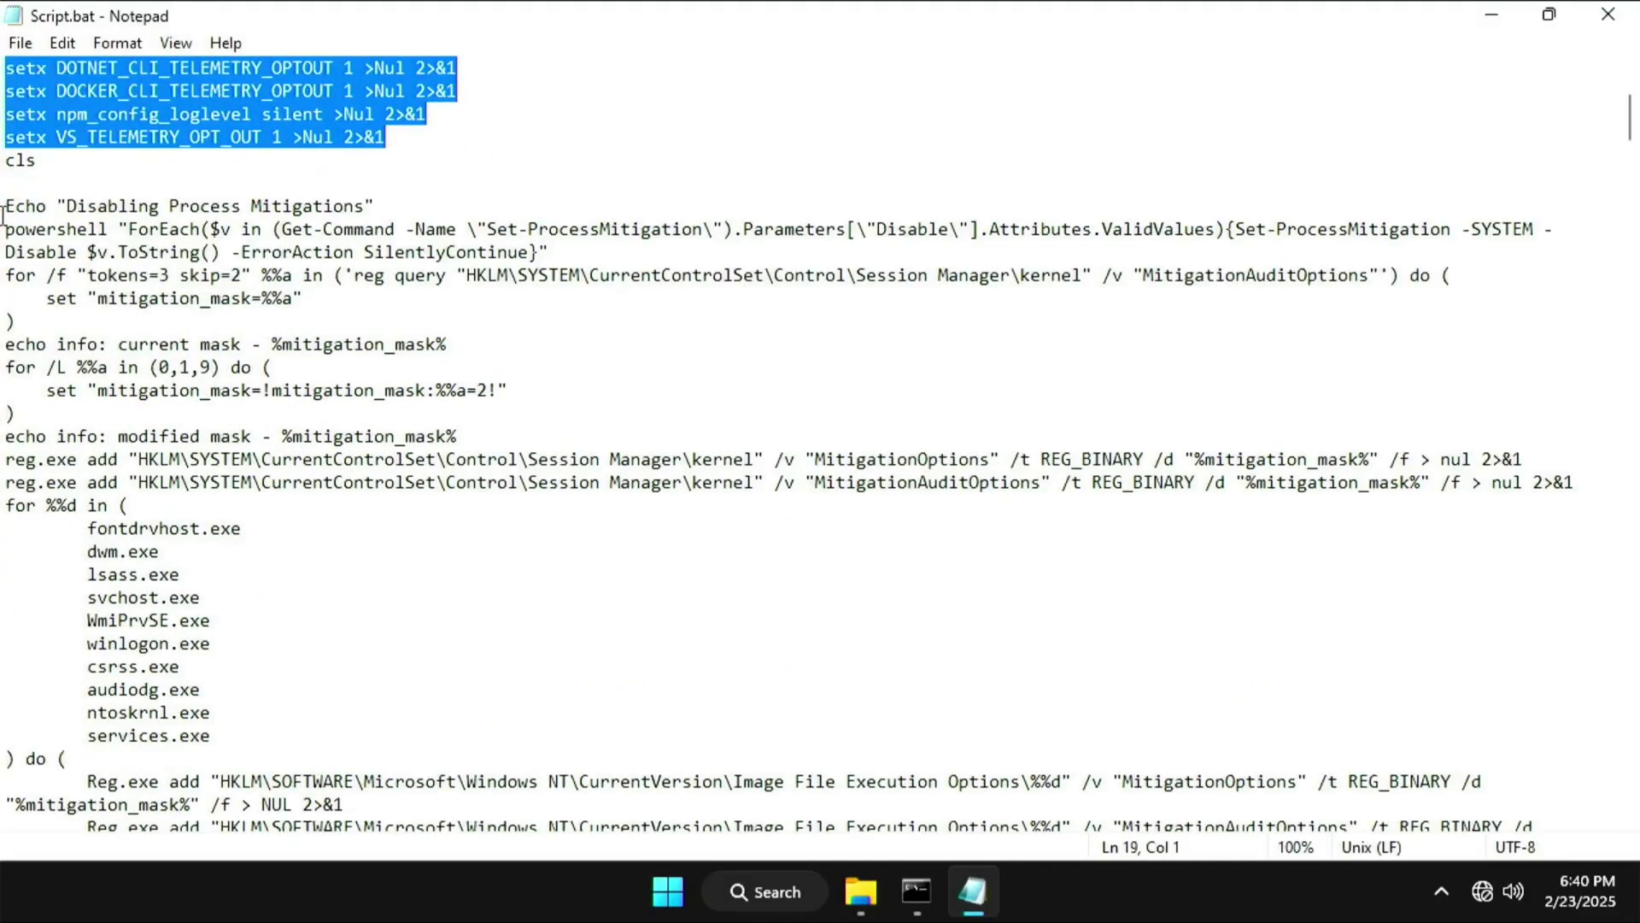
{"action": "left_click_drag", "start_coordinate": [4, 210], "coordinate": [905, 298]}
{"action": "scroll", "coordinate": [922, 308], "scroll_direction": "down", "scroll_amount": 3}
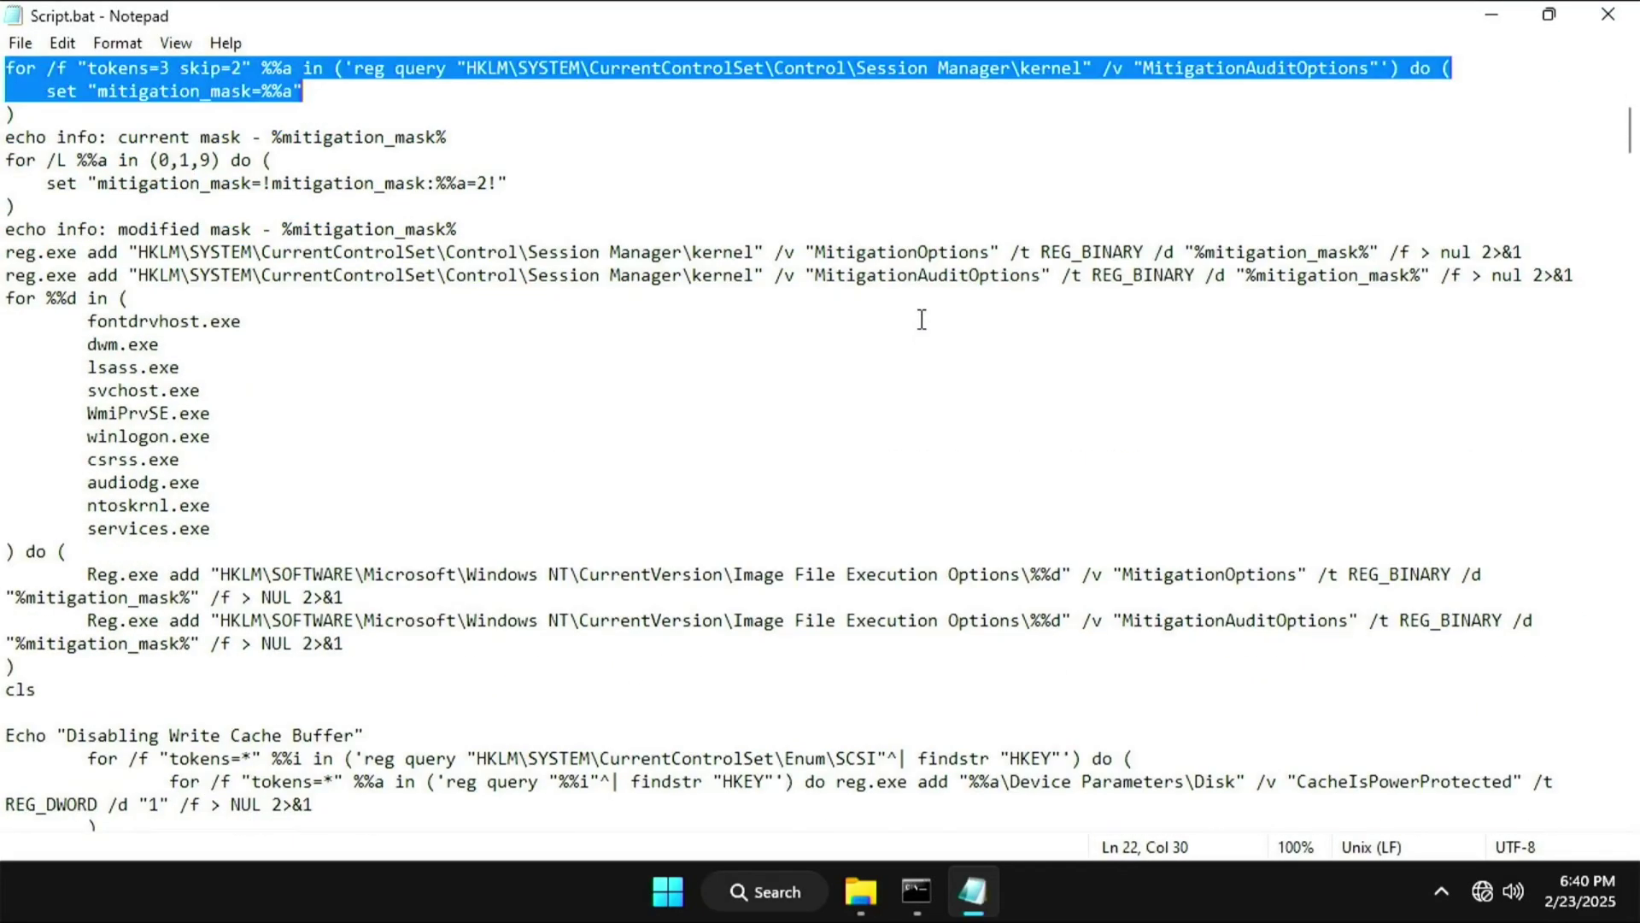
{"action": "scroll", "coordinate": [921, 319], "scroll_direction": "down", "scroll_amount": 4}
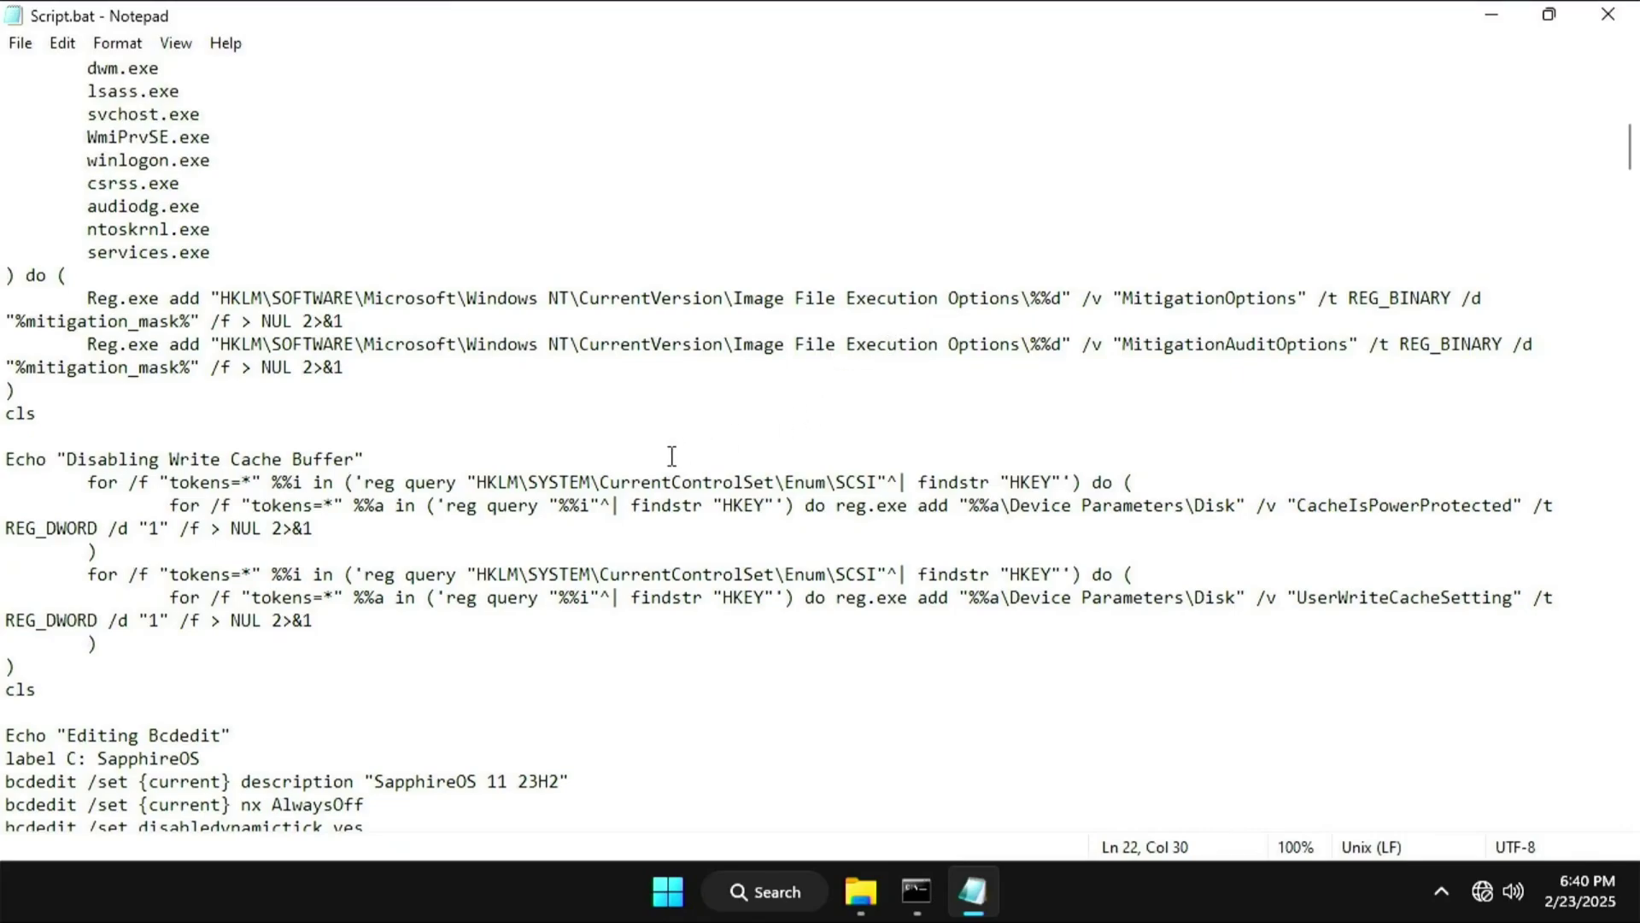
{"action": "scroll", "coordinate": [613, 414], "scroll_direction": "down", "scroll_amount": 8}
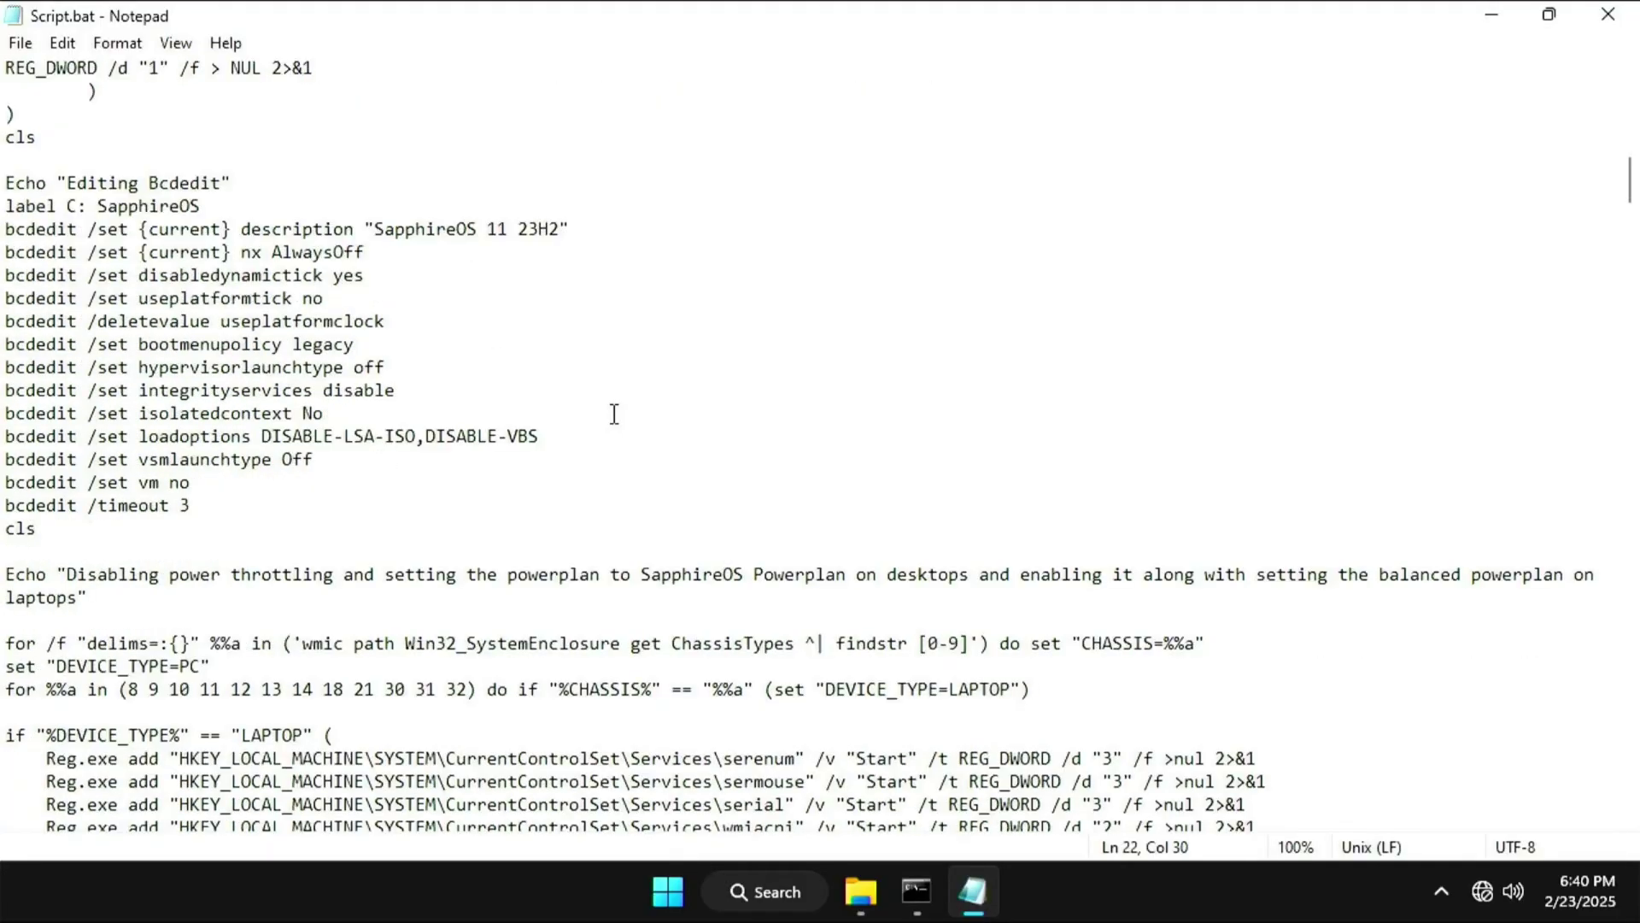
{"action": "scroll", "coordinate": [613, 414], "scroll_direction": "down", "scroll_amount": 20}
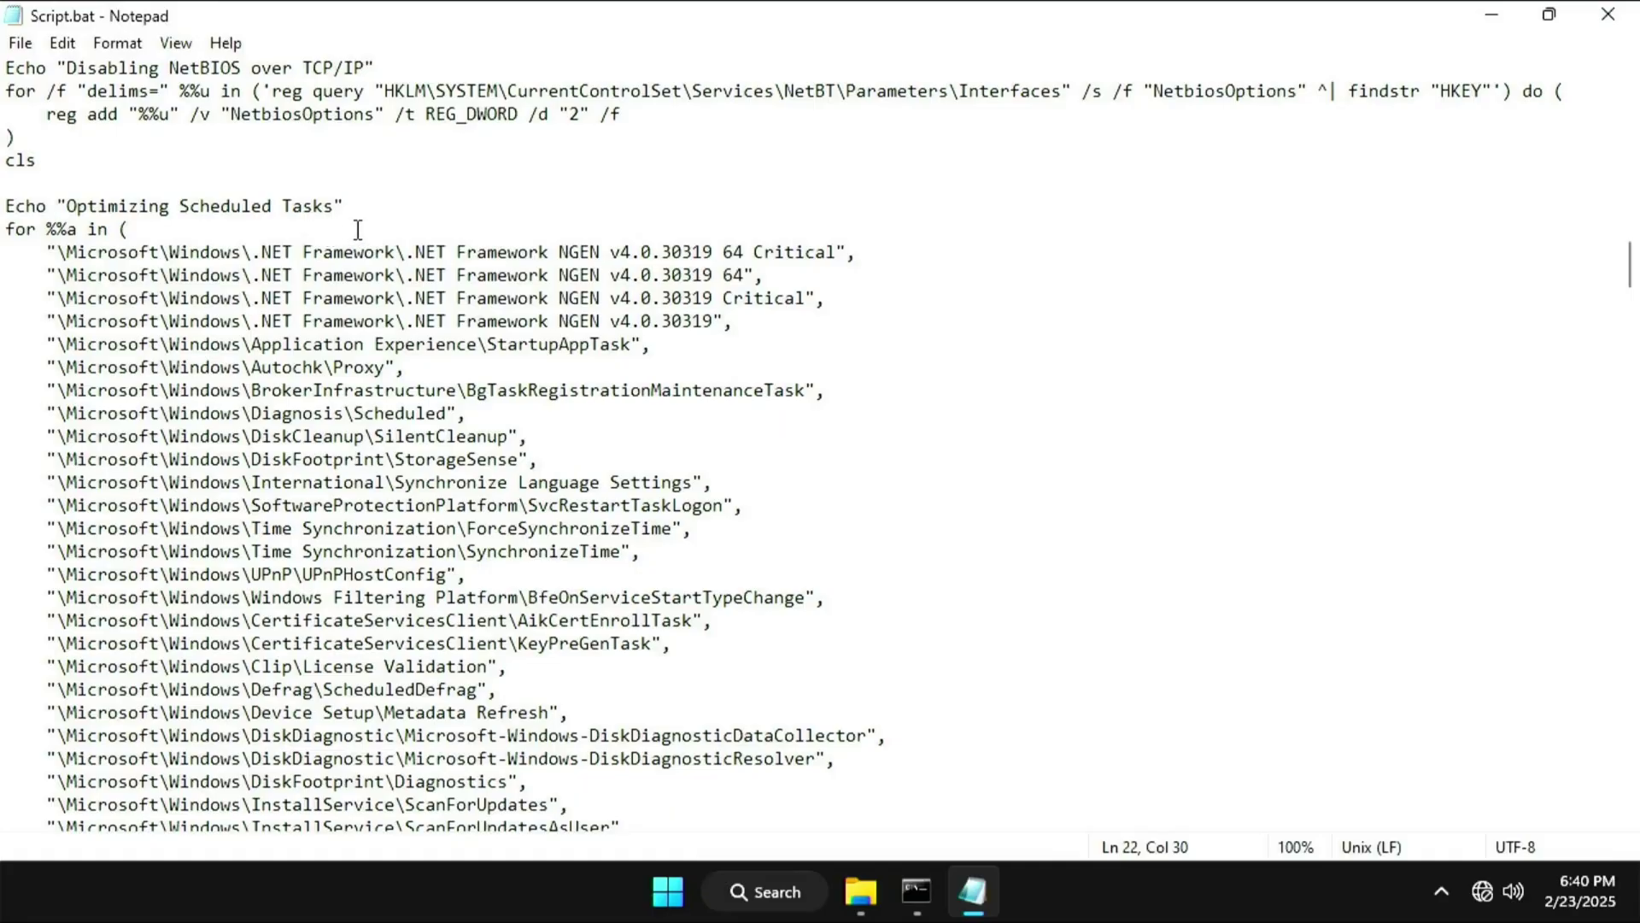
{"action": "scroll", "coordinate": [480, 290], "scroll_direction": "down", "scroll_amount": 10}
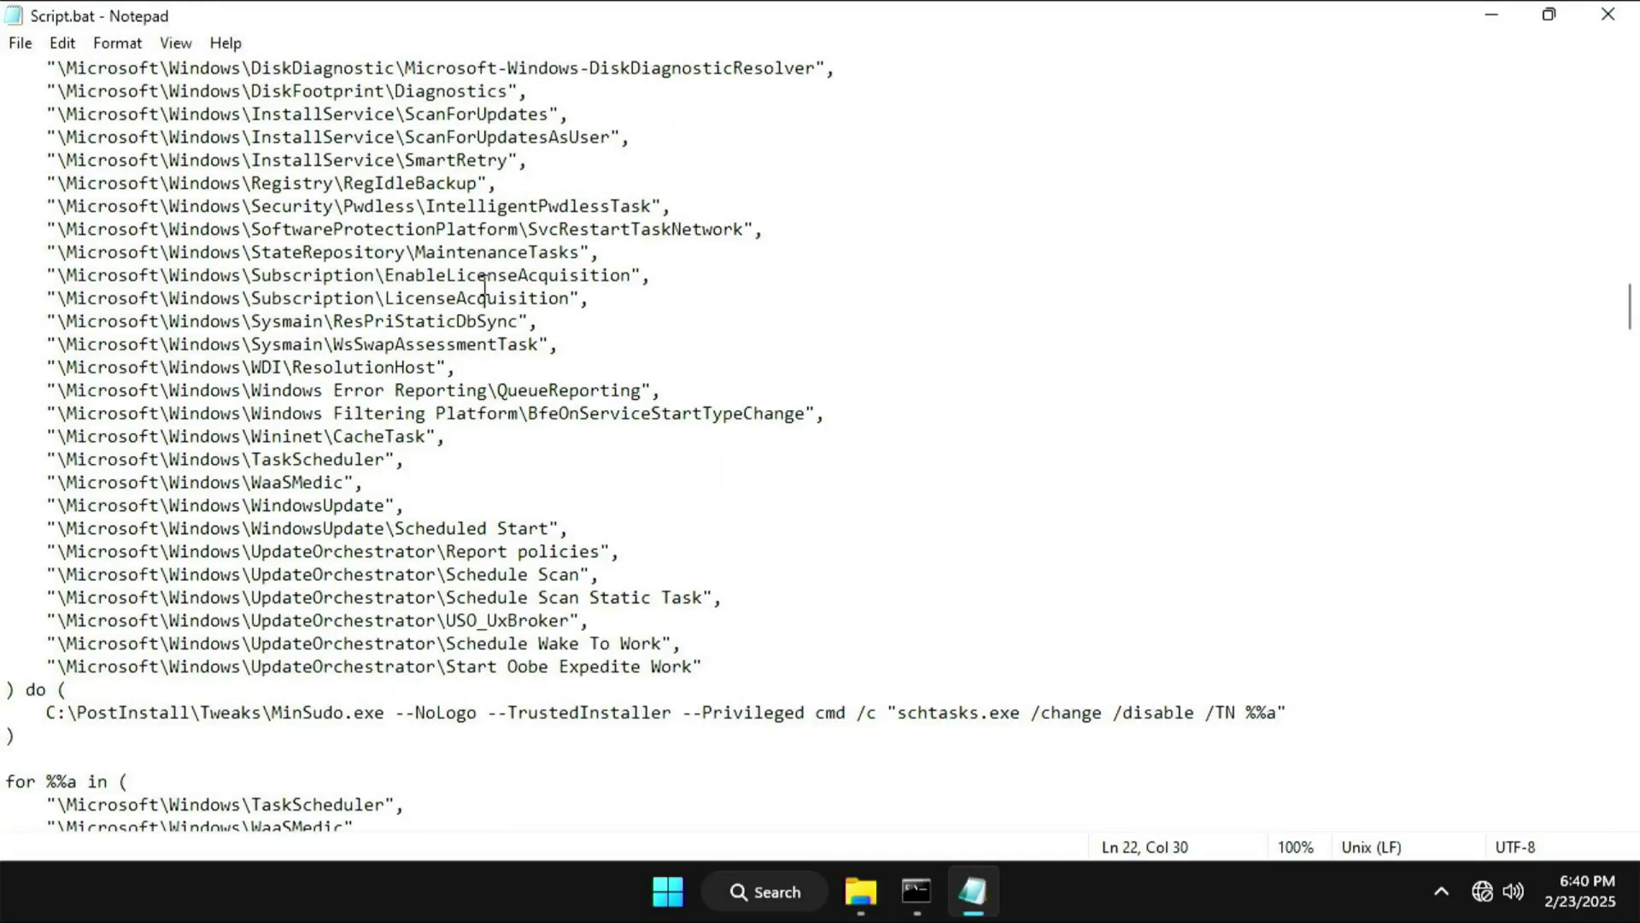
{"action": "scroll", "coordinate": [483, 287], "scroll_direction": "down", "scroll_amount": 14}
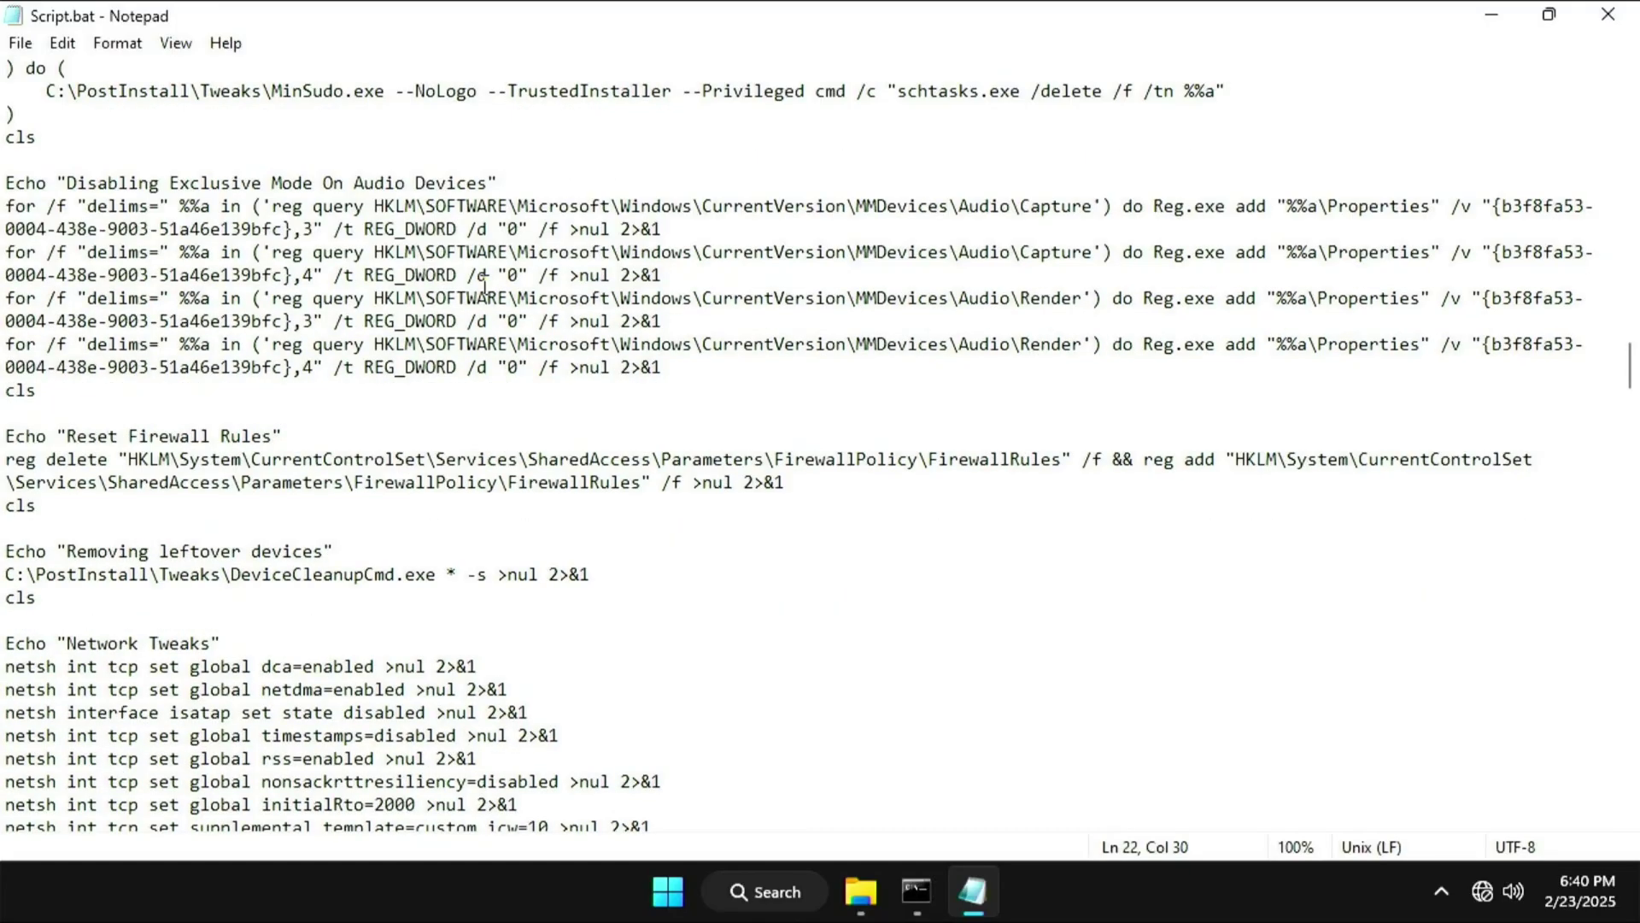
{"action": "scroll", "coordinate": [483, 286], "scroll_direction": "down", "scroll_amount": 14}
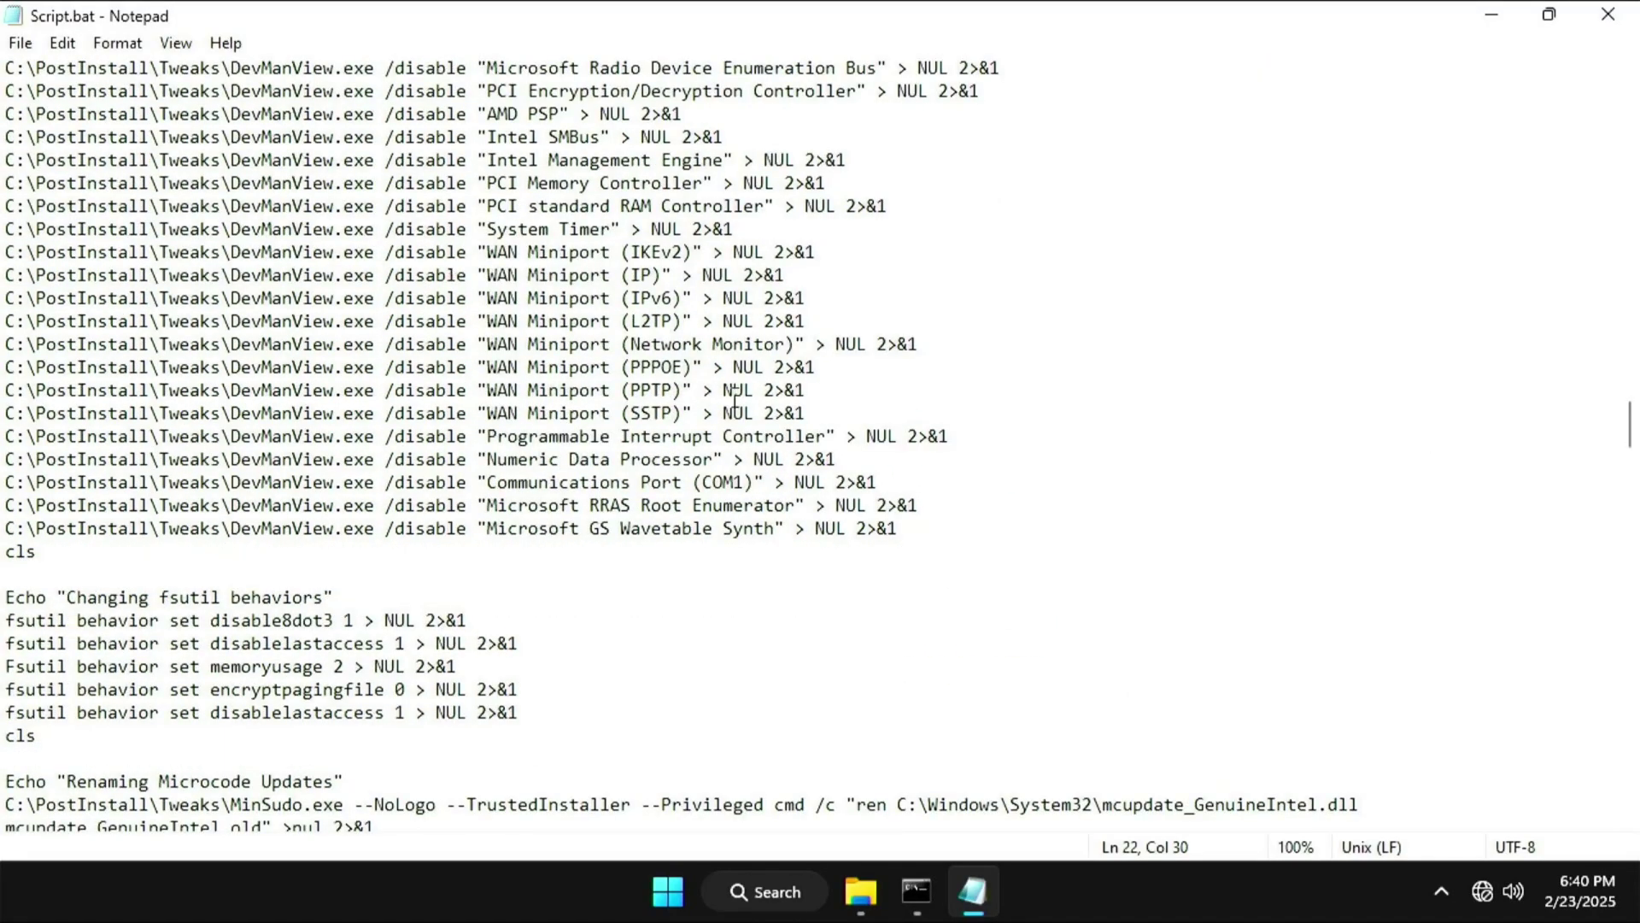
{"action": "left_click", "coordinate": [667, 549]}
{"action": "left_click", "coordinate": [641, 531]}
{"action": "scroll", "coordinate": [641, 575], "scroll_direction": "down", "scroll_amount": 1}
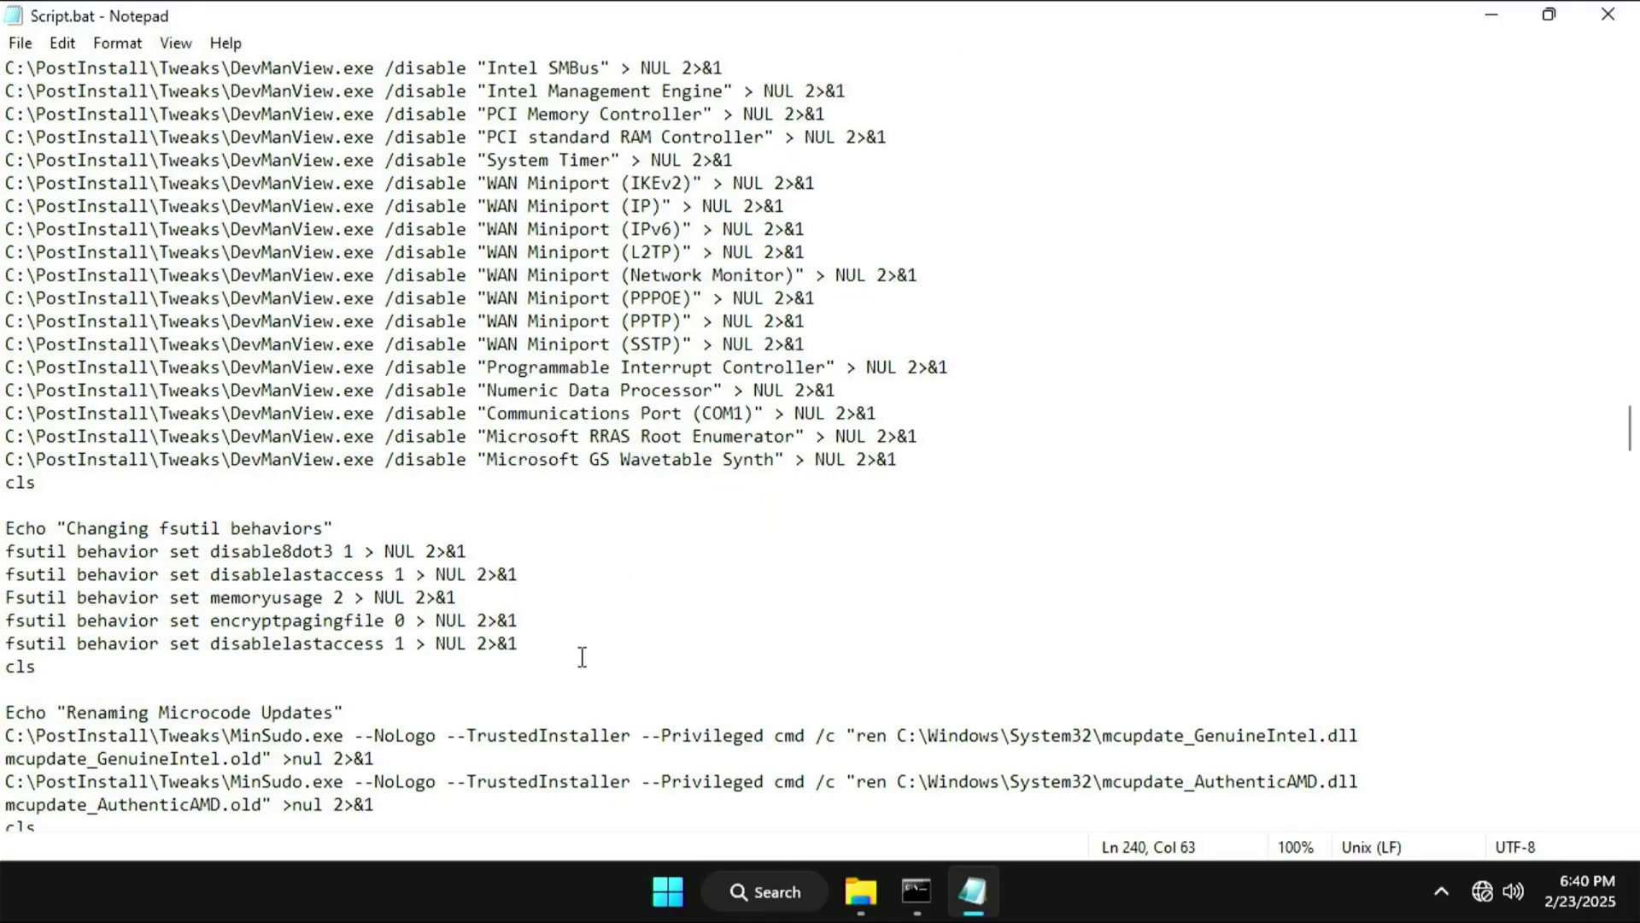
{"action": "left_click_drag", "start_coordinate": [582, 656], "coordinate": [139, 551]}
{"action": "scroll", "coordinate": [780, 610], "scroll_direction": "down", "scroll_amount": 3}
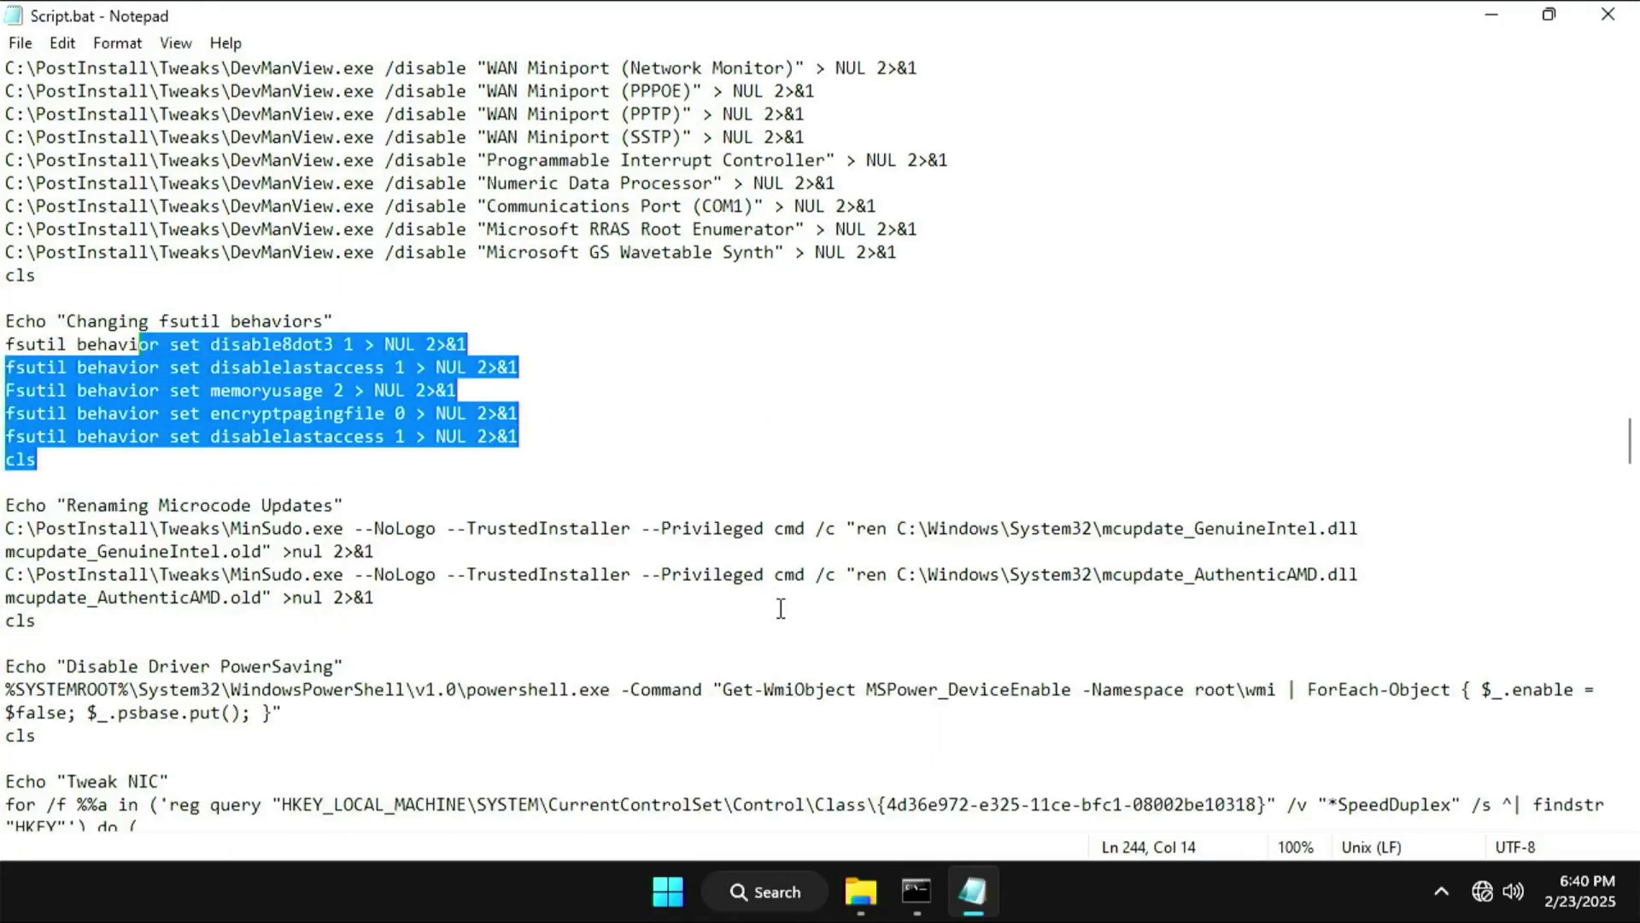
{"action": "scroll", "coordinate": [779, 610], "scroll_direction": "down", "scroll_amount": 15}
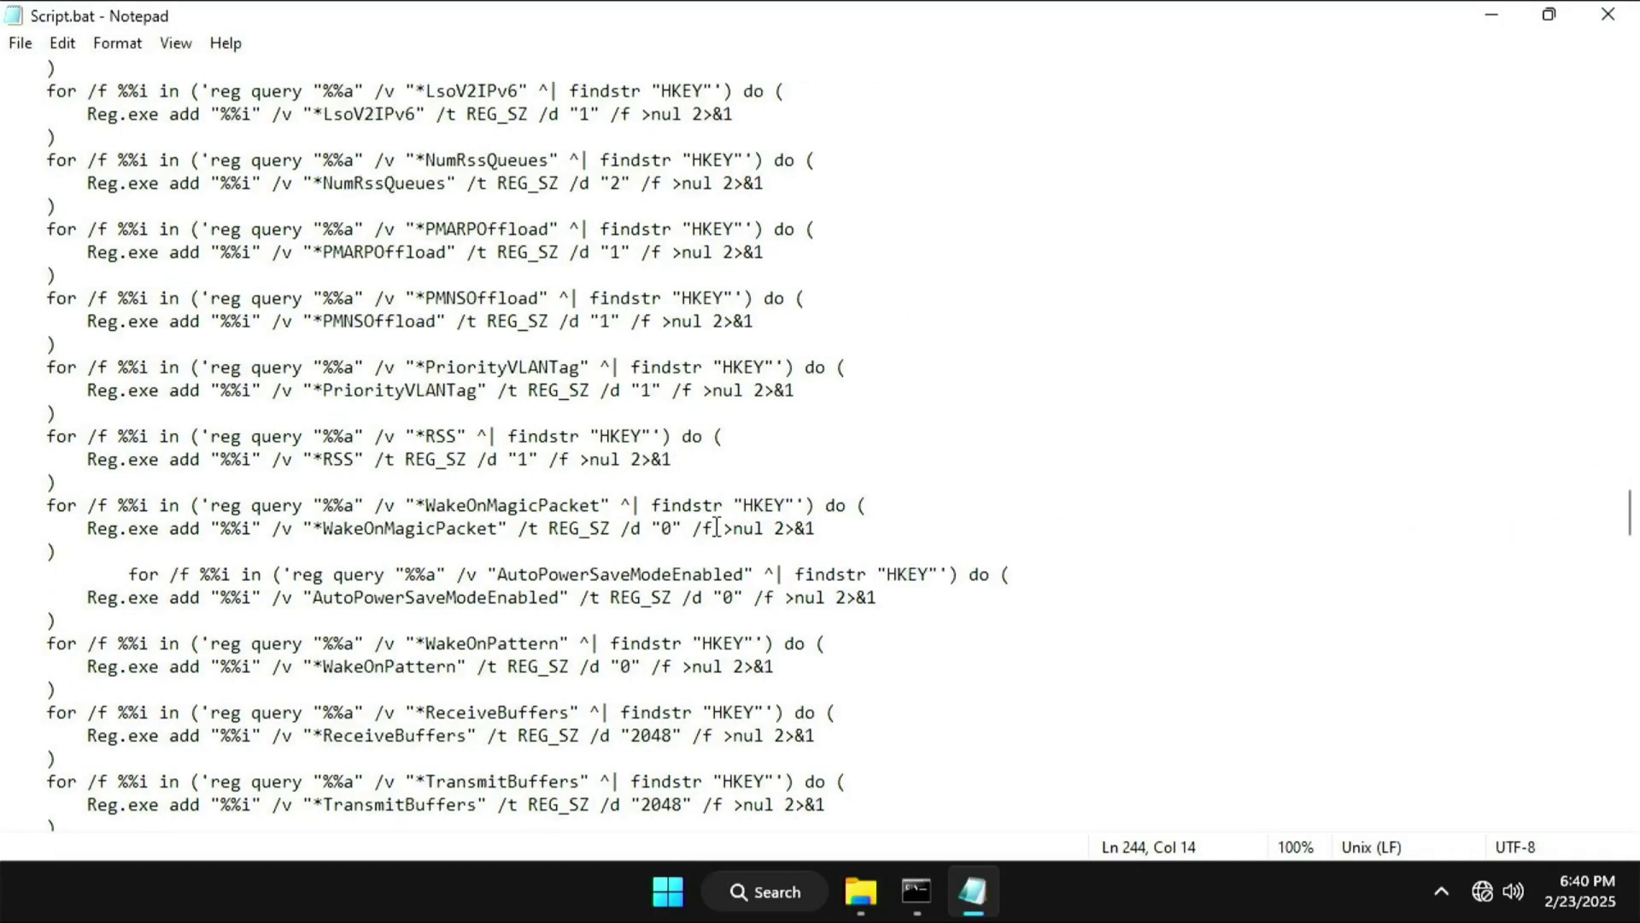
{"action": "scroll", "coordinate": [716, 527], "scroll_direction": "down", "scroll_amount": 20}
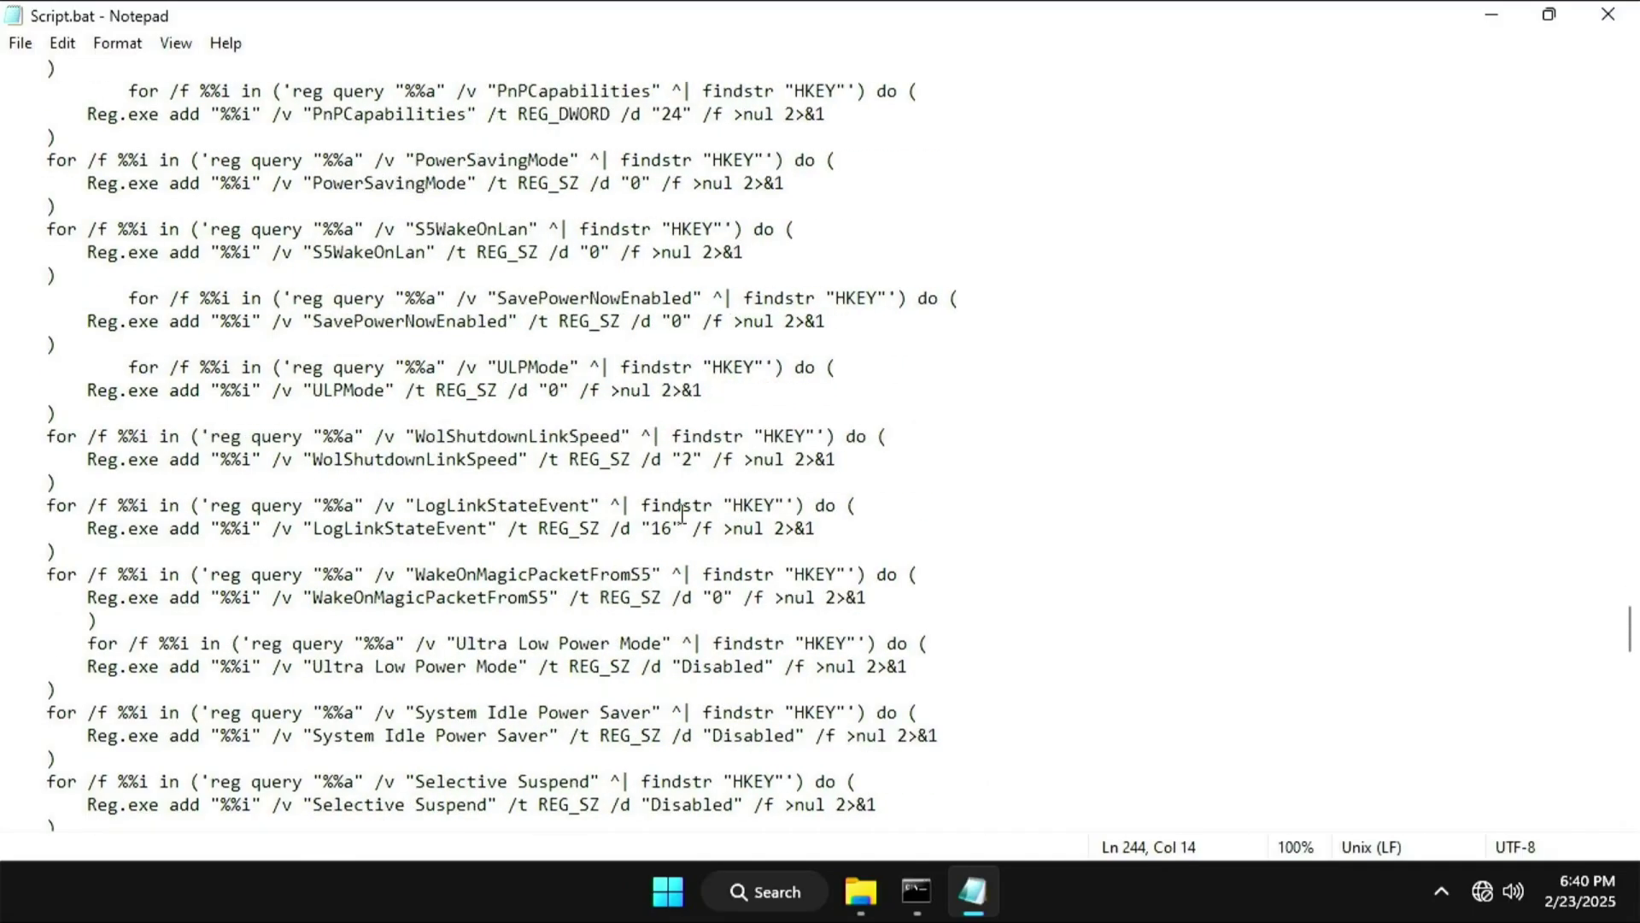
{"action": "scroll", "coordinate": [681, 513], "scroll_direction": "down", "scroll_amount": 20}
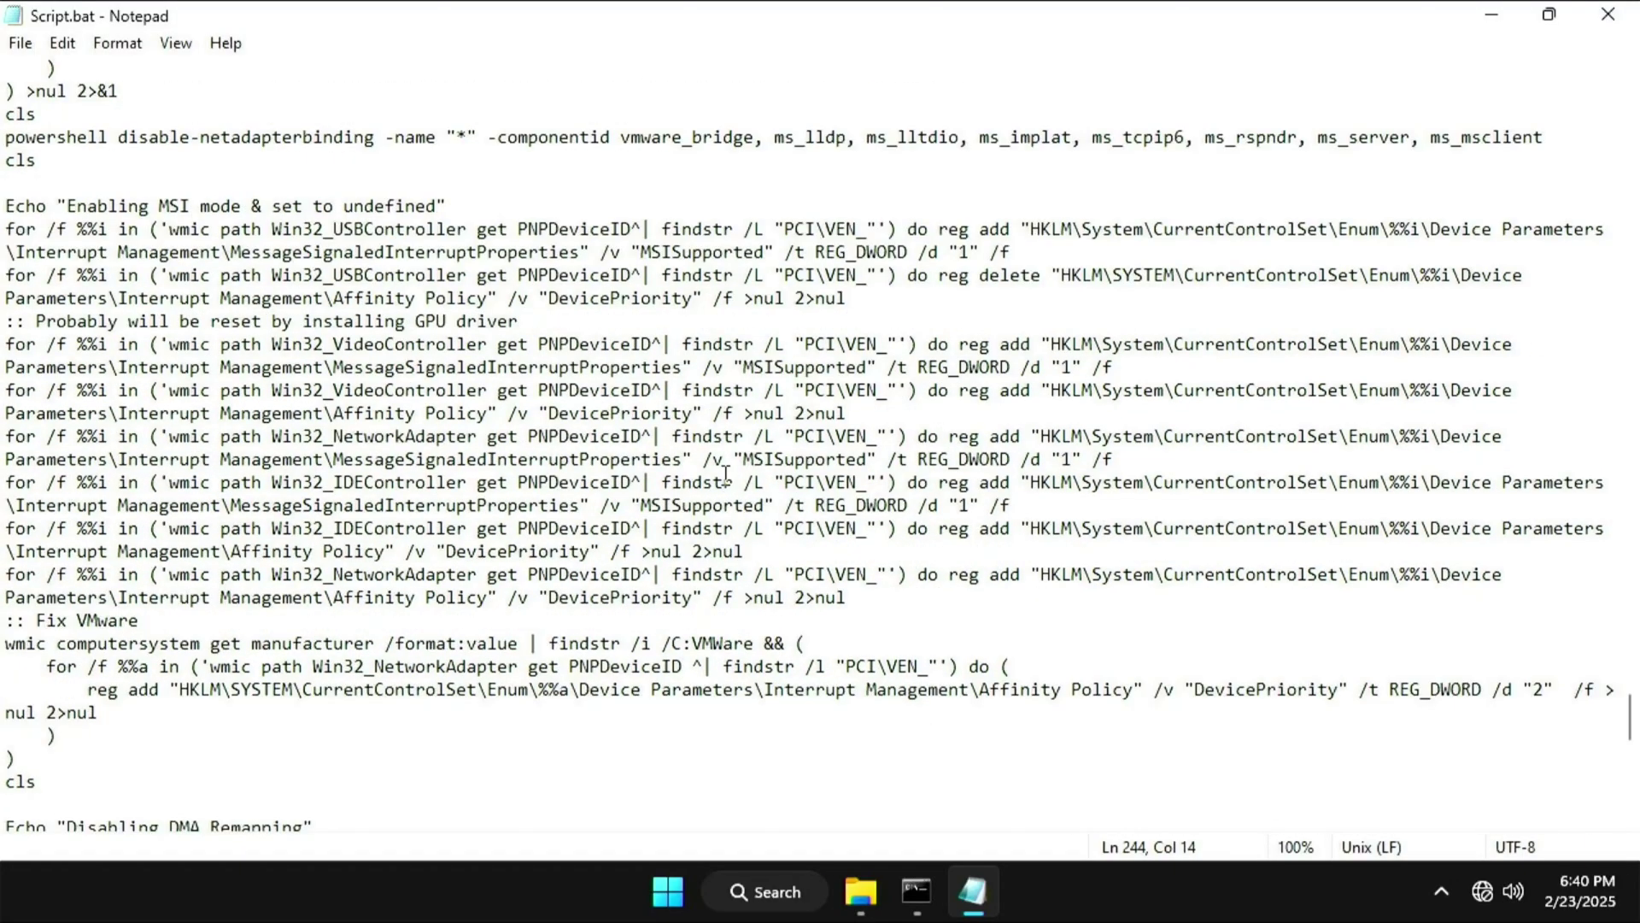
{"action": "scroll", "coordinate": [709, 466], "scroll_direction": "down", "scroll_amount": 12}
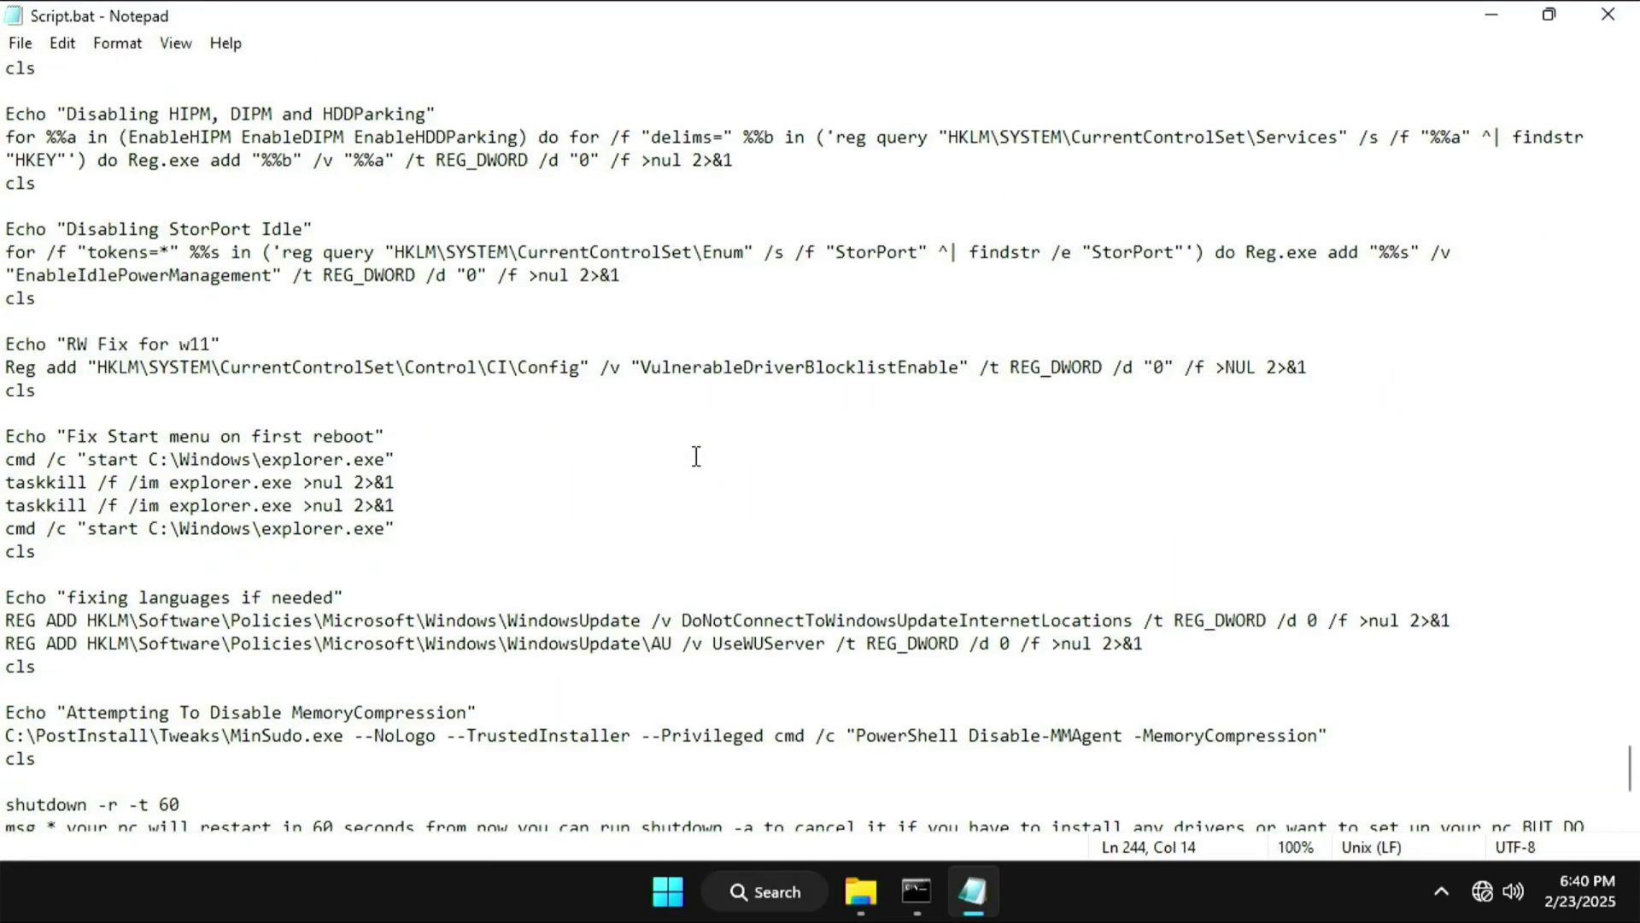
{"action": "scroll", "coordinate": [696, 456], "scroll_direction": "down", "scroll_amount": 5}
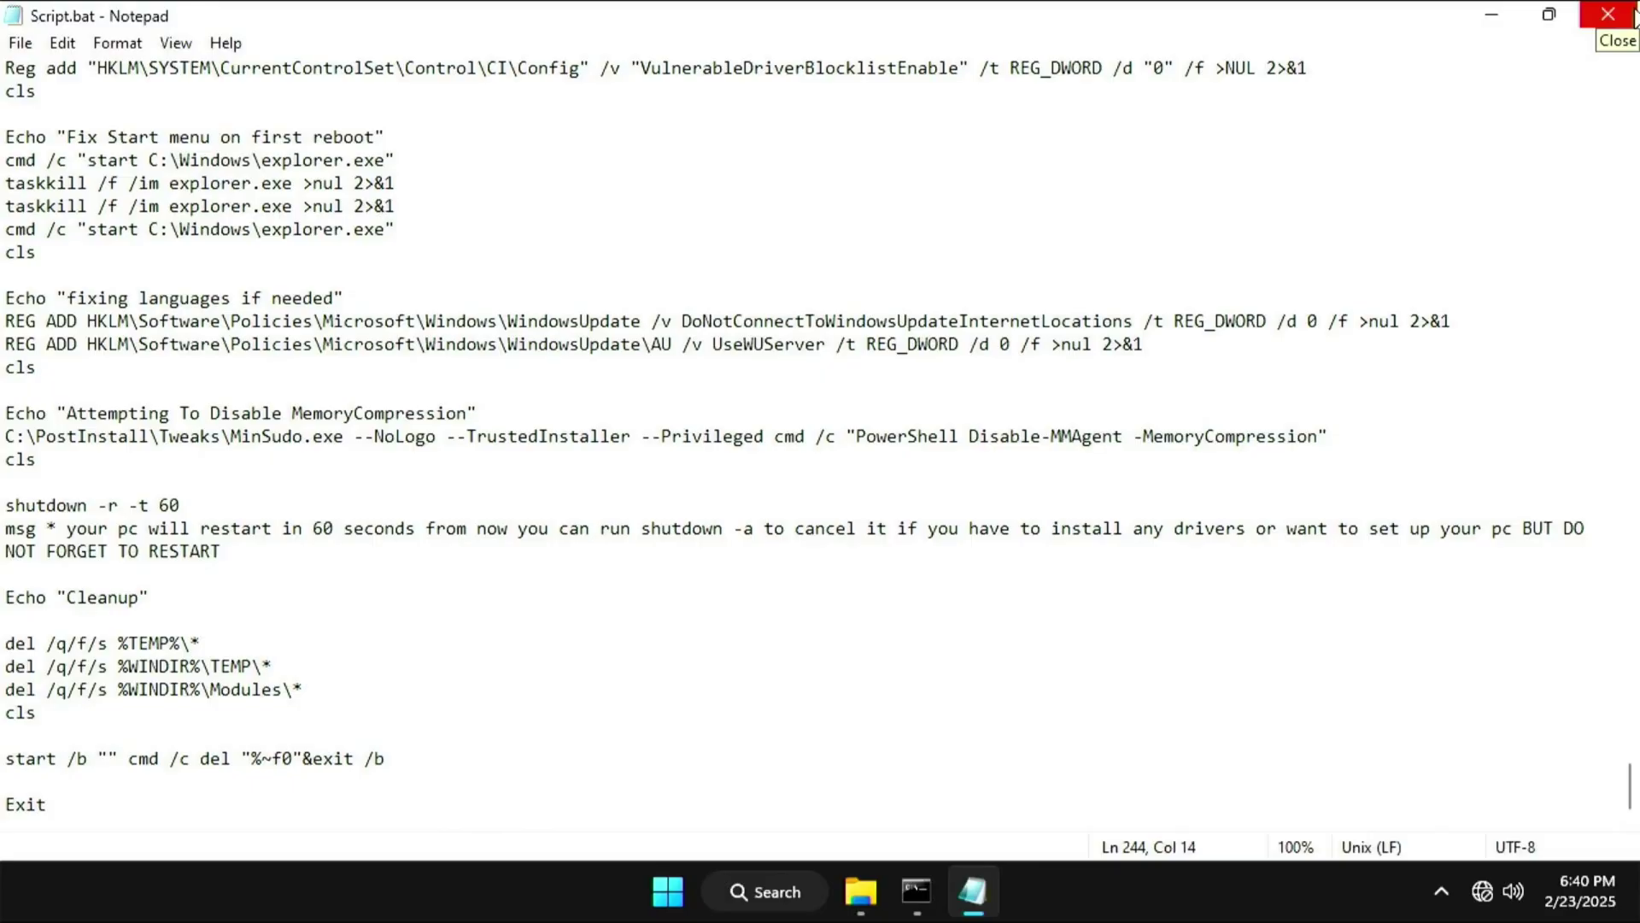
- Close the script and resume the paused console output
{"action": "left_click", "coordinate": [1631, 16]}
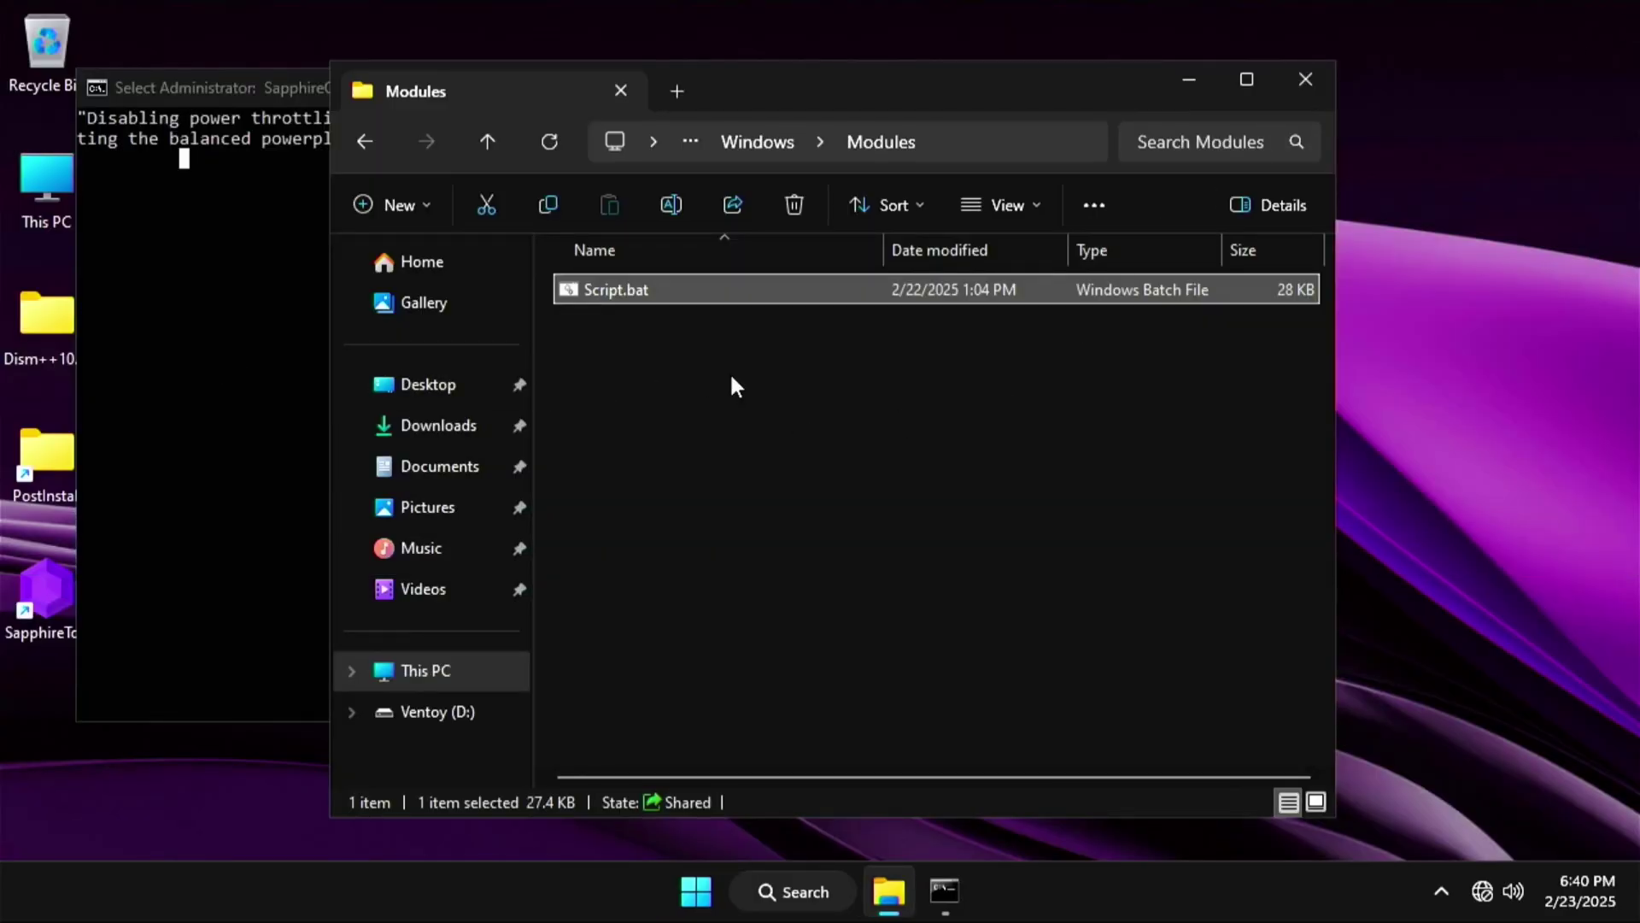
{"action": "left_click", "coordinate": [259, 348]}
{"action": "key", "text": "Return"}
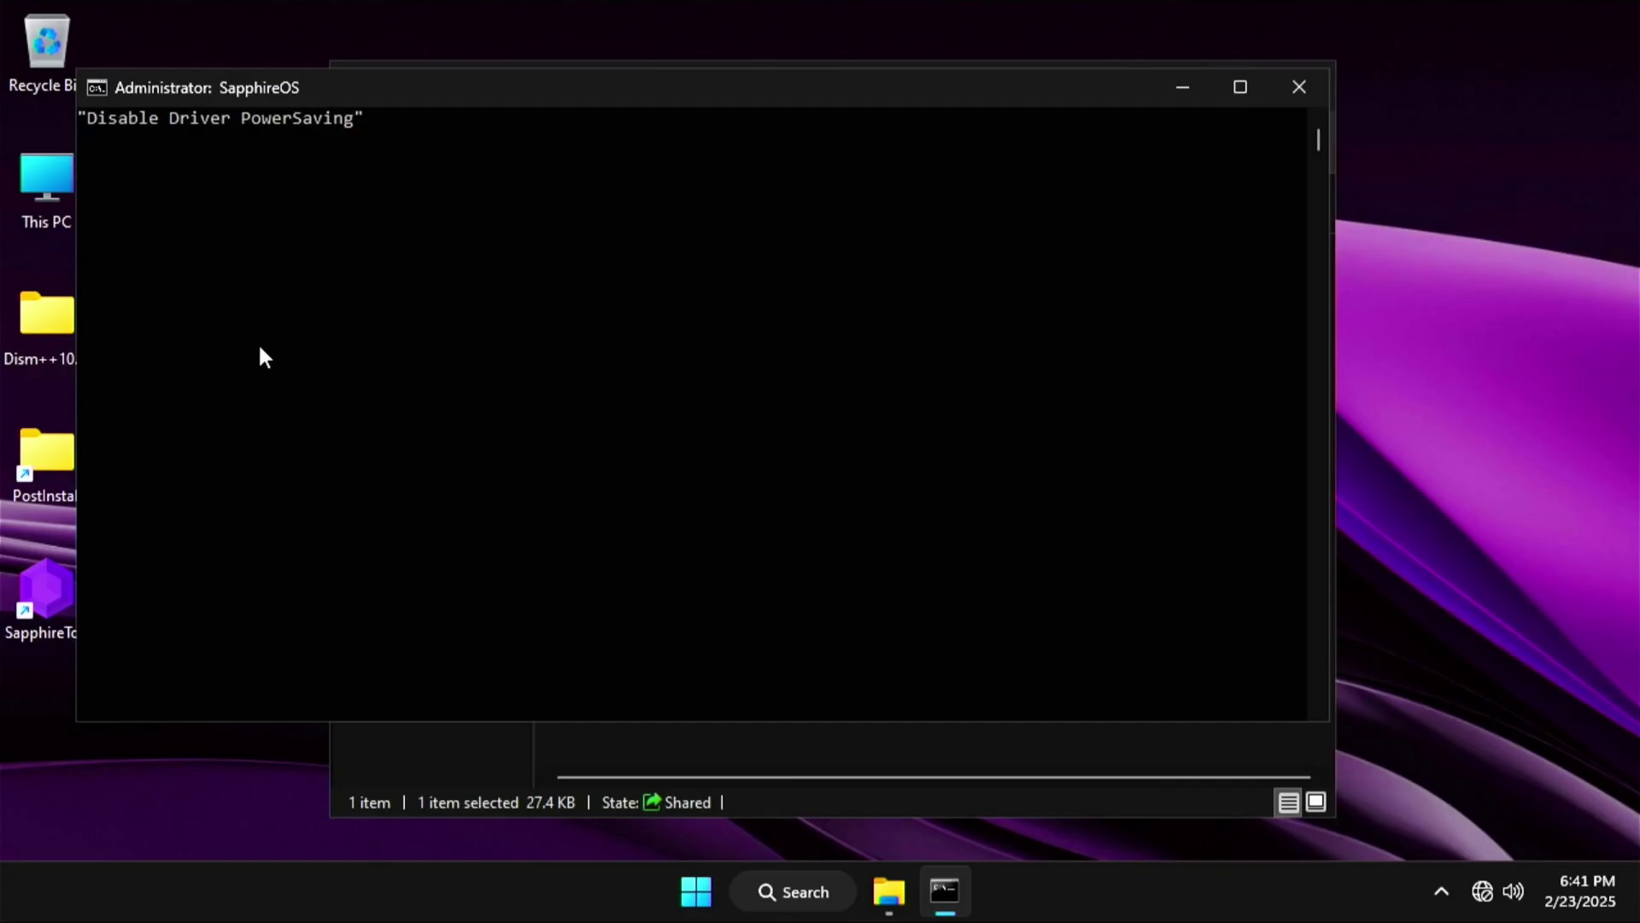
- Browse This PC > SapphireOS (C:) > PostInstall > GPU > Nvidia > NIP in File Explorer
{"action": "left_click", "coordinate": [702, 752]}
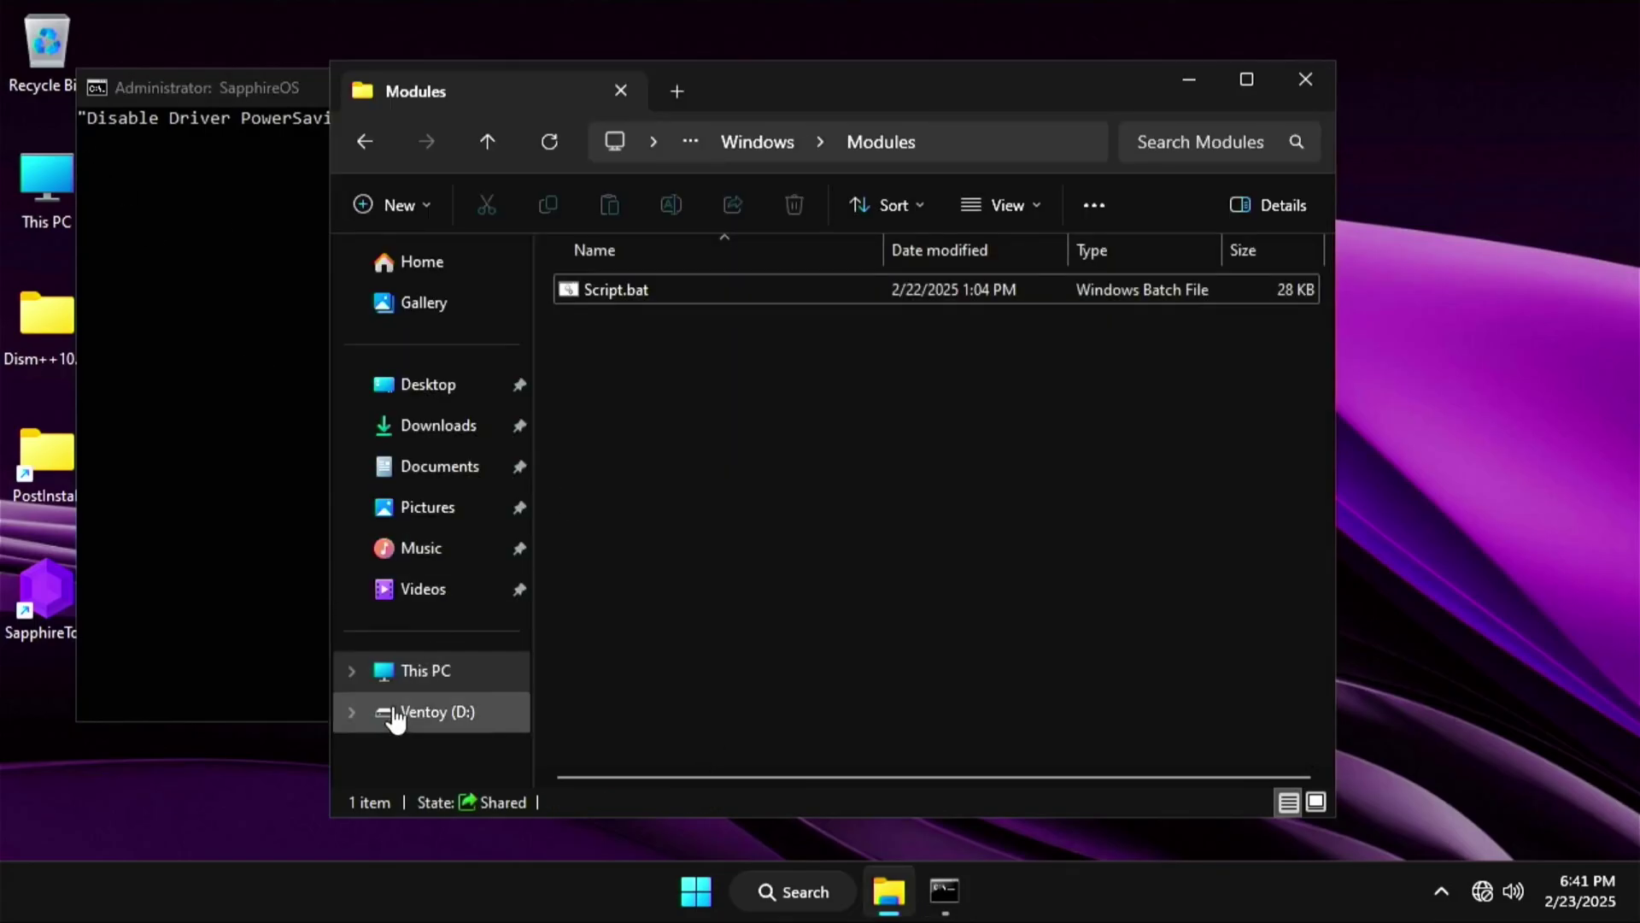
{"action": "left_click", "coordinate": [434, 684]}
{"action": "double_click", "coordinate": [793, 296]}
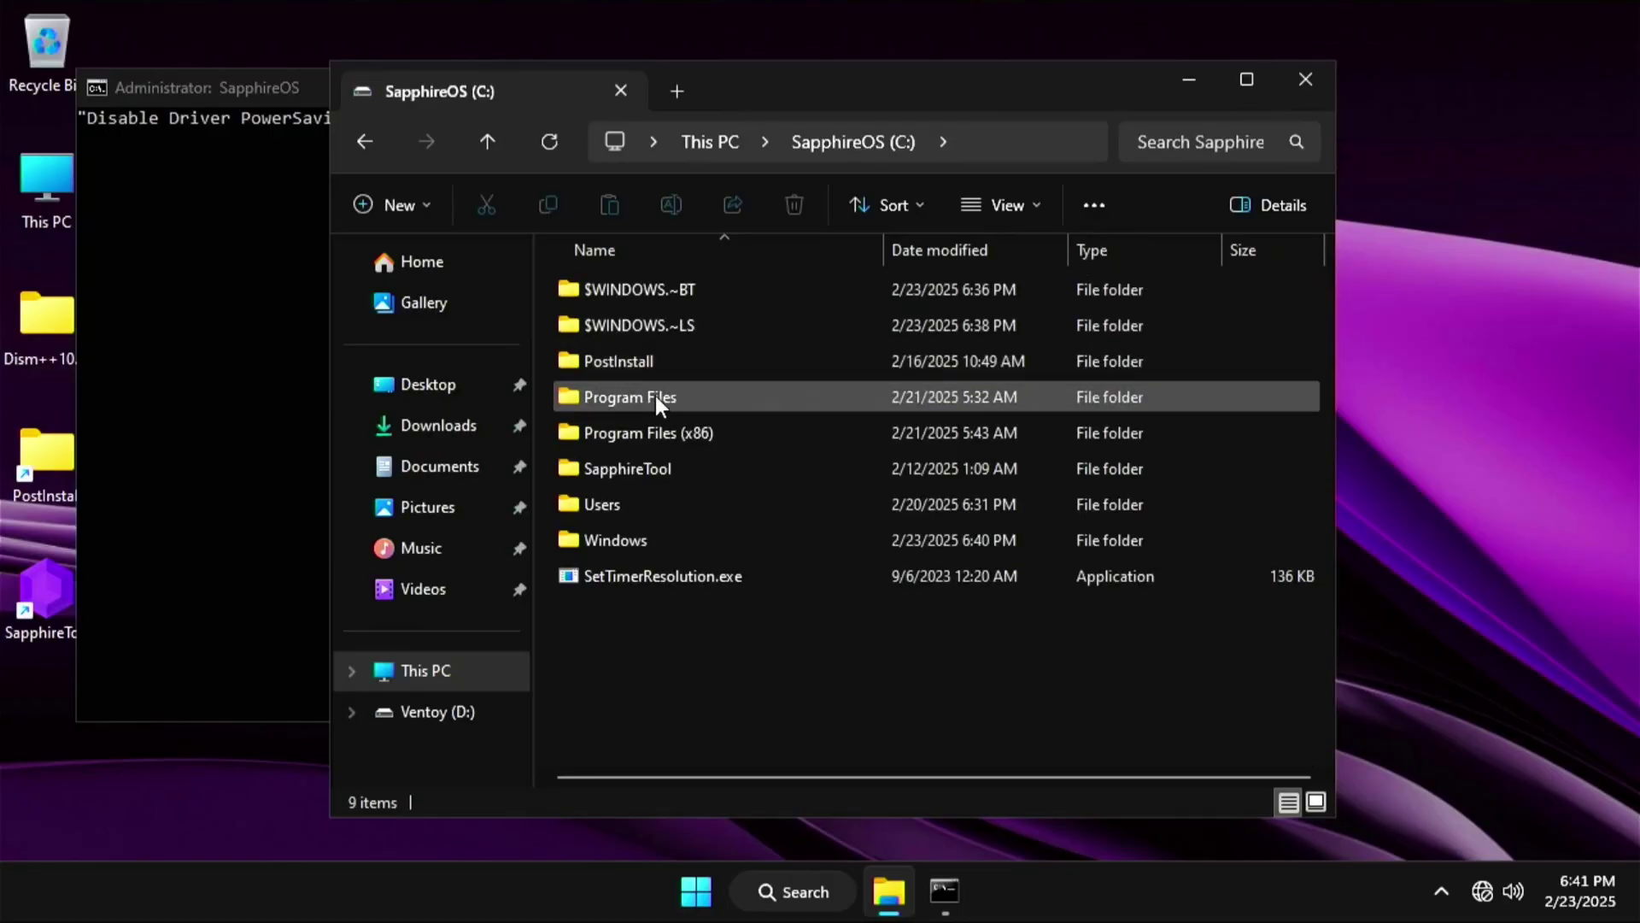
{"action": "double_click", "coordinate": [660, 362]}
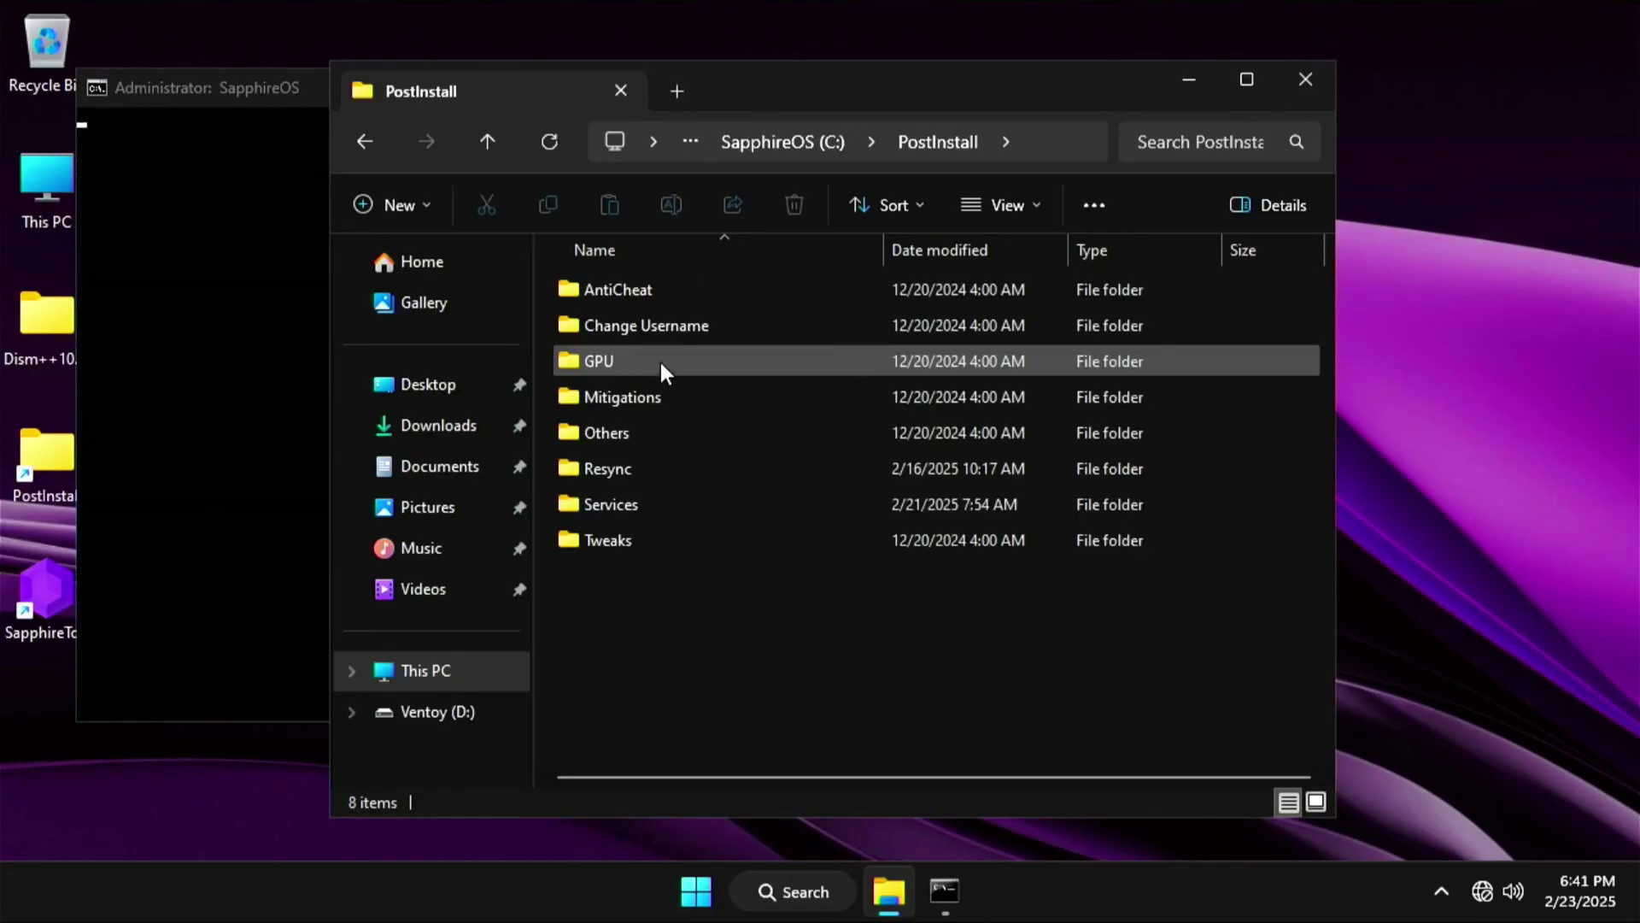
{"action": "double_click", "coordinate": [622, 362]}
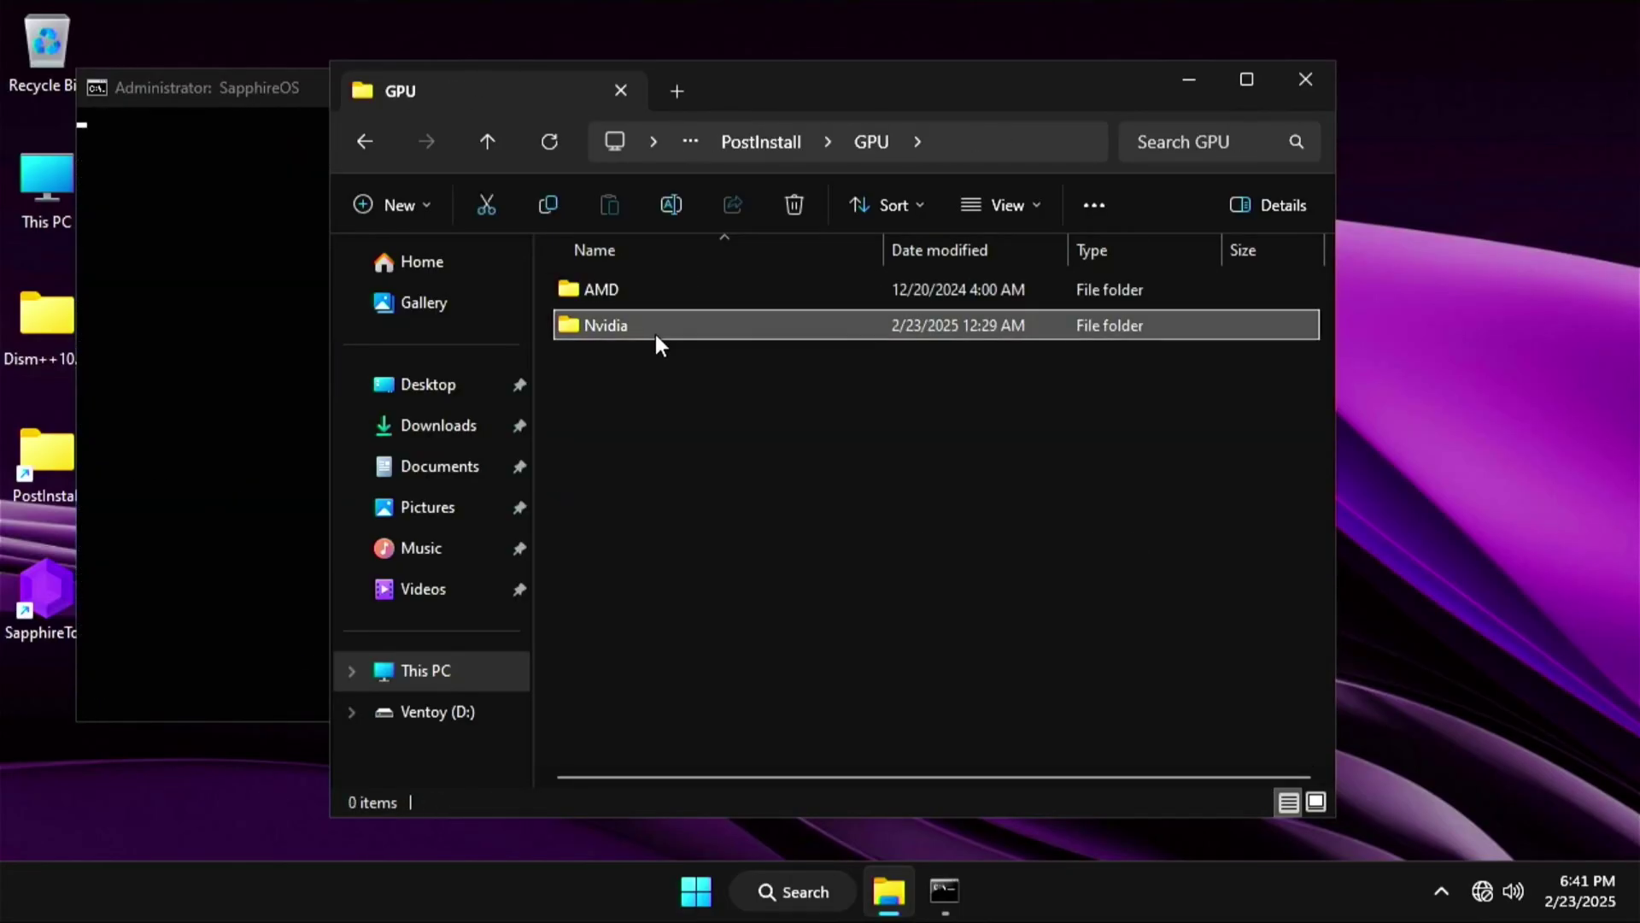
{"action": "double_click", "coordinate": [654, 333]}
{"action": "double_click", "coordinate": [666, 288]}
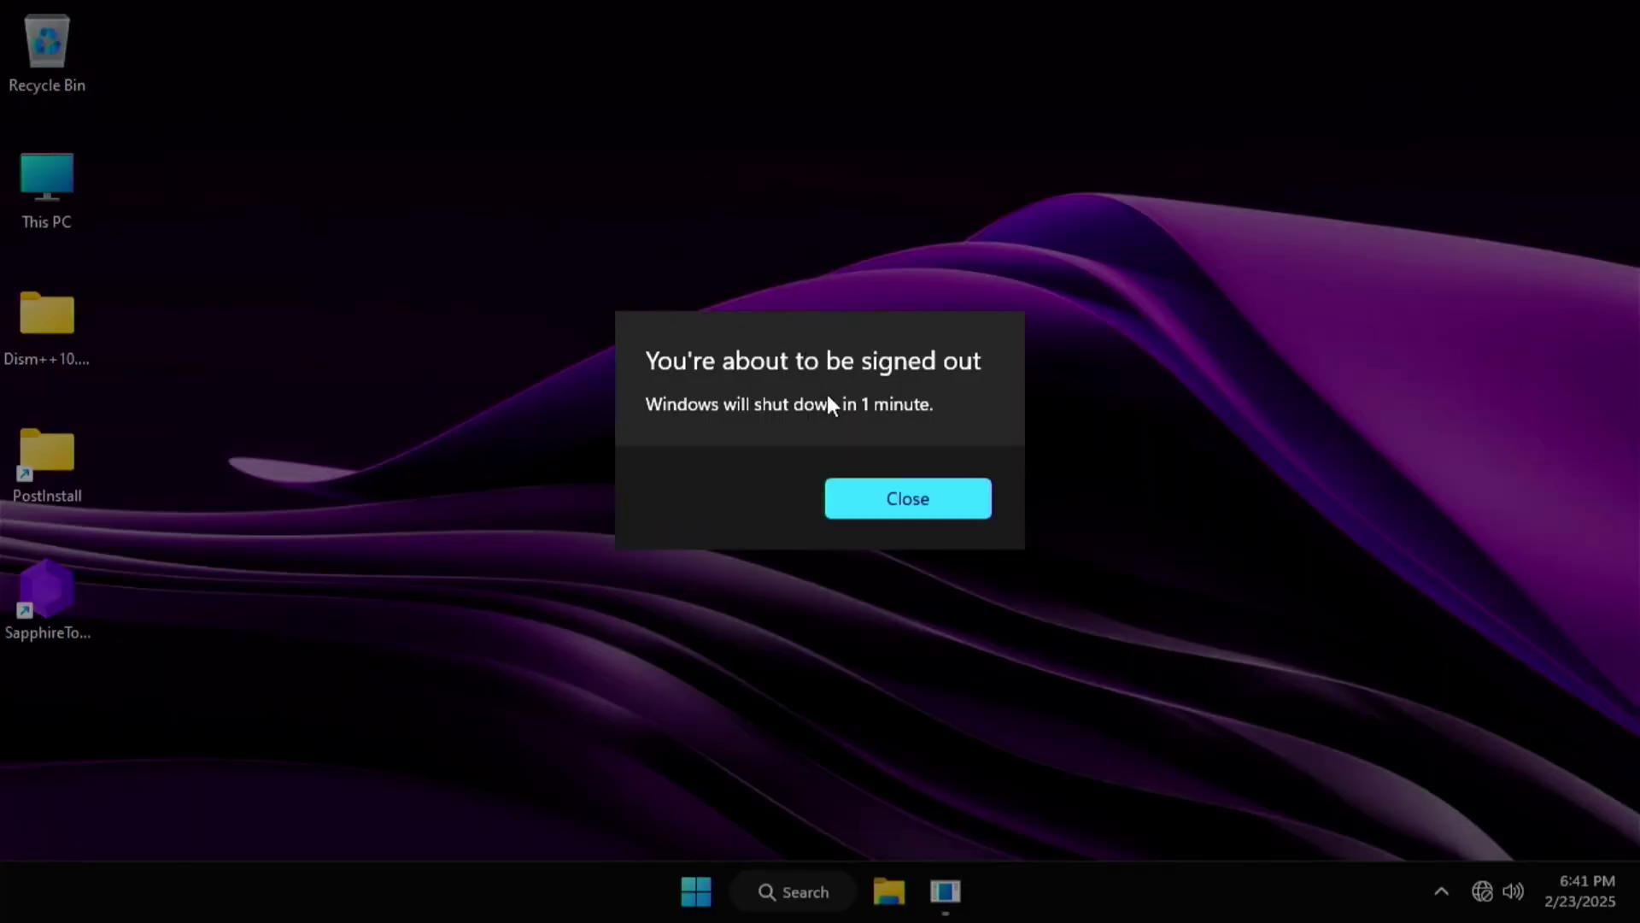
- Dismiss the sign-out warning and run 'shutdown -a' to abort the shutdown
{"action": "left_click", "coordinate": [850, 503]}
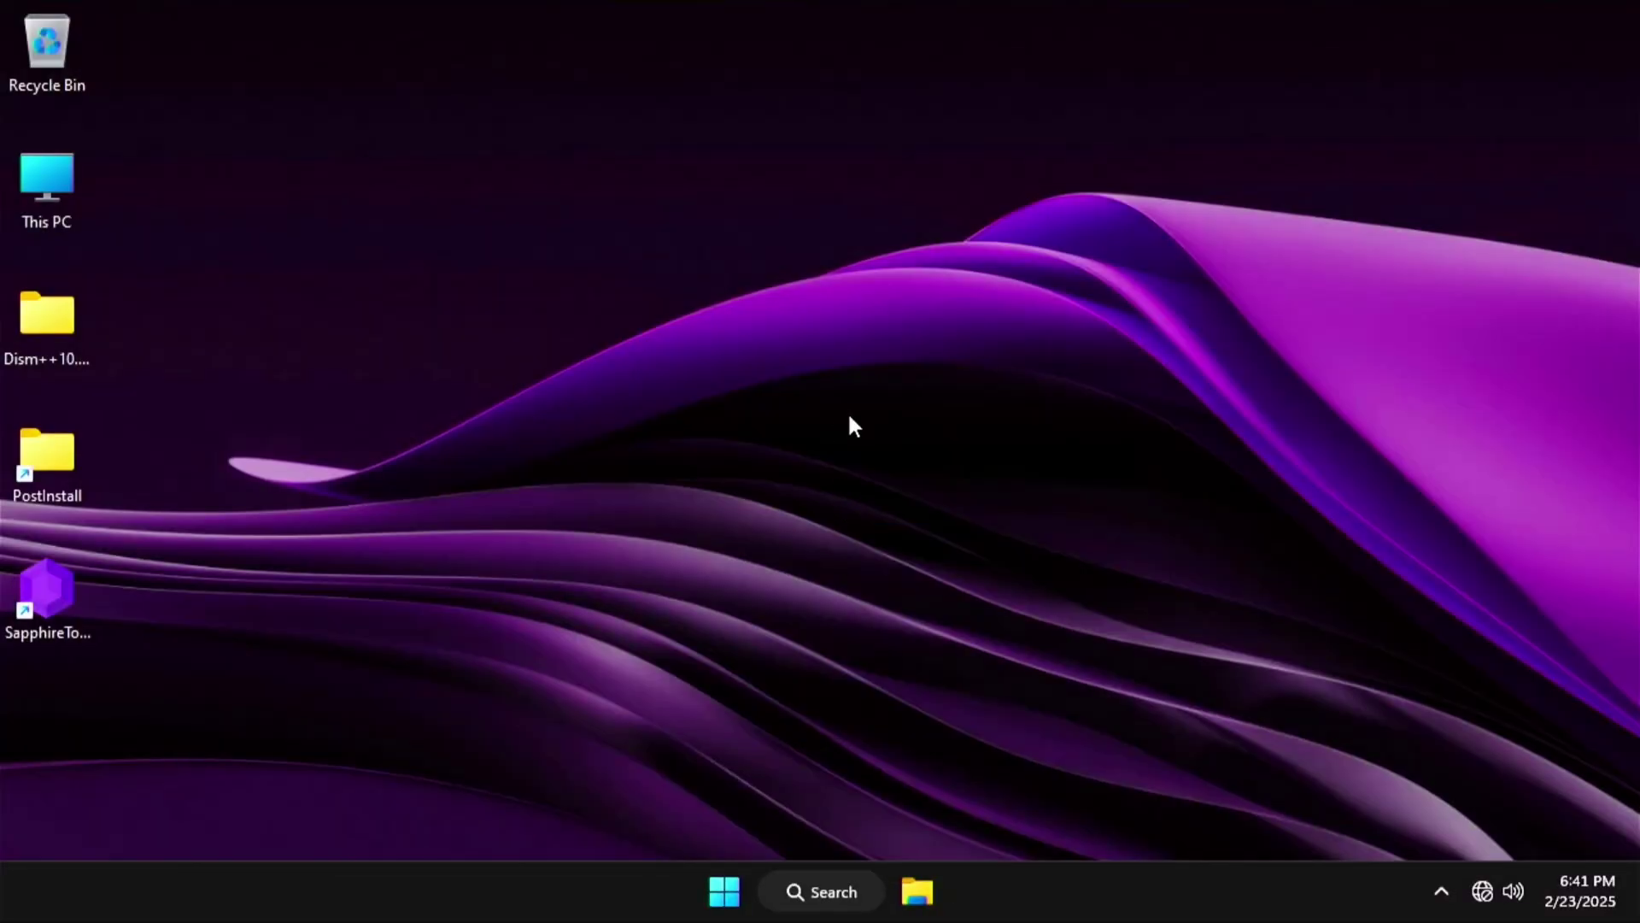
{"action": "key", "text": "super+r"}
{"action": "type", "text": "shutdown "}
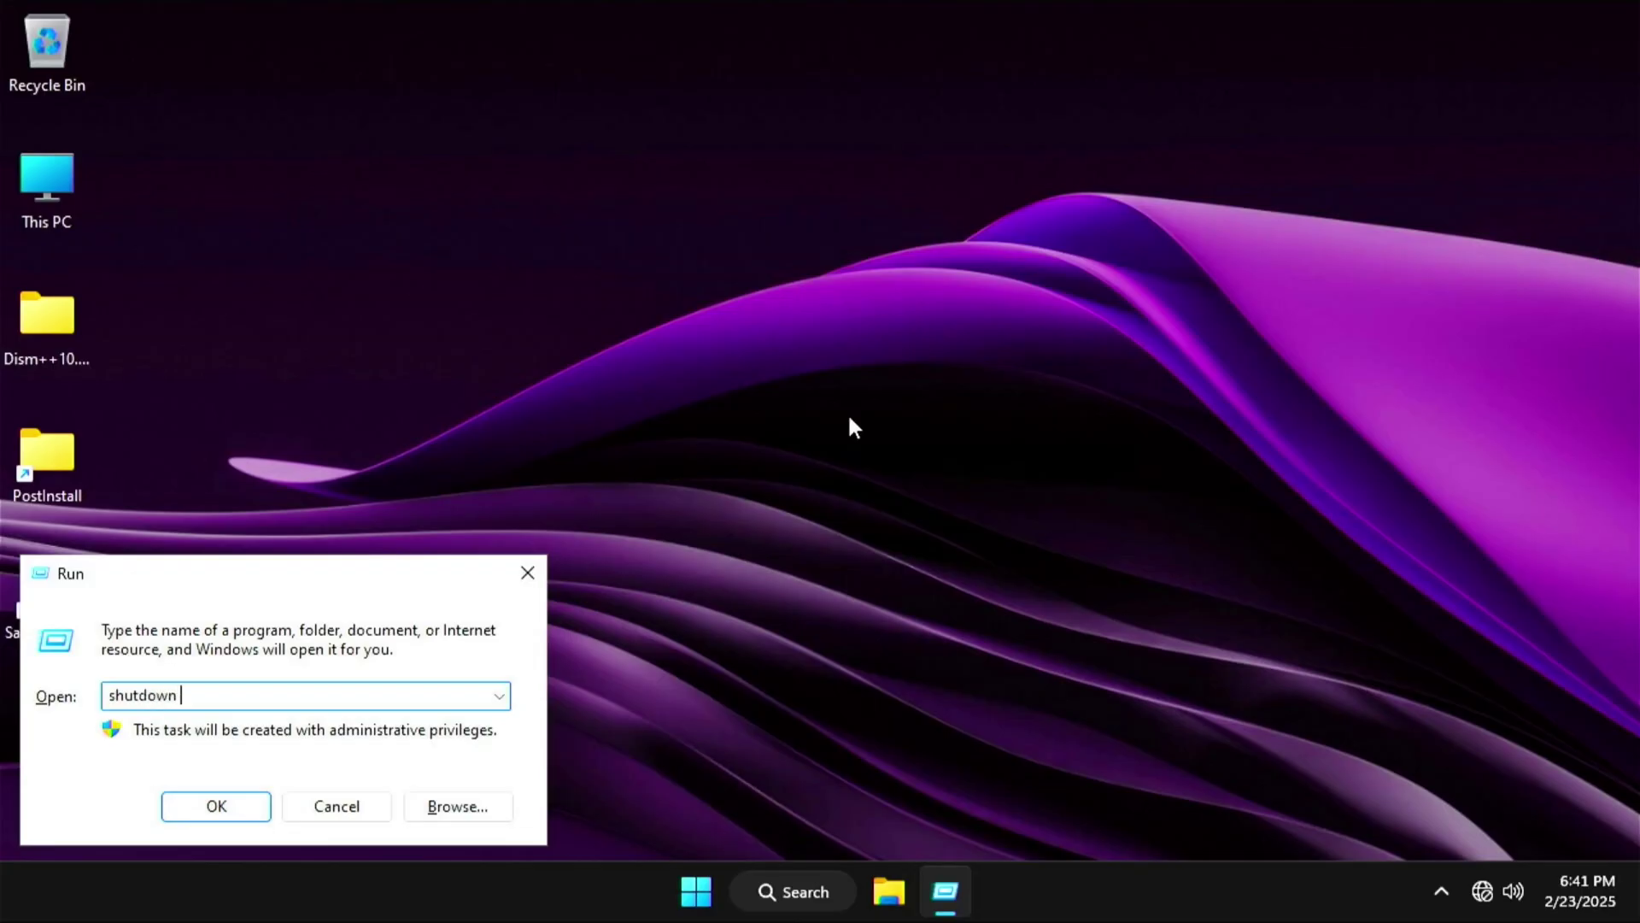
{"action": "type", "text": "-a"}
{"action": "key", "text": "Return"}
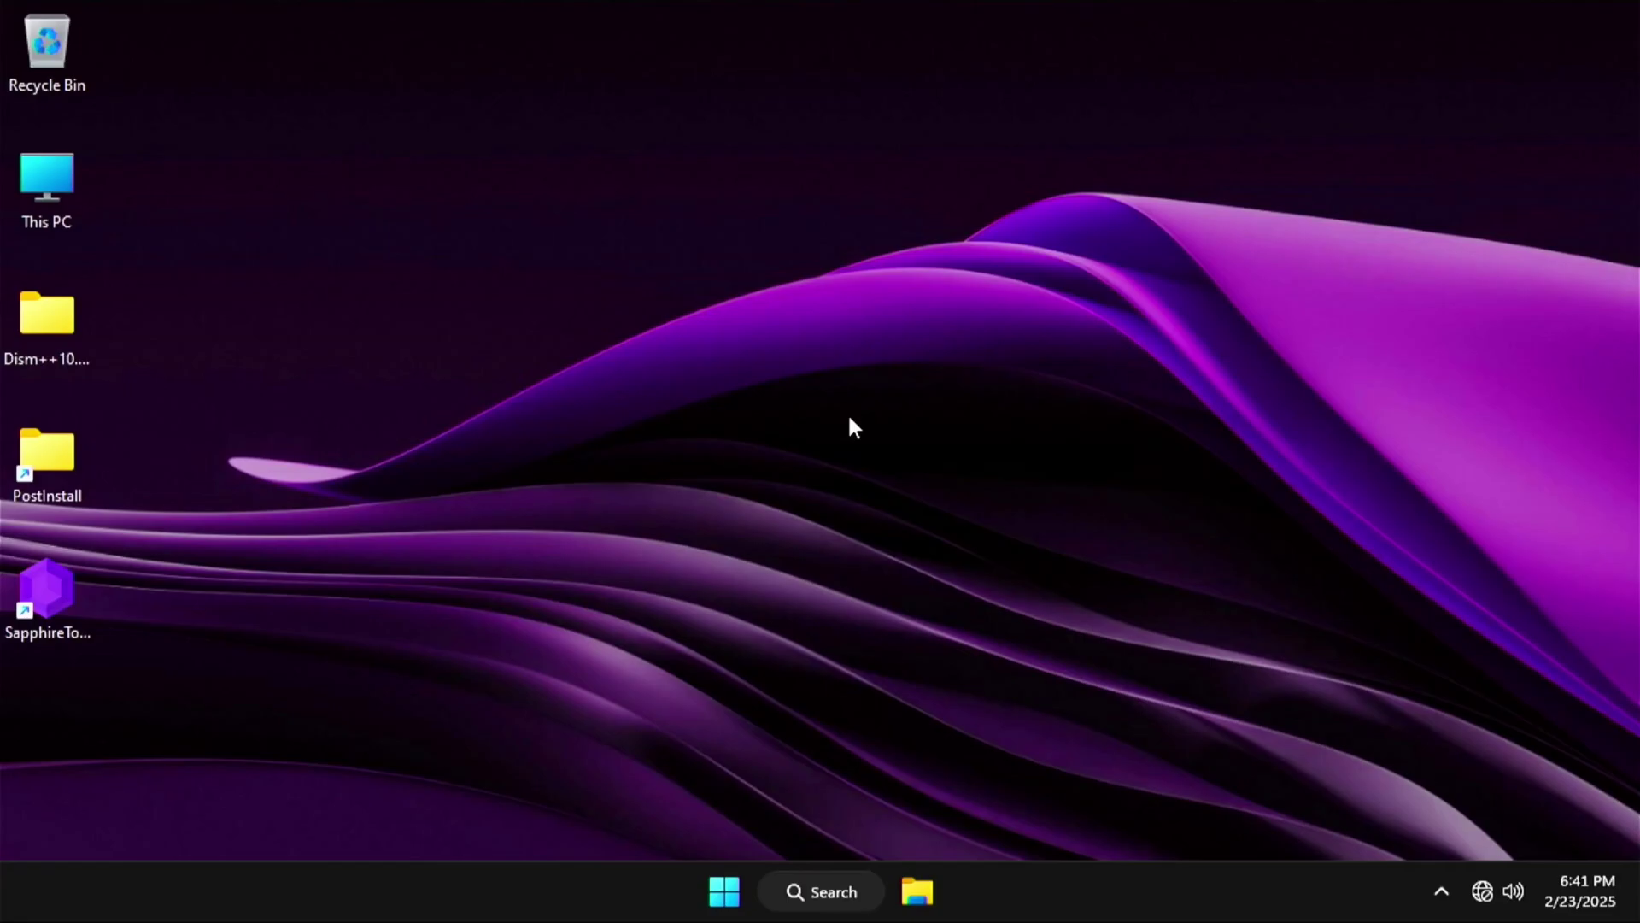
- Launch SapphireTool, view System Info, Cleanup and Tweaks, then dismiss the Downloads loading error
{"action": "double_click", "coordinate": [39, 602]}
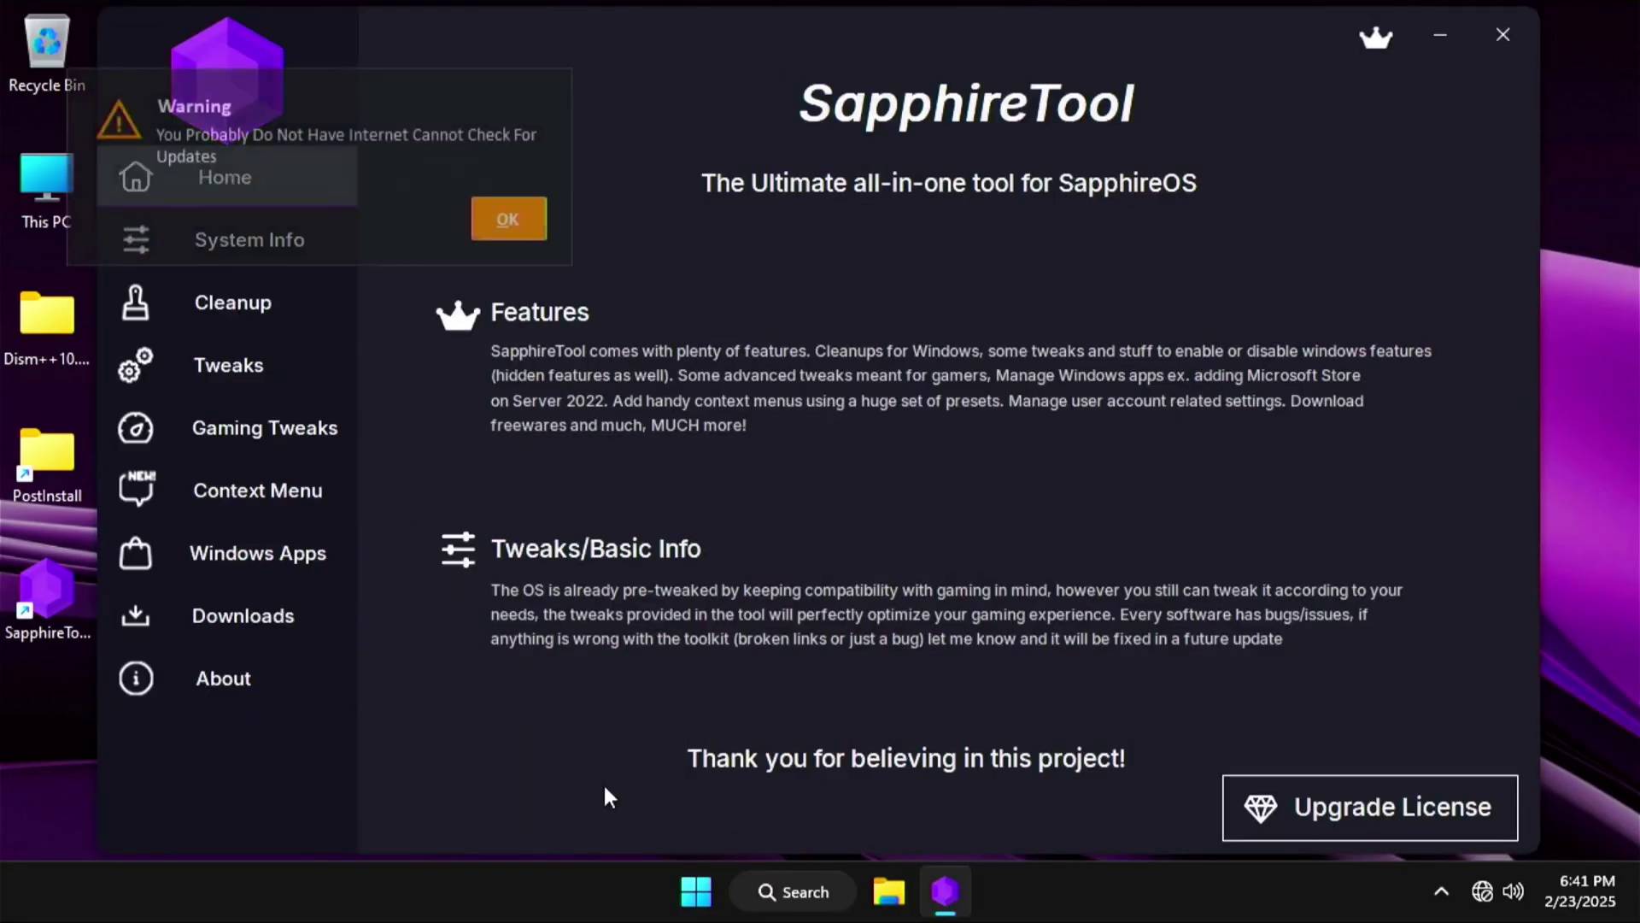
{"action": "left_click", "coordinate": [535, 209]}
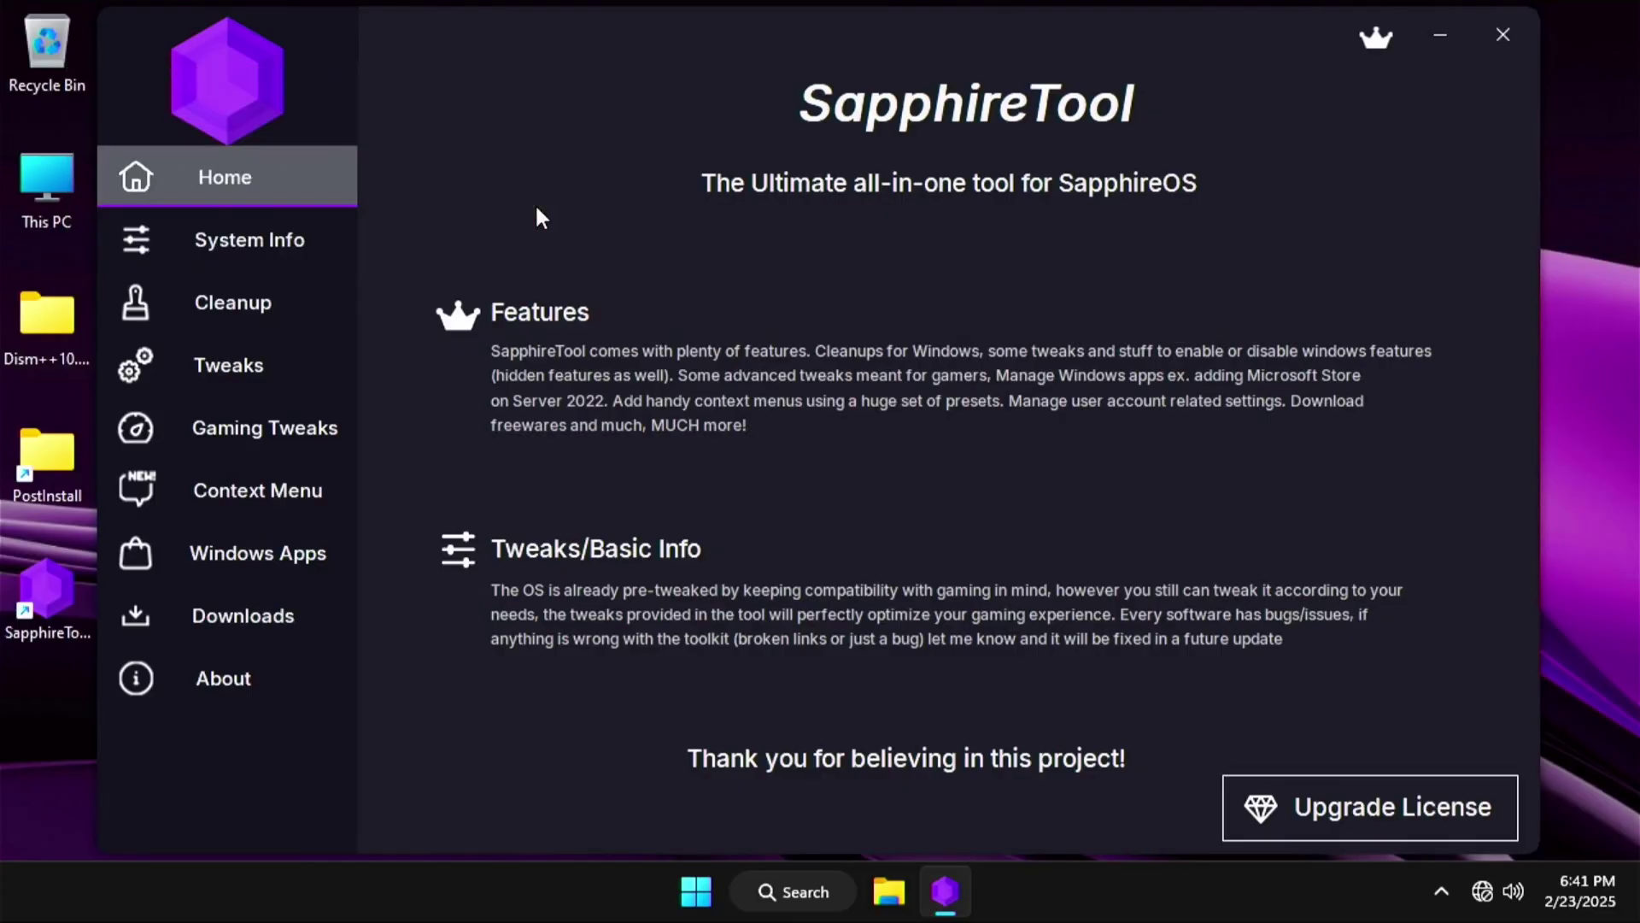
{"action": "left_click", "coordinate": [223, 221]}
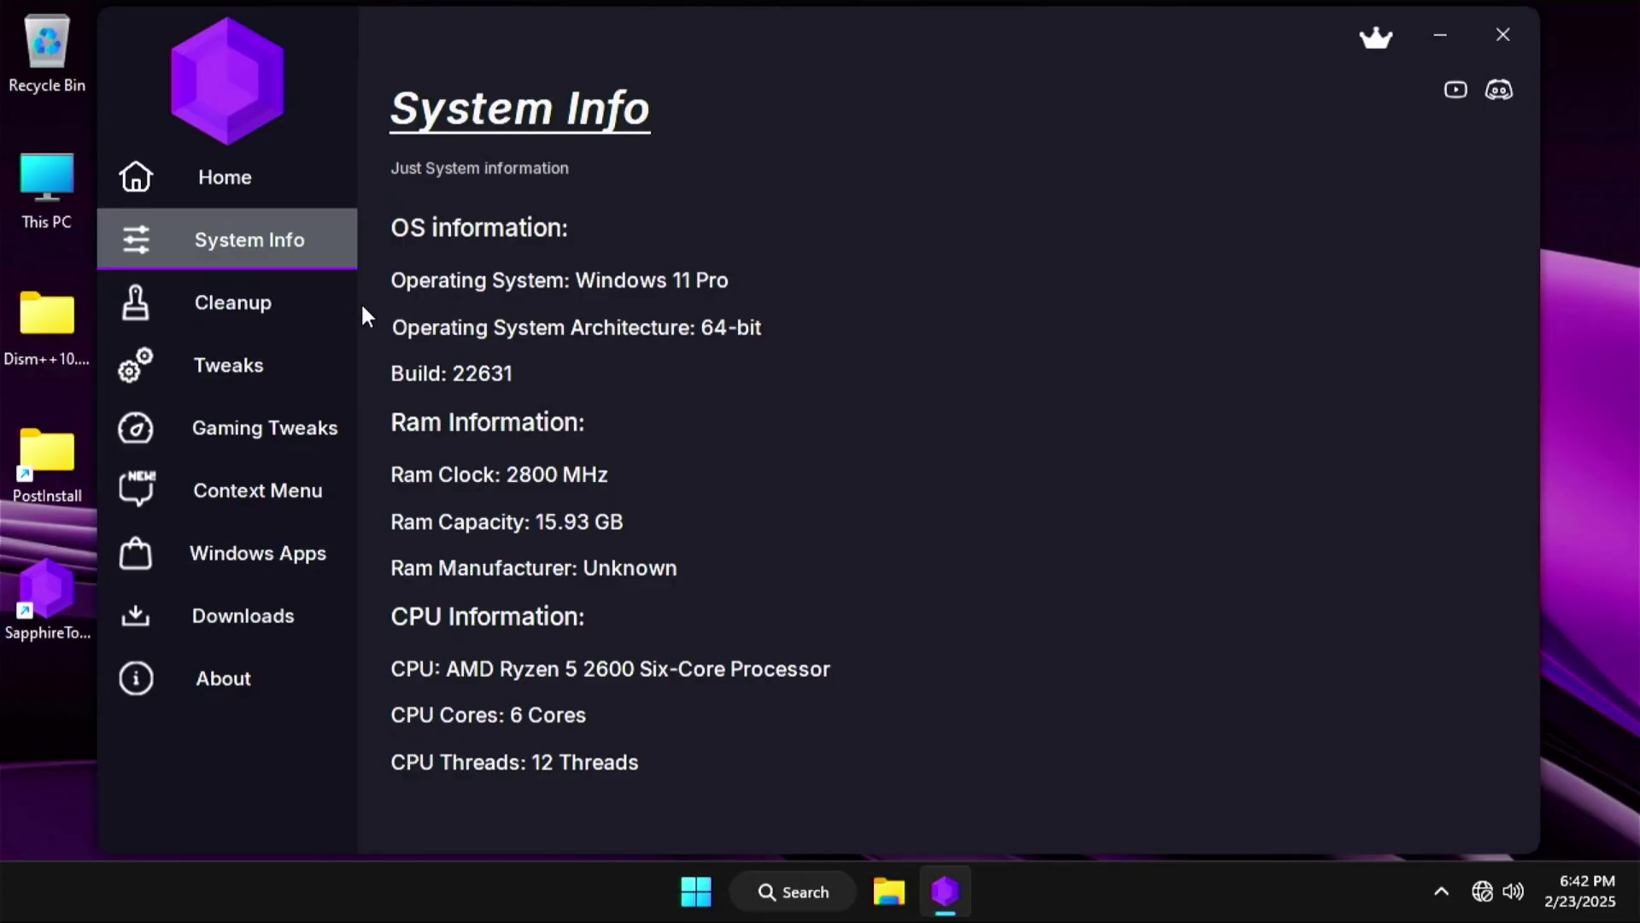
{"action": "left_click", "coordinate": [281, 304]}
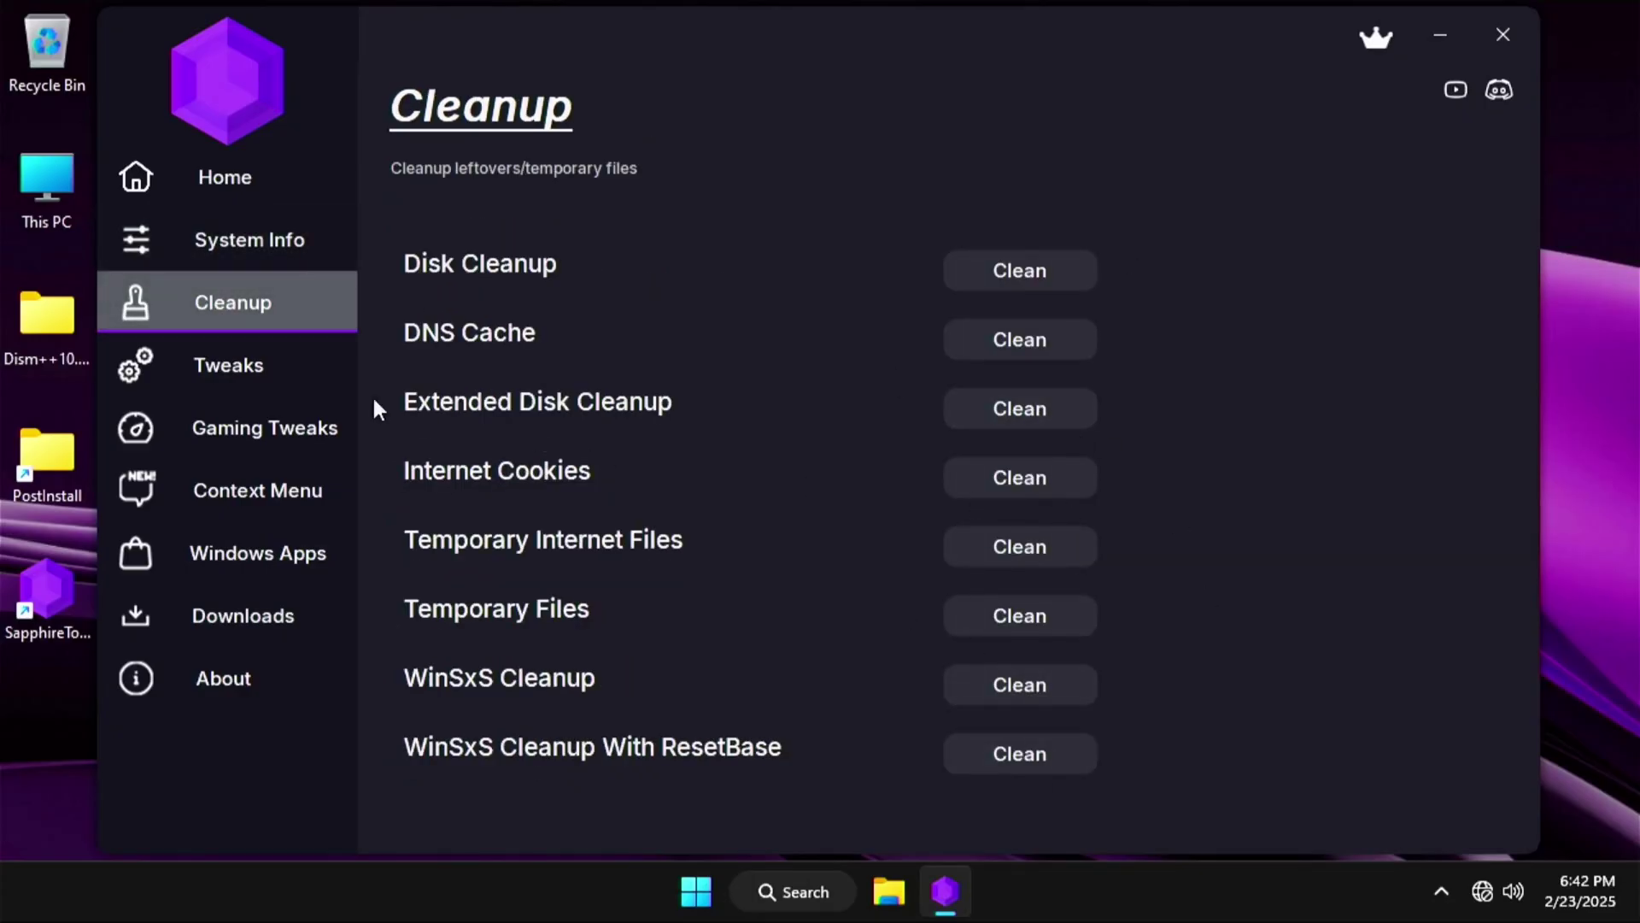
{"action": "left_click", "coordinate": [256, 373]}
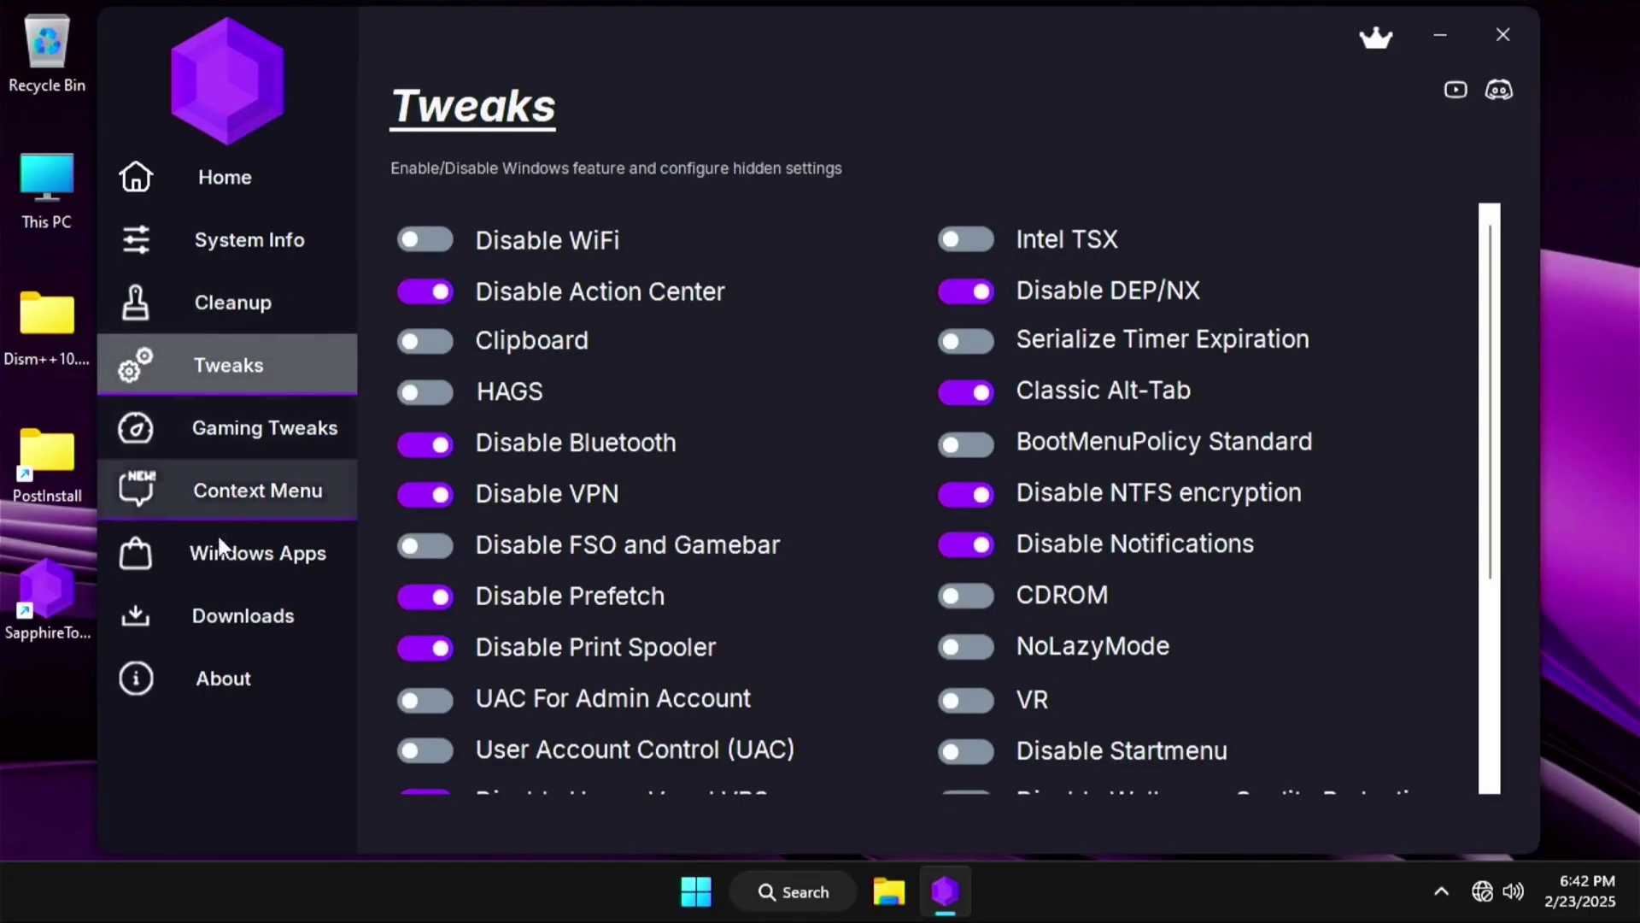
{"action": "left_click", "coordinate": [202, 620]}
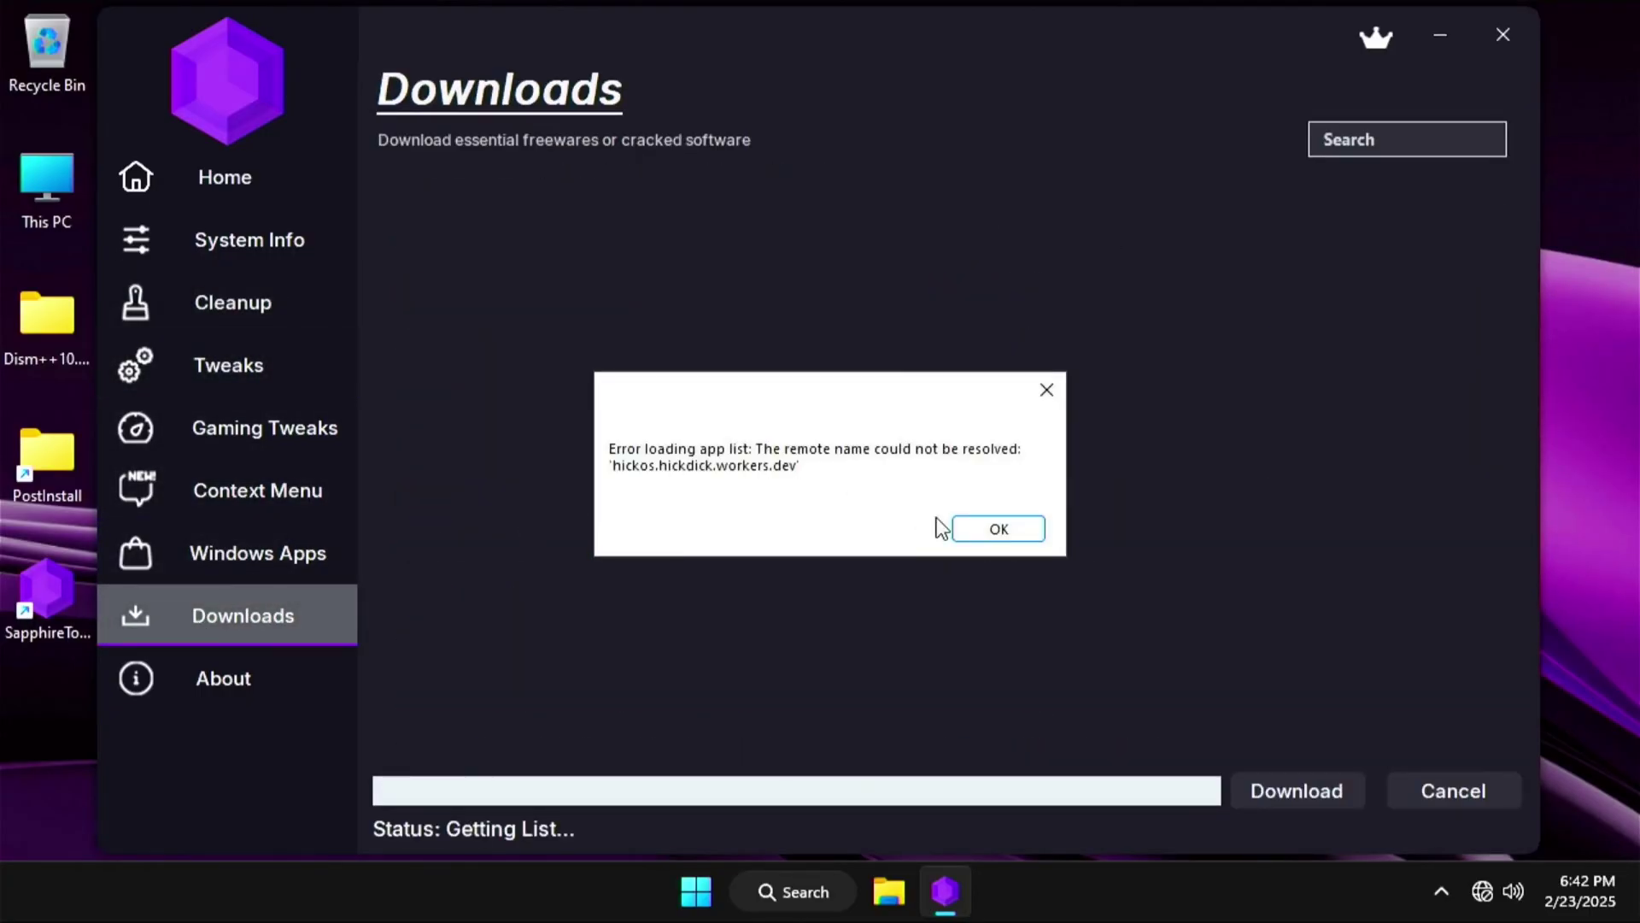
{"action": "left_click", "coordinate": [983, 531]}
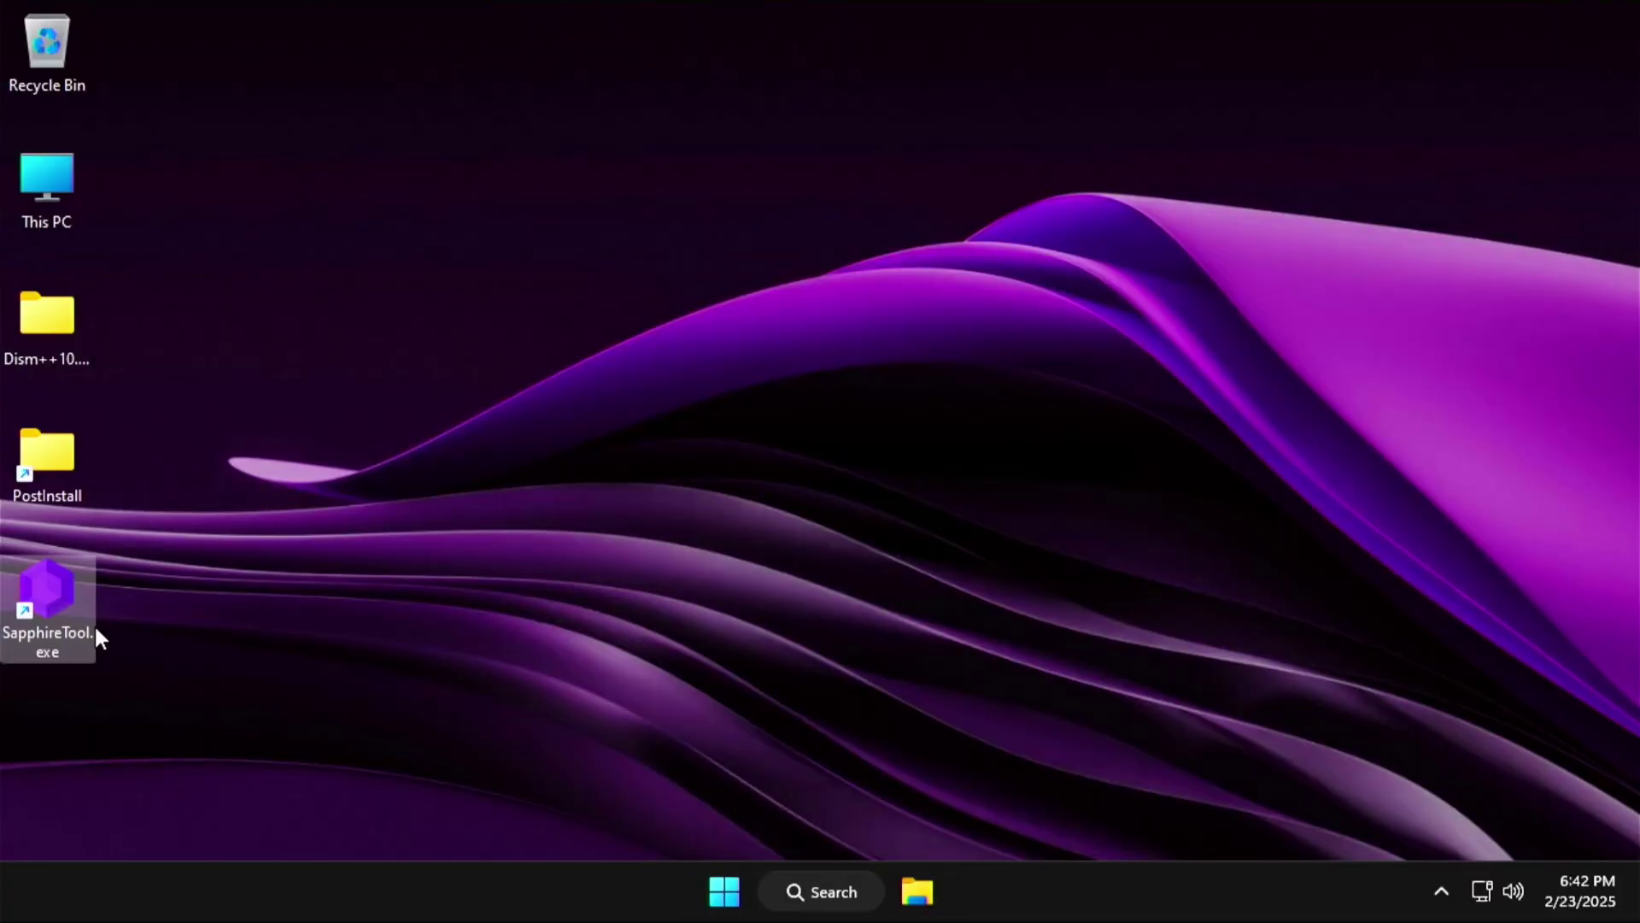
- Relaunch SapphireTool, mark Mozila Firefox in the Downloads list and download it
{"action": "left_click", "coordinate": [70, 627]}
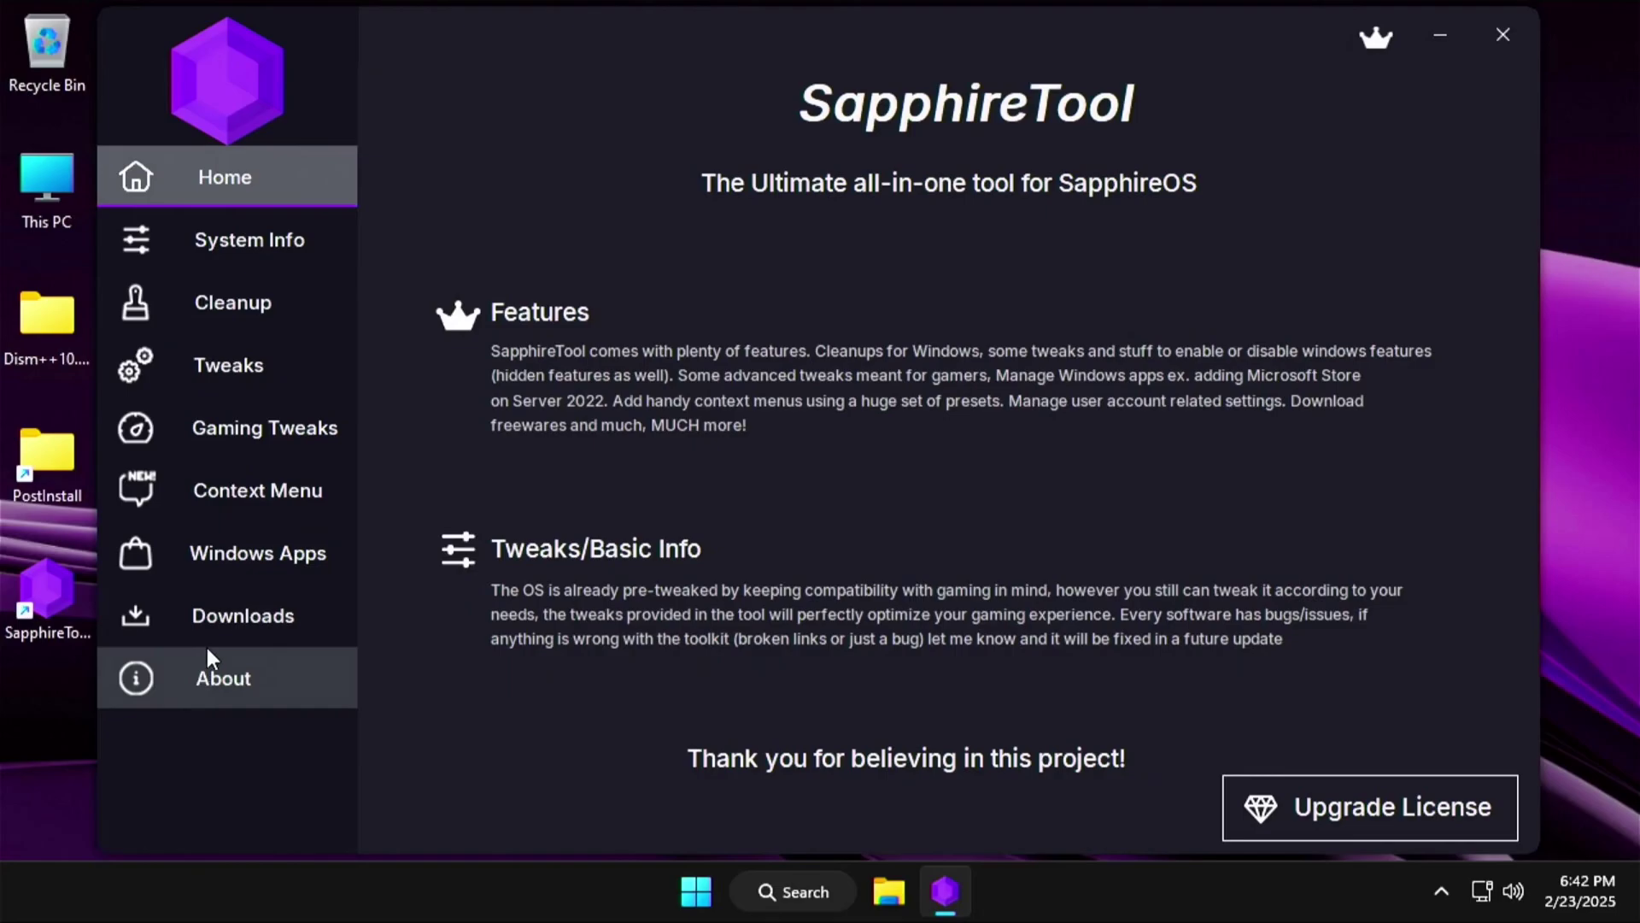
{"action": "left_click", "coordinate": [220, 623]}
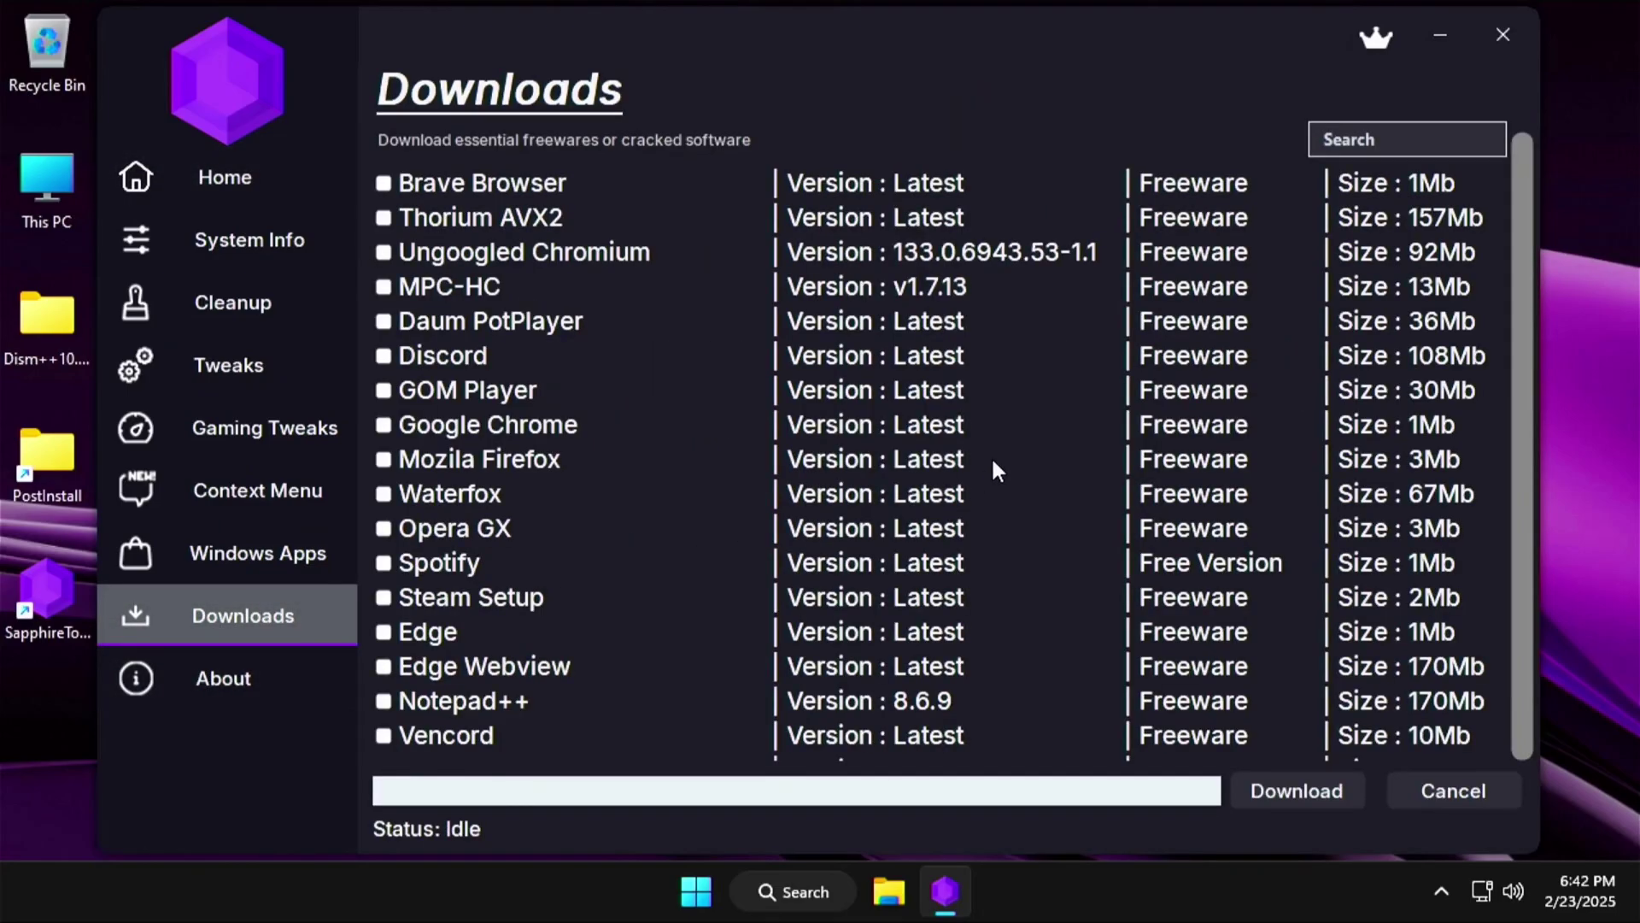
{"action": "left_click", "coordinate": [1399, 146]}
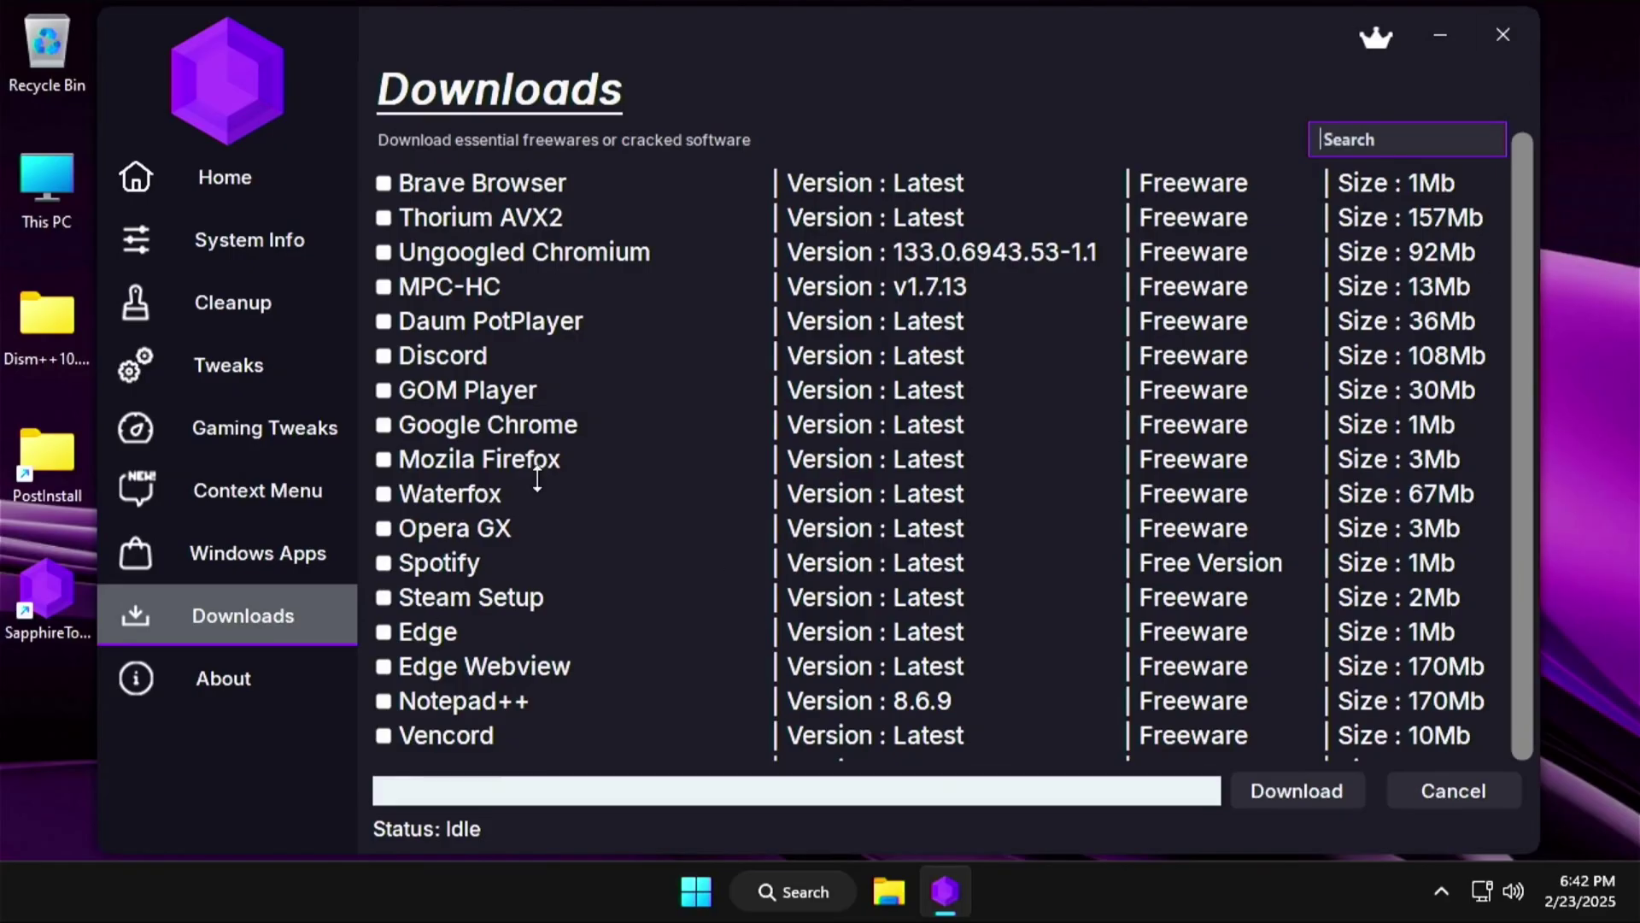
{"action": "left_click", "coordinate": [439, 494]}
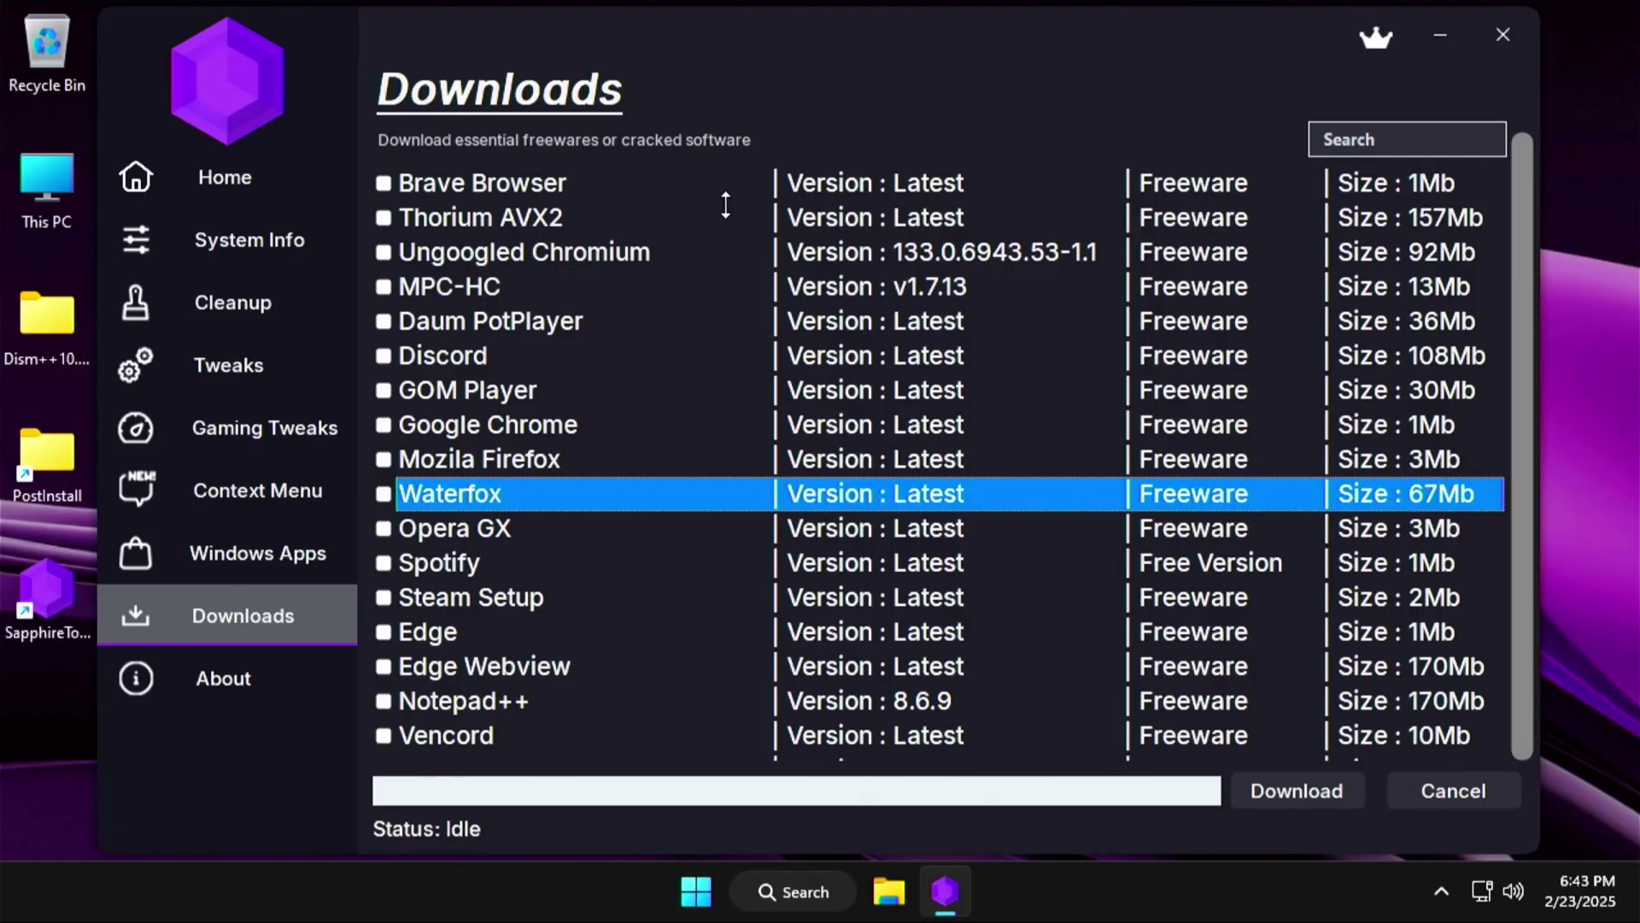
{"action": "left_click", "coordinate": [519, 462]}
{"action": "left_click", "coordinate": [1294, 793]}
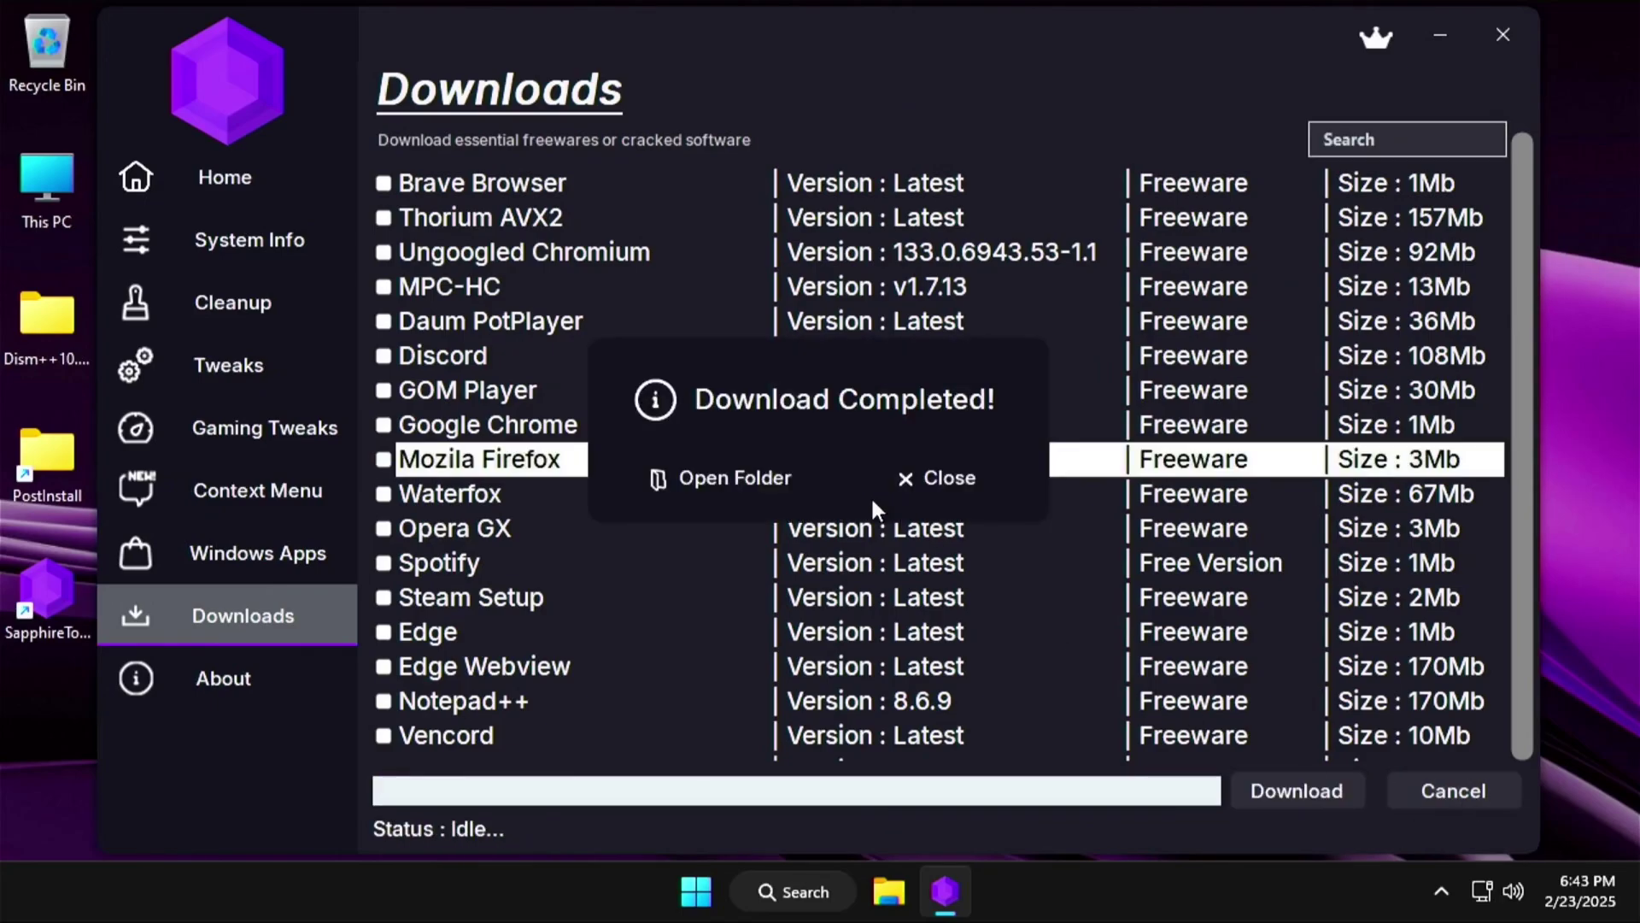
- Open the download folder and run Mozila Firefox Latest.exe to install Firefox
{"action": "left_click", "coordinate": [752, 476]}
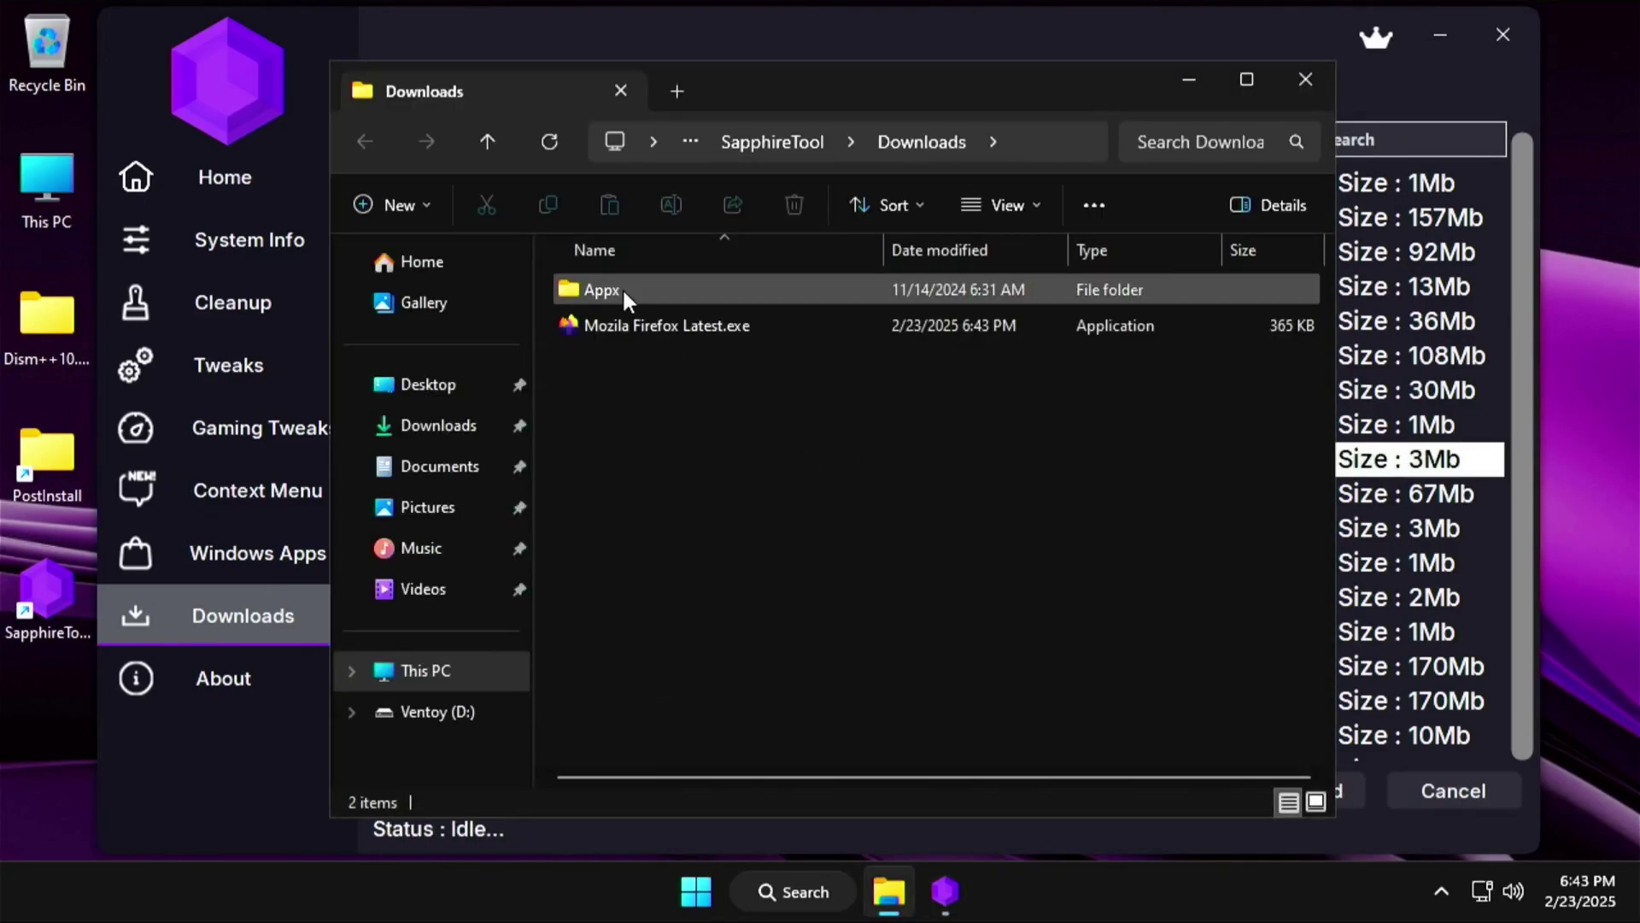
{"action": "double_click", "coordinate": [608, 323]}
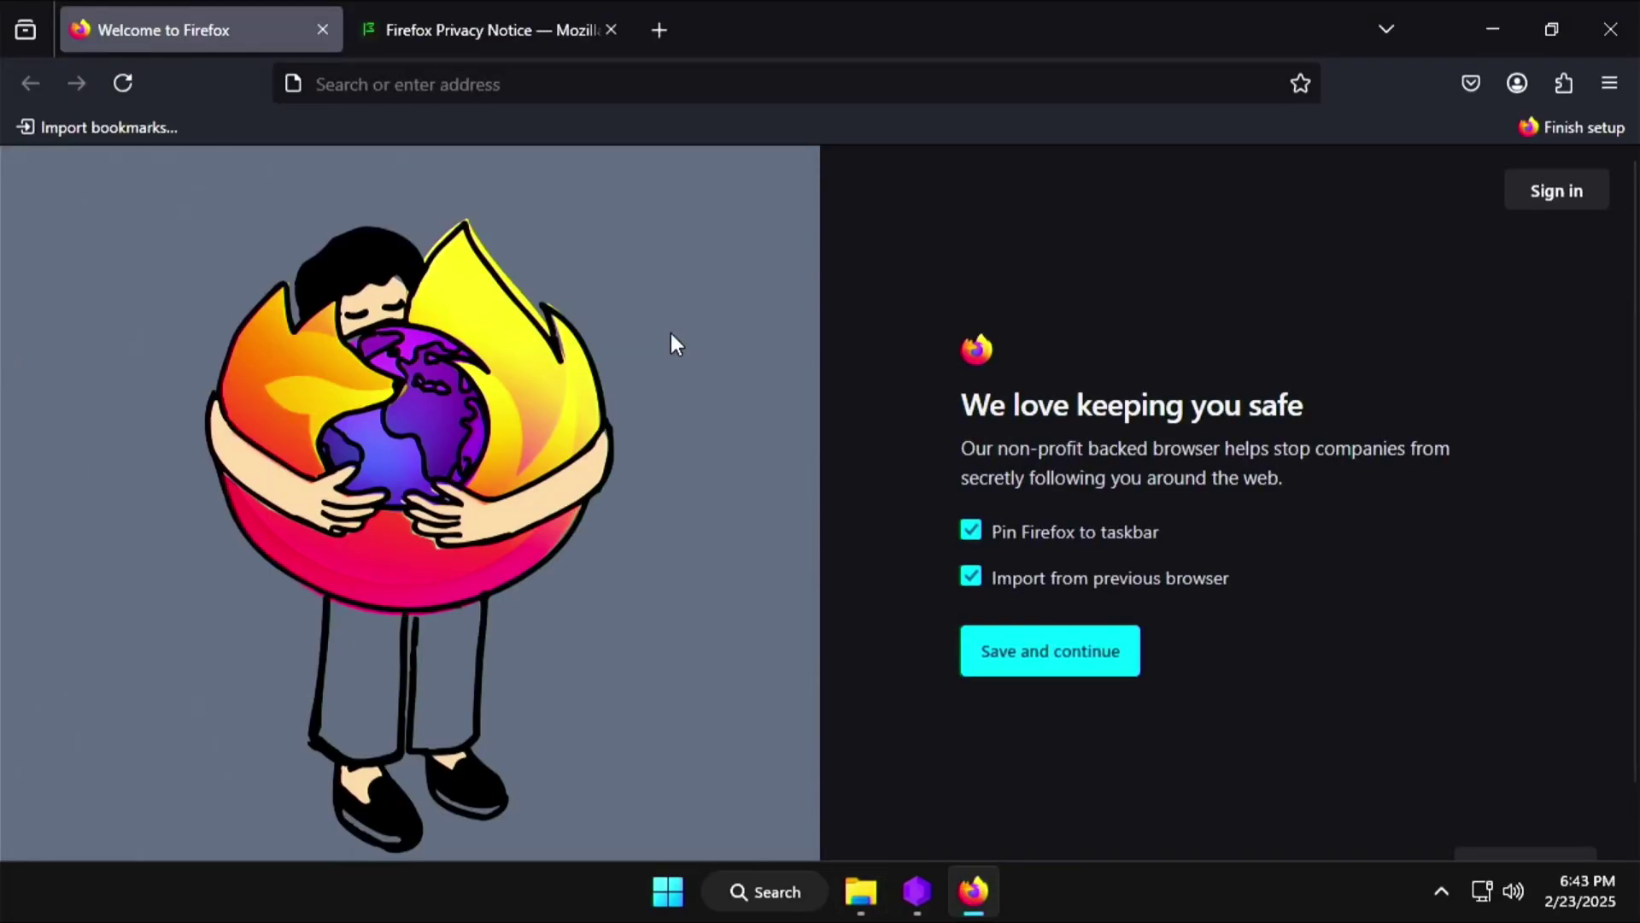
- Close the Privacy Notice and Welcome to Firefox tabs, keeping one blank new tab
{"action": "left_click", "coordinate": [611, 30]}
{"action": "left_click", "coordinate": [372, 43]}
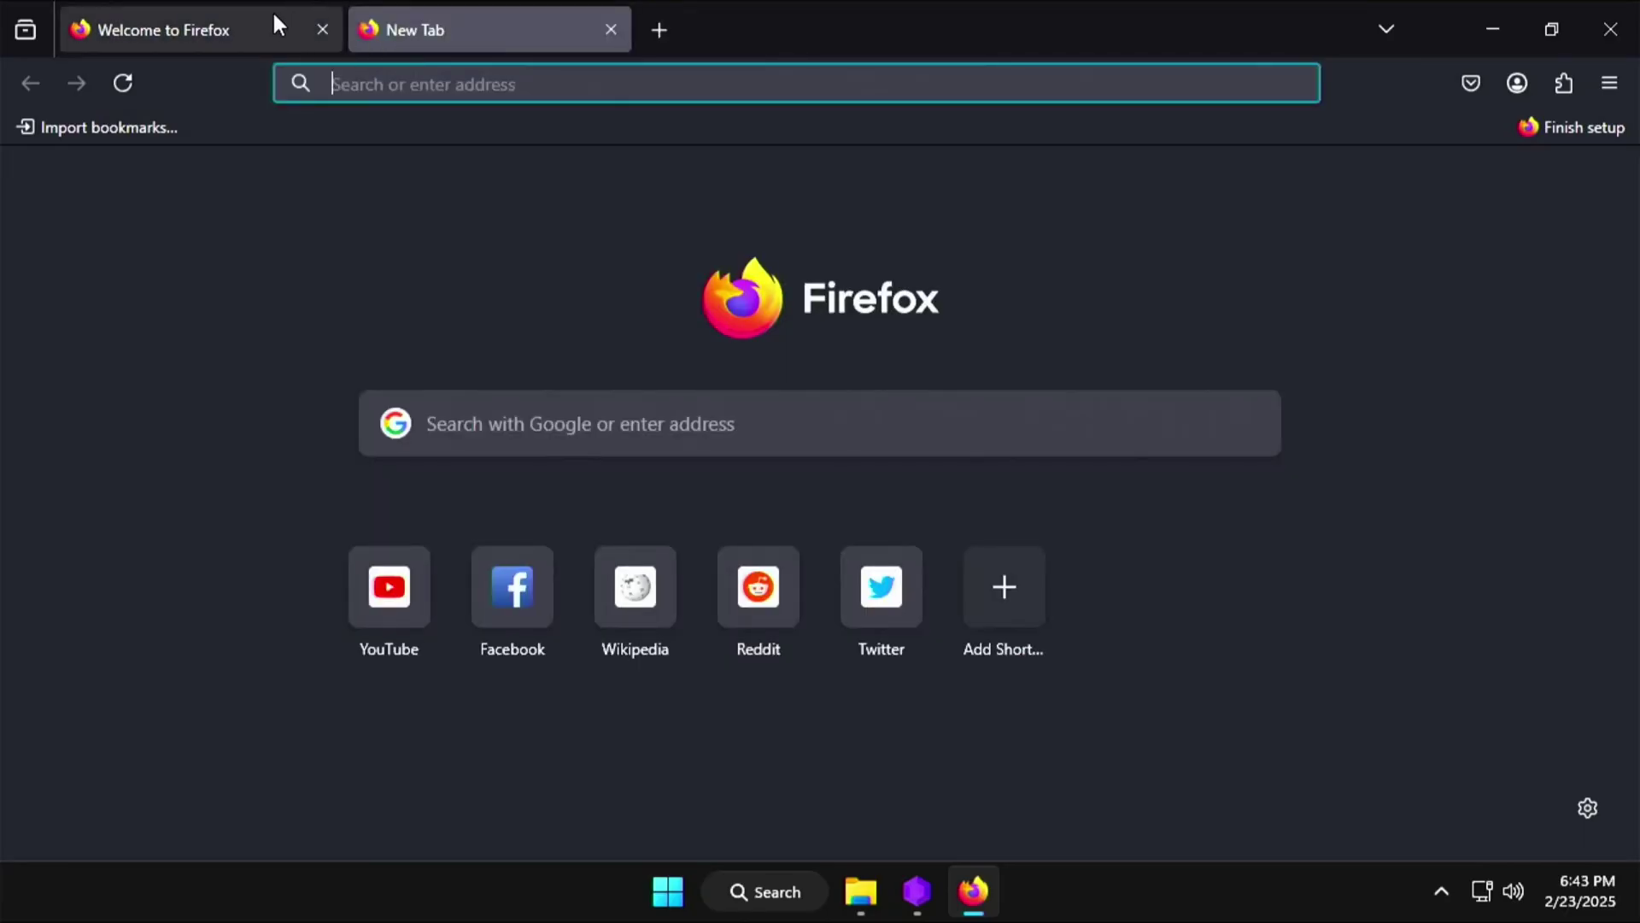
{"action": "left_click", "coordinate": [322, 30]}
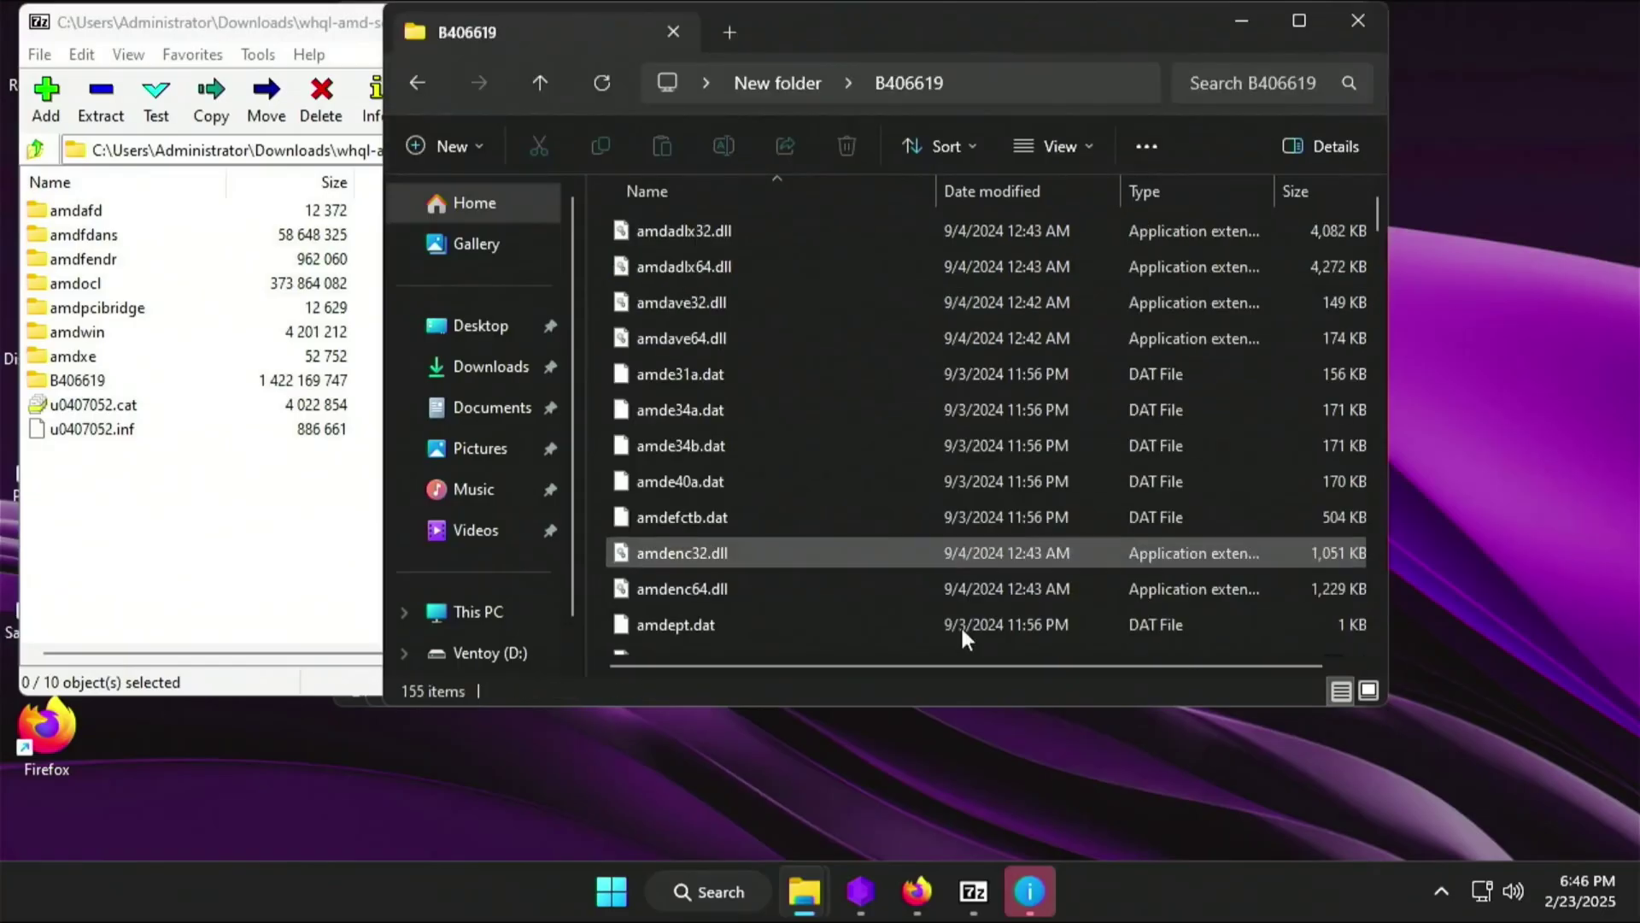
- Open PostInstall from the desktop and inspect the file inside Resync
{"action": "scroll", "coordinate": [960, 624], "scroll_direction": "down", "scroll_amount": 3}
{"action": "left_click", "coordinate": [791, 231]}
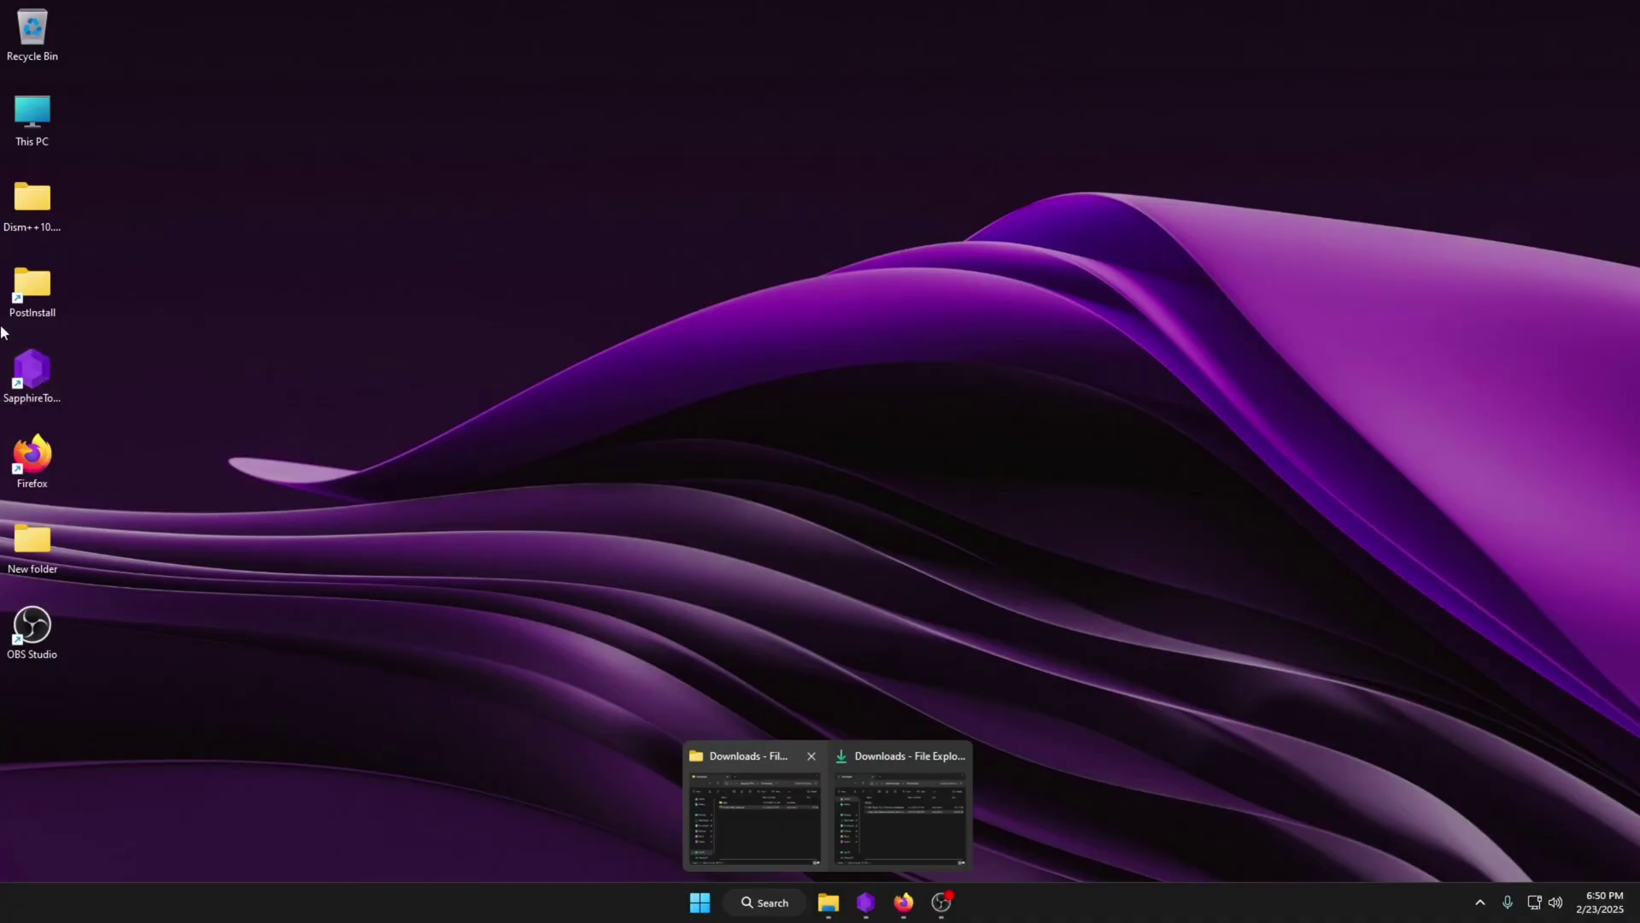
{"action": "double_click", "coordinate": [32, 289]}
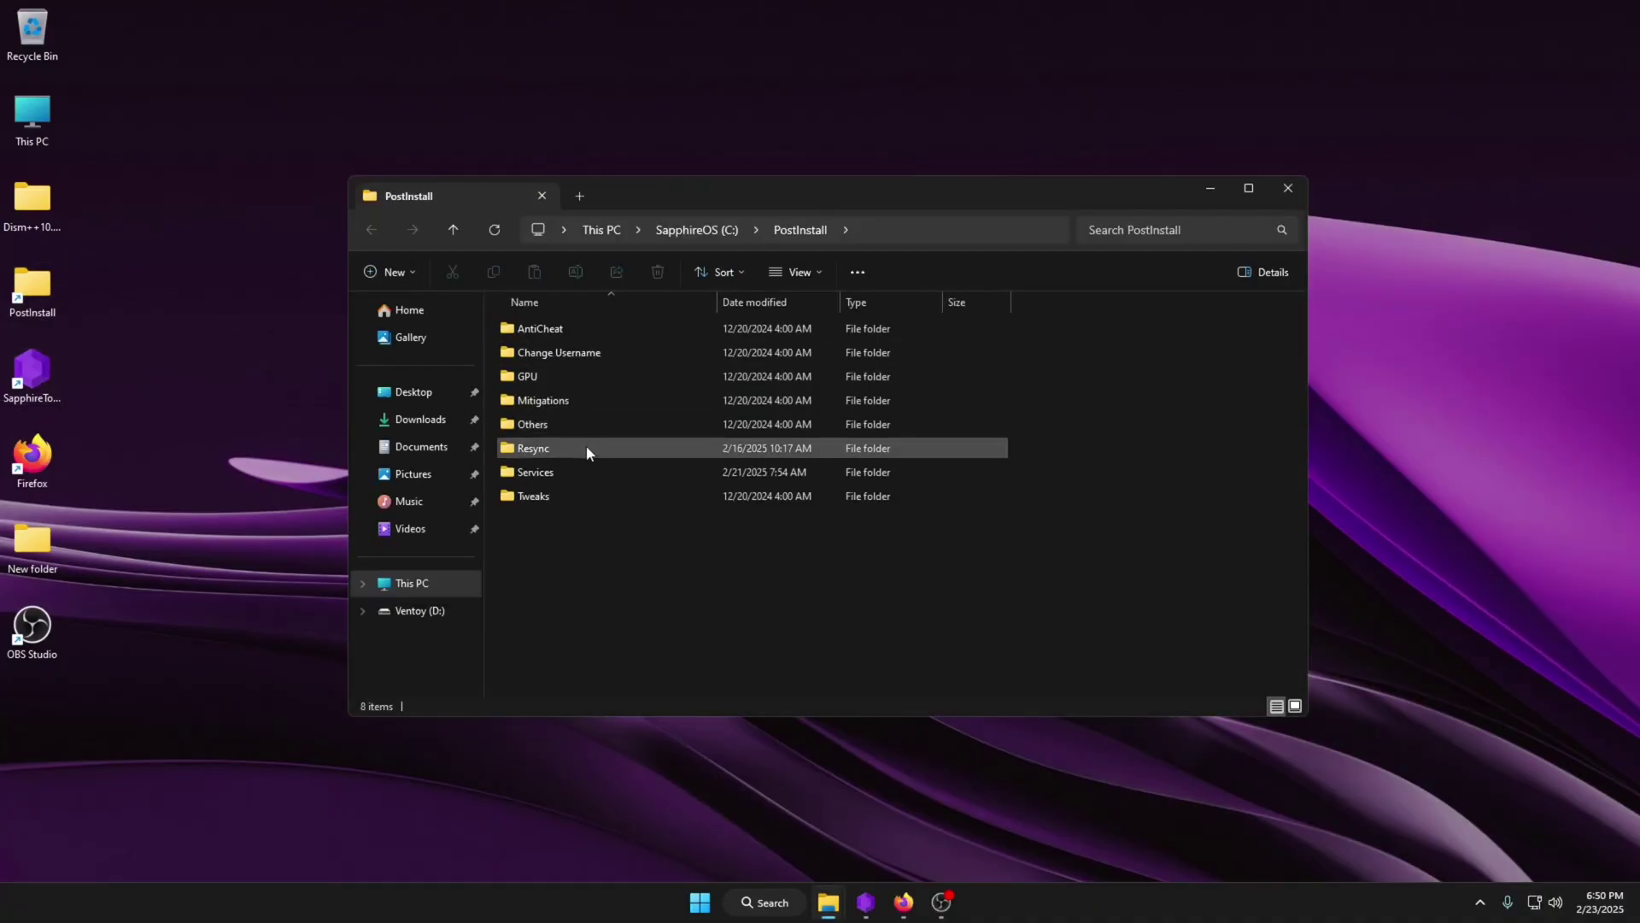
{"action": "double_click", "coordinate": [586, 450]}
{"action": "left_click_drag", "start_coordinate": [945, 535], "coordinate": [423, 217]}
{"action": "key", "text": "alt+Left"}
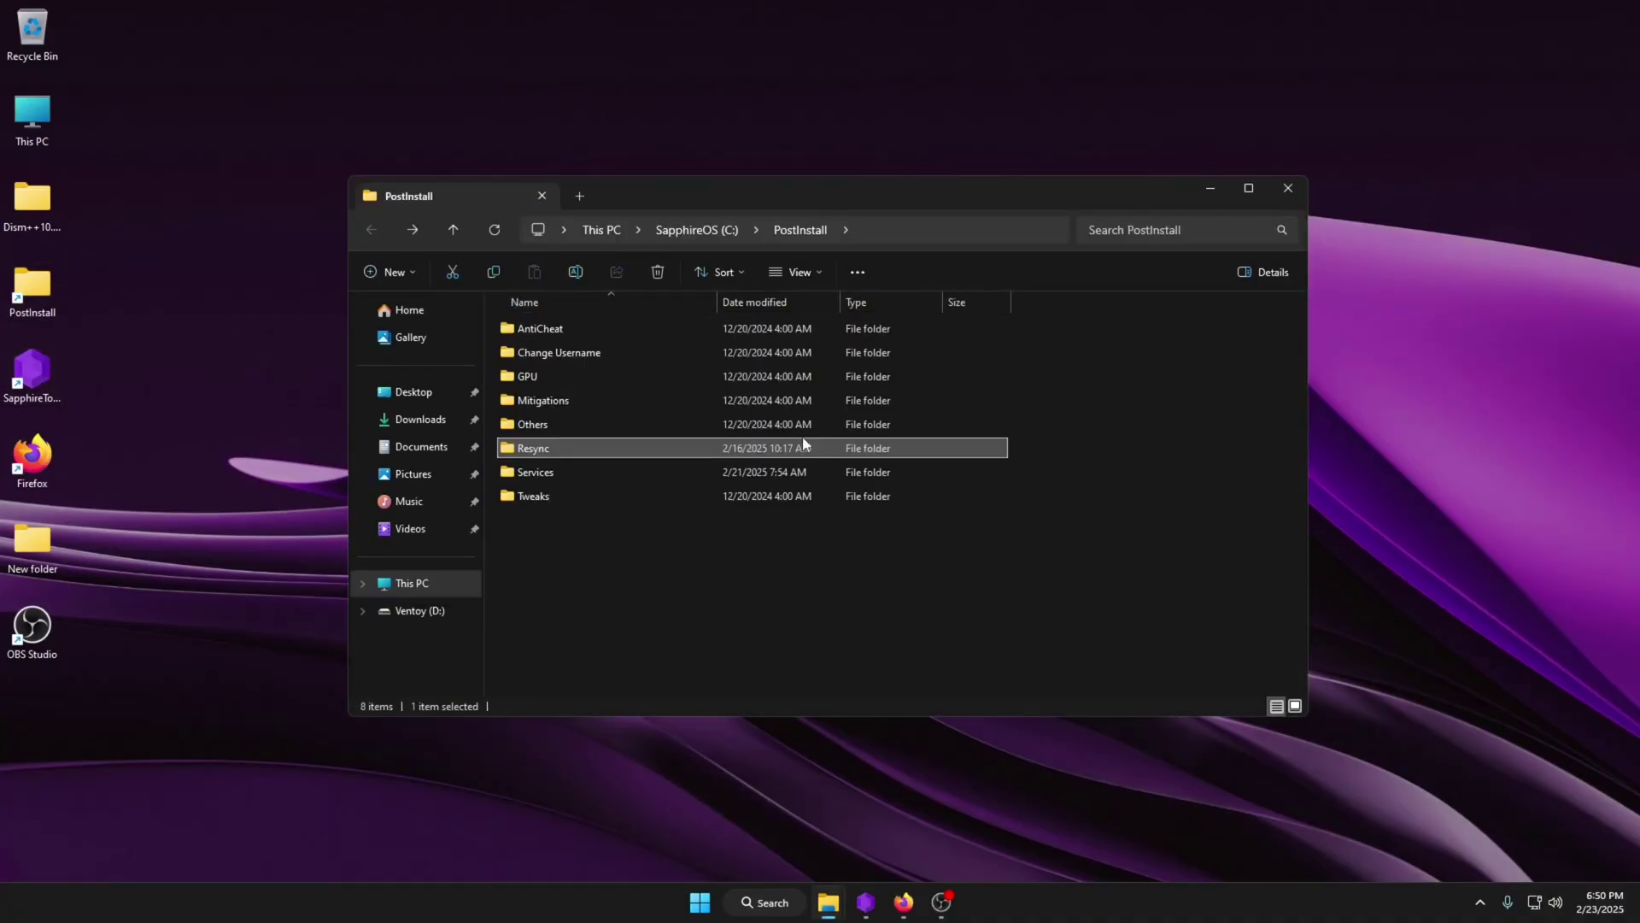
- Inspect GPU\Nvidia\NIP files and NVCleanstall_1.18.0.exe, then return to PostInstall
{"action": "double_click", "coordinate": [575, 375]}
{"action": "double_click", "coordinate": [574, 358]}
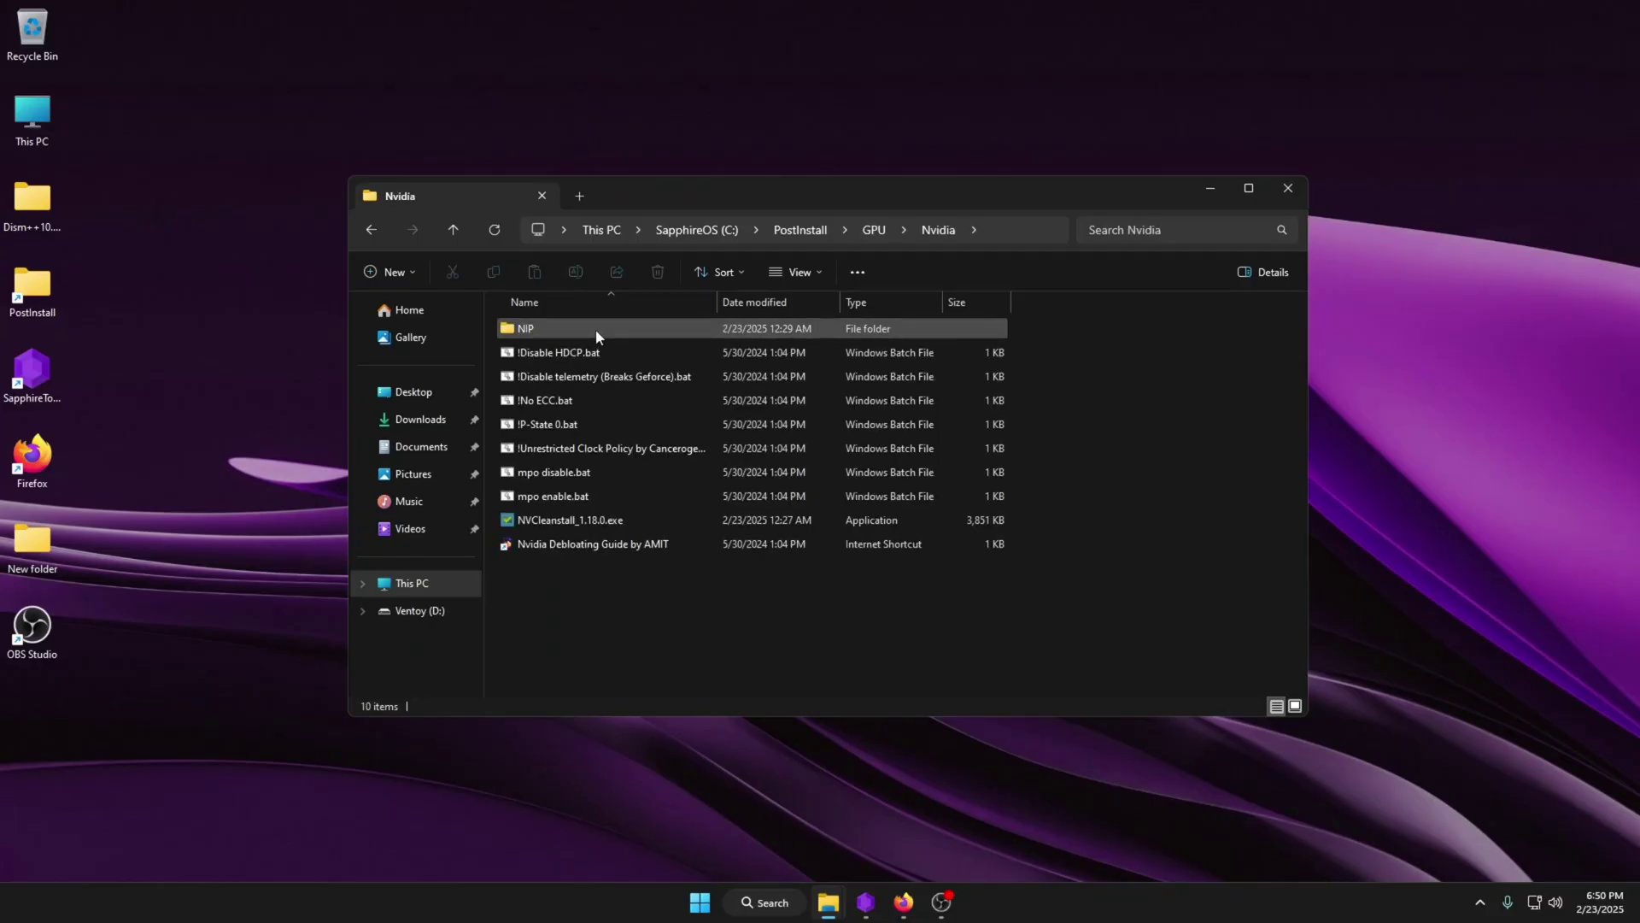
{"action": "double_click", "coordinate": [596, 329]}
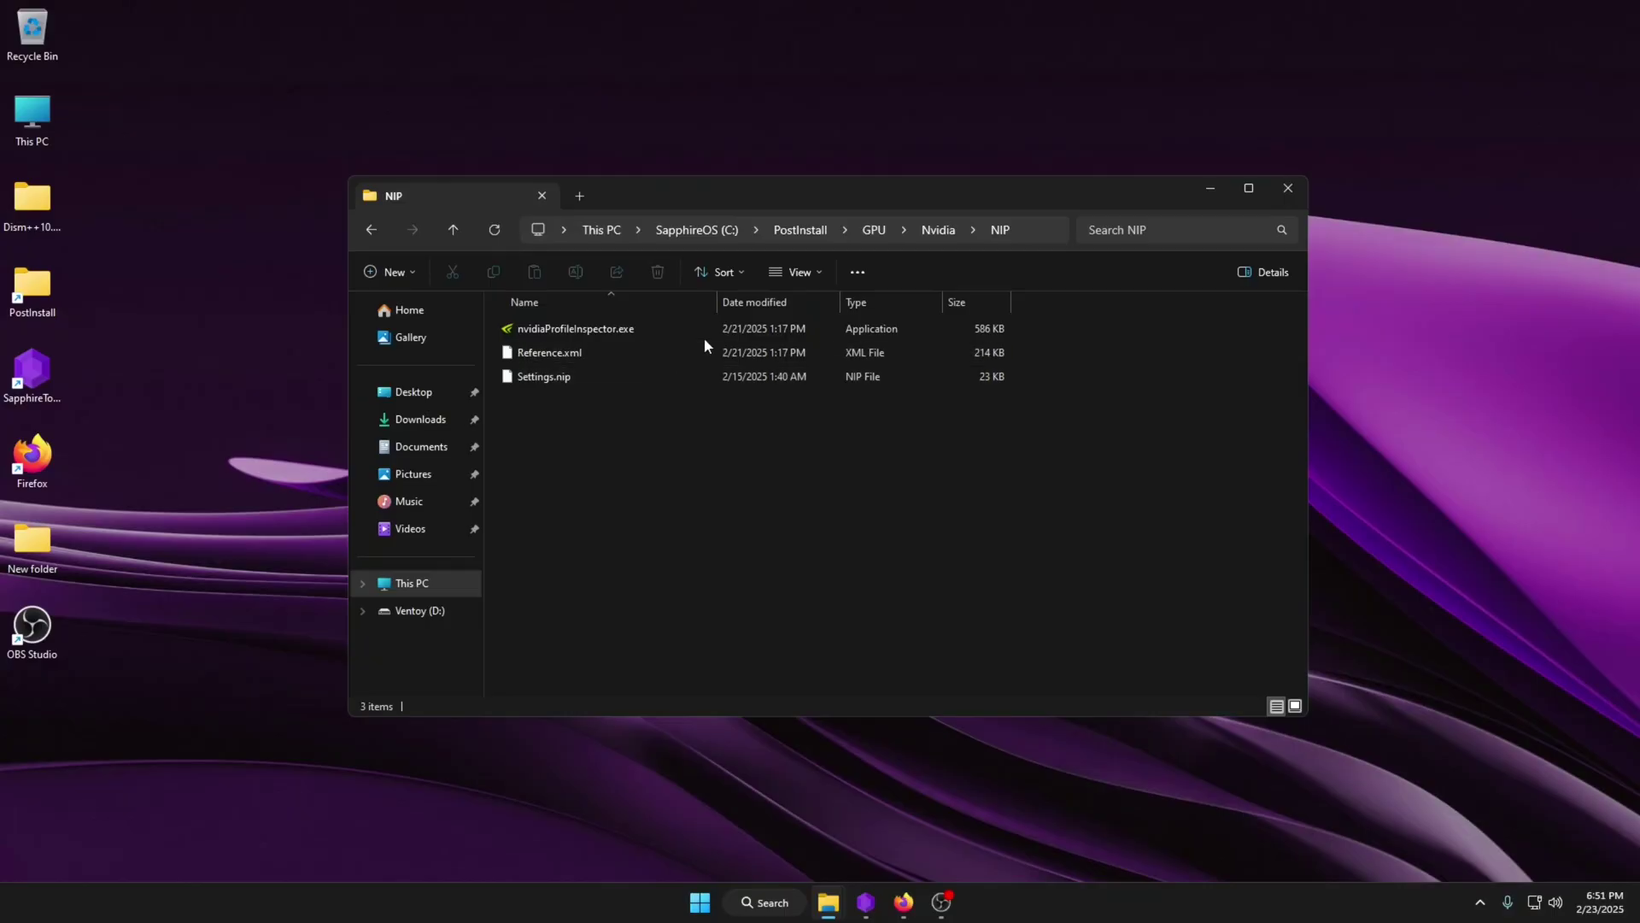
{"action": "left_click_drag", "start_coordinate": [991, 525], "coordinate": [835, 377]}
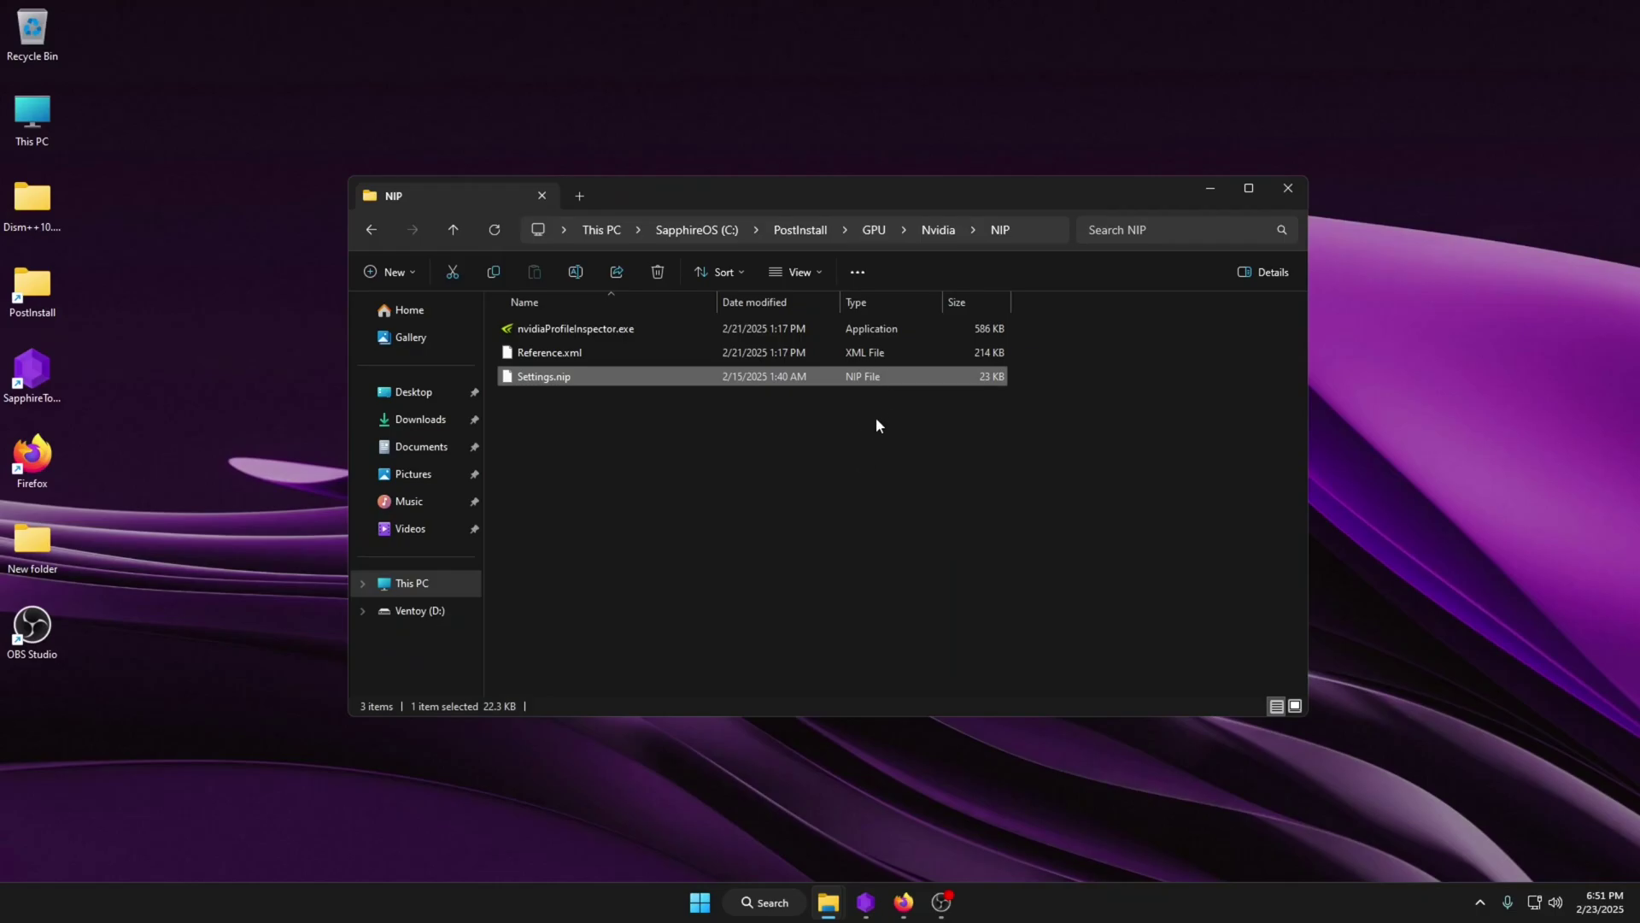
{"action": "left_click_drag", "start_coordinate": [970, 480], "coordinate": [527, 322]}
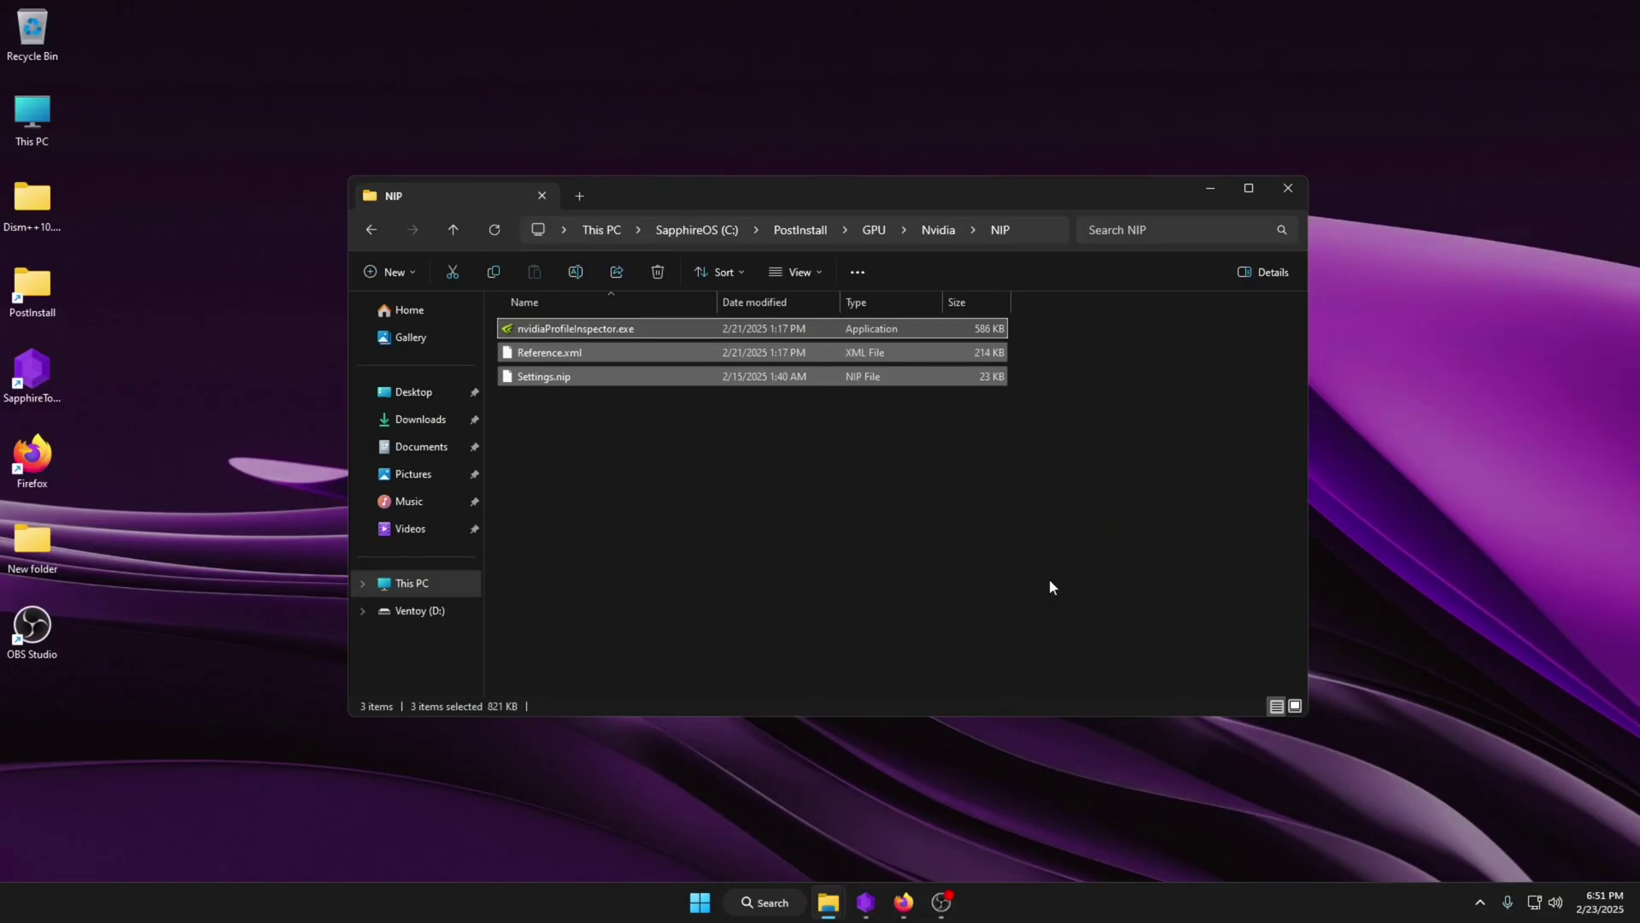
{"action": "key", "text": "BackSpace"}
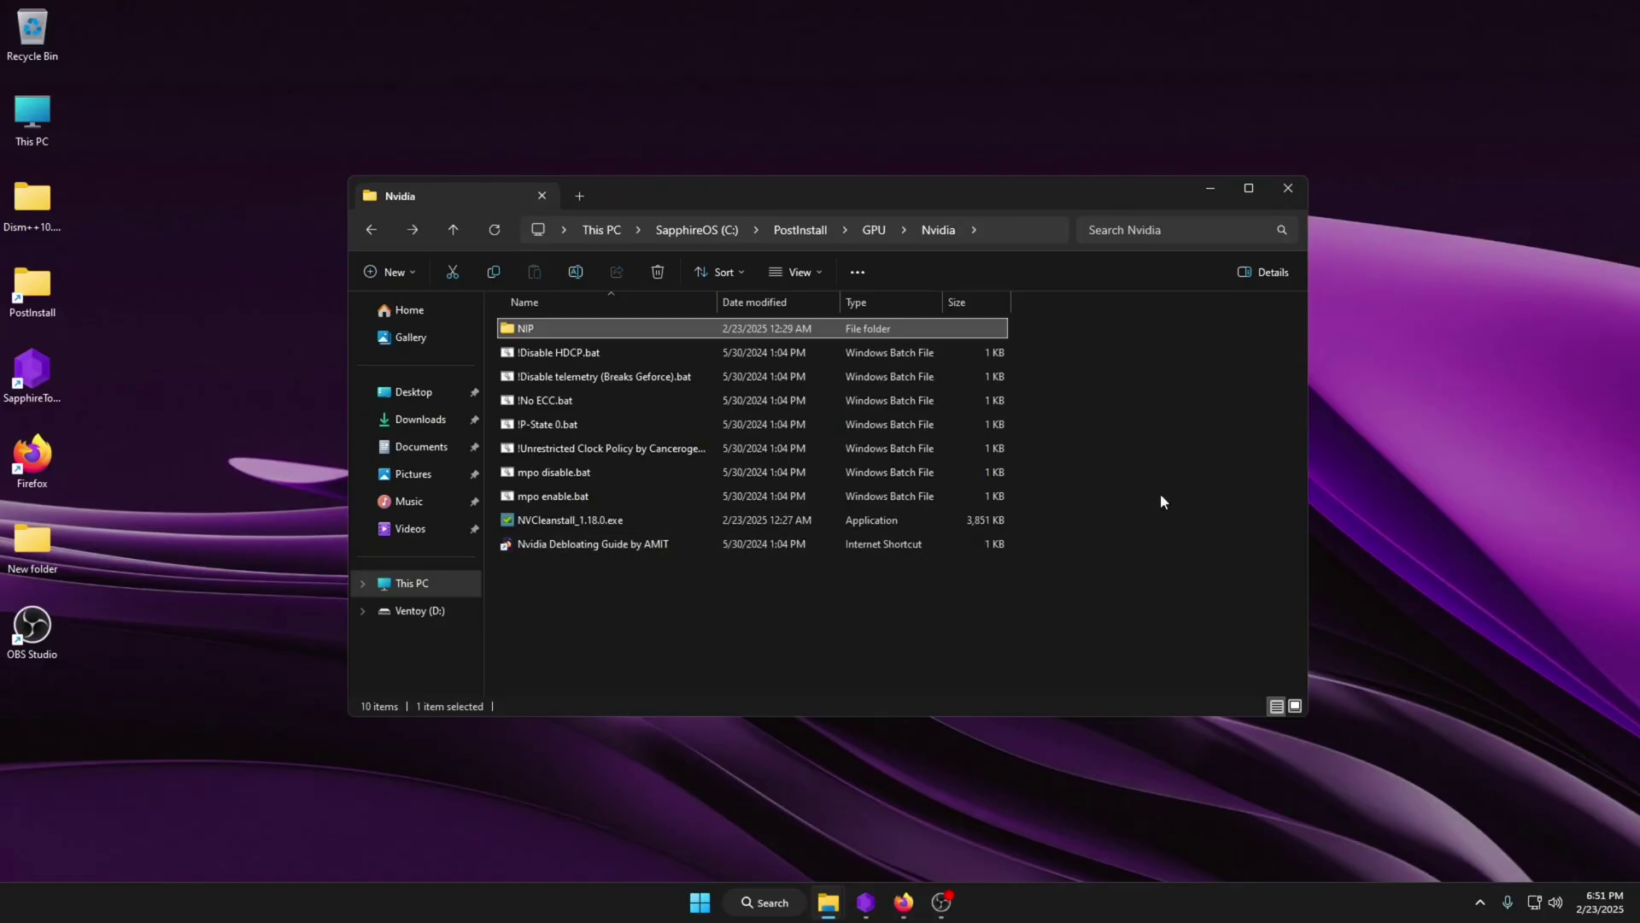
{"action": "key", "text": "BackSpace"}
{"action": "key", "text": "Return"}
{"action": "left_click", "coordinate": [652, 519]}
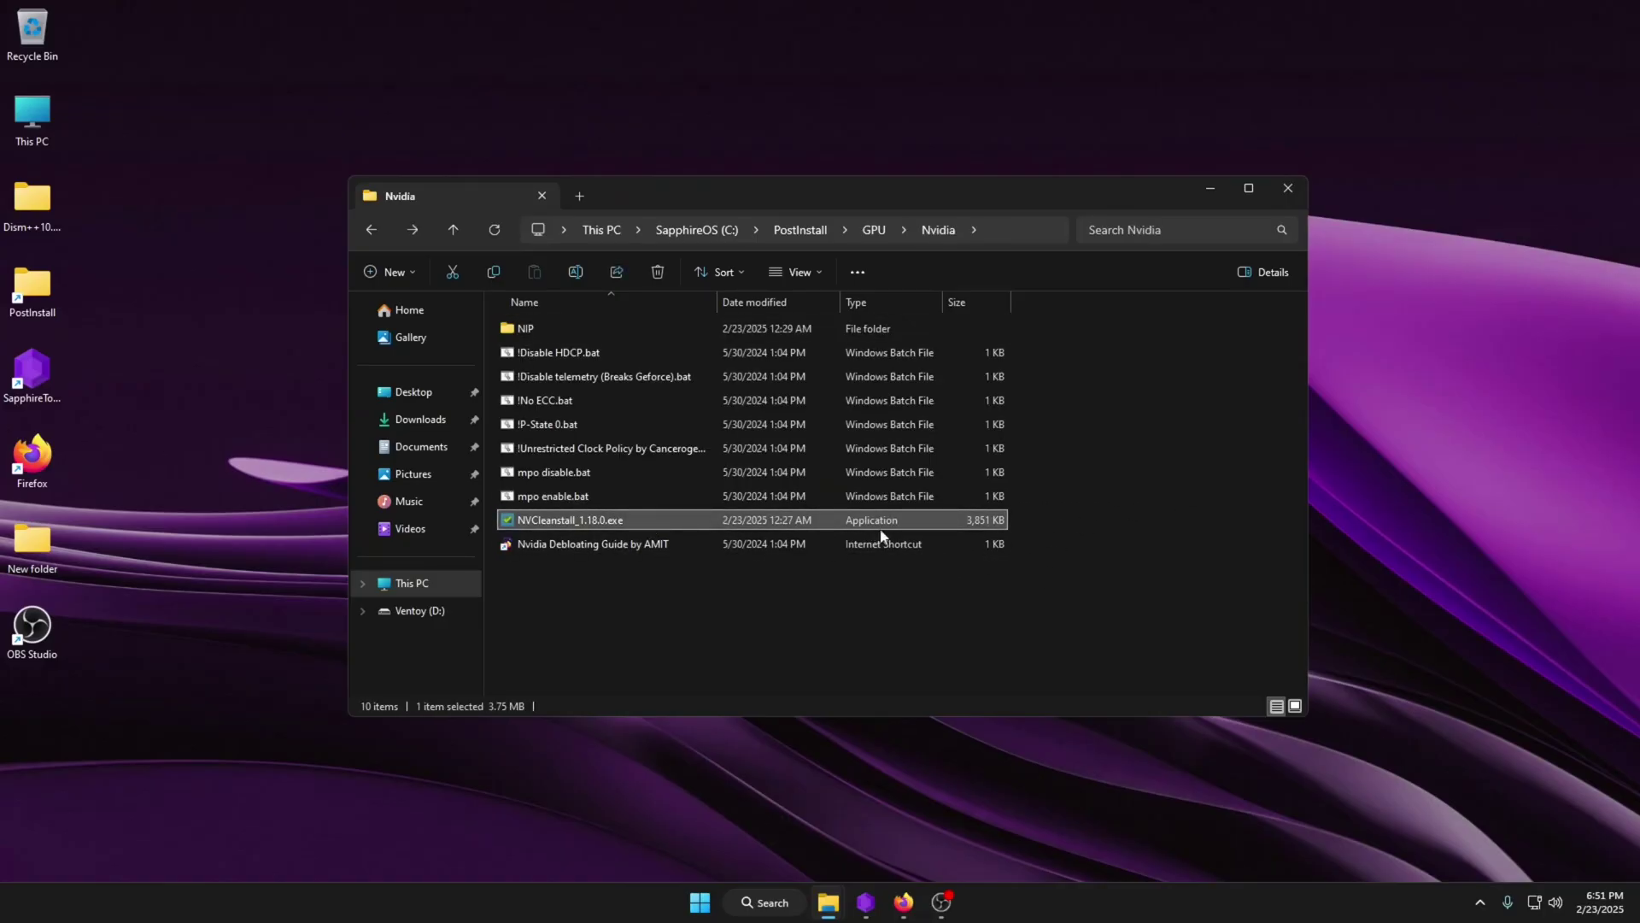
{"action": "double_click", "coordinate": [652, 328]}
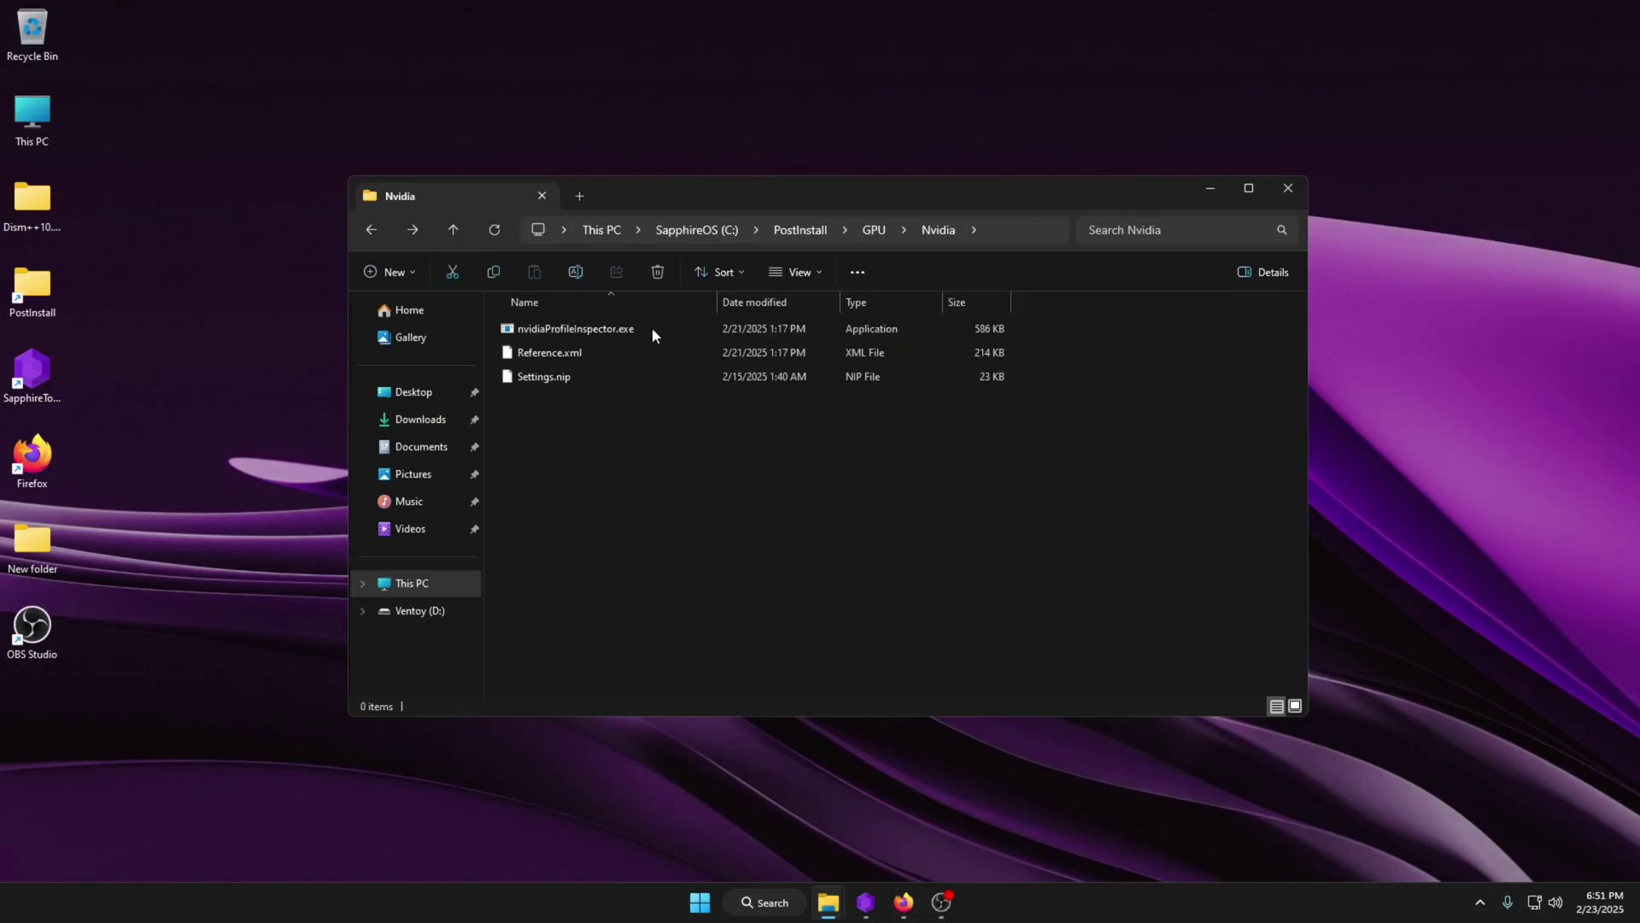
{"action": "key", "text": "BackSpace"}
{"action": "key", "text": "BackSpace"}
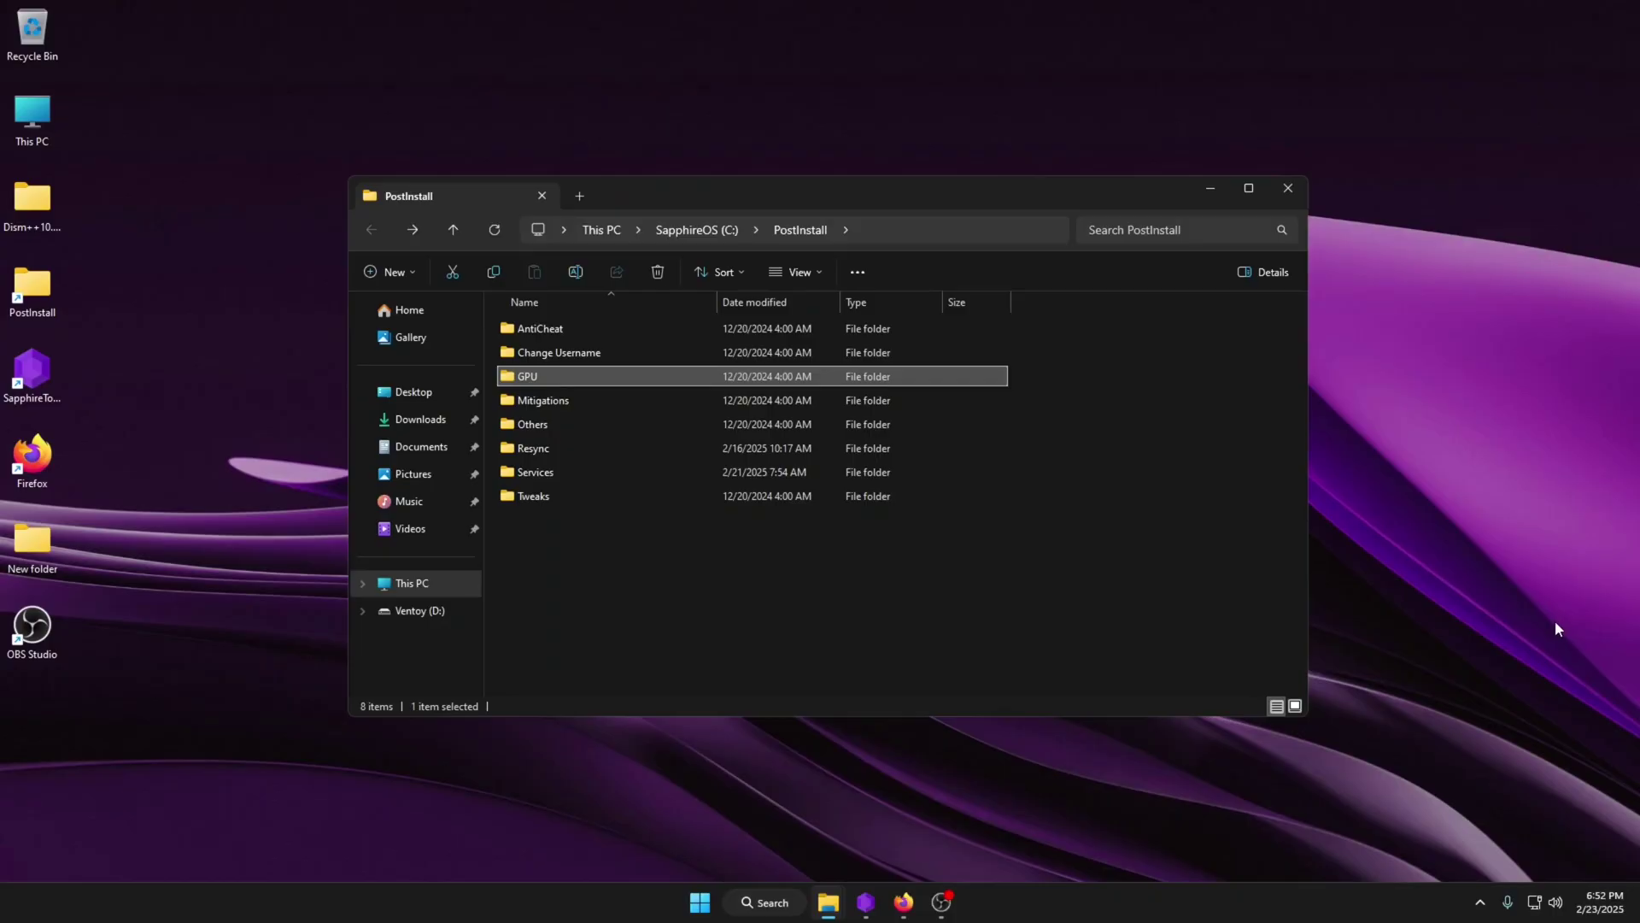
- Launch PowerSettingsExplorer from Tweaks, find Processor idle time check, and select Sapphire's 200000 AC value
{"action": "double_click", "coordinate": [591, 496]}
{"action": "scroll", "coordinate": [674, 480], "scroll_direction": "down", "scroll_amount": 3}
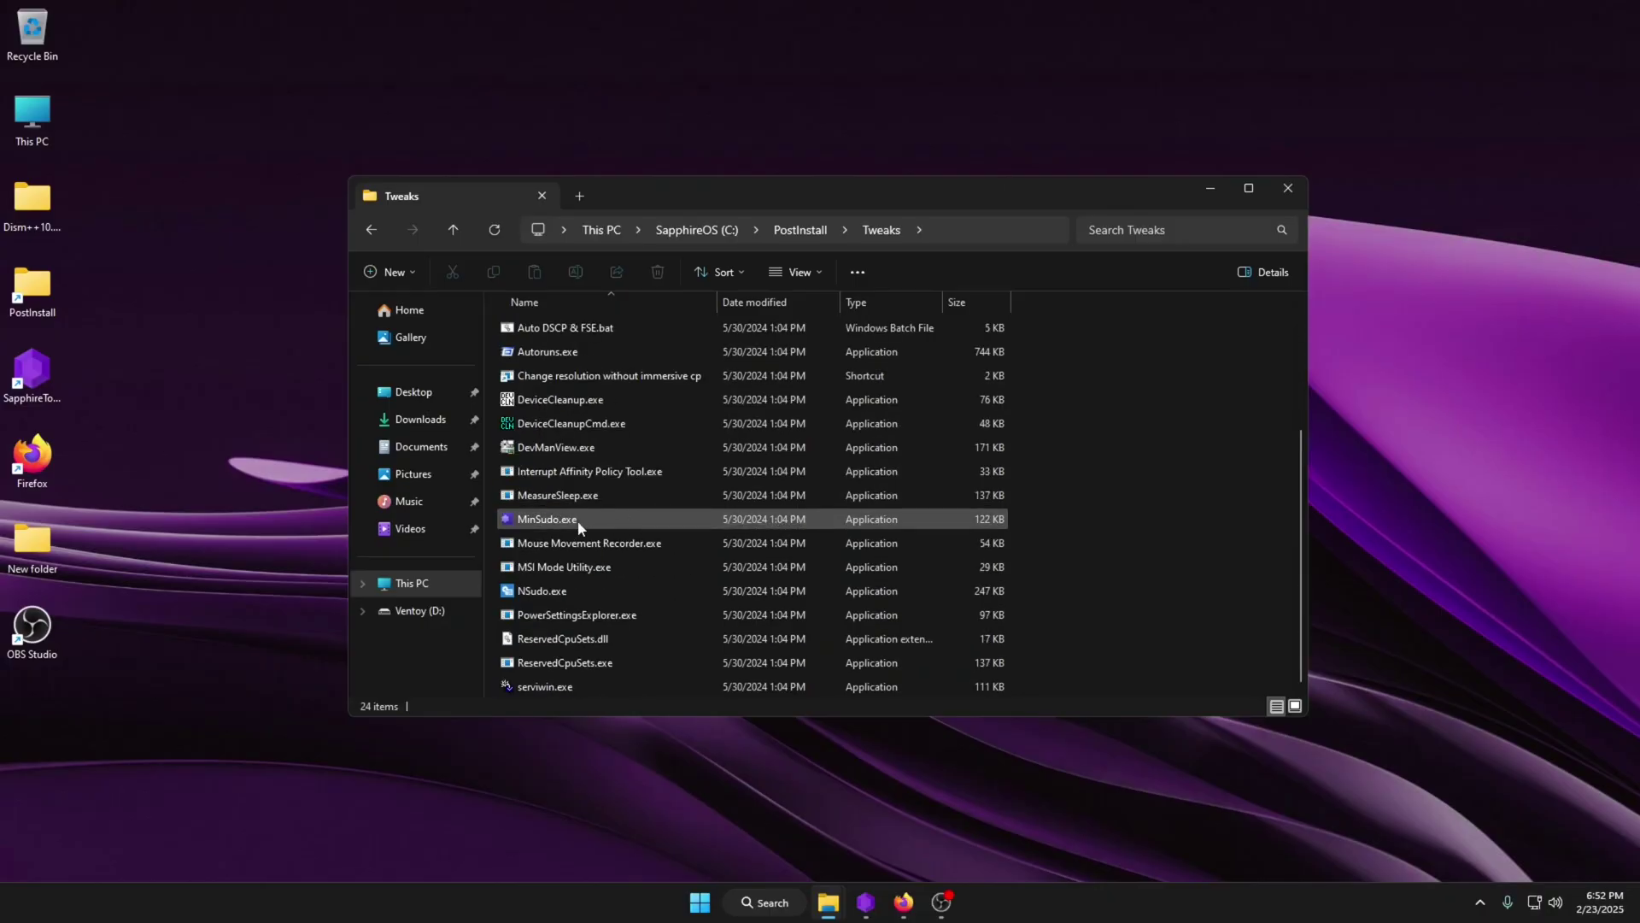
{"action": "double_click", "coordinate": [568, 615]}
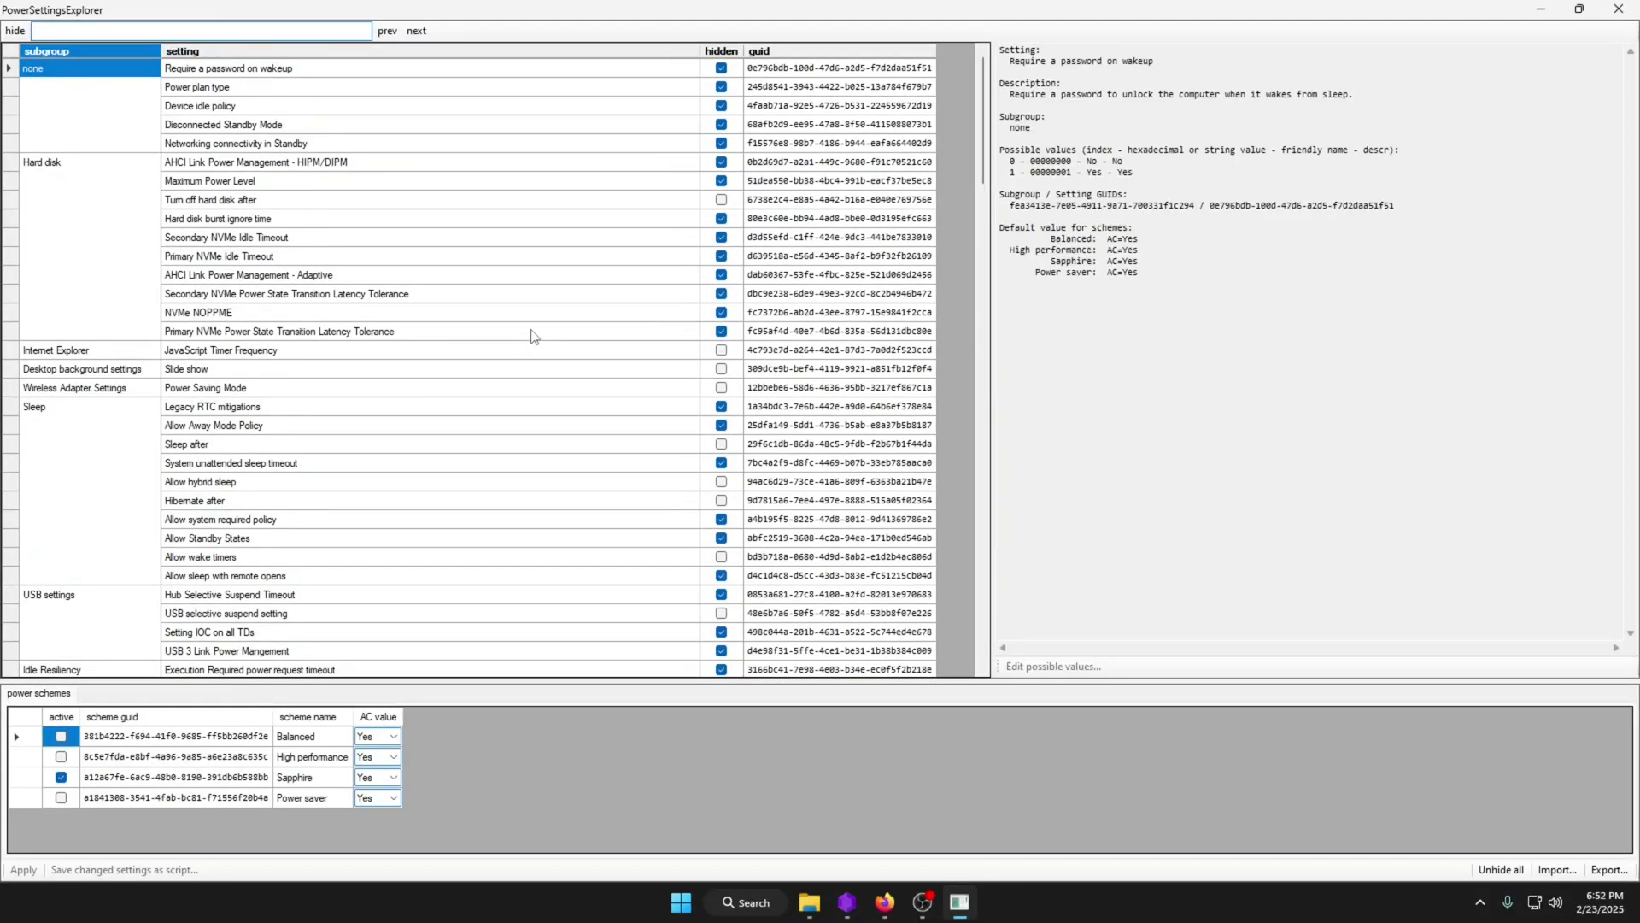
{"action": "type", "text": "idle time check"}
{"action": "left_click", "coordinate": [416, 33]}
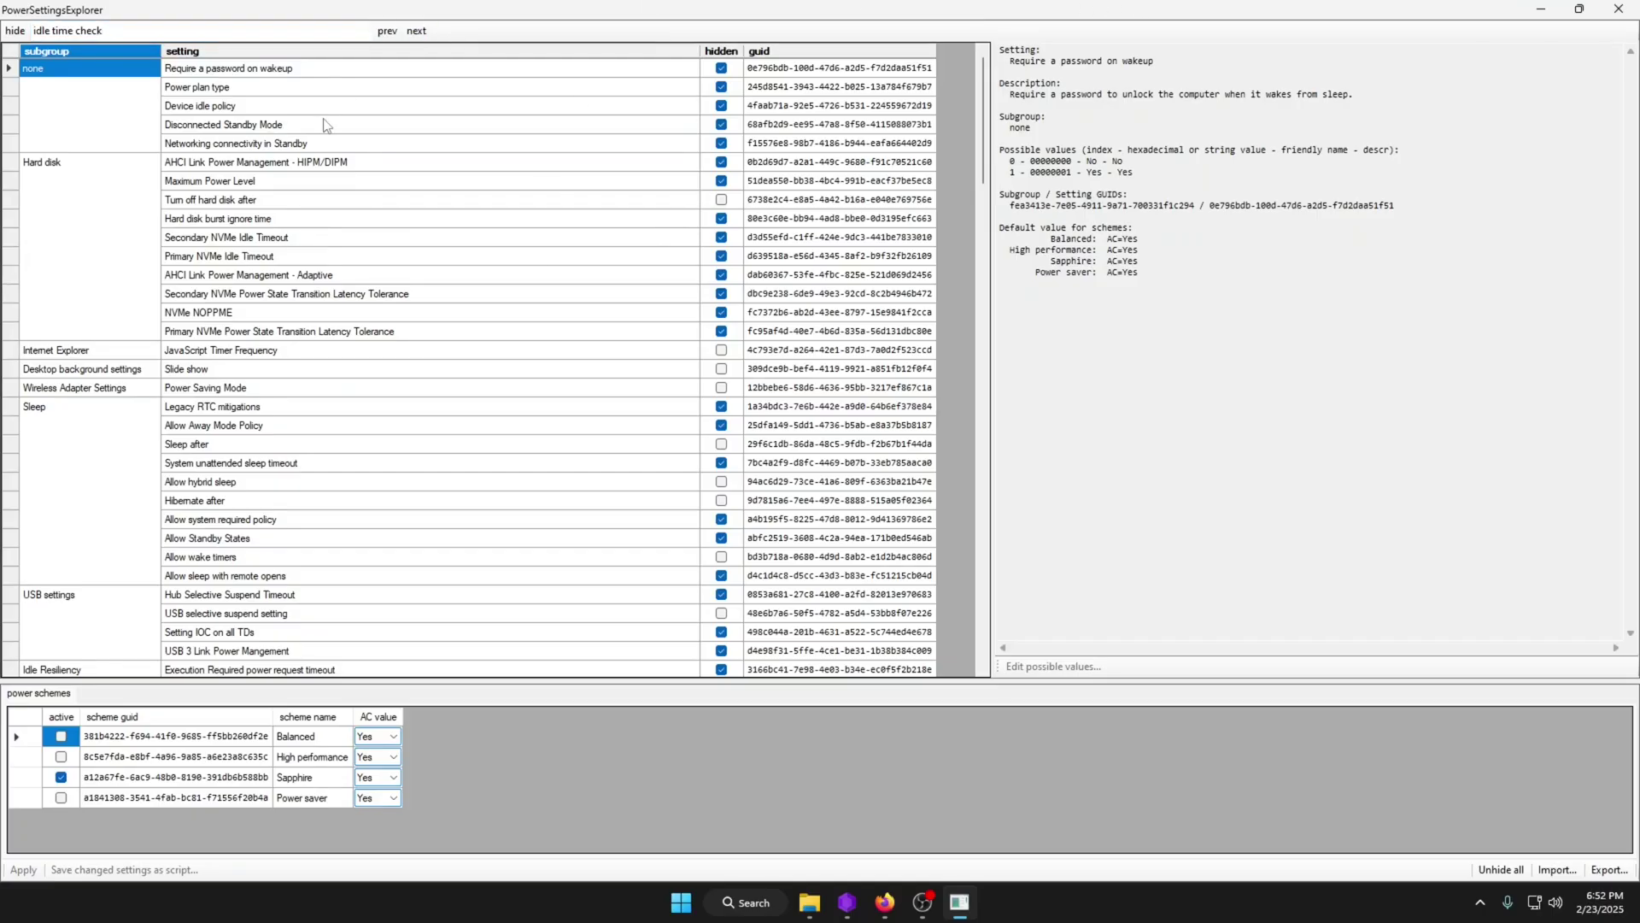
{"action": "left_click", "coordinate": [412, 38]}
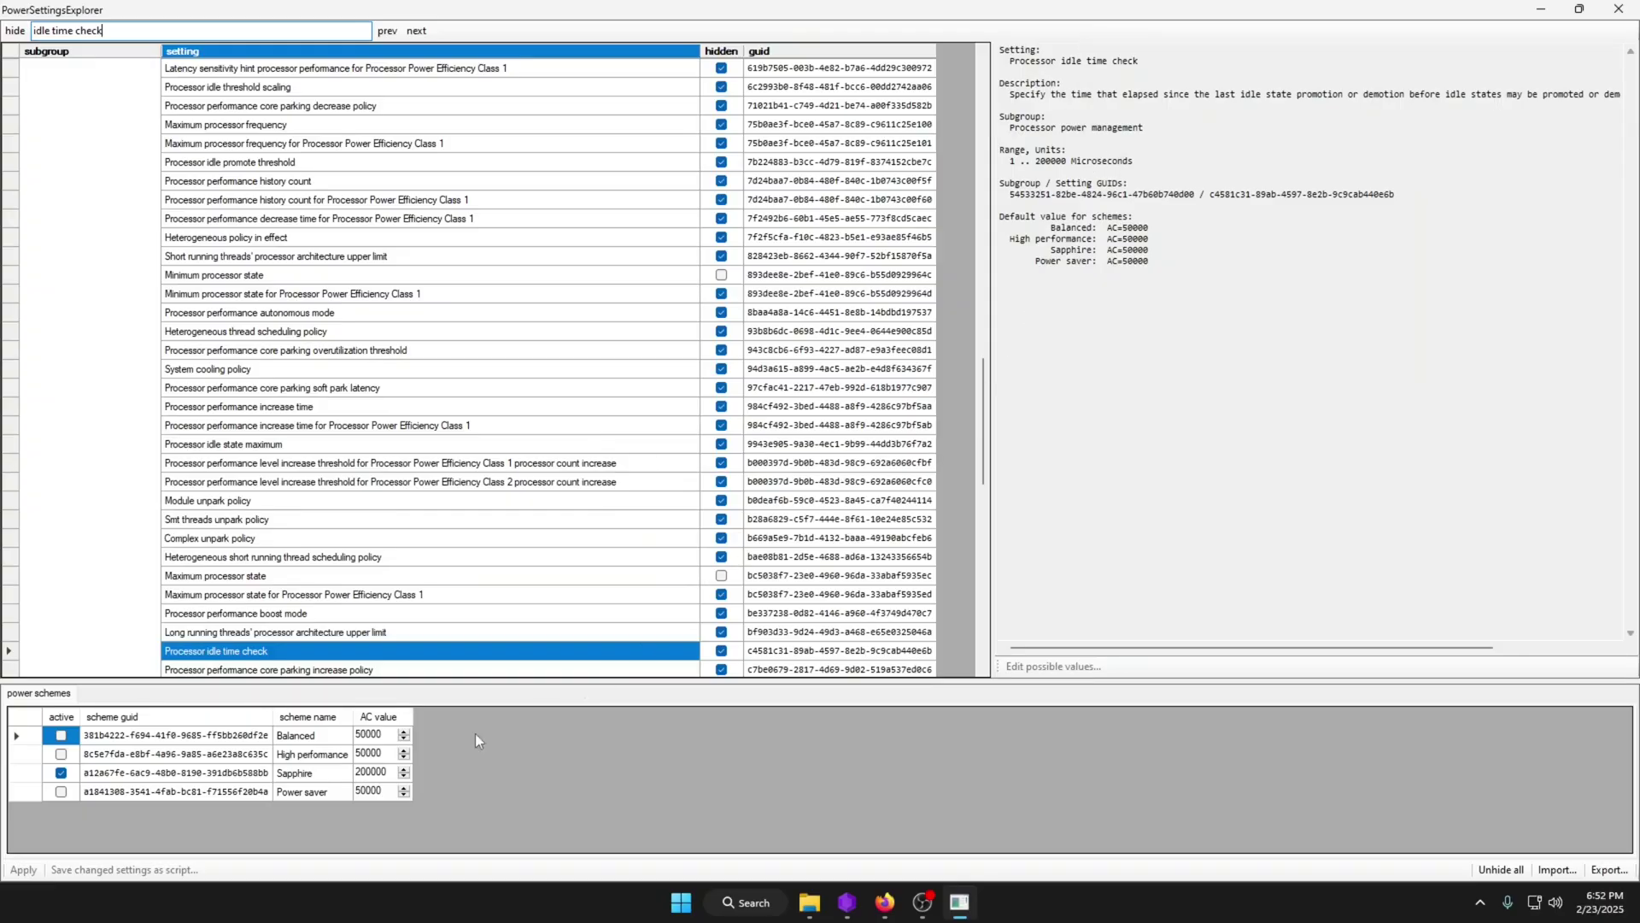
{"action": "left_click", "coordinate": [386, 773]}
{"action": "left_click", "coordinate": [385, 773]}
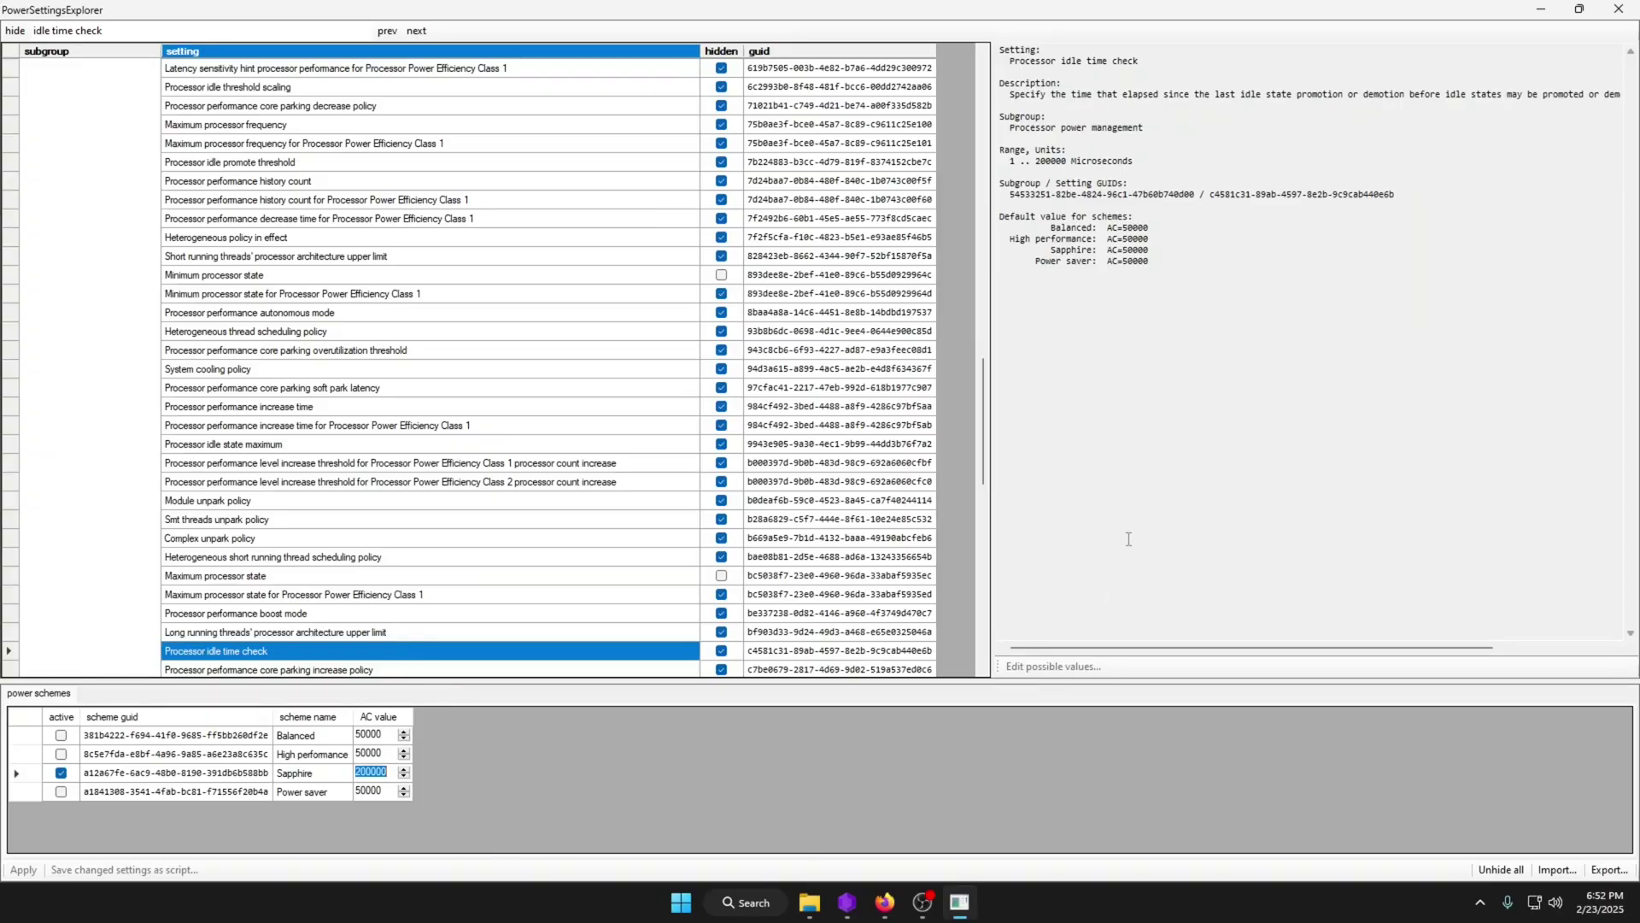
- Close PowerSettingsExplorer and the Tweaks folder, then open SapphireTool's Tweaks page
{"action": "left_click", "coordinate": [1619, 8]}
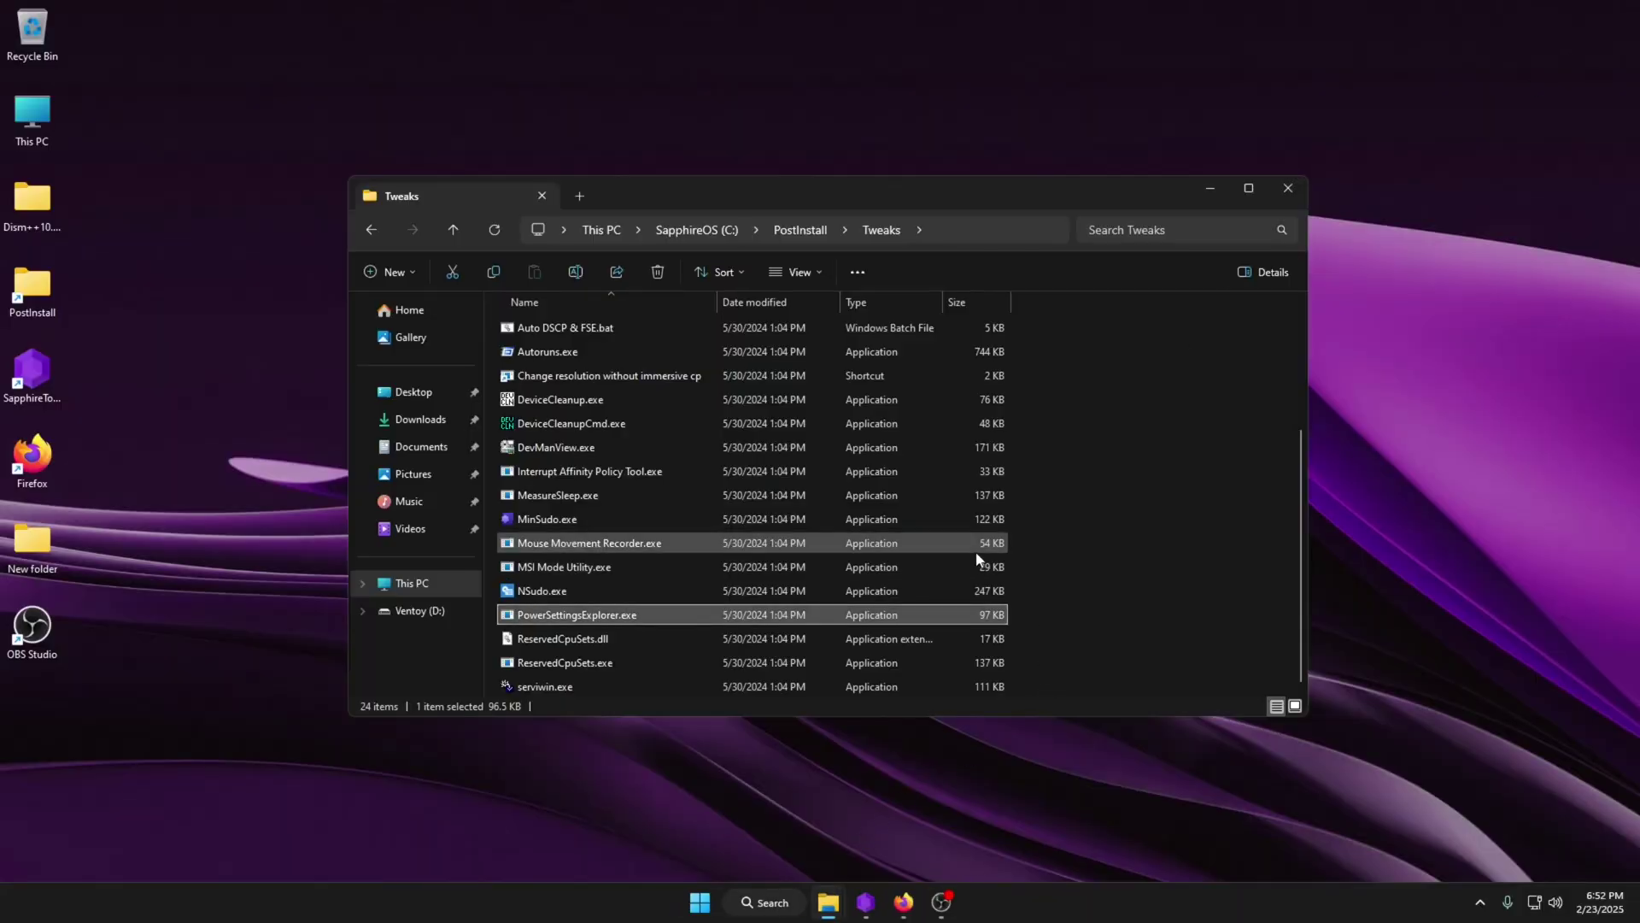
{"action": "scroll", "coordinate": [790, 495], "scroll_direction": "up", "scroll_amount": 3}
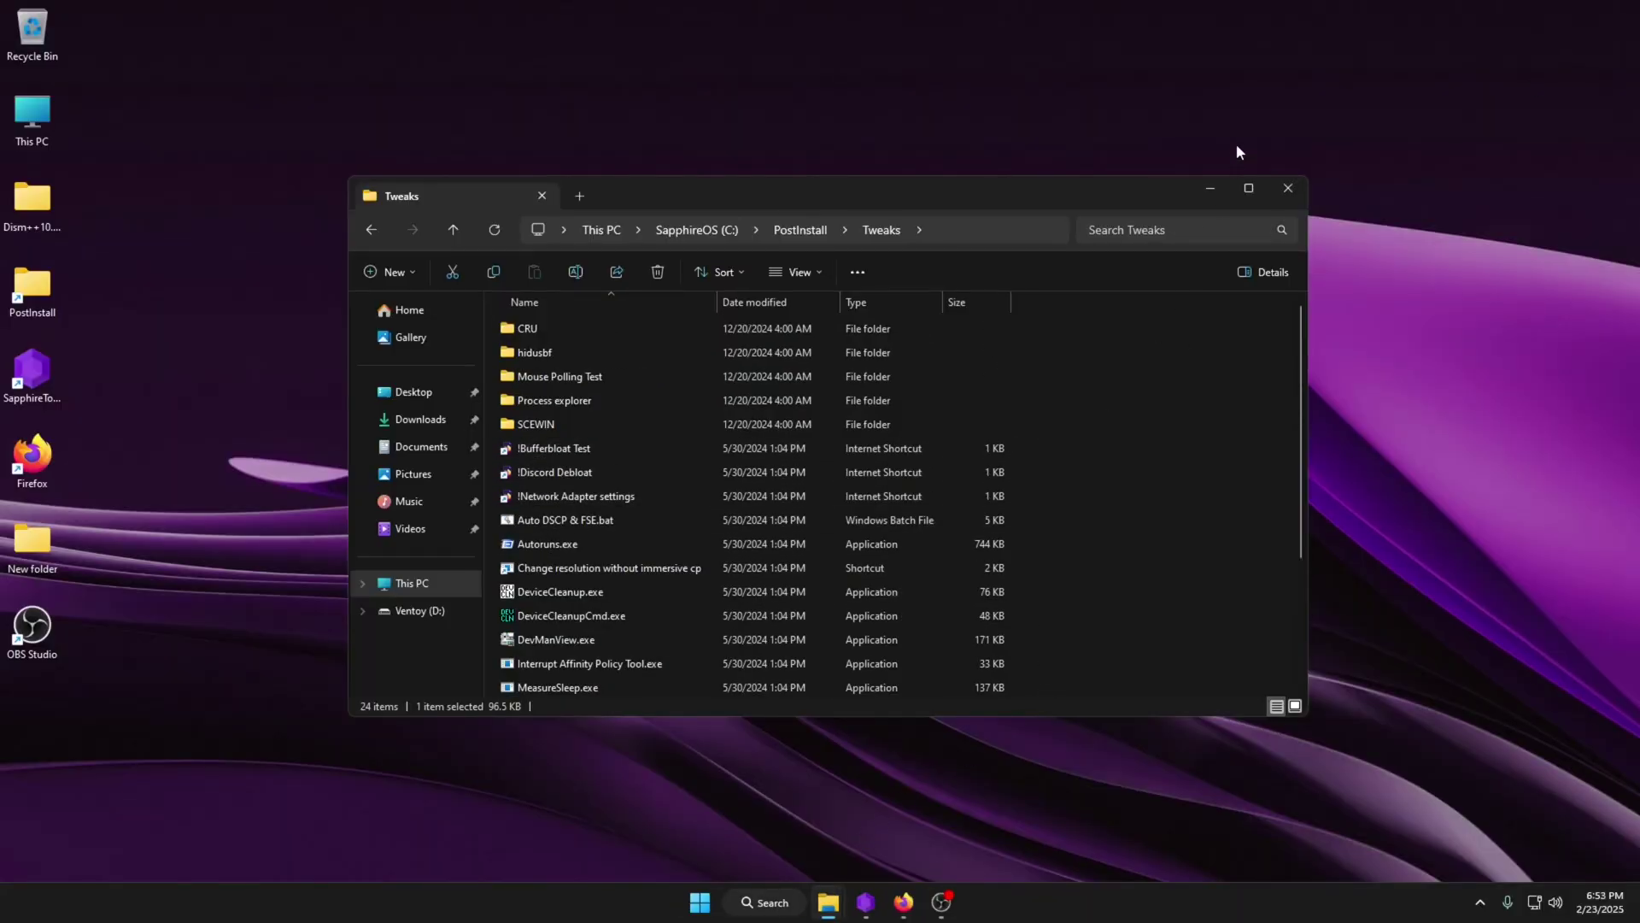
{"action": "left_click", "coordinate": [1305, 194]}
{"action": "double_click", "coordinate": [36, 369]}
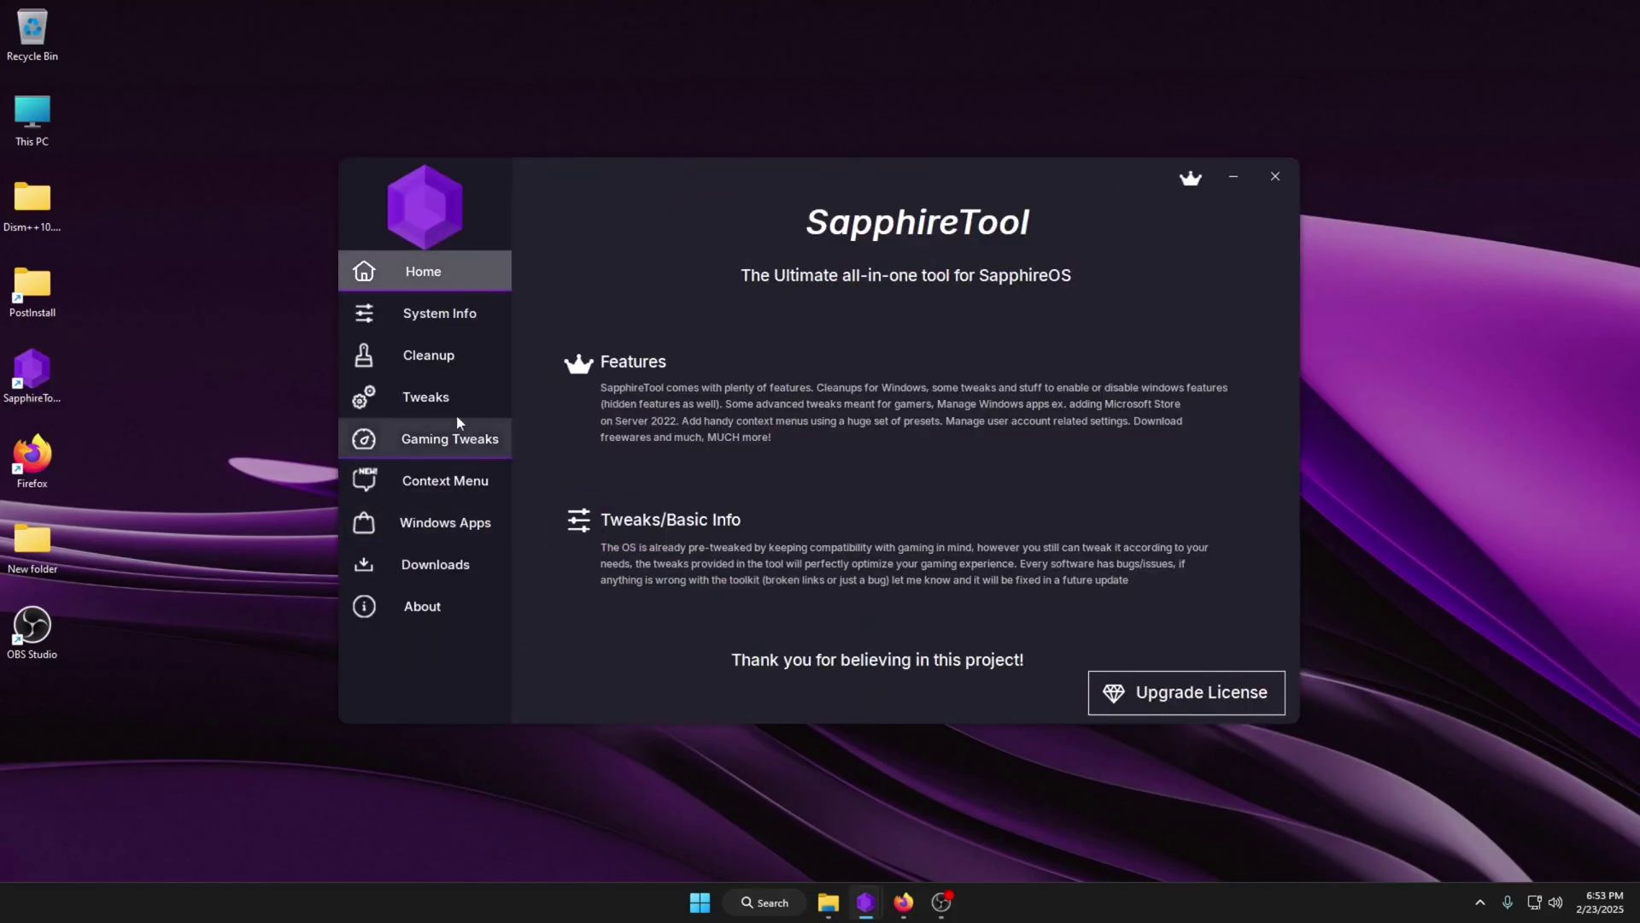
{"action": "left_click", "coordinate": [448, 398]}
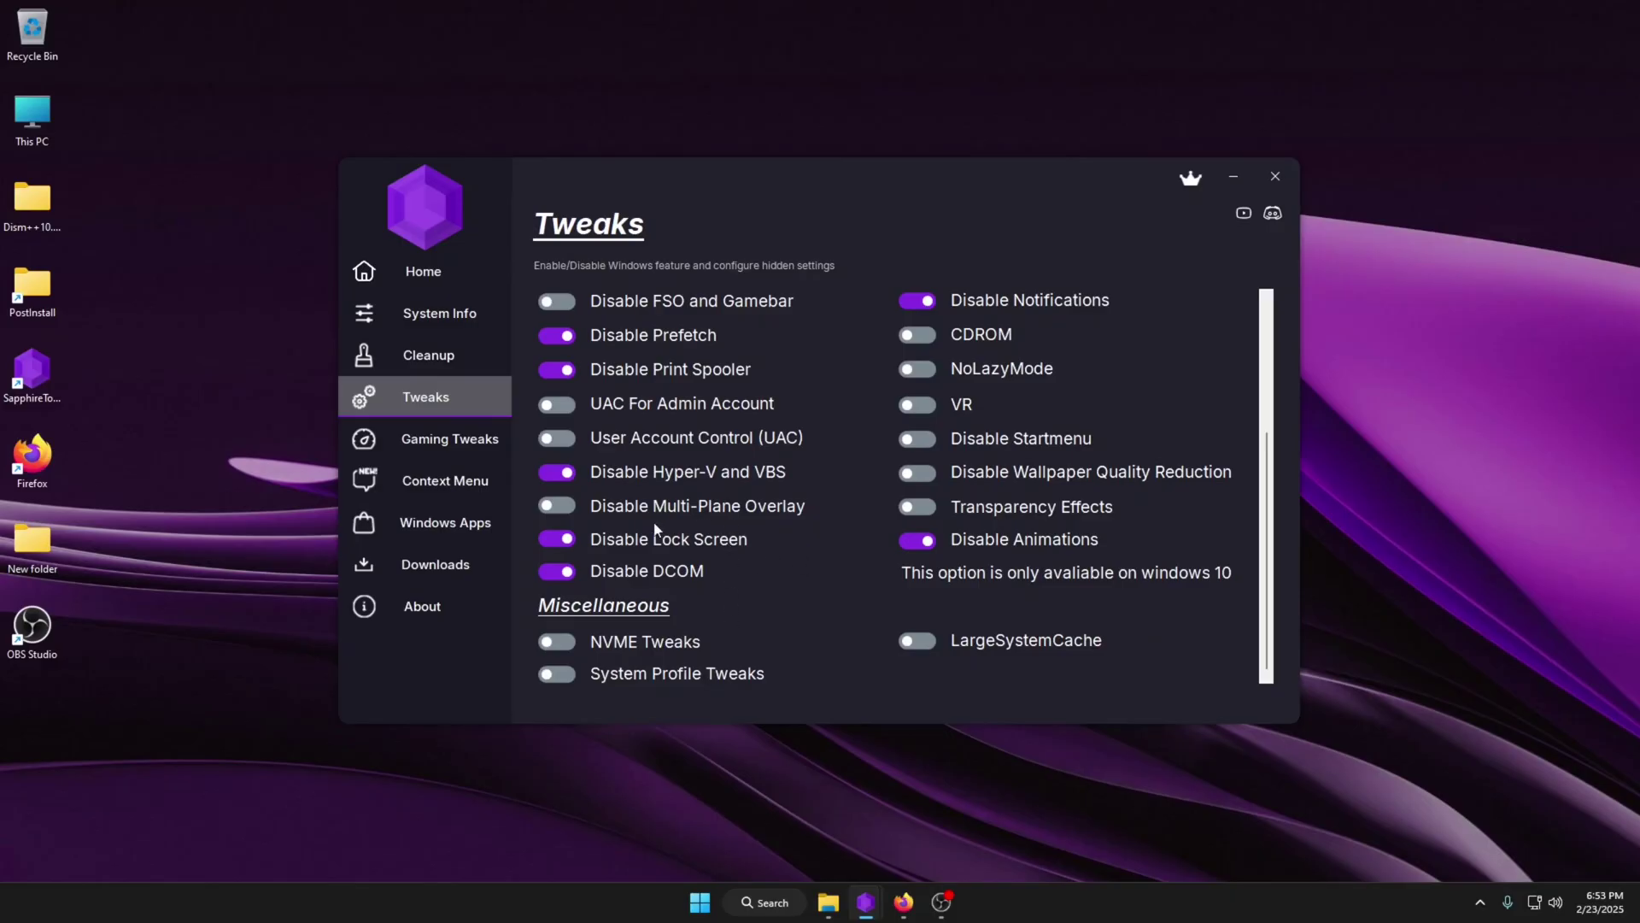
- Check the Windows version with winver, then close About Windows
{"action": "key", "text": "super+r"}
{"action": "type", "text": "winver"}
{"action": "key", "text": "Return"}
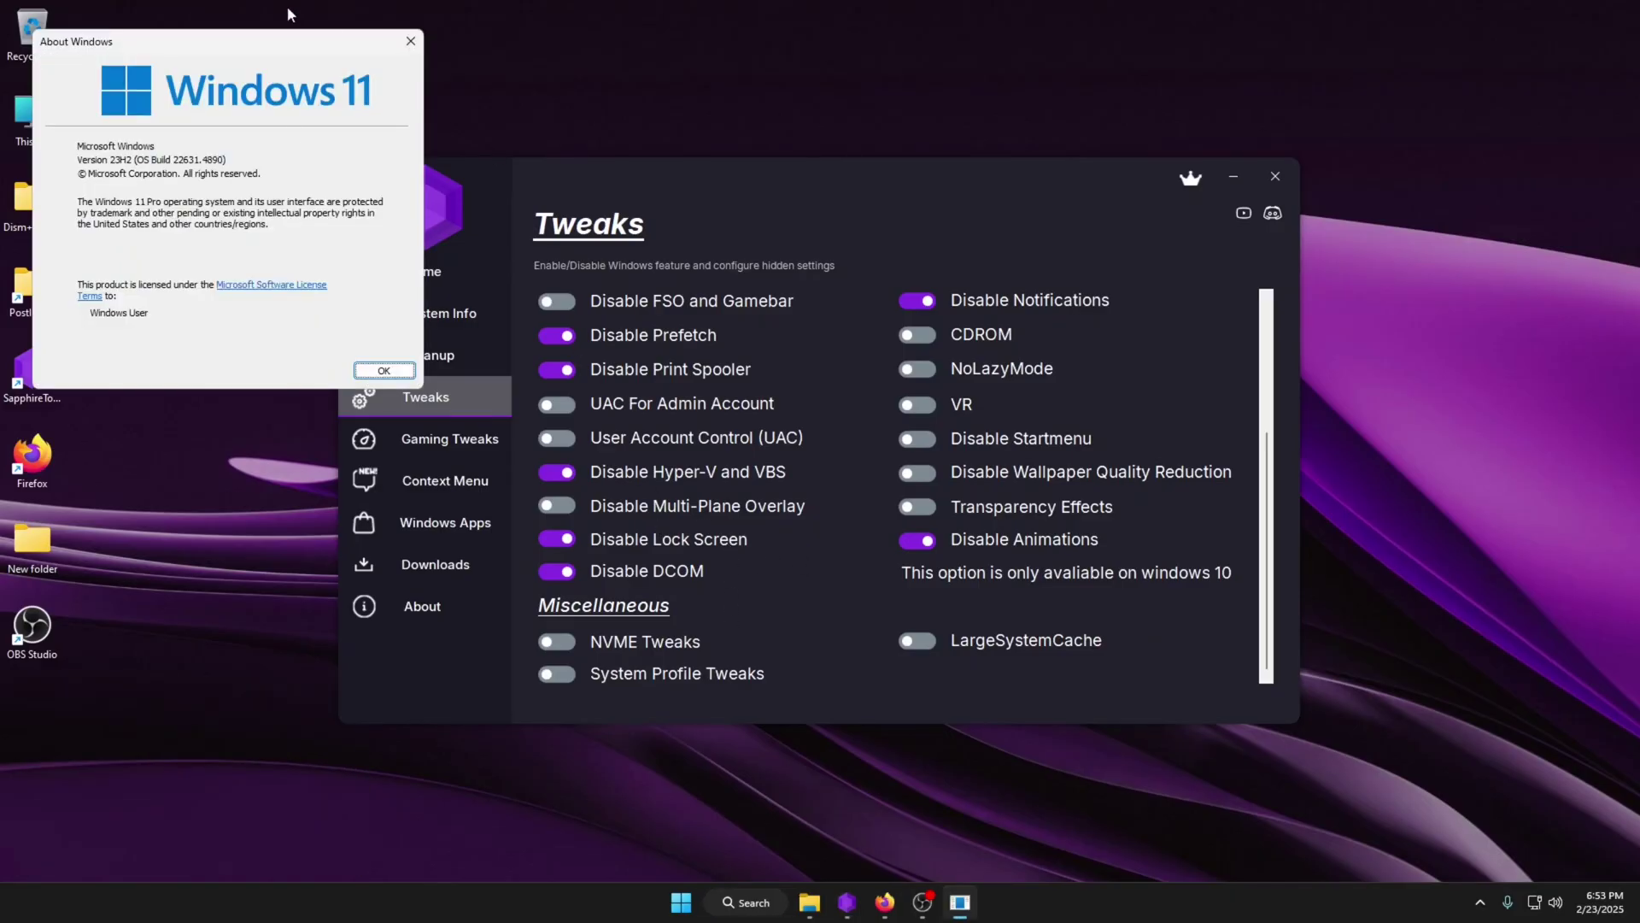
{"action": "left_click", "coordinate": [396, 369]}
- Look over the Gaming Tweaks page, then return to the Tweaks page
{"action": "left_click", "coordinate": [423, 438]}
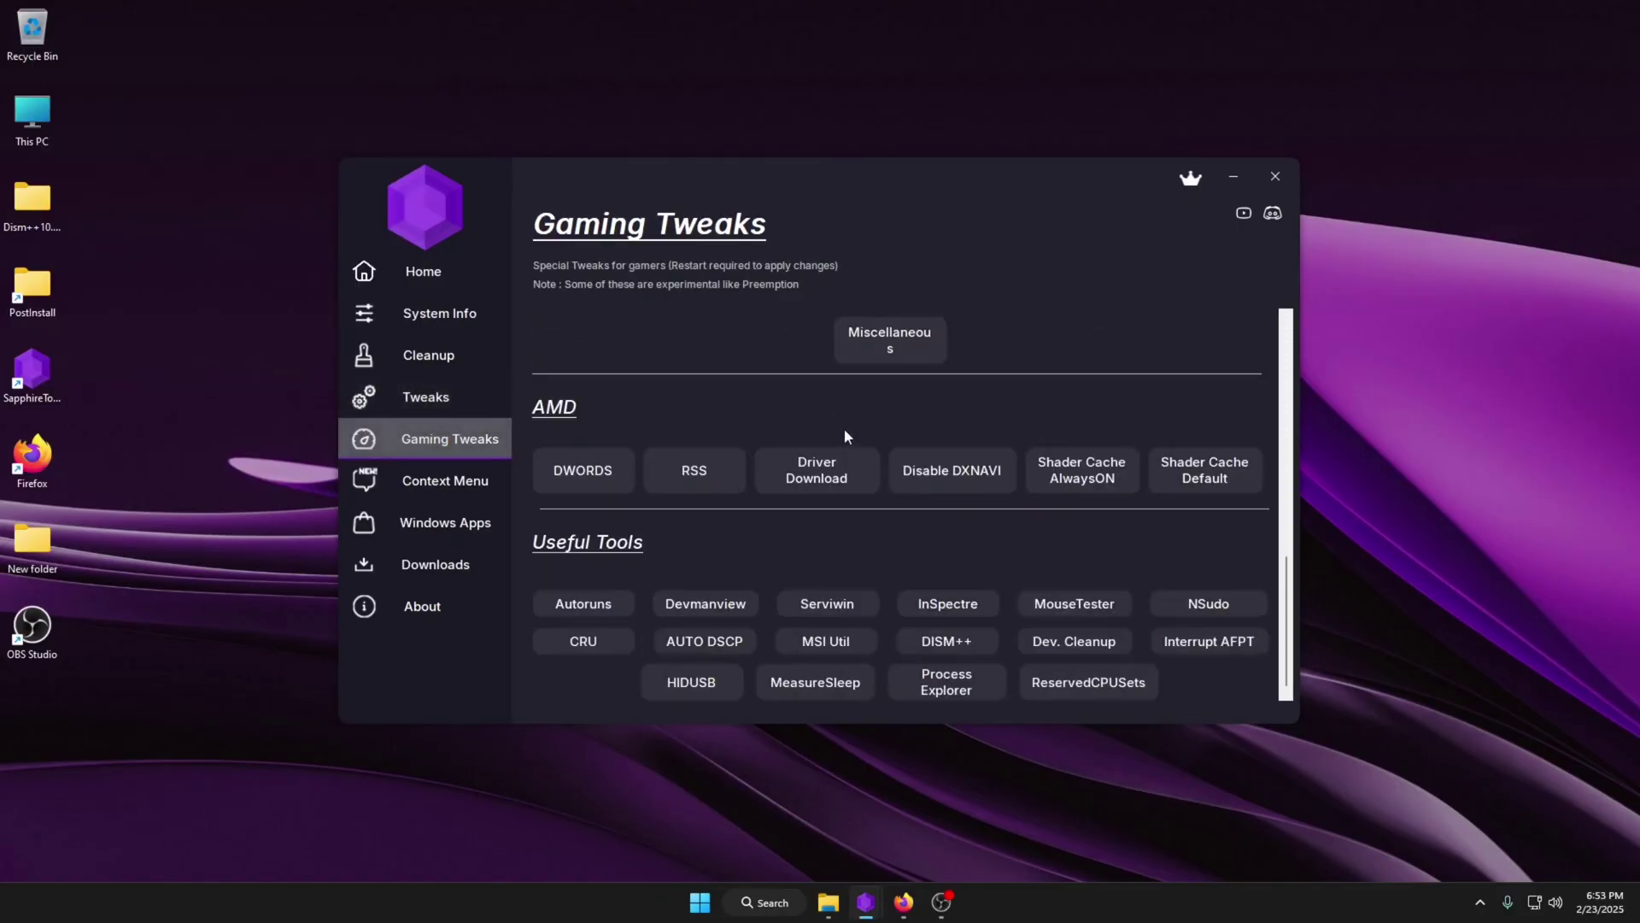
{"action": "scroll", "coordinate": [844, 436], "scroll_direction": "up", "scroll_amount": 6}
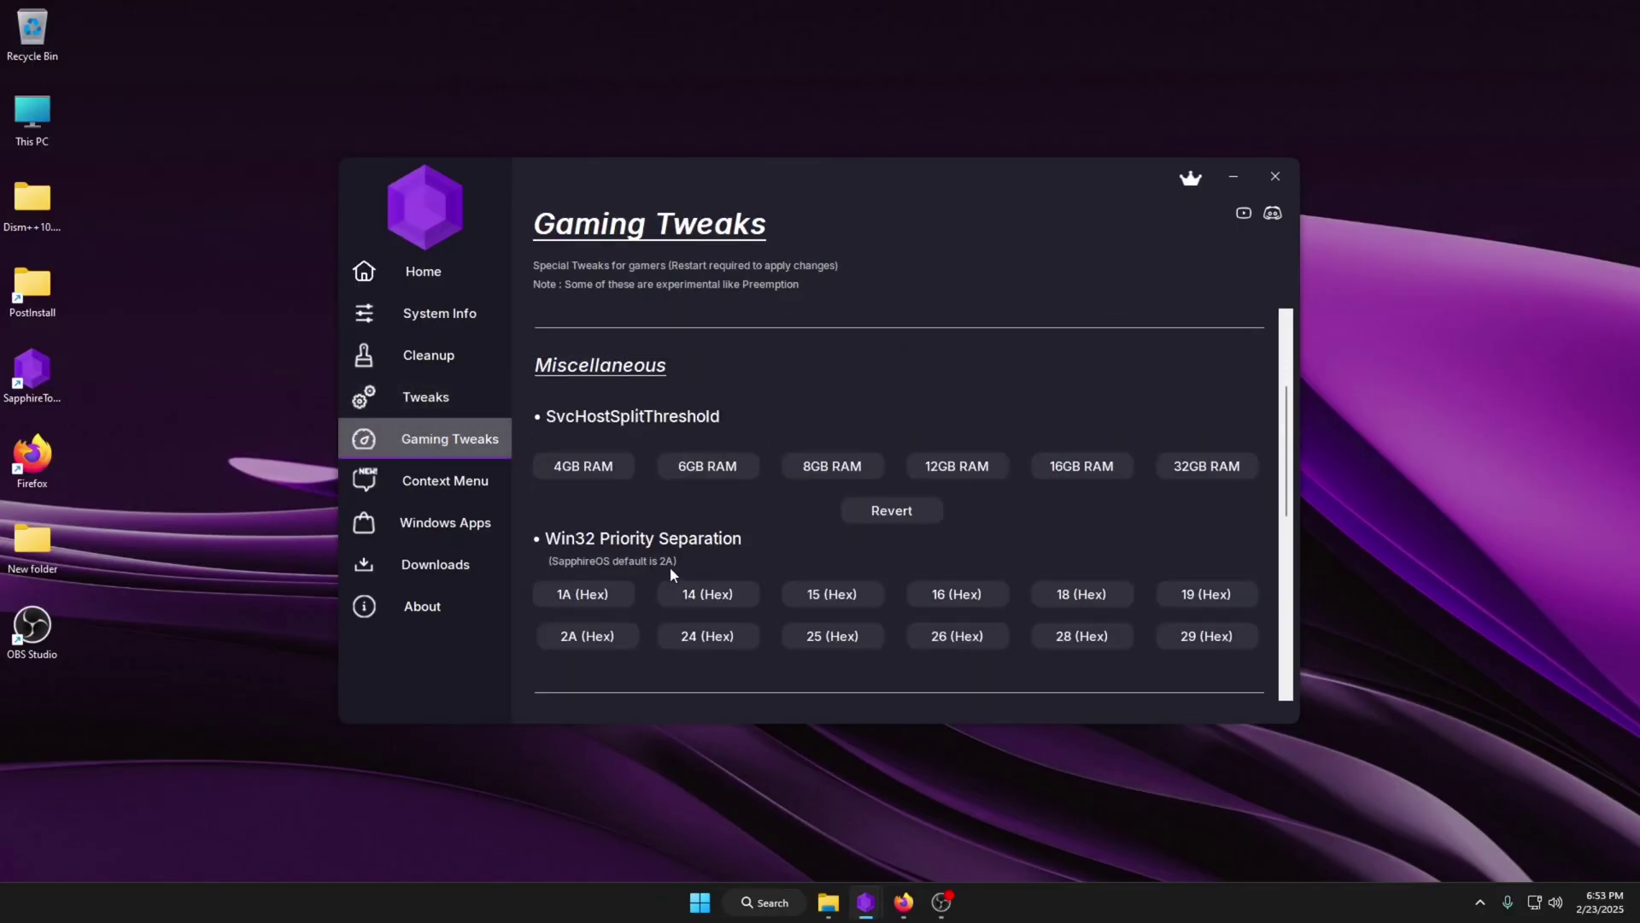
{"action": "scroll", "coordinate": [769, 542], "scroll_direction": "up", "scroll_amount": 2}
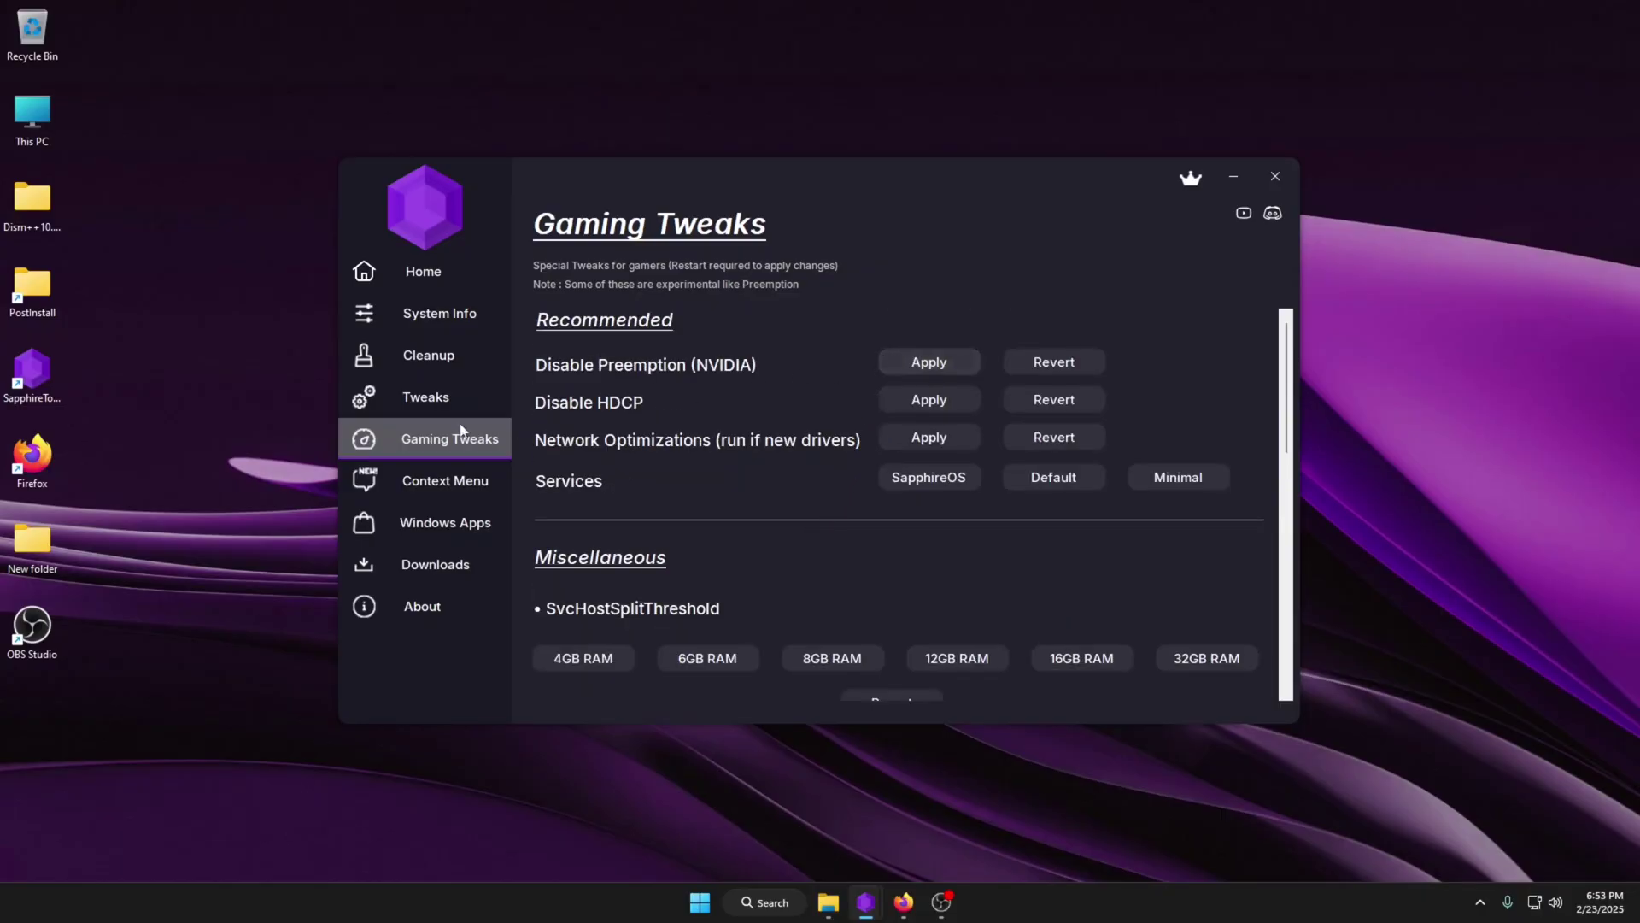
{"action": "scroll", "coordinate": [794, 513], "scroll_direction": "down", "scroll_amount": 8}
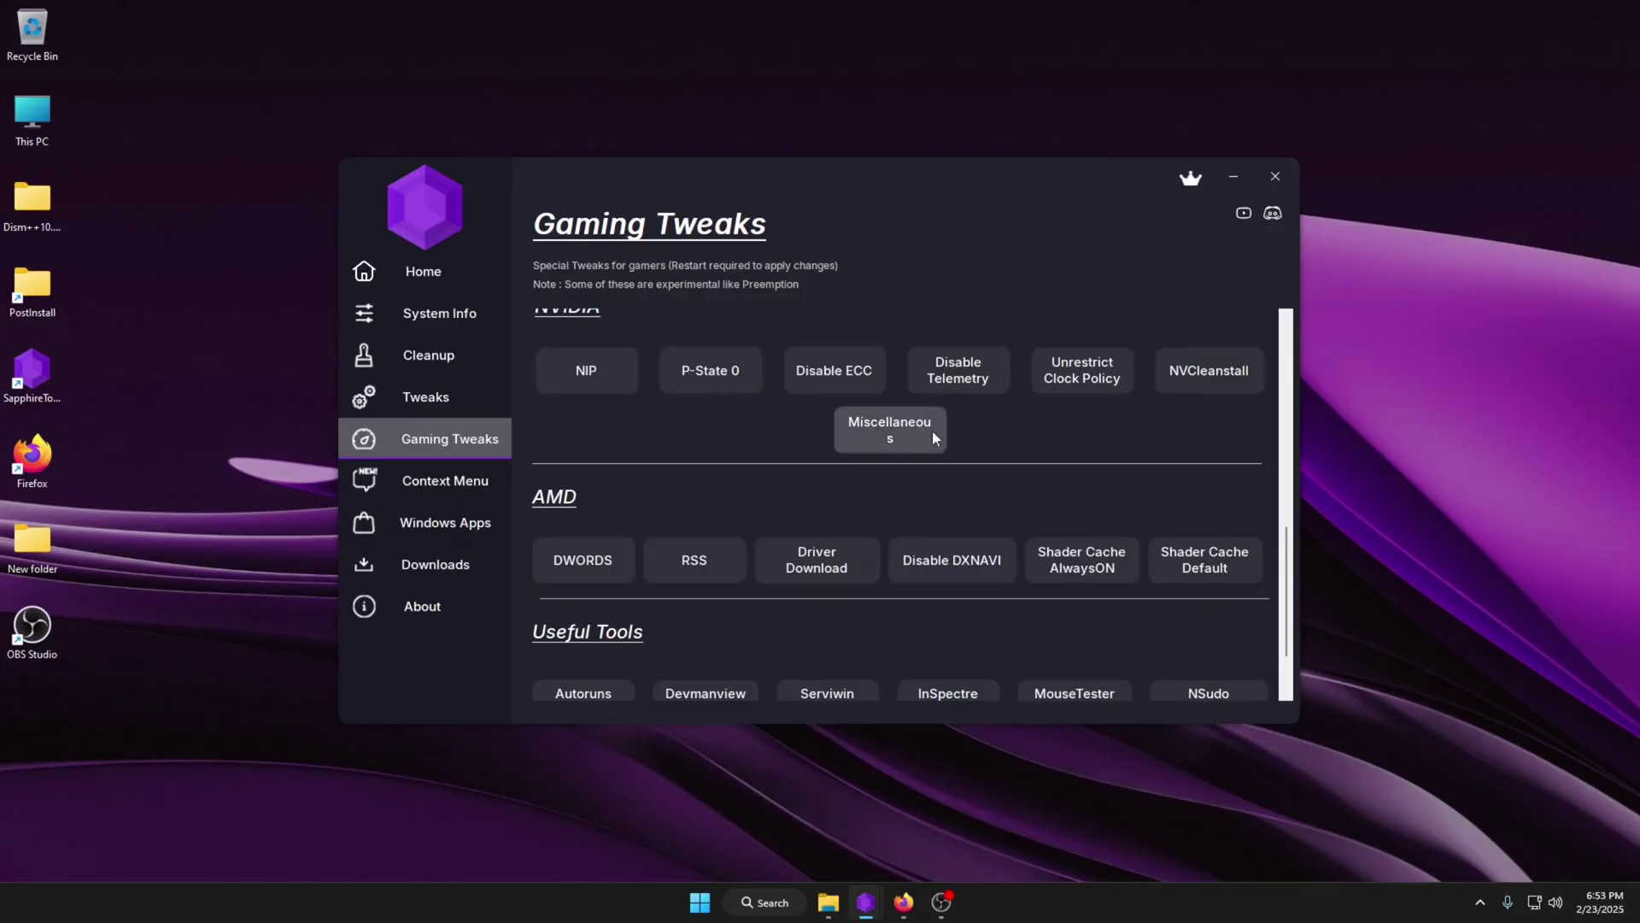
{"action": "scroll", "coordinate": [1008, 468], "scroll_direction": "down", "scroll_amount": 1}
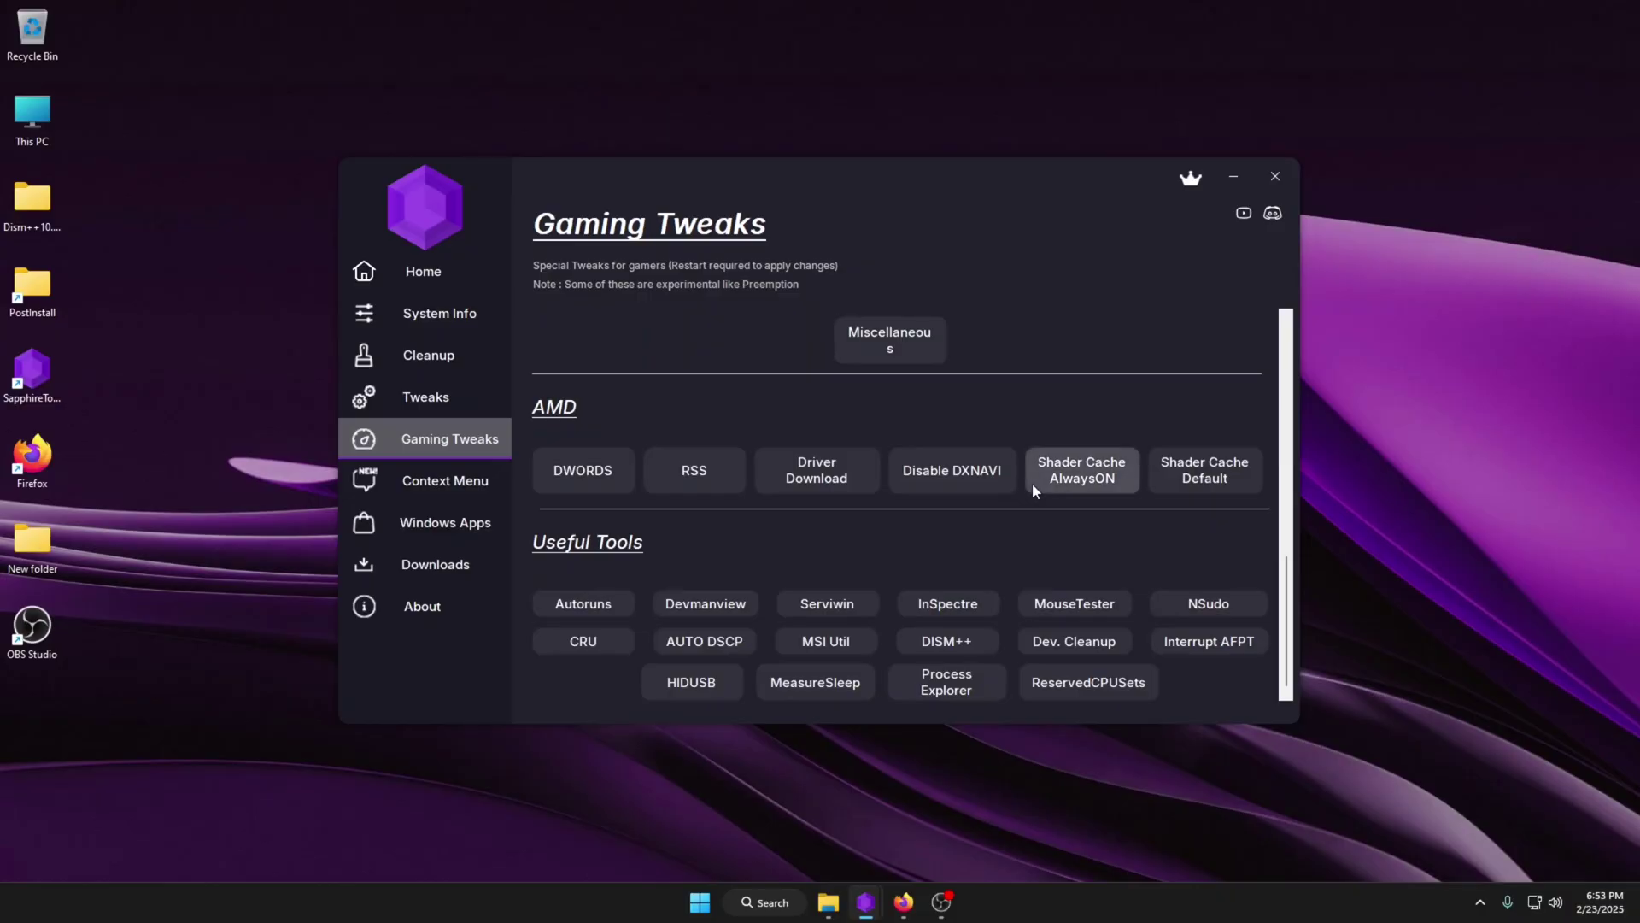
{"action": "scroll", "coordinate": [1068, 320], "scroll_direction": "up", "scroll_amount": 10}
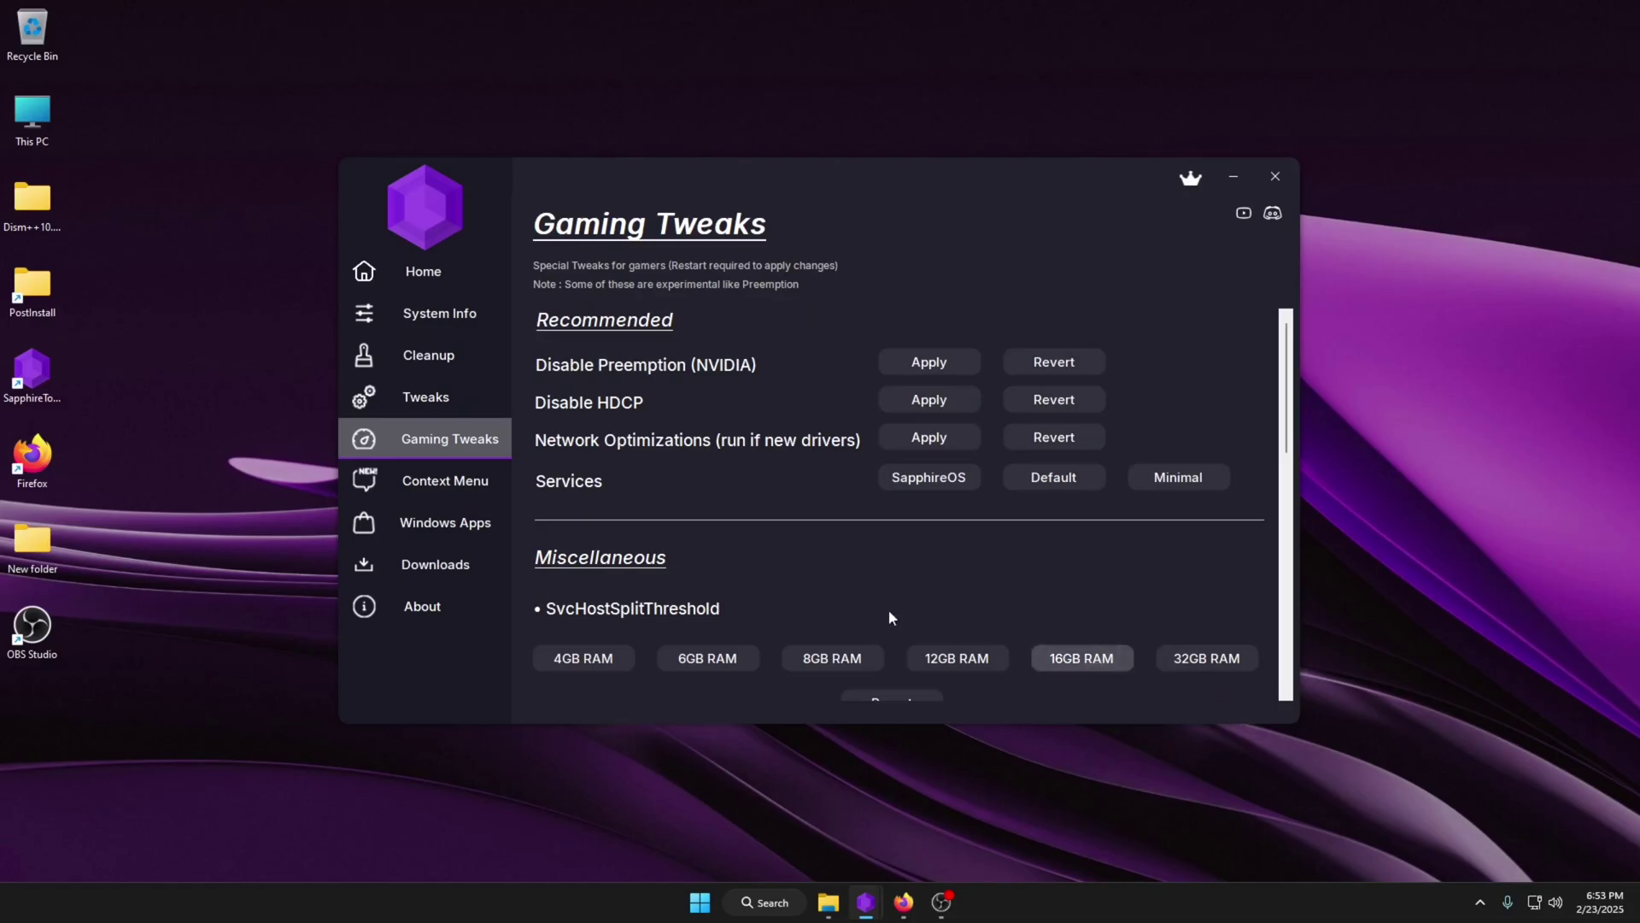
{"action": "left_click", "coordinate": [432, 396]}
{"action": "scroll", "coordinate": [793, 402], "scroll_direction": "up", "scroll_amount": 5}
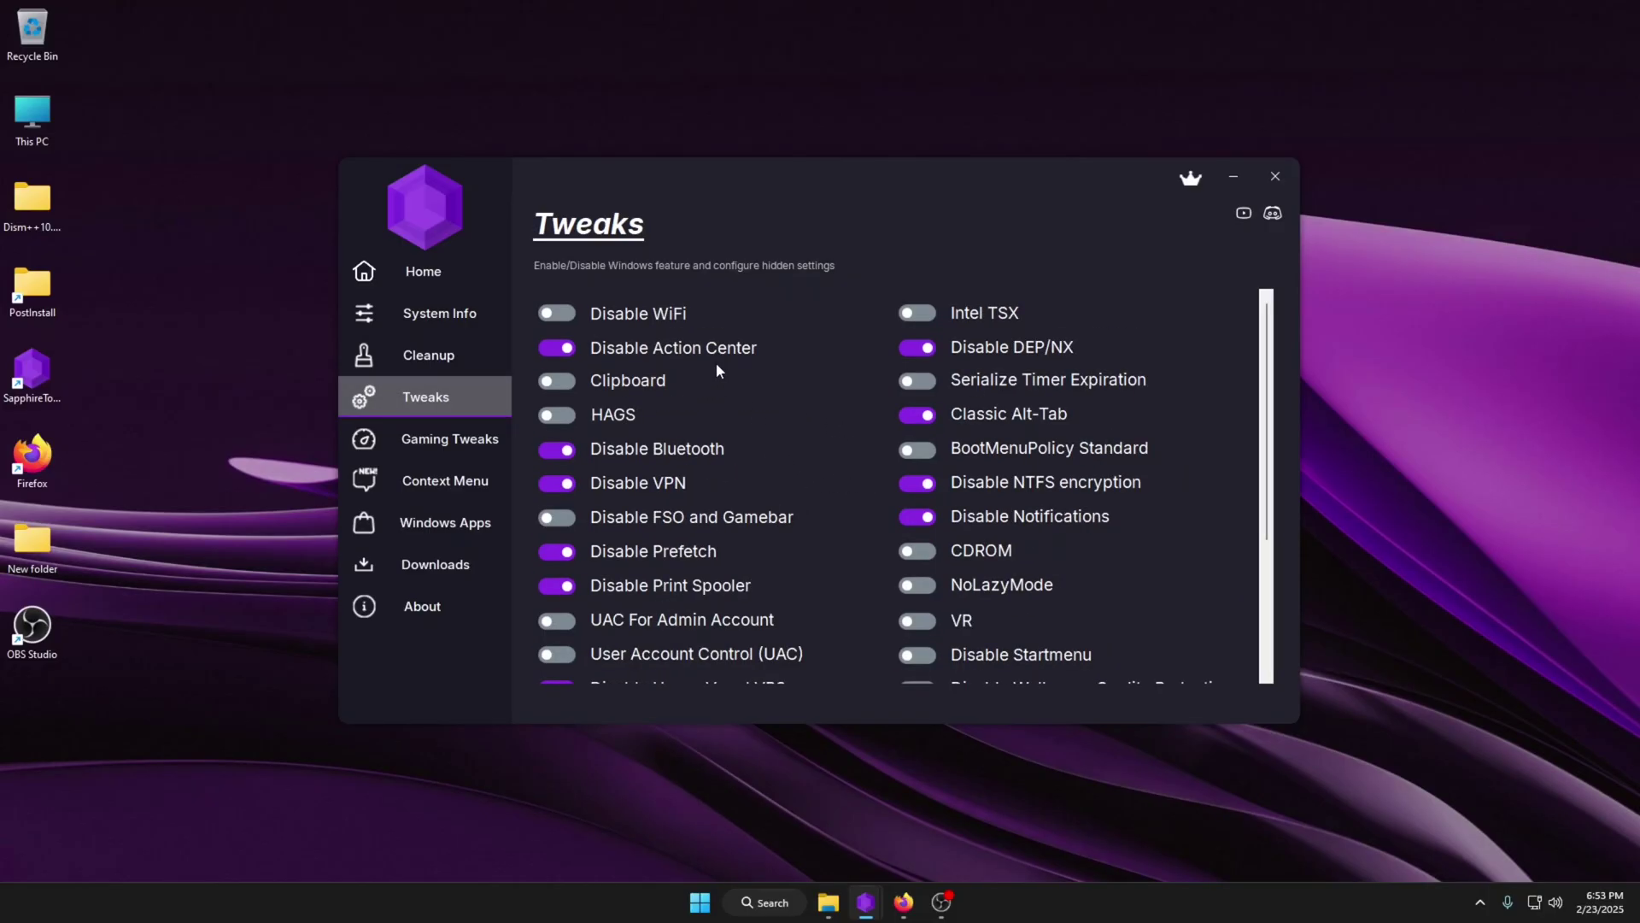
- Turn on NoLazyMode, then decline the Minimal services preset twice on Gaming Tweaks
{"action": "left_click", "coordinate": [918, 584]}
{"action": "scroll", "coordinate": [610, 532], "scroll_direction": "down", "scroll_amount": 3}
{"action": "left_click", "coordinate": [444, 438]}
{"action": "scroll", "coordinate": [1015, 516], "scroll_direction": "up", "scroll_amount": 3}
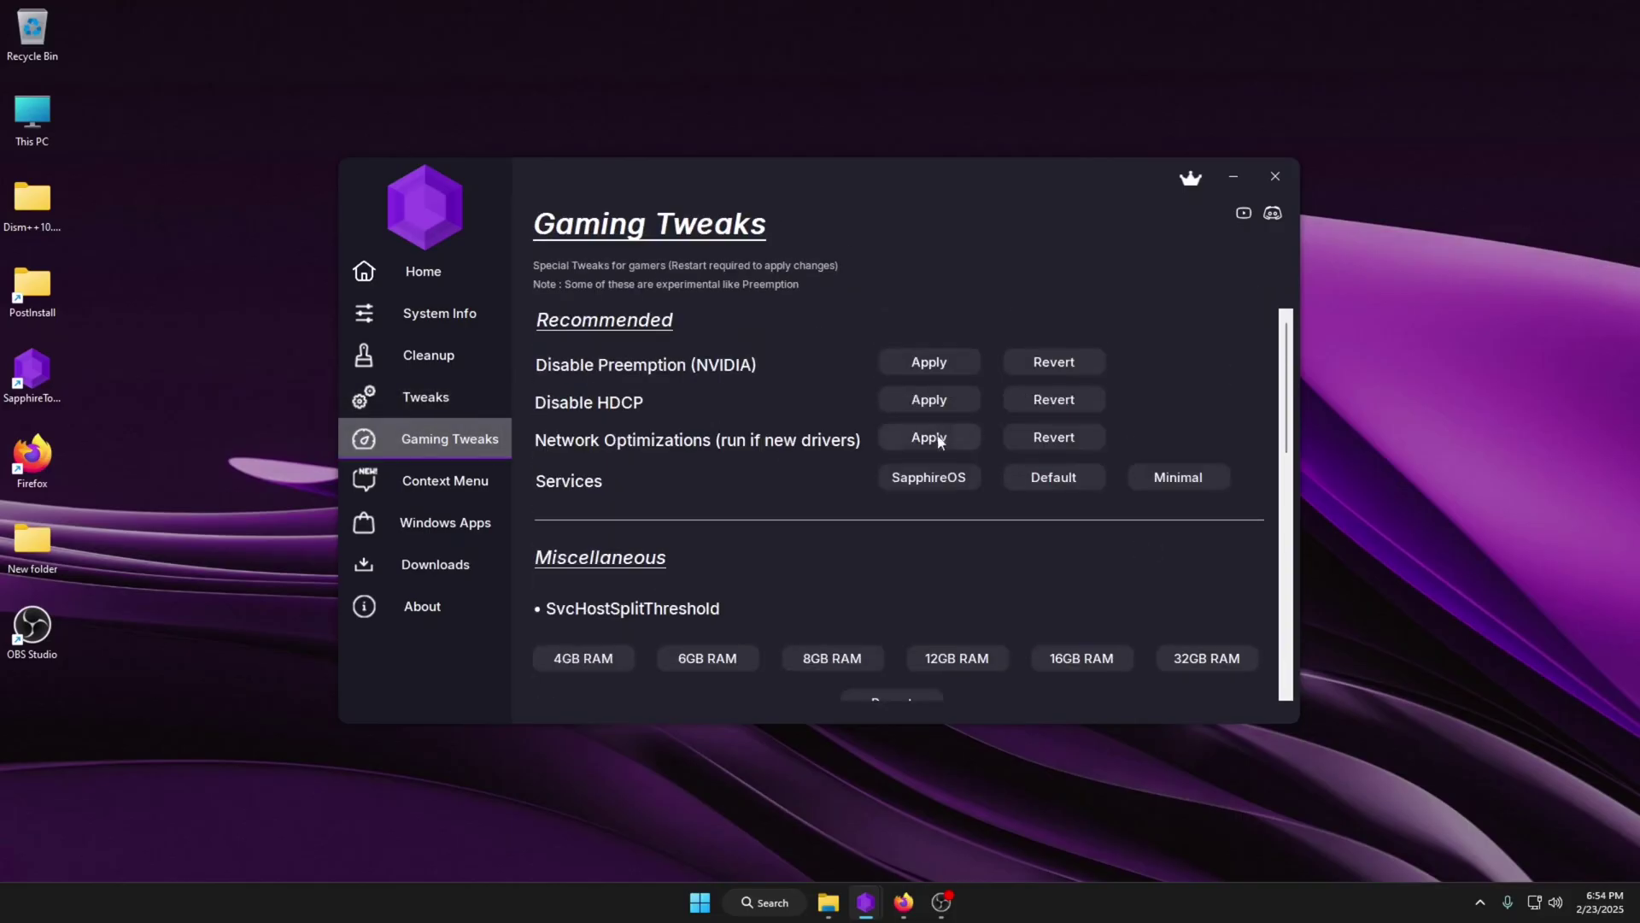
{"action": "left_click", "coordinate": [1176, 480]}
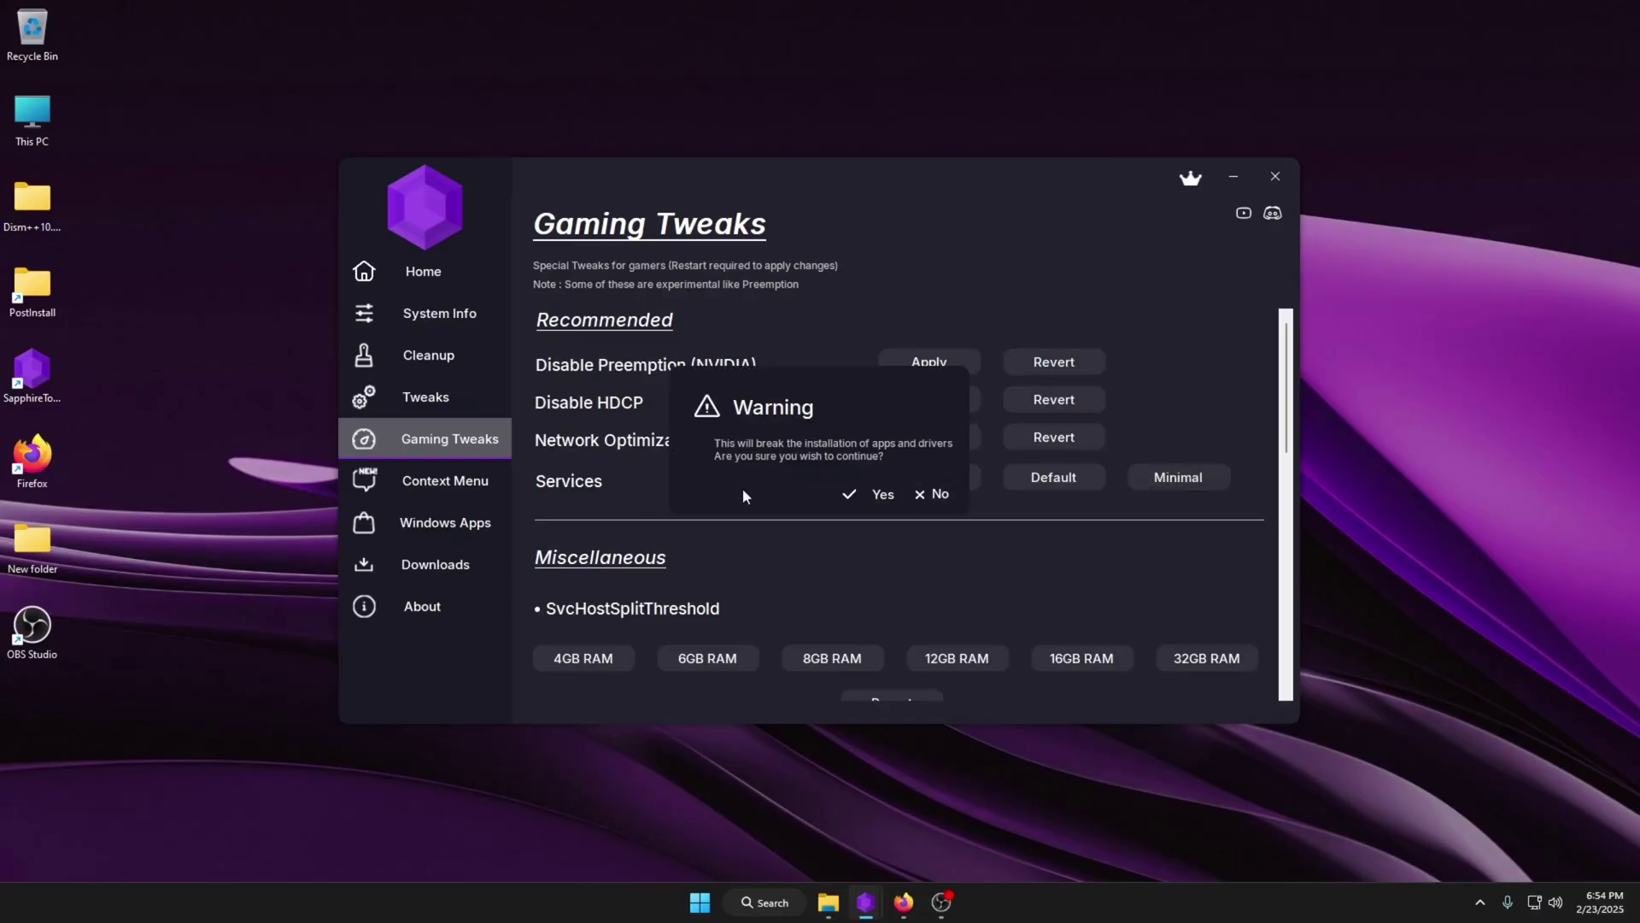
{"action": "left_click", "coordinate": [929, 494]}
{"action": "left_click", "coordinate": [1155, 479]}
{"action": "left_click", "coordinate": [930, 504]}
- Apply the AMD DWORDS and Shader Cache AlwaysON tweaks, dismissing each confirmation
{"action": "scroll", "coordinate": [1020, 555], "scroll_direction": "down", "scroll_amount": 4}
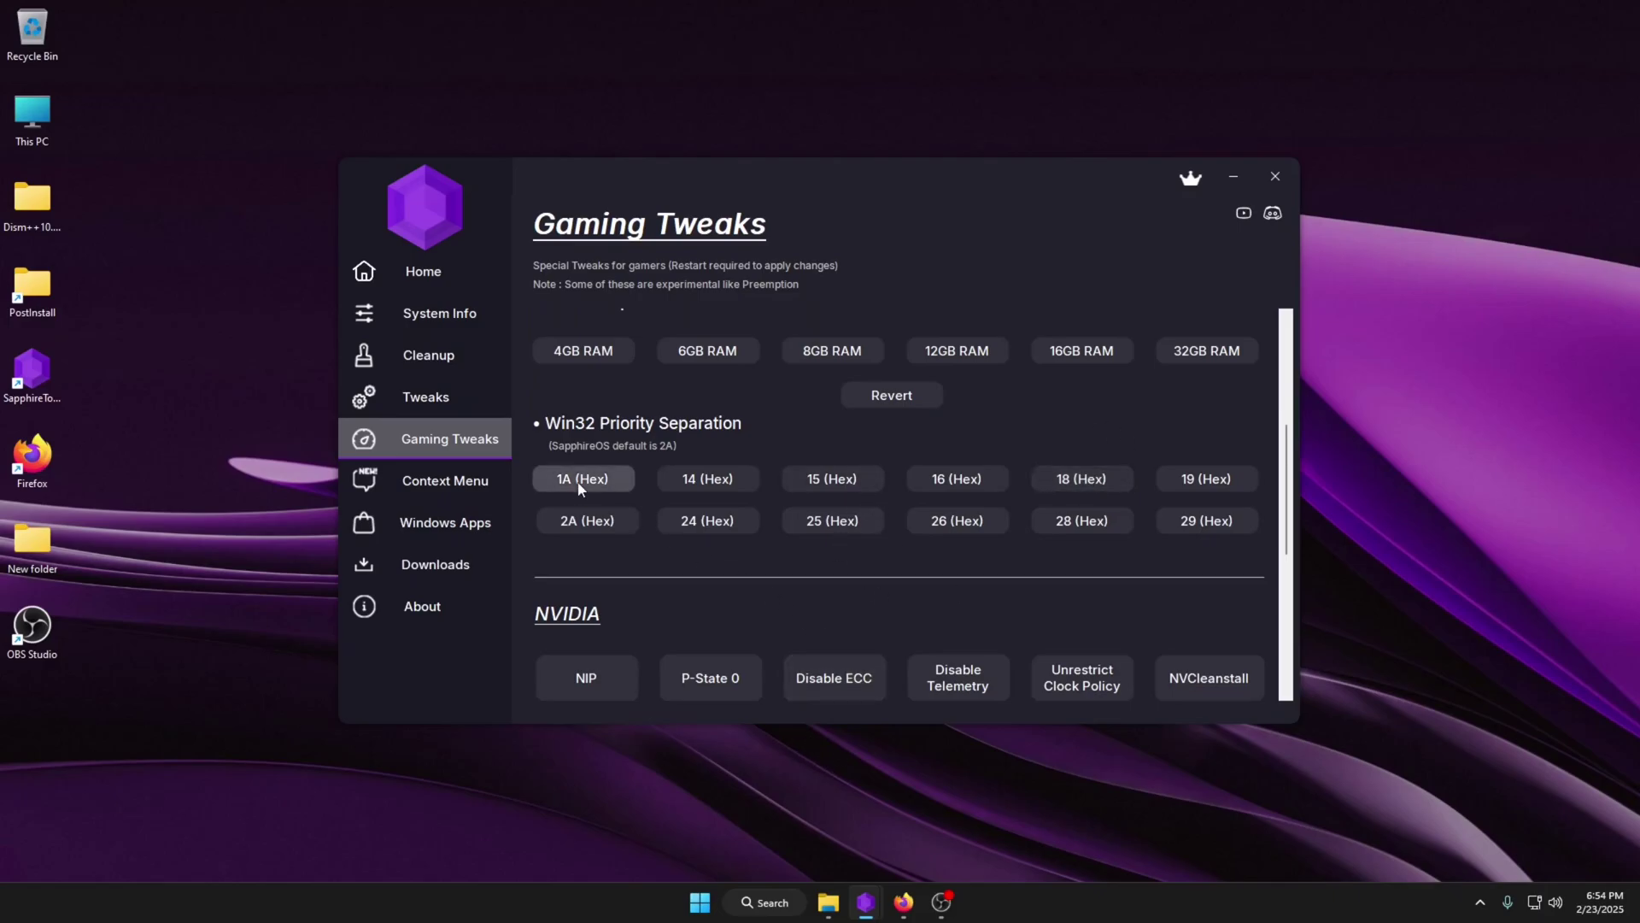
{"action": "scroll", "coordinate": [849, 542], "scroll_direction": "down", "scroll_amount": 1}
{"action": "scroll", "coordinate": [886, 634], "scroll_direction": "down", "scroll_amount": 2}
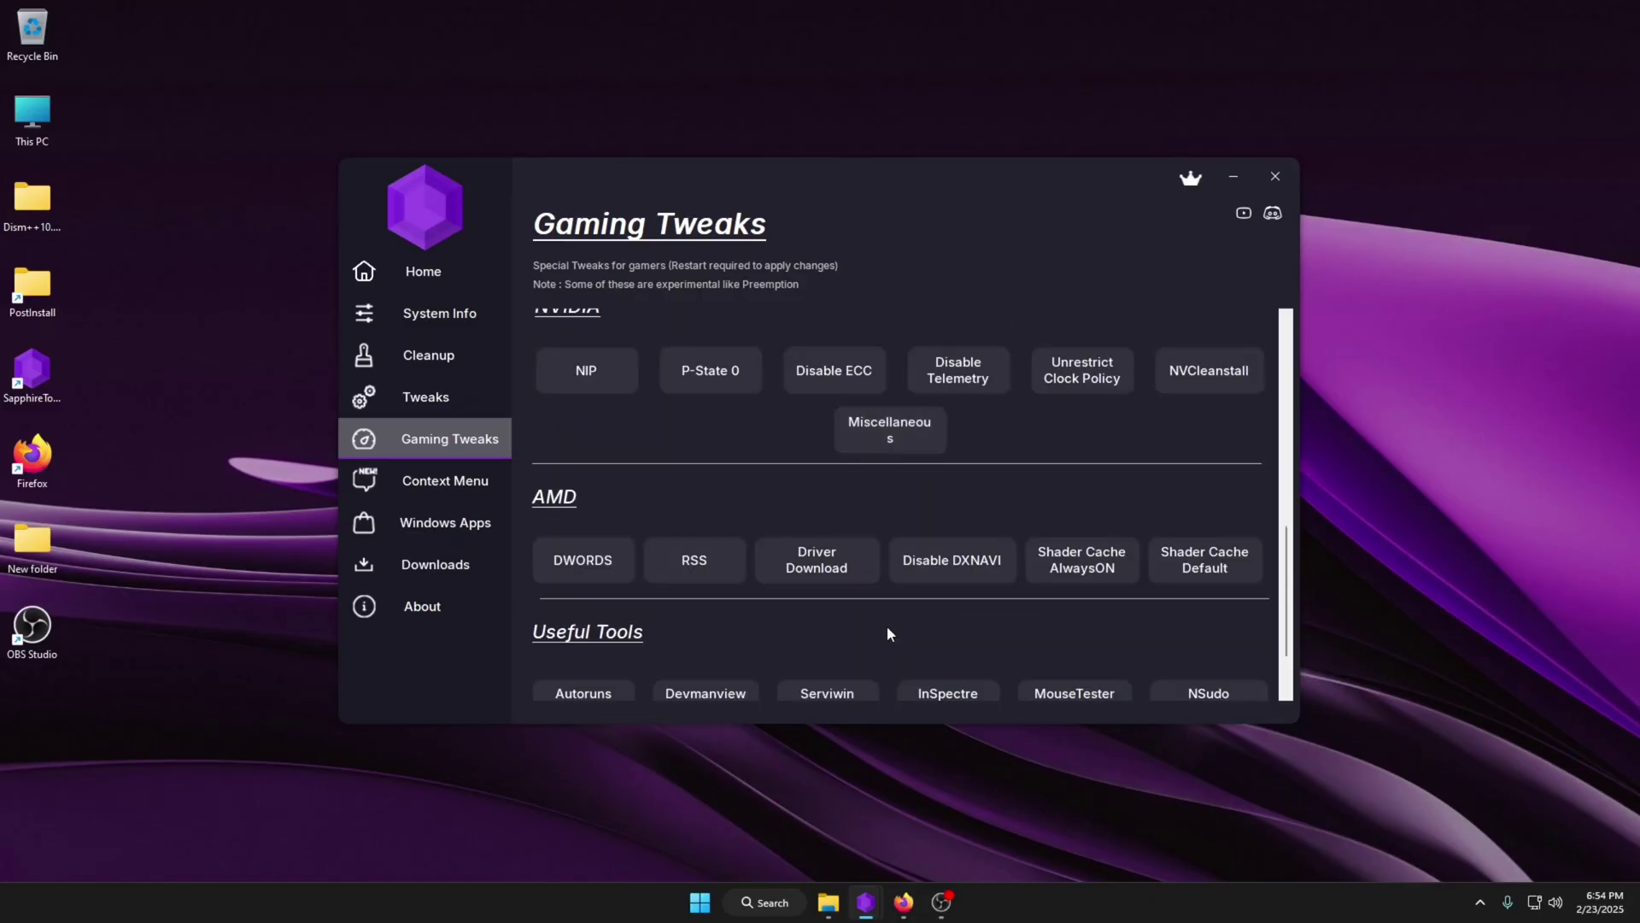
{"action": "left_click", "coordinate": [607, 559]}
{"action": "key", "text": "Return"}
{"action": "left_click", "coordinate": [879, 567]}
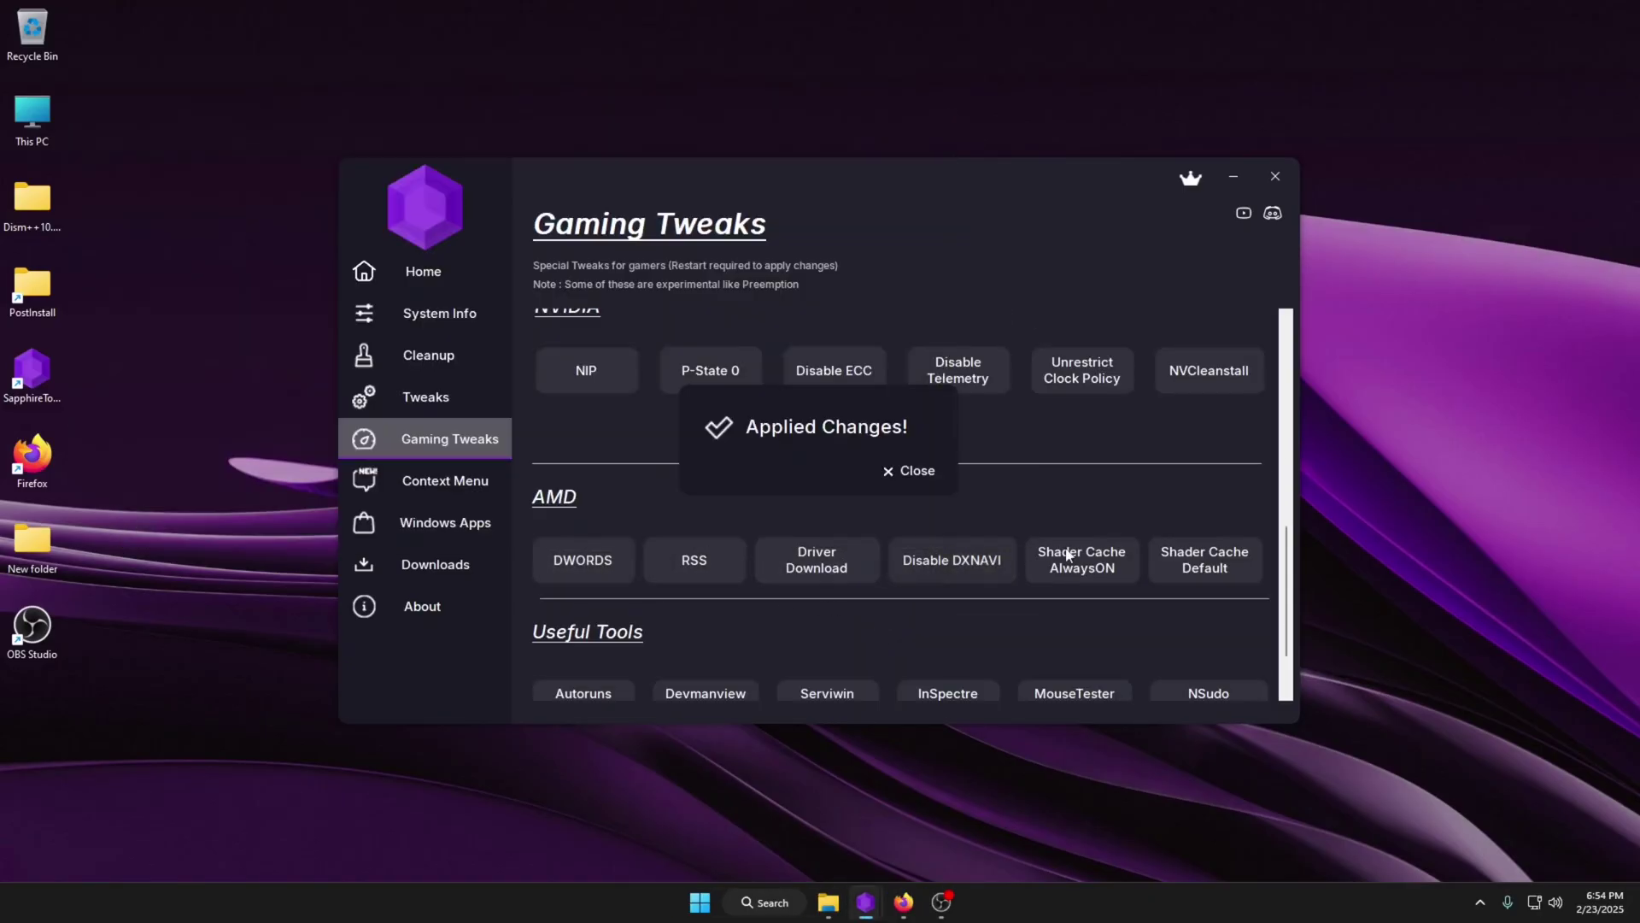
{"action": "left_click", "coordinate": [901, 470]}
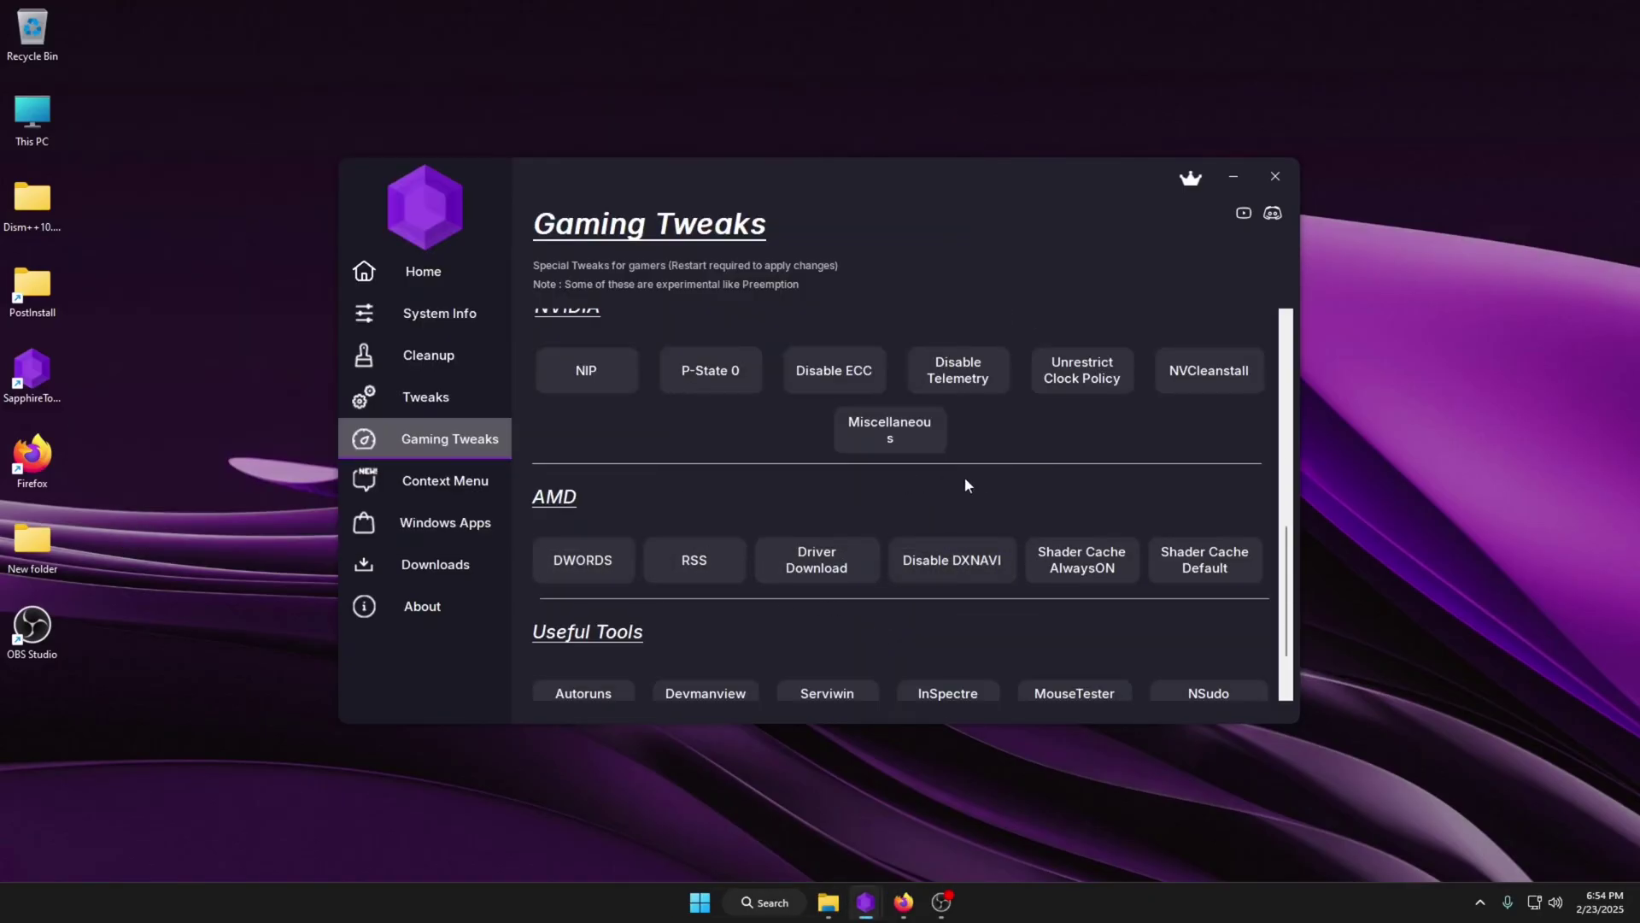
{"action": "left_click", "coordinate": [1094, 564]}
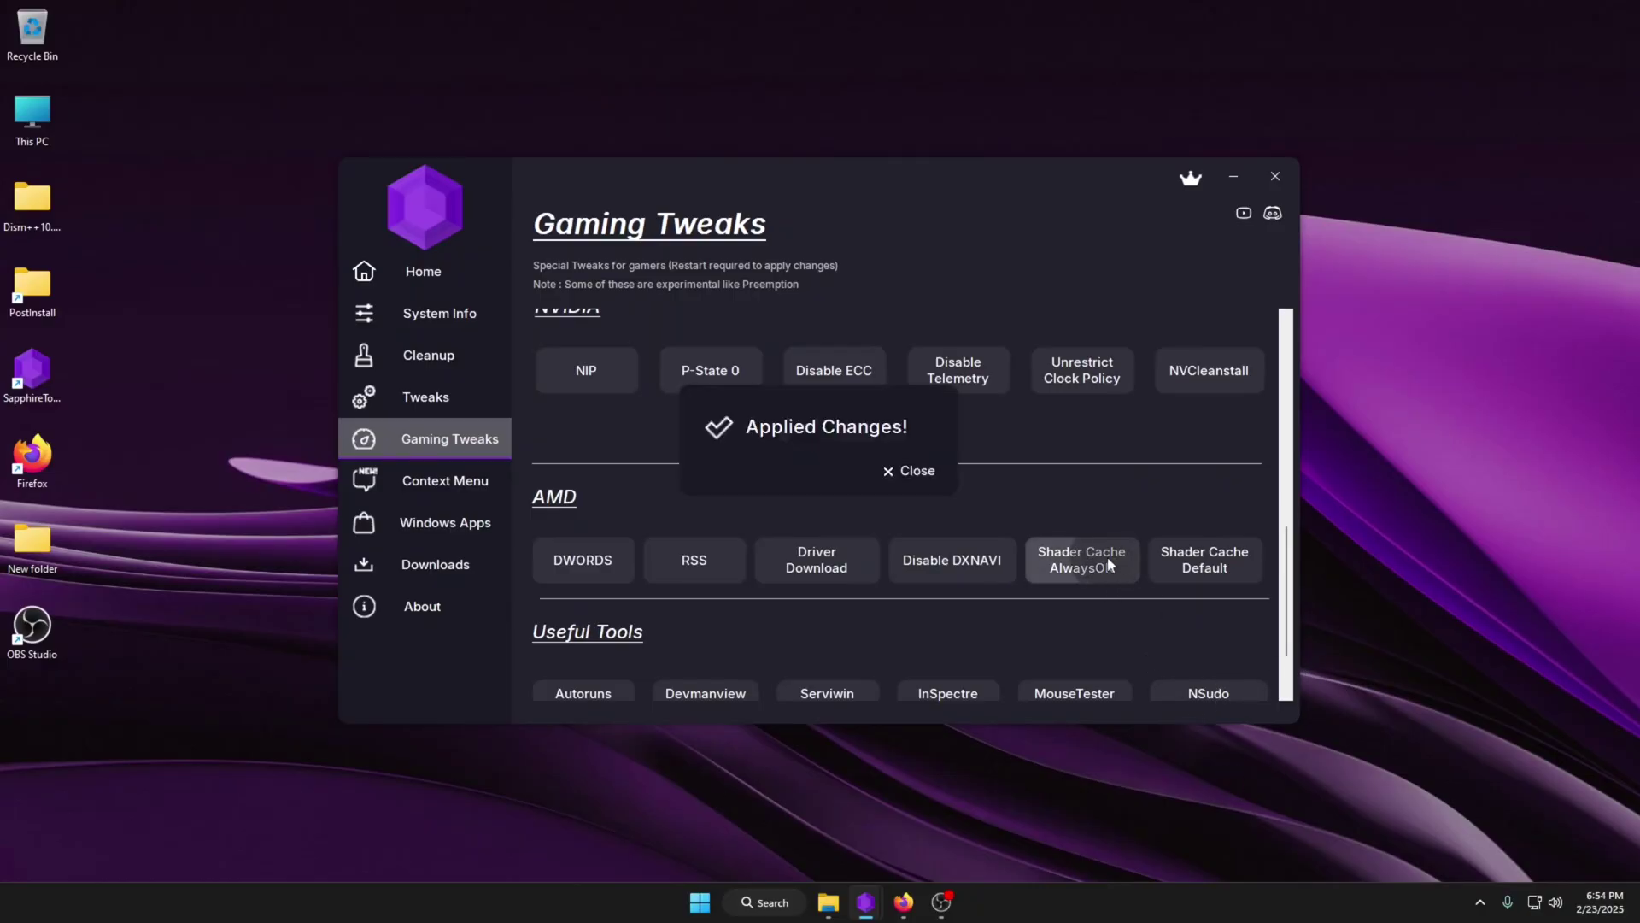
{"action": "left_click", "coordinate": [901, 469]}
{"action": "scroll", "coordinate": [977, 544], "scroll_direction": "down", "scroll_amount": 1}
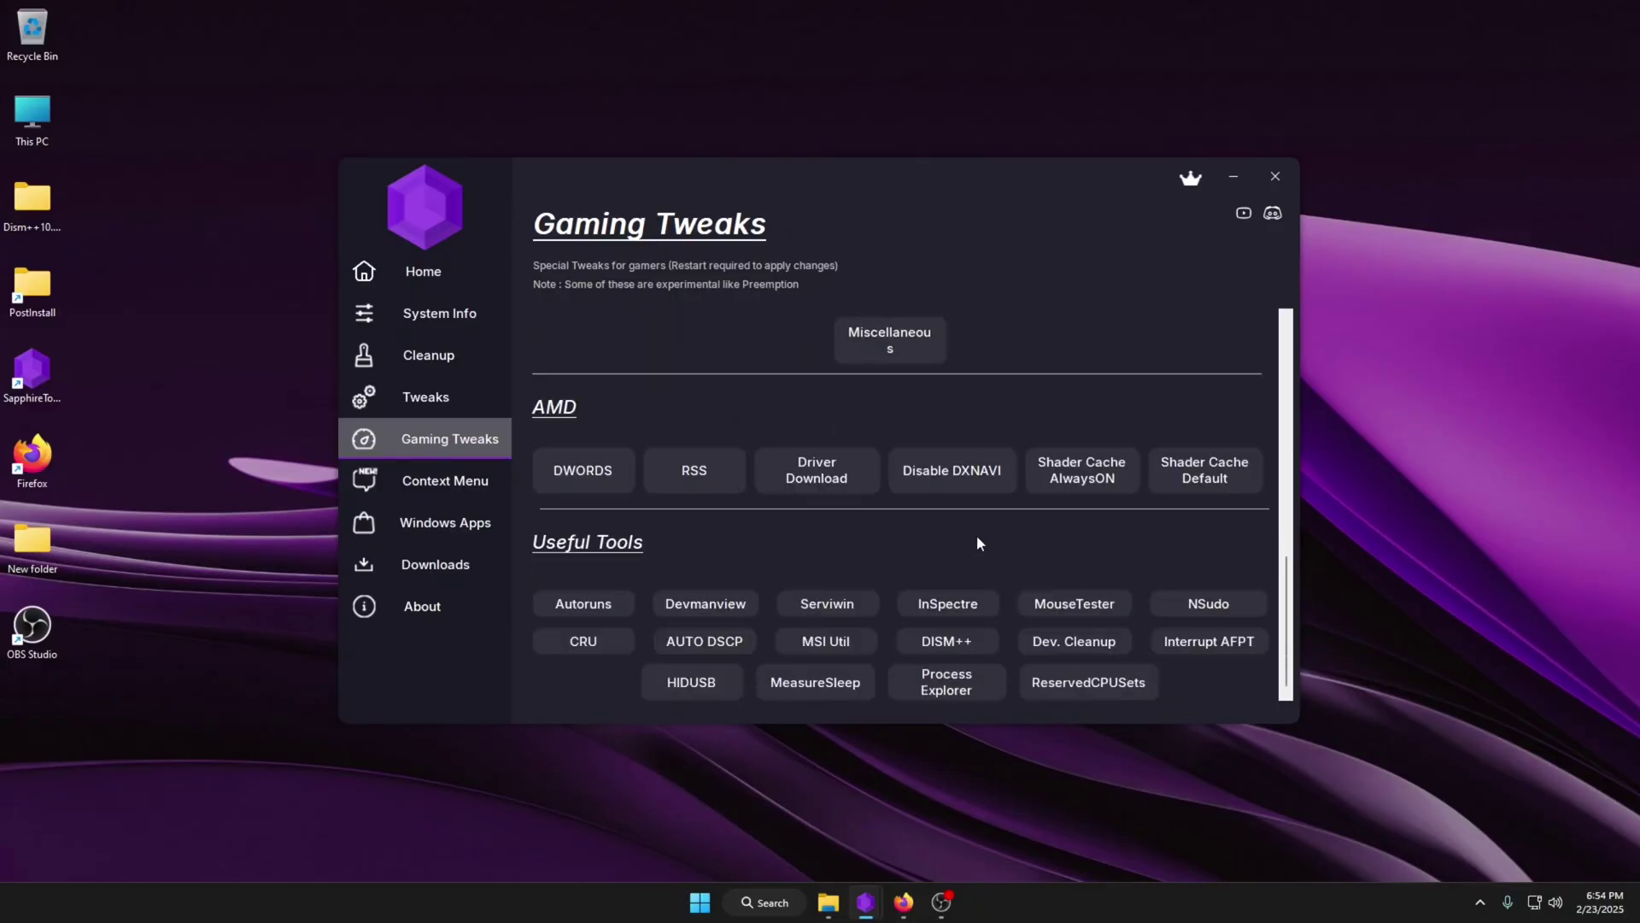
- Launch Autoruns from Useful Tools and scroll through its autostart entries
{"action": "left_click", "coordinate": [613, 605]}
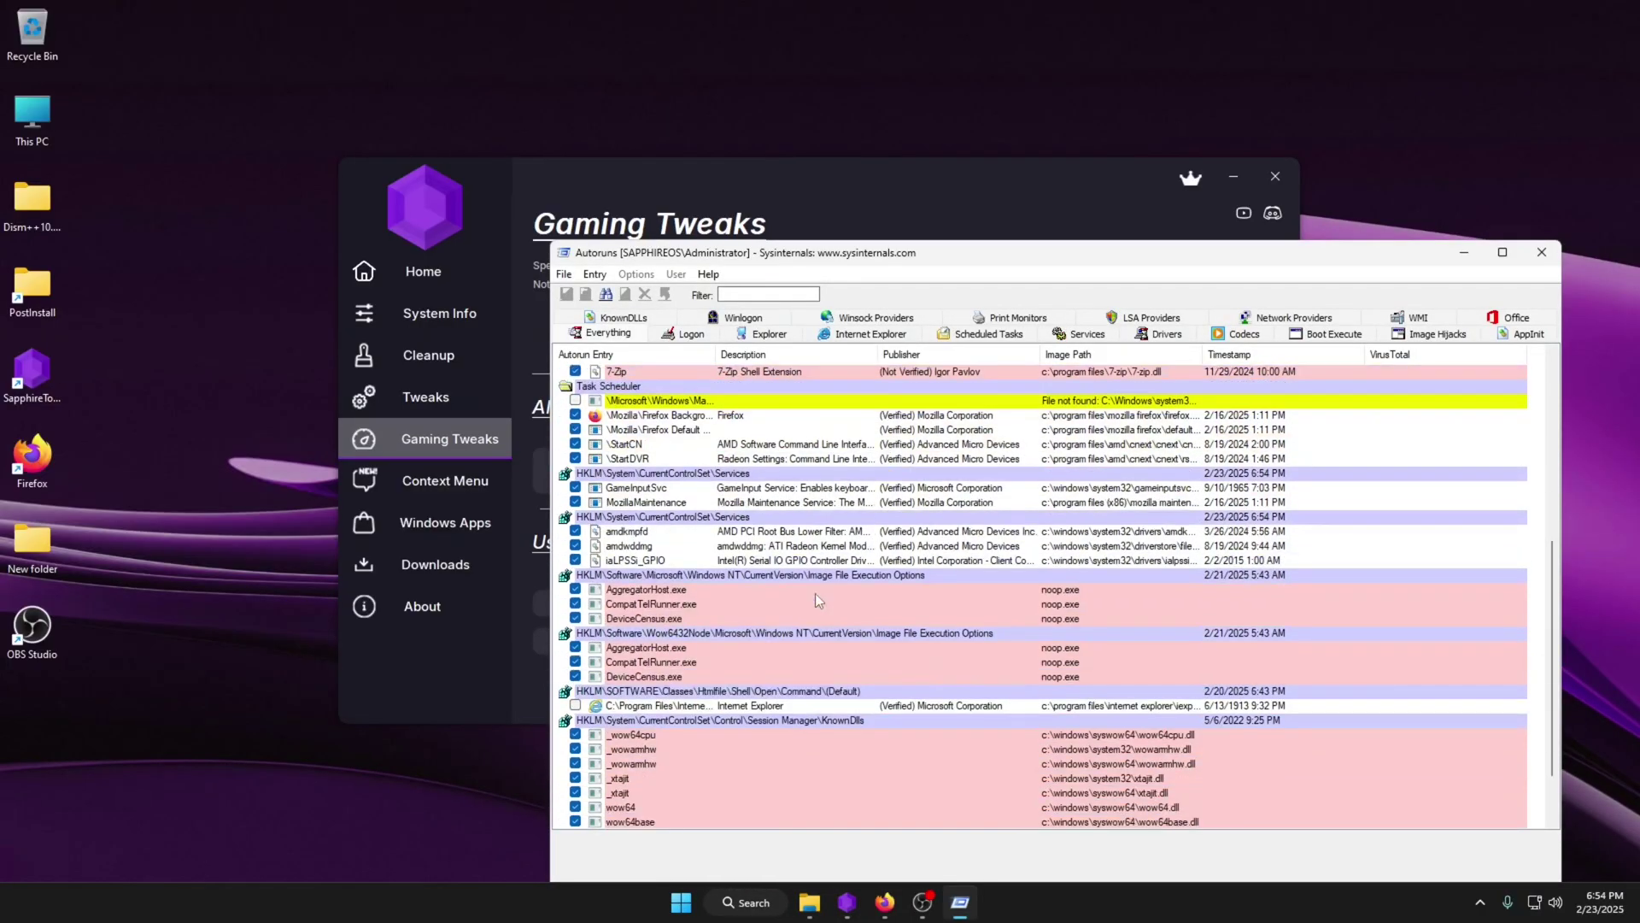
{"action": "scroll", "coordinate": [654, 664], "scroll_direction": "up", "scroll_amount": 6}
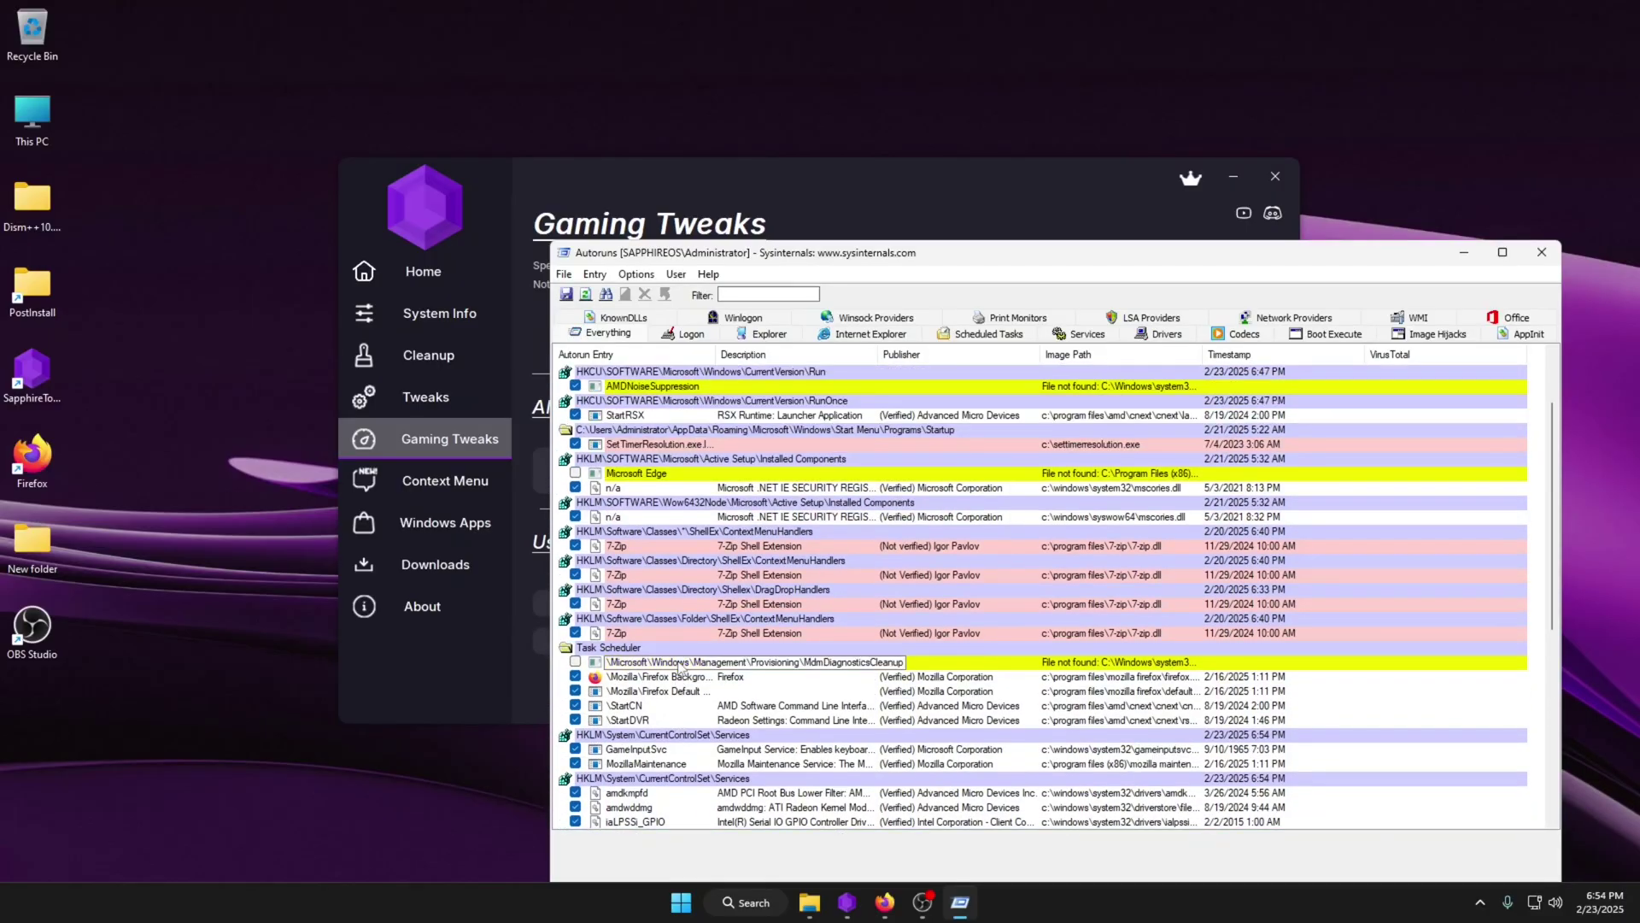
{"action": "scroll", "coordinate": [687, 709], "scroll_direction": "down", "scroll_amount": 1}
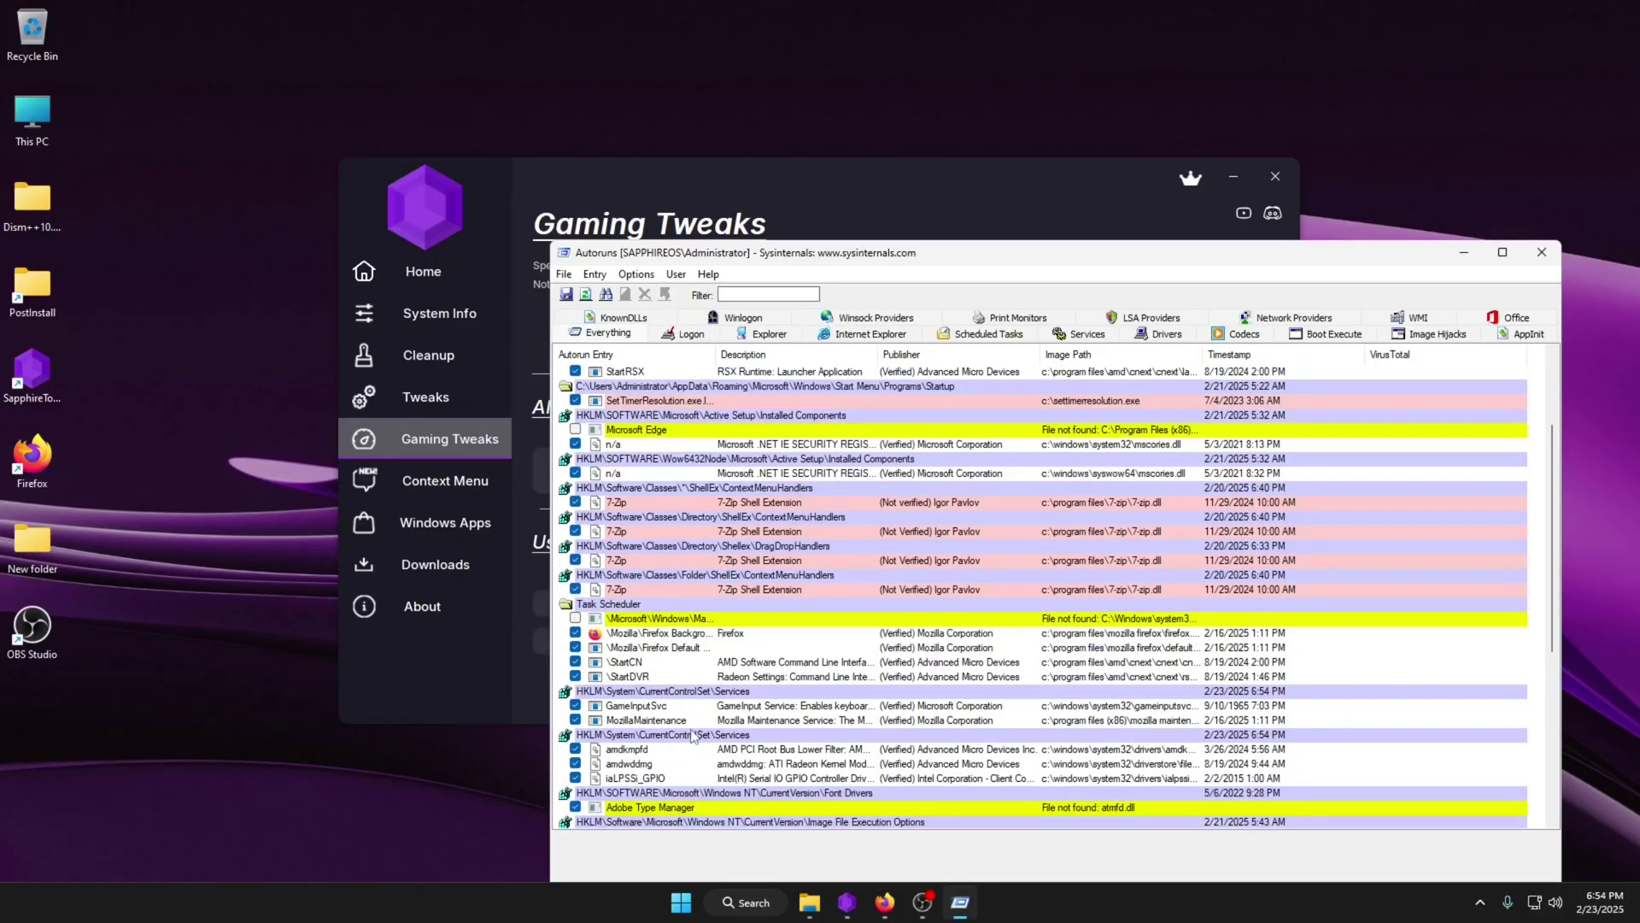
- Uncheck GameInputSvc, MozillaMaintenance, iaLPSSi_GPIO and Adobe Type Manager entries, then close Autoruns
{"action": "left_click", "coordinate": [578, 693]}
{"action": "left_click", "coordinate": [575, 705]}
{"action": "left_click", "coordinate": [575, 720]}
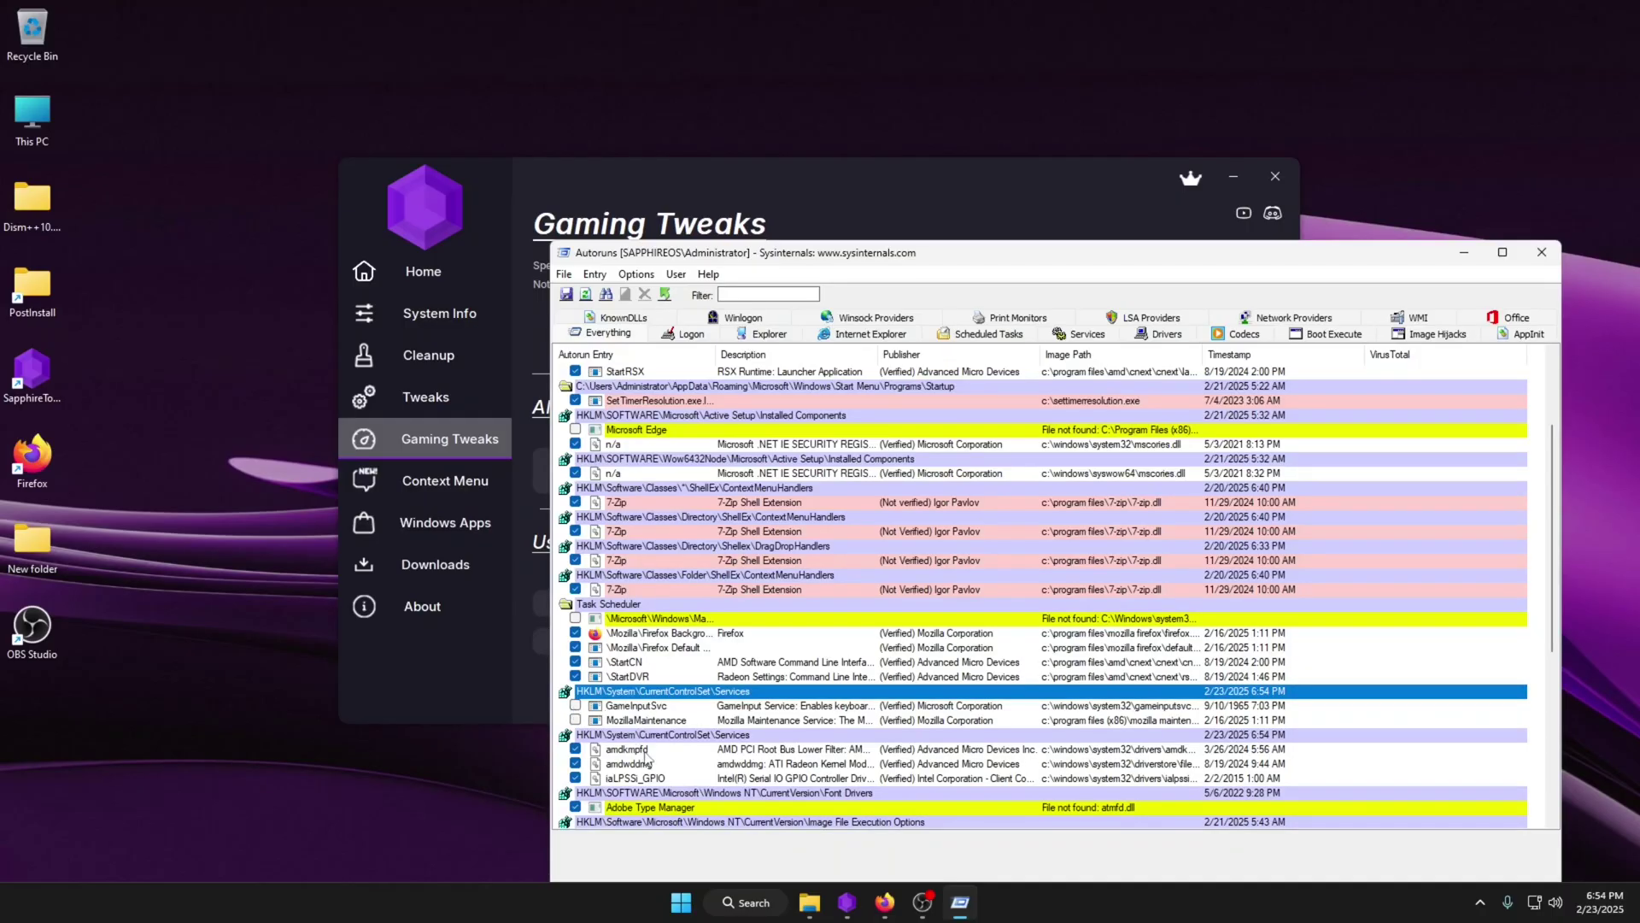
{"action": "left_click", "coordinate": [574, 778]}
{"action": "left_click", "coordinate": [575, 806]}
{"action": "scroll", "coordinate": [575, 806], "scroll_direction": "down", "scroll_amount": 4}
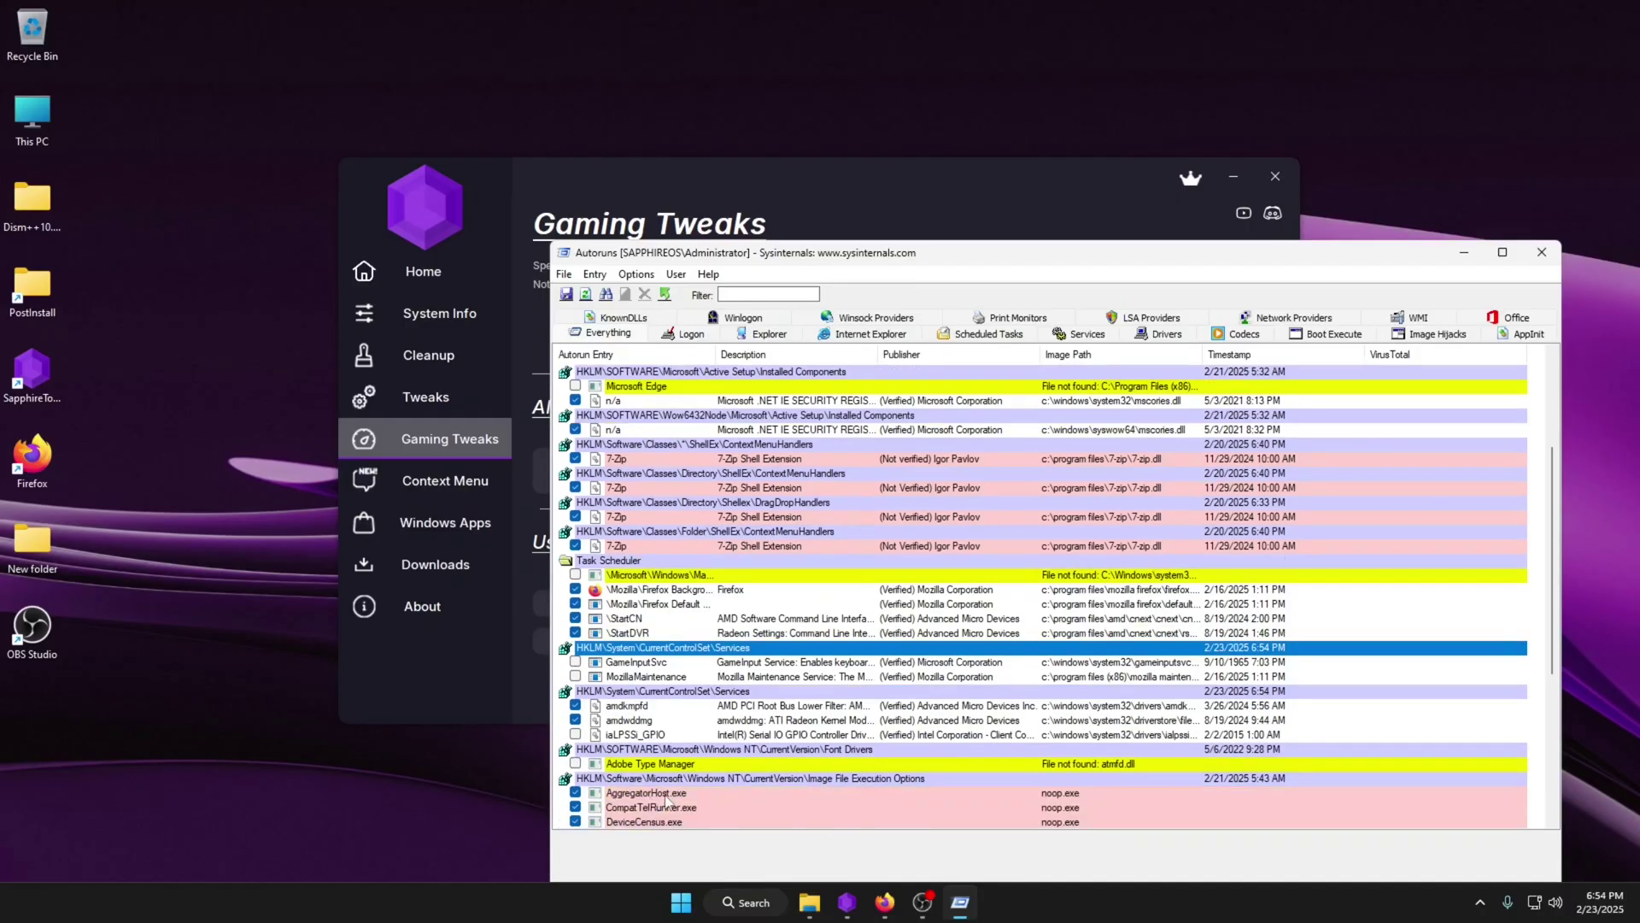
{"action": "scroll", "coordinate": [679, 780], "scroll_direction": "up", "scroll_amount": 4}
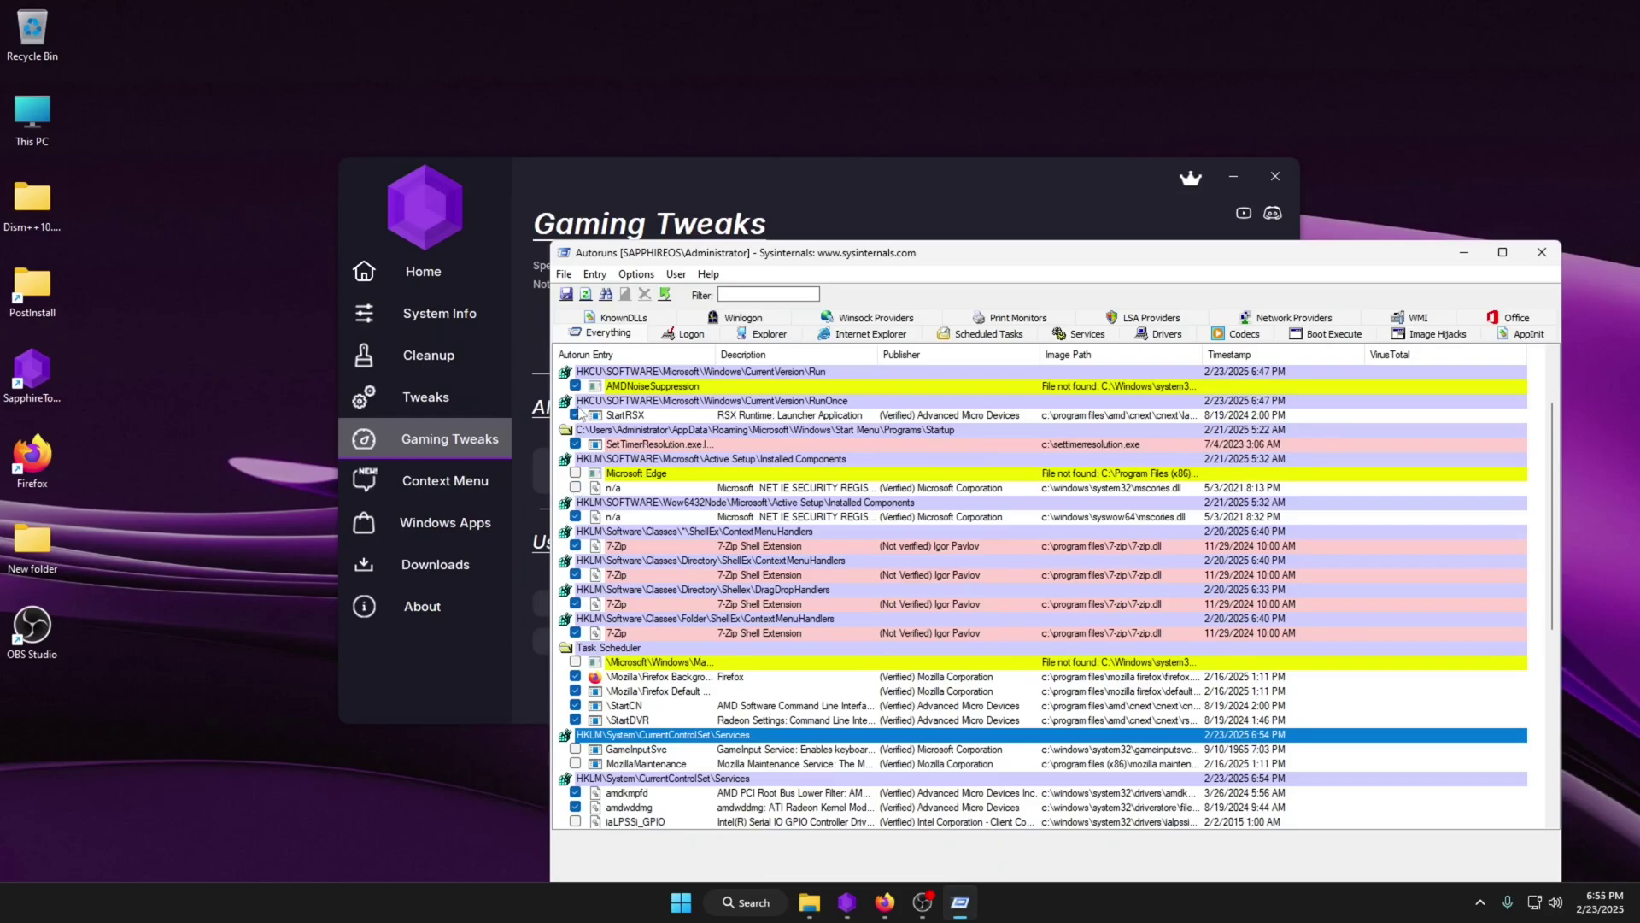
{"action": "scroll", "coordinate": [679, 780], "scroll_direction": "down", "scroll_amount": 4}
{"action": "key", "text": "alt+F4"}
- Launch InSpectre and open Task Manager's live CPU performance graph
{"action": "left_click", "coordinate": [948, 603]}
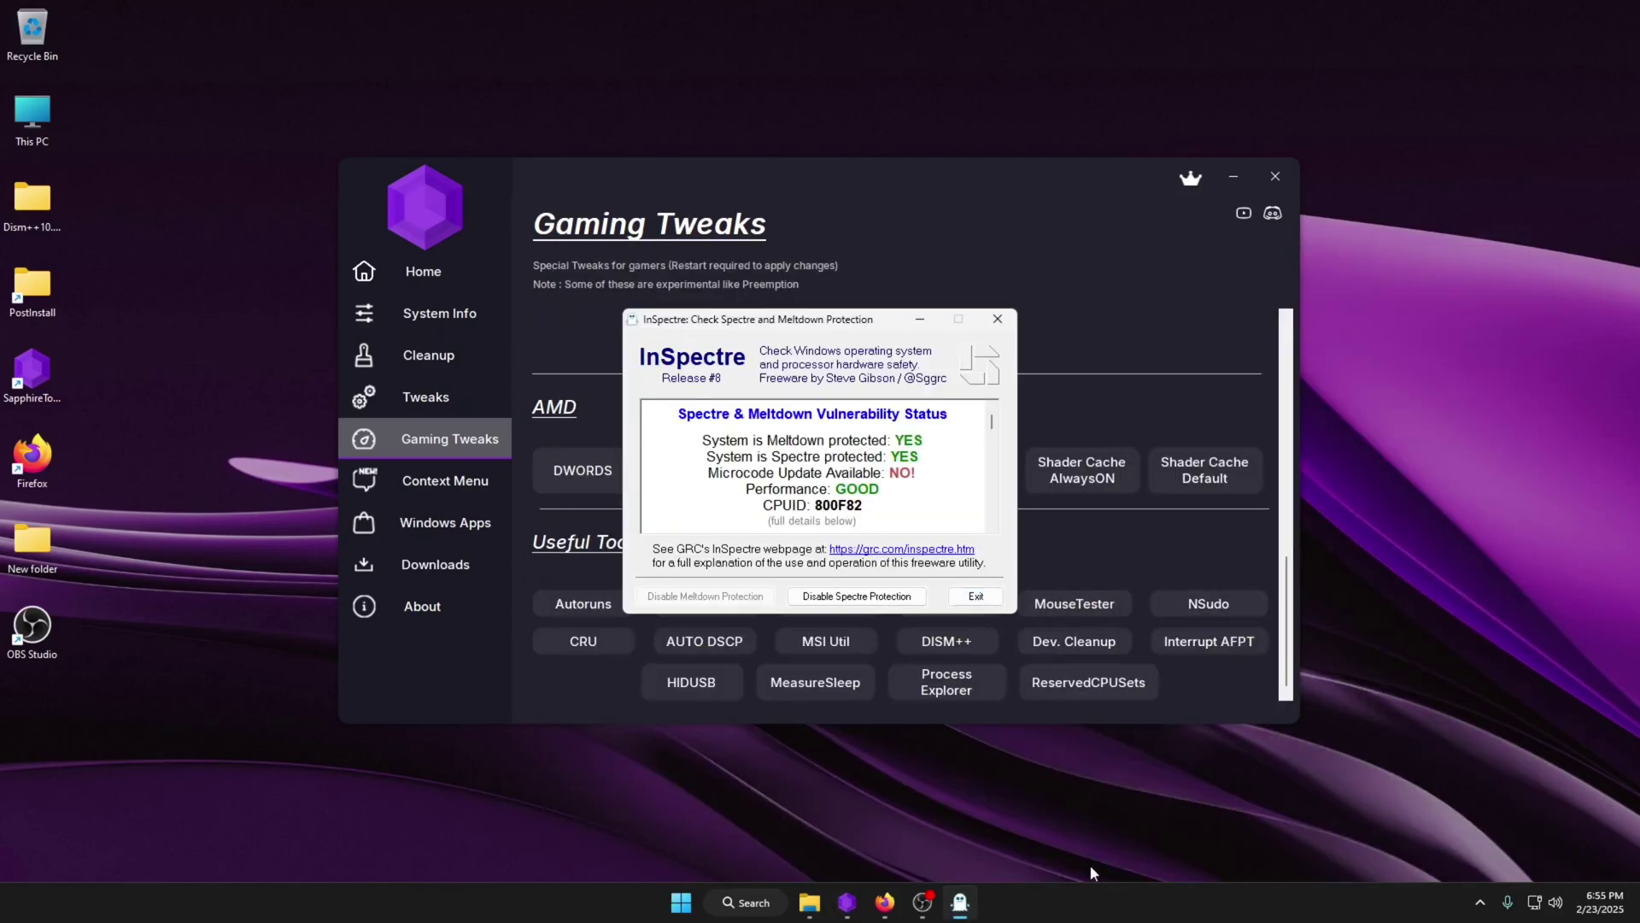
{"action": "right_click", "coordinate": [1222, 904]}
{"action": "left_click", "coordinate": [1258, 835]}
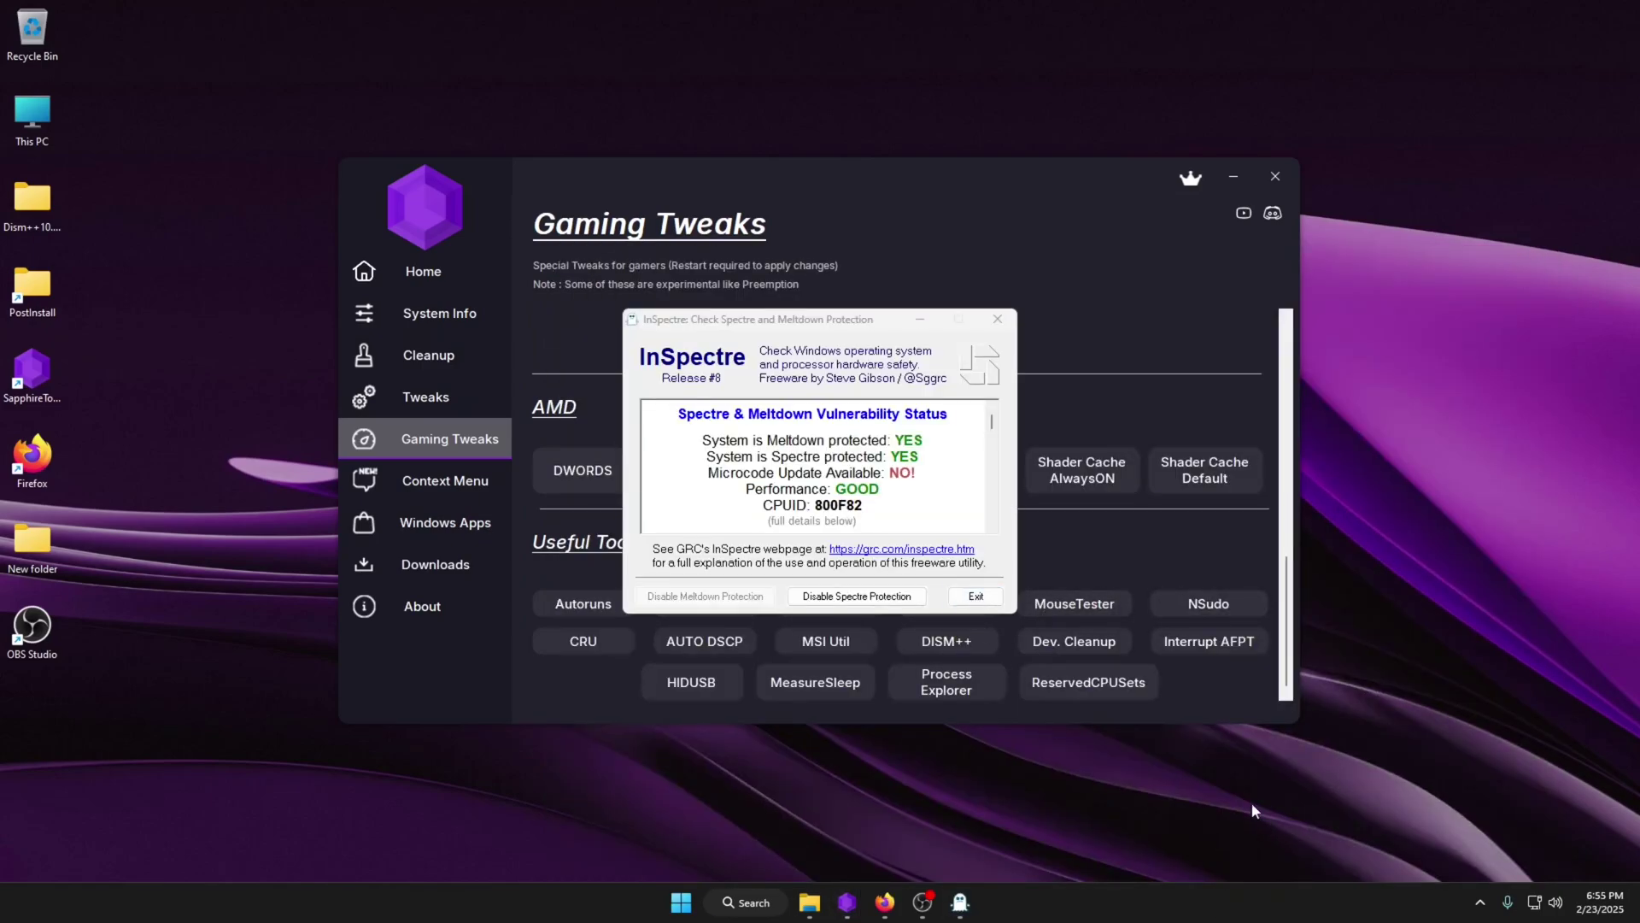
{"action": "left_click", "coordinate": [183, 288]}
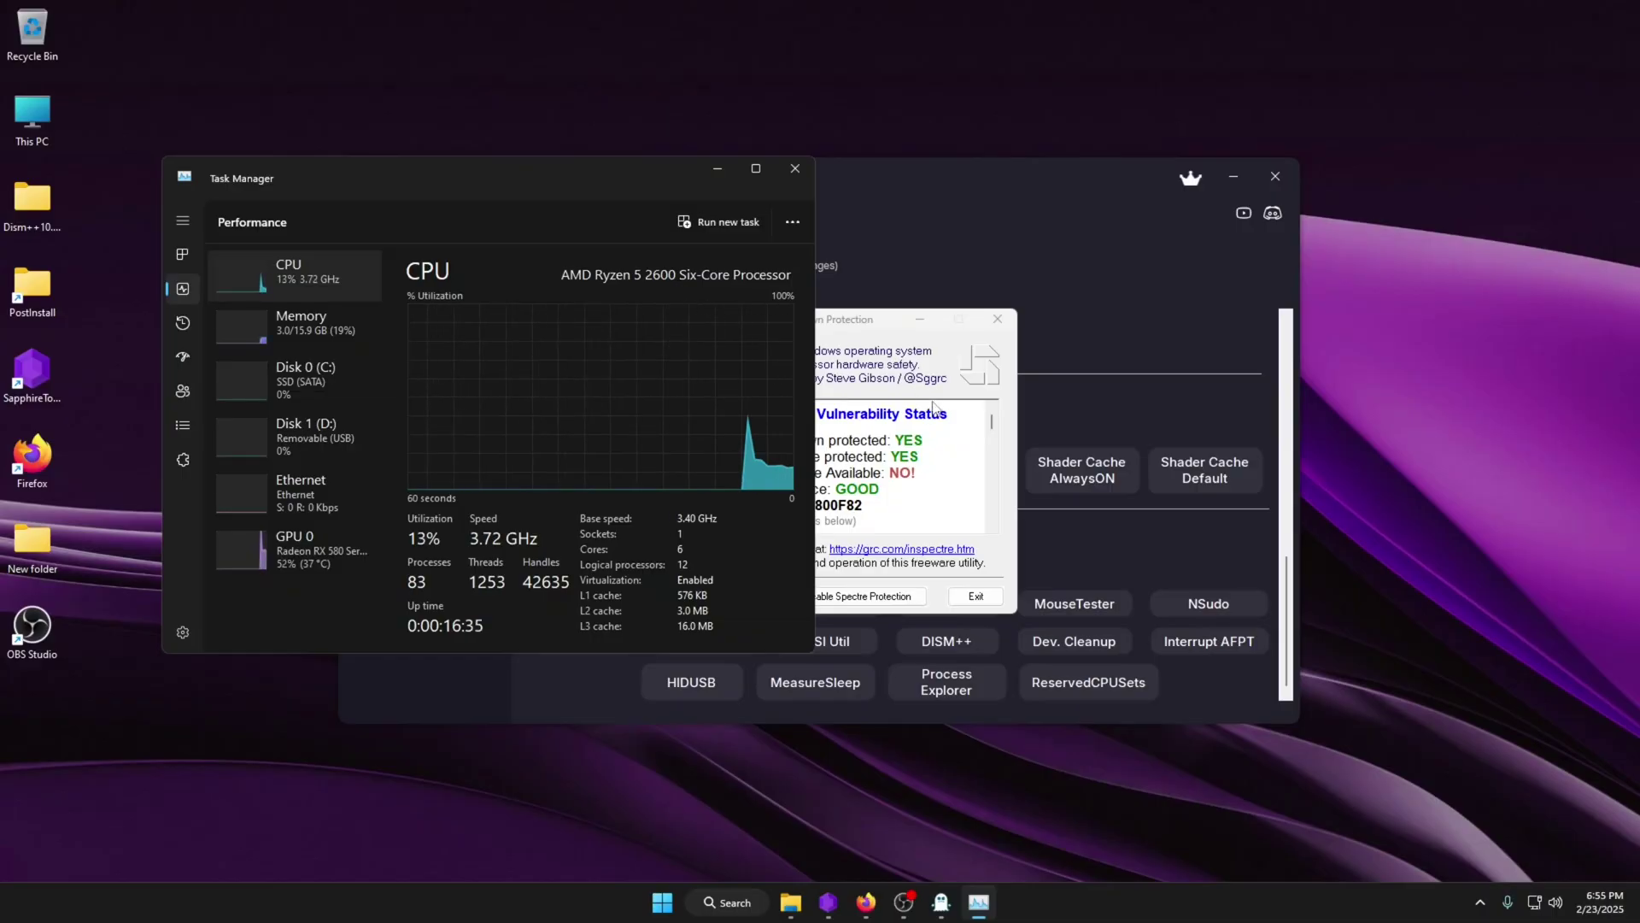
- Disable Spectre protection in InSpectre and exit the checker
{"action": "left_click", "coordinate": [918, 460]}
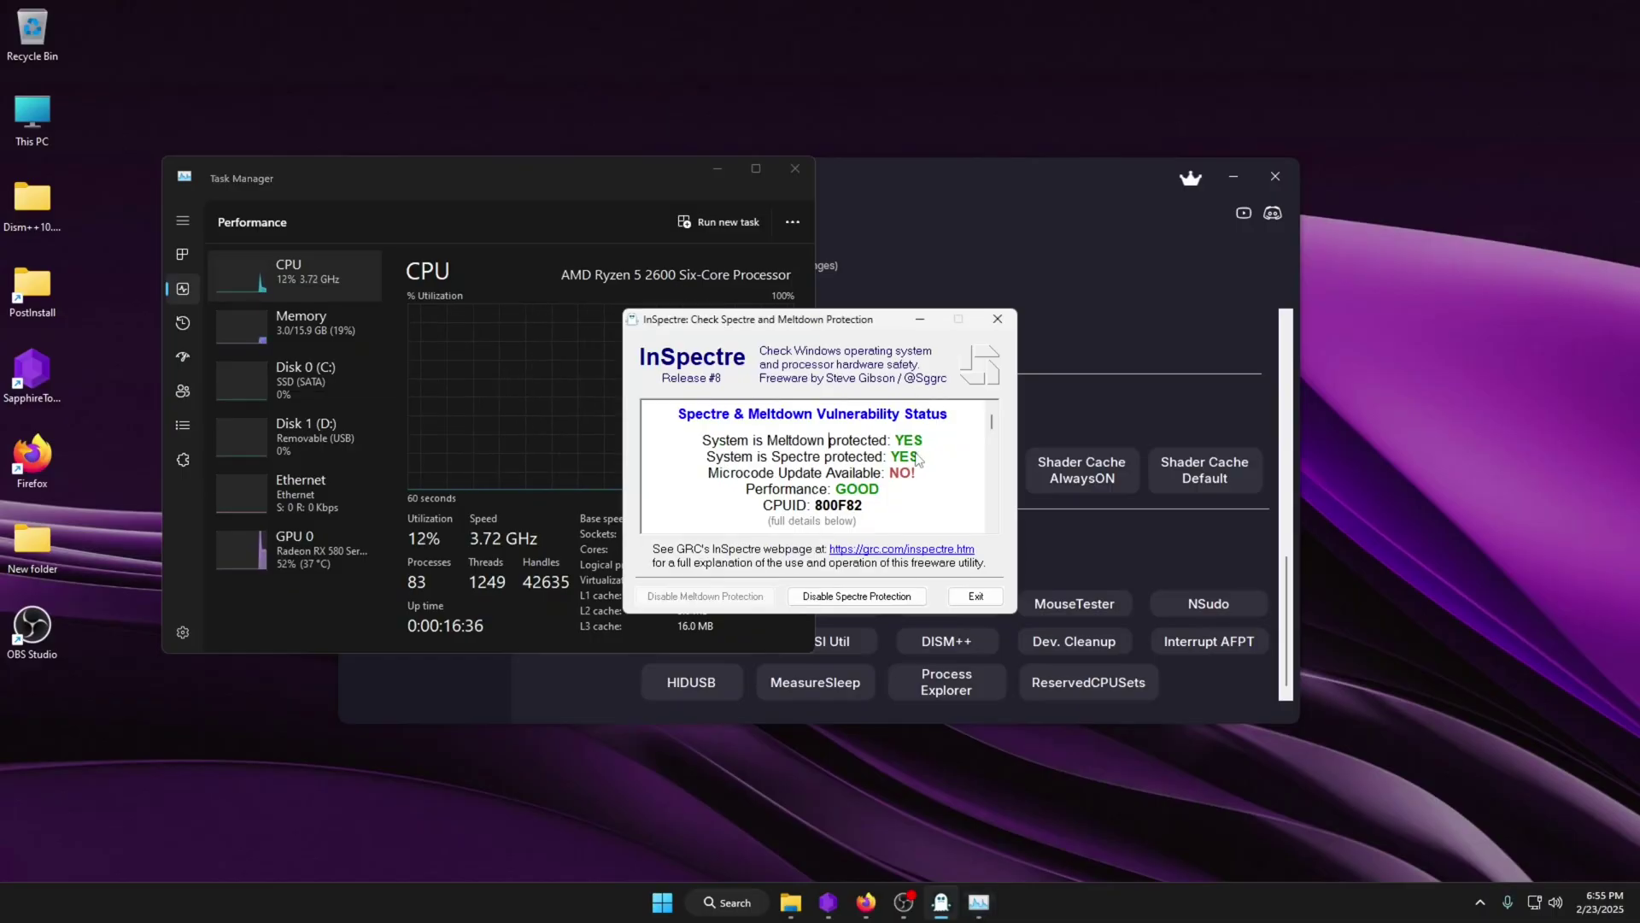
{"action": "left_click", "coordinate": [846, 597]}
{"action": "left_click", "coordinate": [975, 595]}
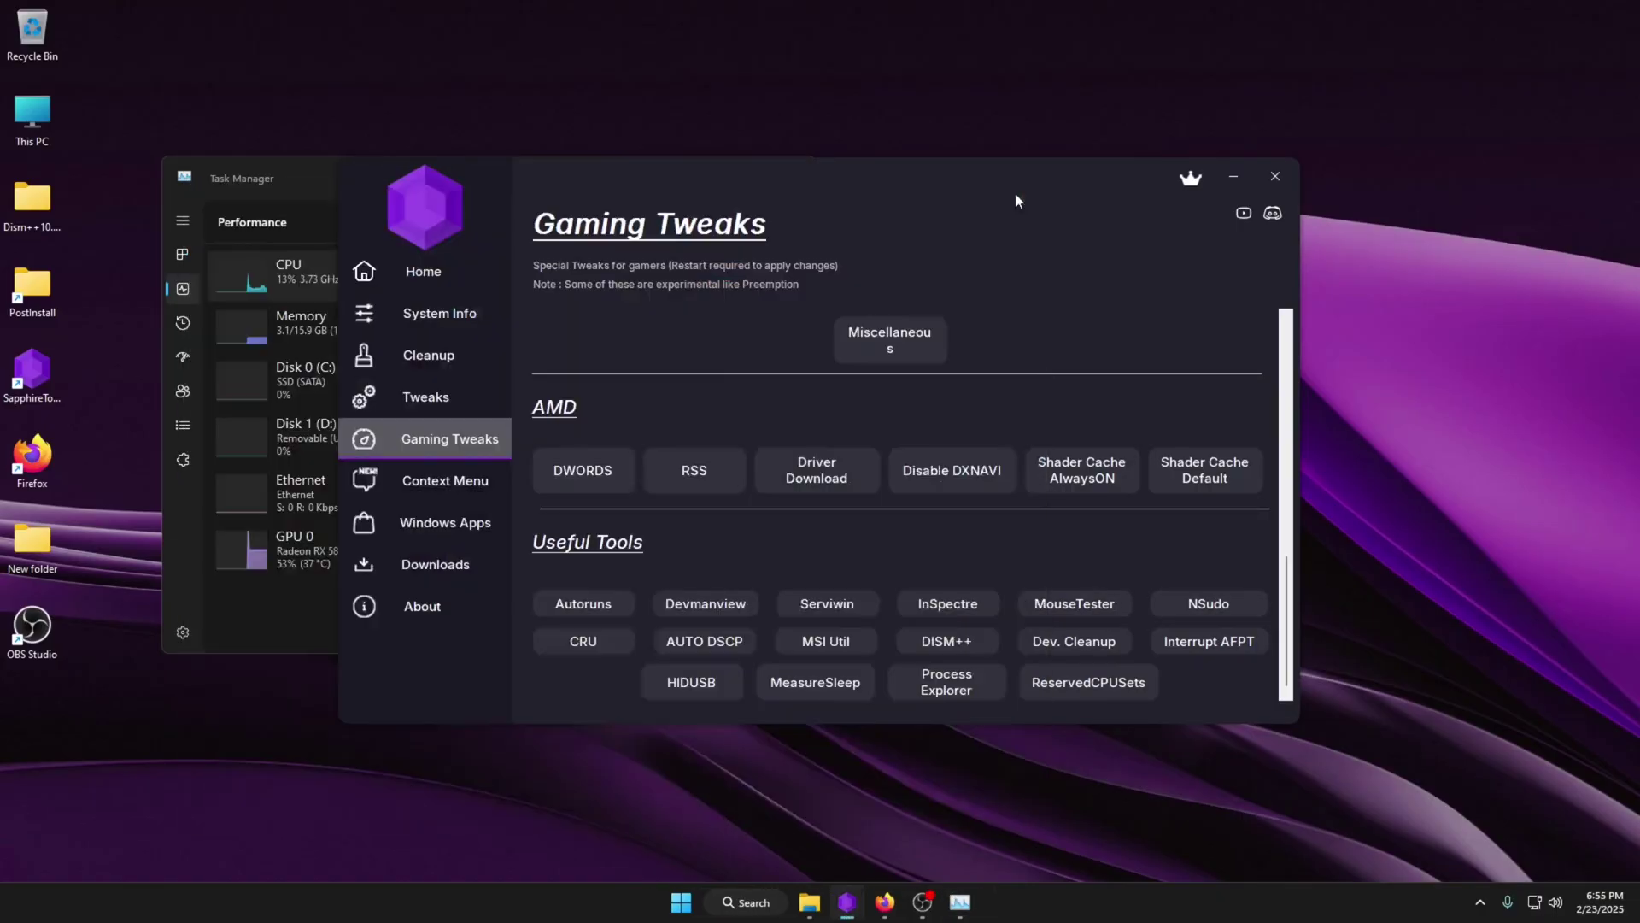
- Switch SapphireTool to its Windows Apps download page
{"action": "left_click", "coordinate": [445, 480]}
{"action": "scroll", "coordinate": [791, 522], "scroll_direction": "down", "scroll_amount": 3}
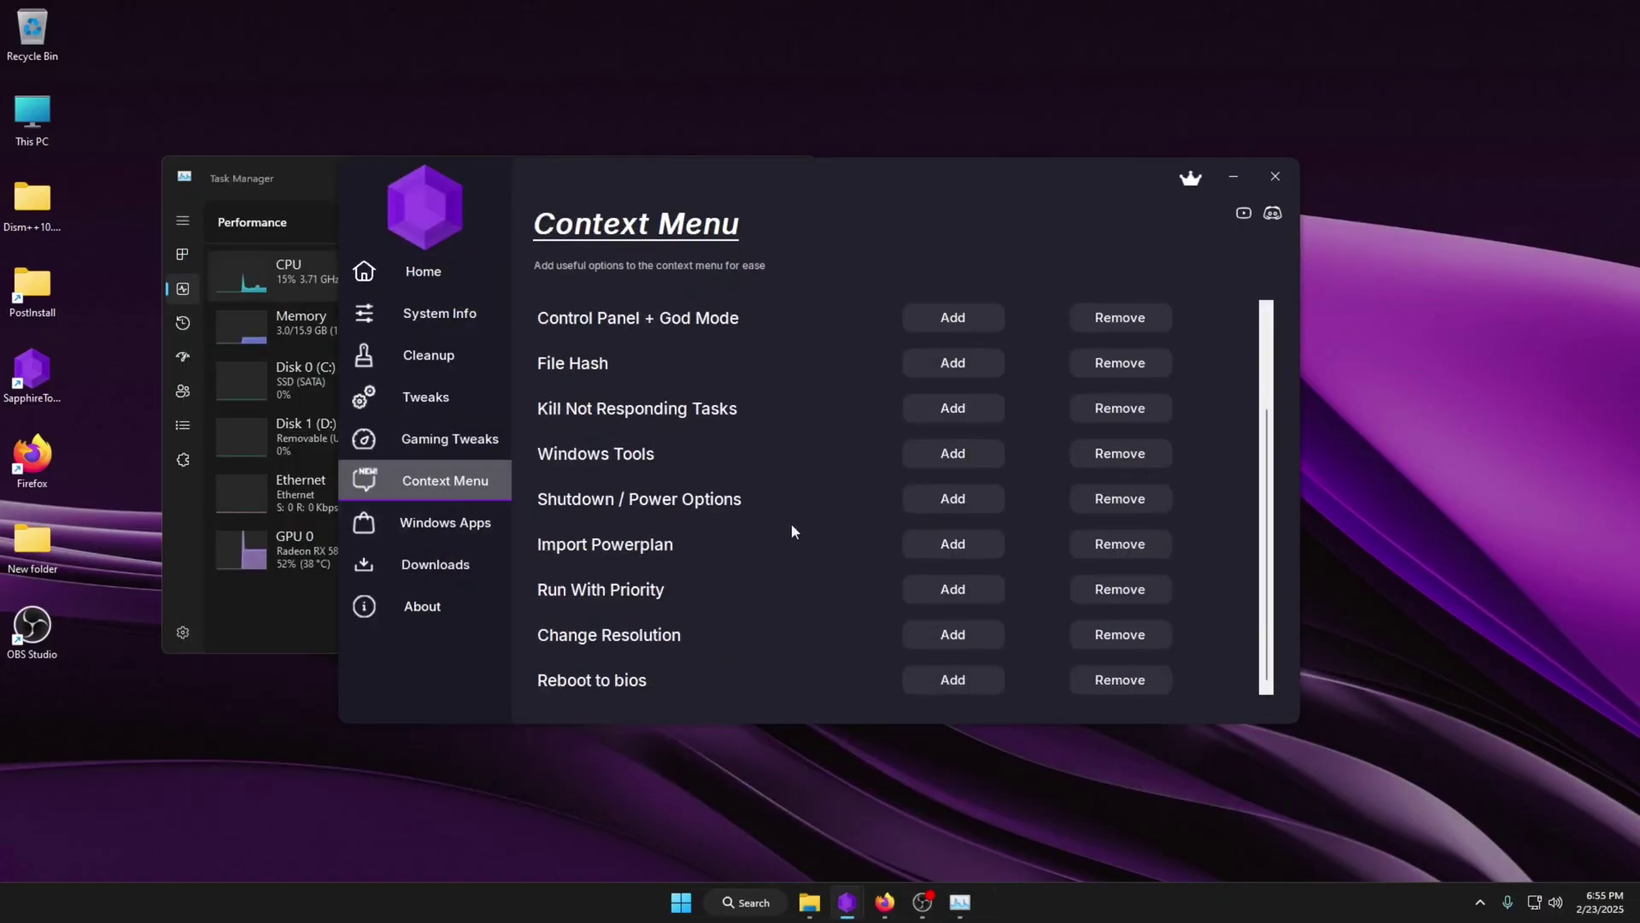
{"action": "left_click", "coordinate": [438, 526]}
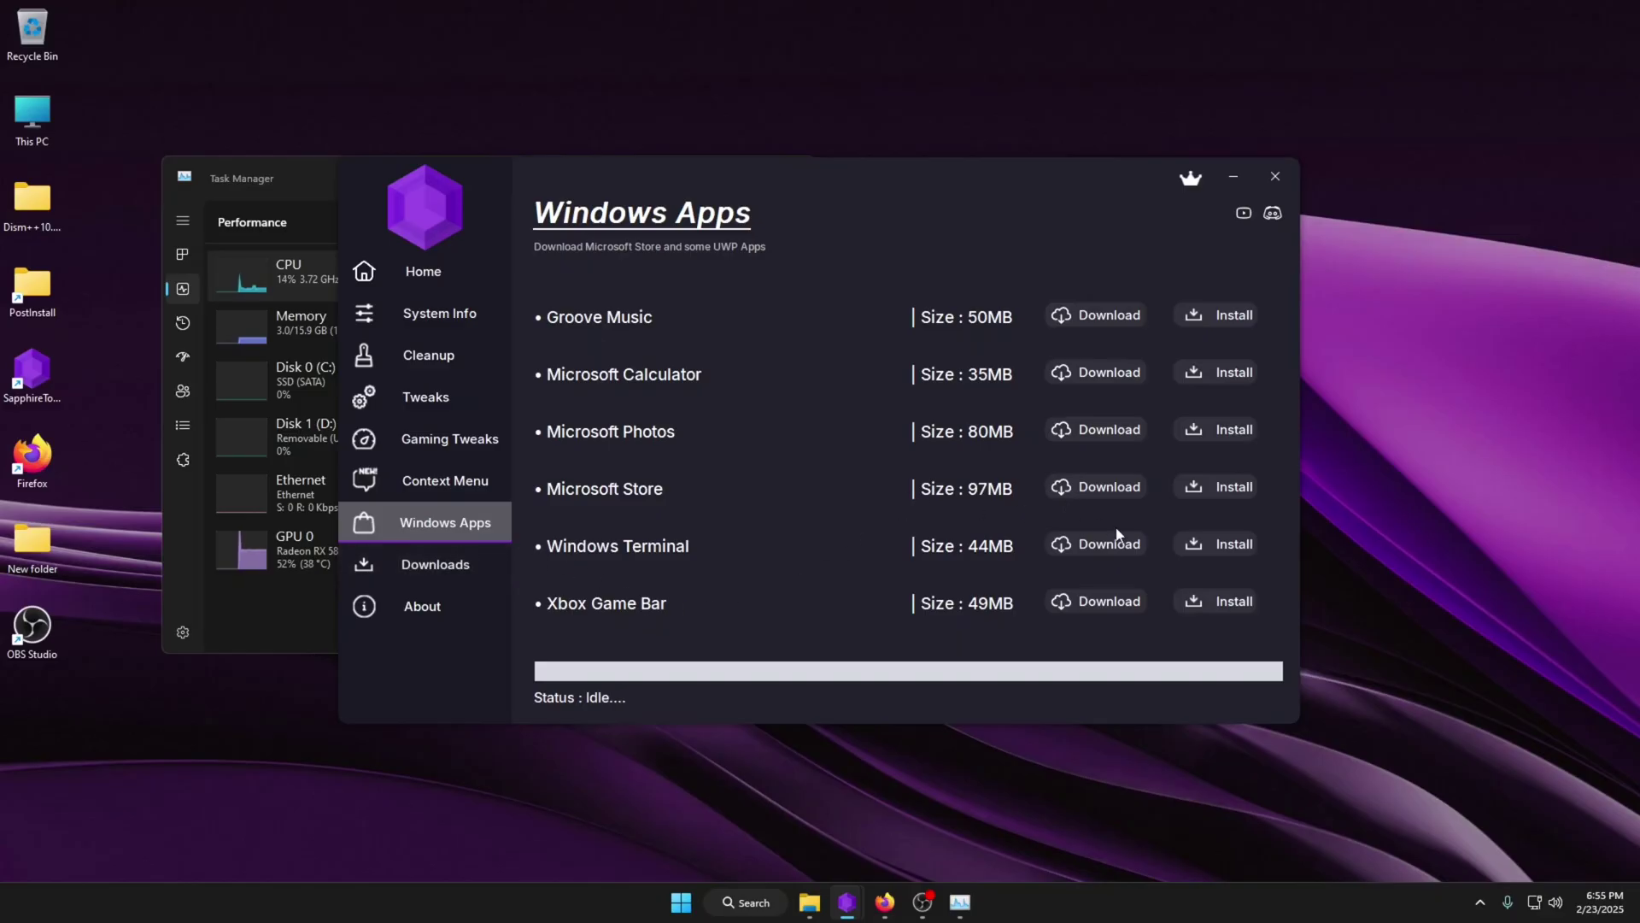
- Download Microsoft Store and run 'wsreset -i' from Run to install it
{"action": "left_click", "coordinate": [1110, 488]}
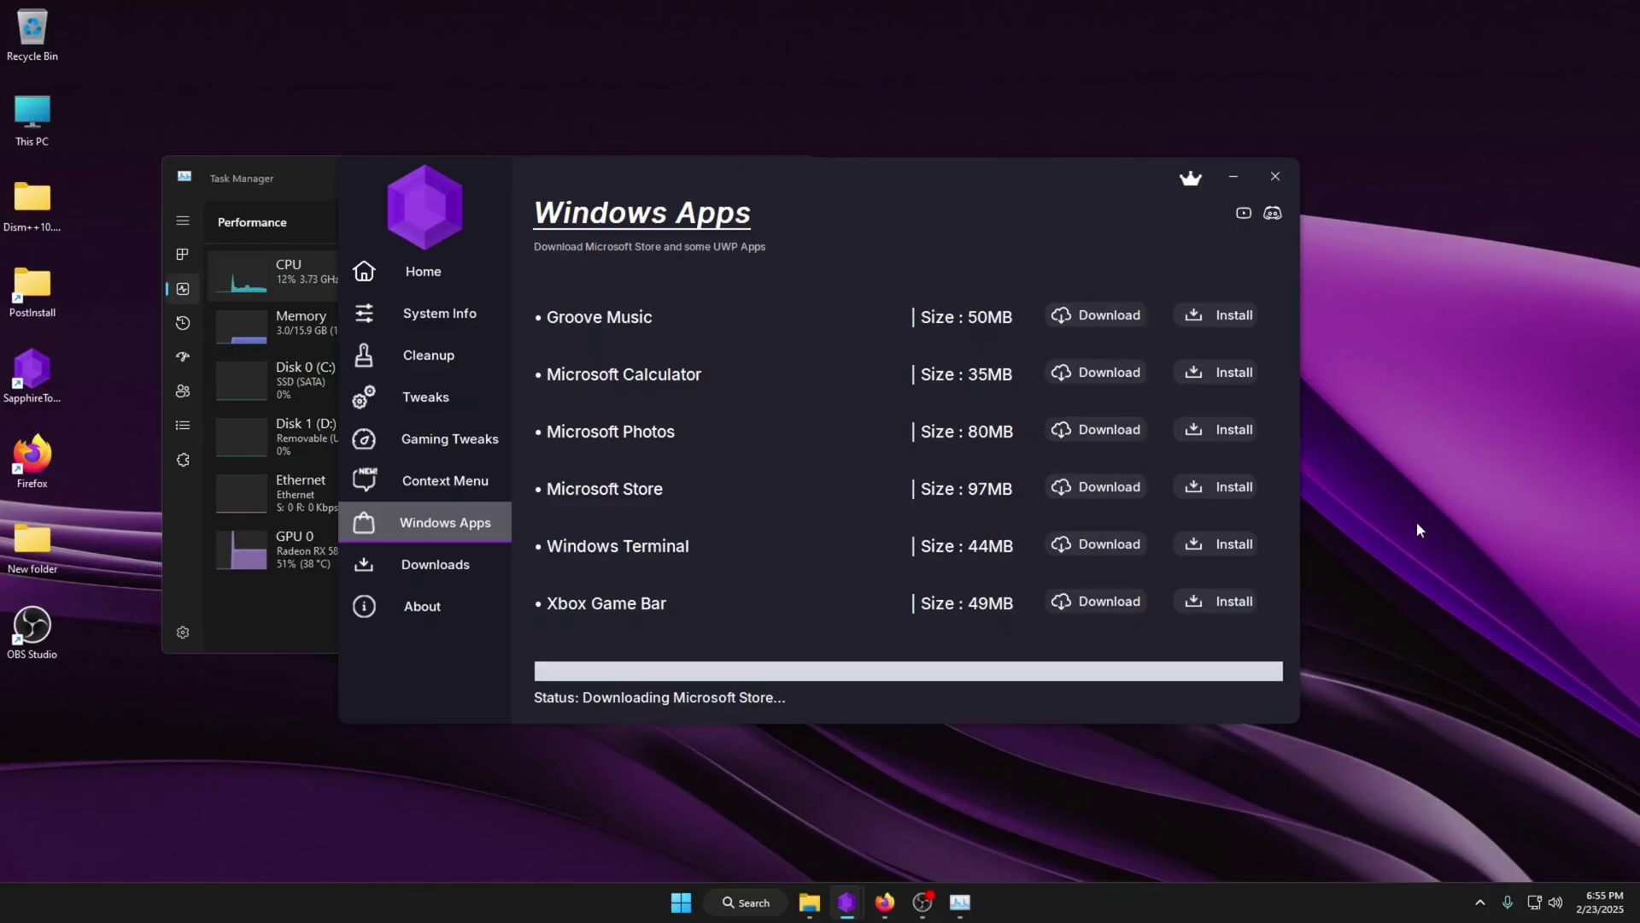
{"action": "key", "text": "super+r"}
{"action": "type", "text": "ws"}
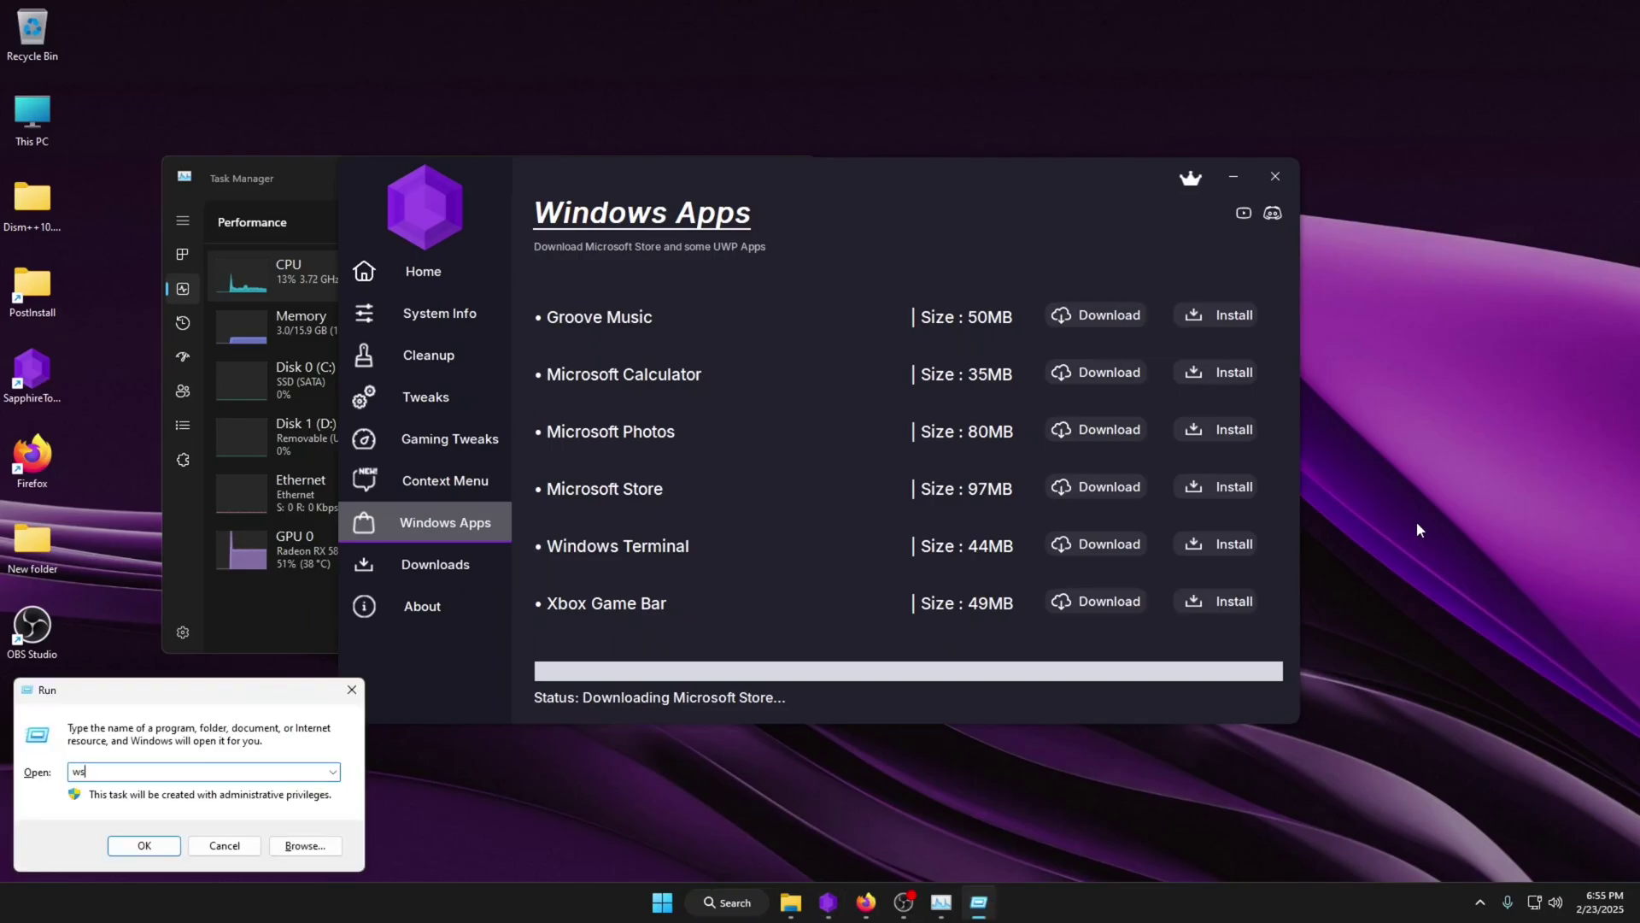
{"action": "type", "text": "reset -i"}
{"action": "key", "text": "Return"}
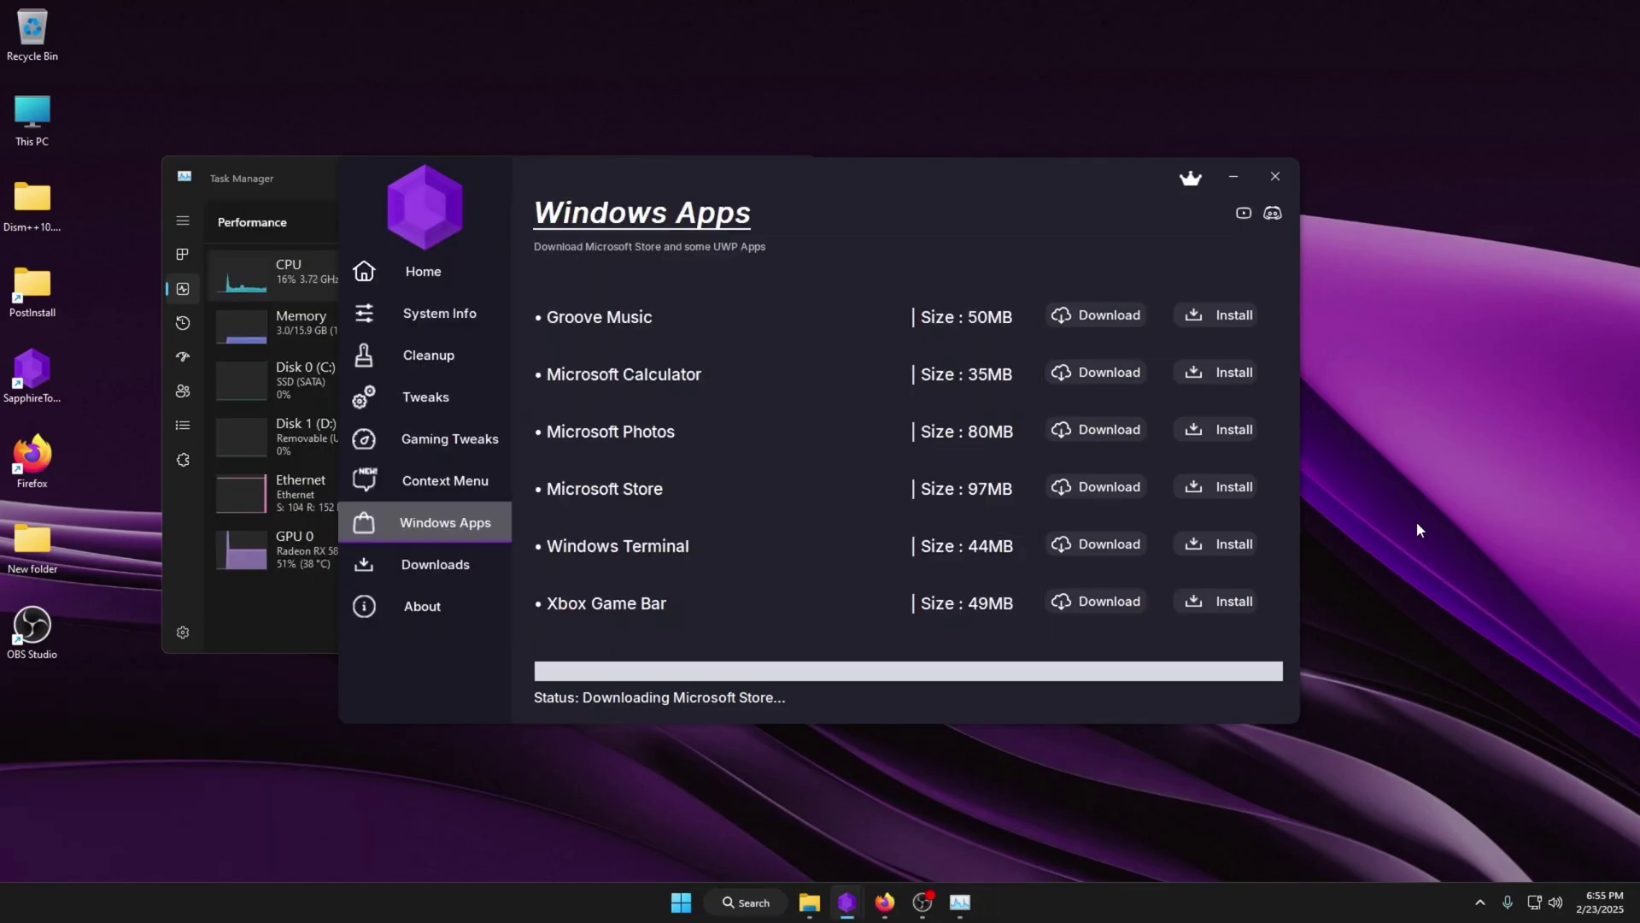
{"action": "key", "text": "super"}
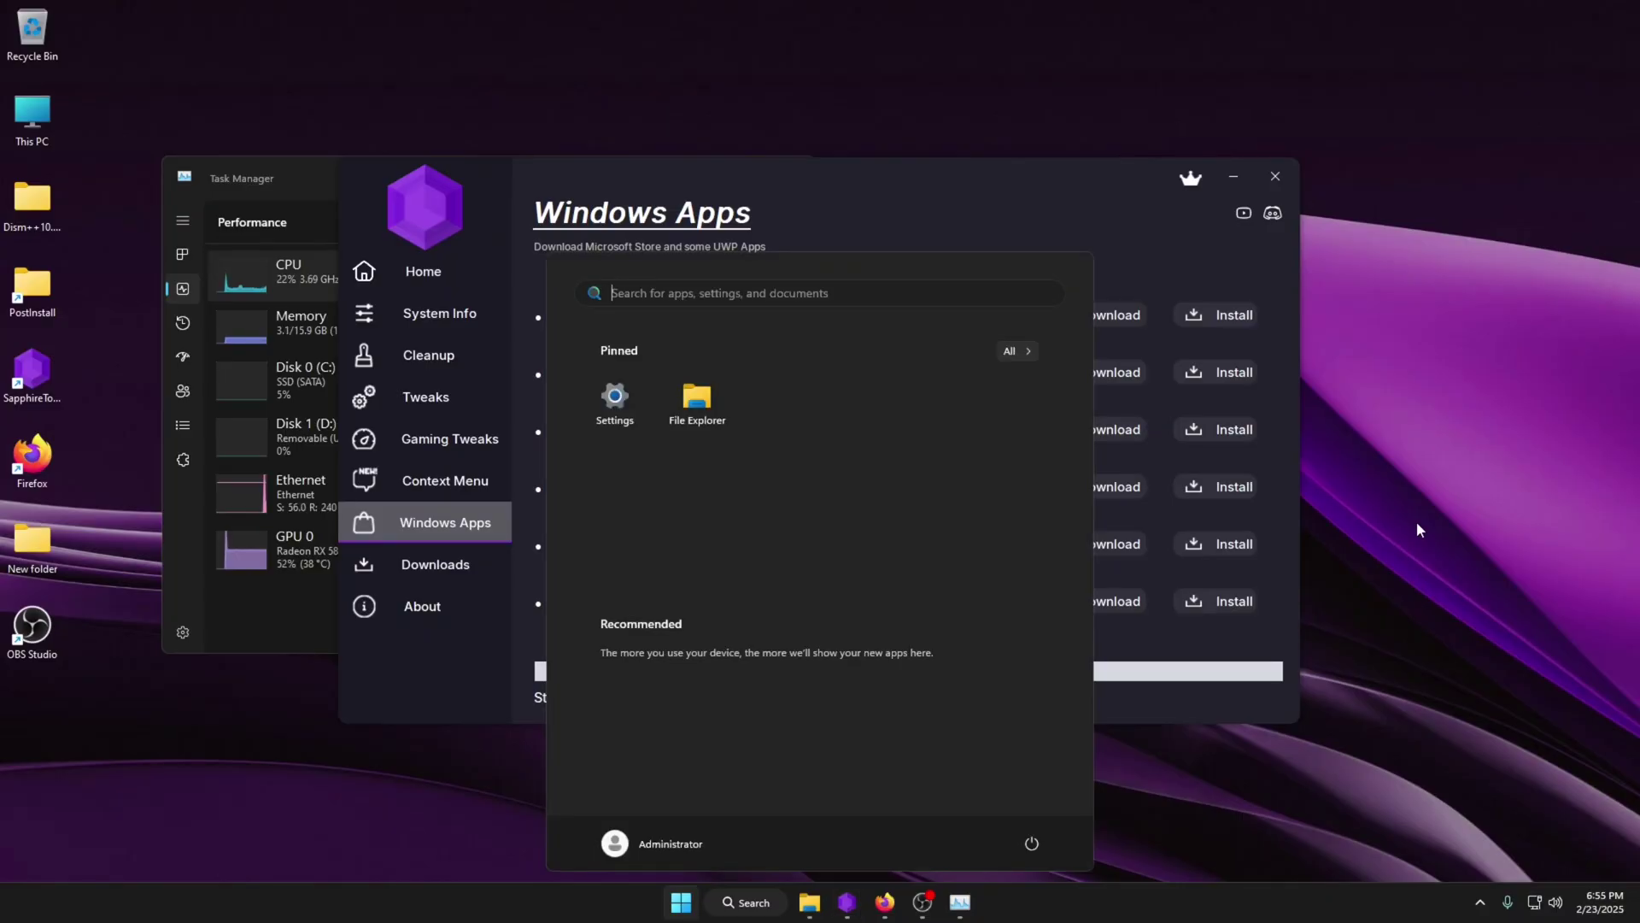
{"action": "key", "text": "super"}
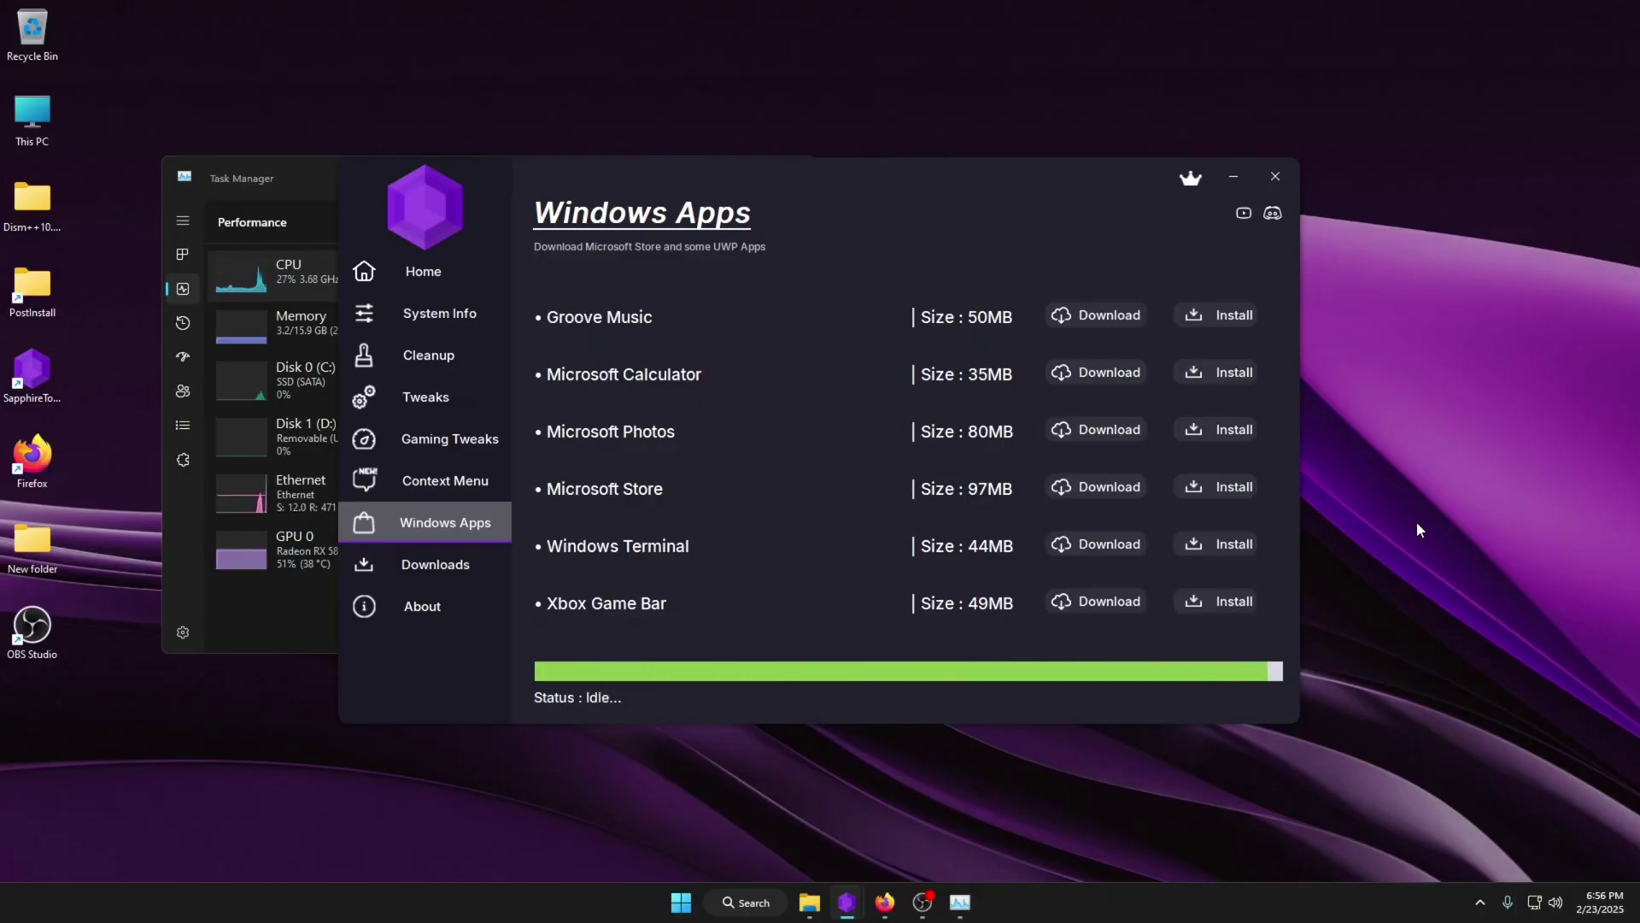
- Dismiss the download-completed popup and close the extra SapphireTool Downloads window
{"action": "left_click", "coordinate": [897, 472]}
{"action": "mouse_move", "coordinate": [846, 902]}
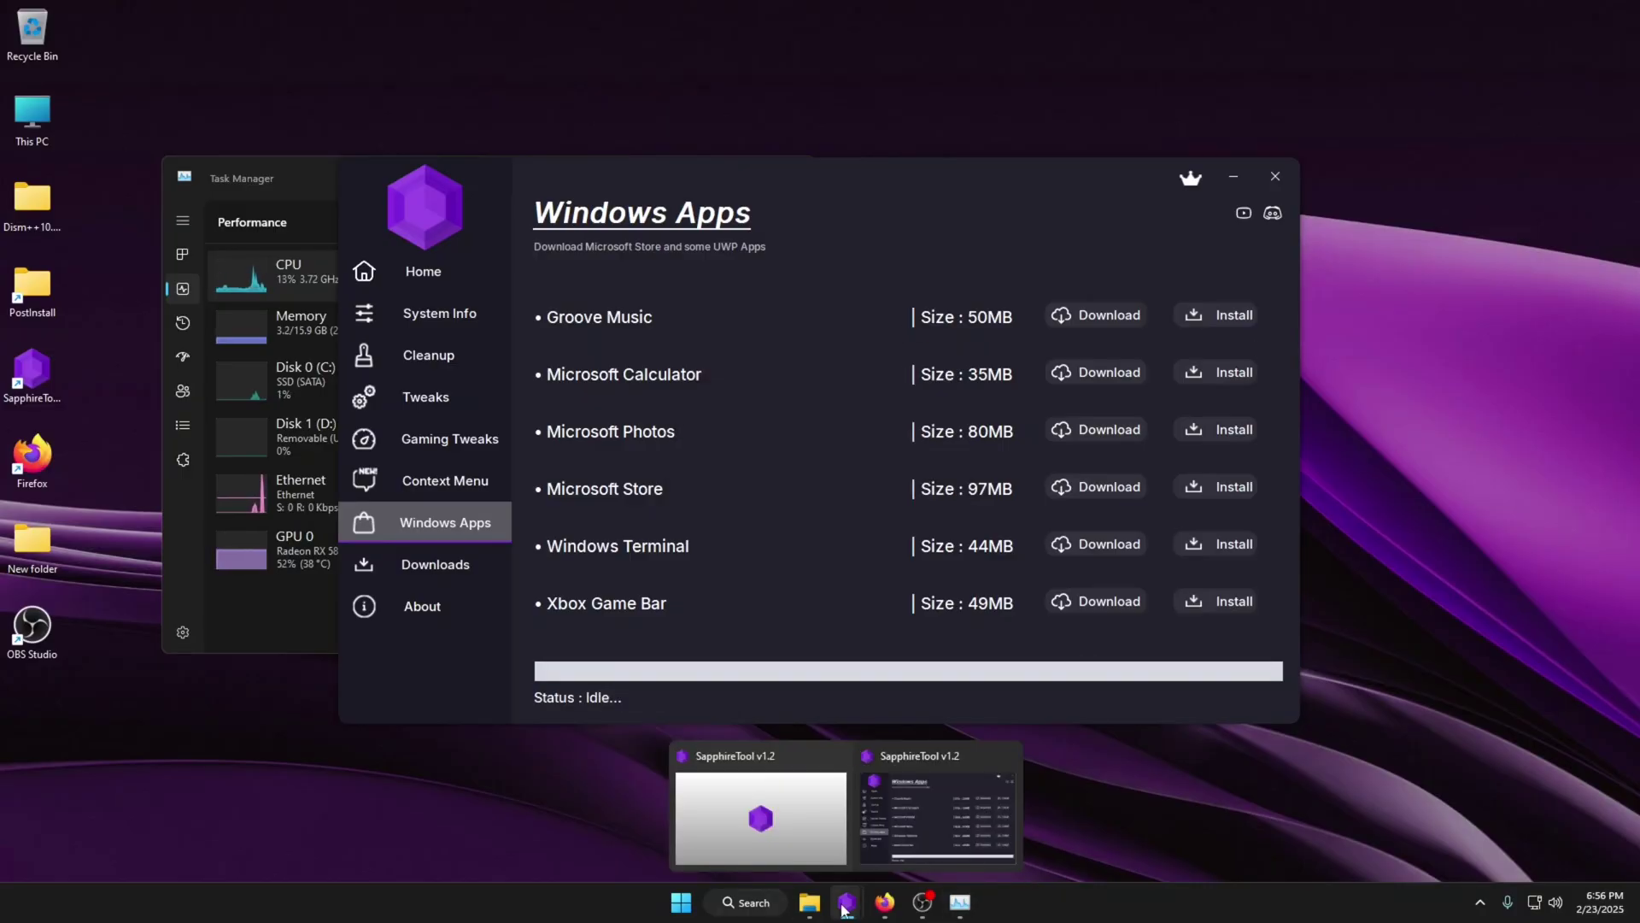
{"action": "left_click", "coordinate": [832, 805]}
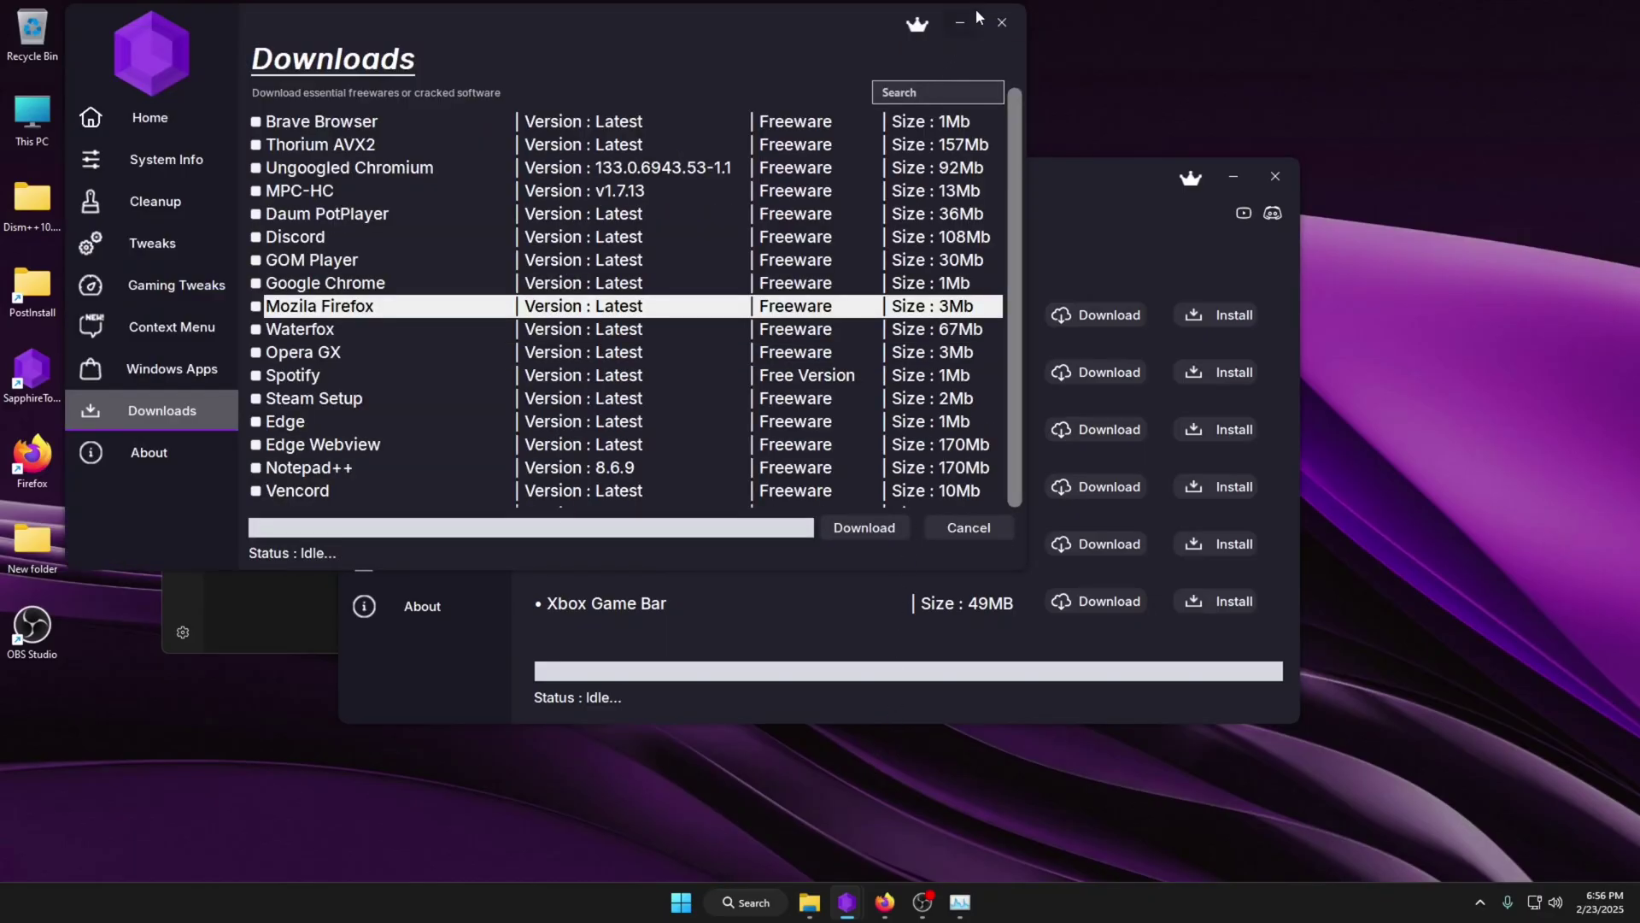
{"action": "left_click", "coordinate": [1005, 33]}
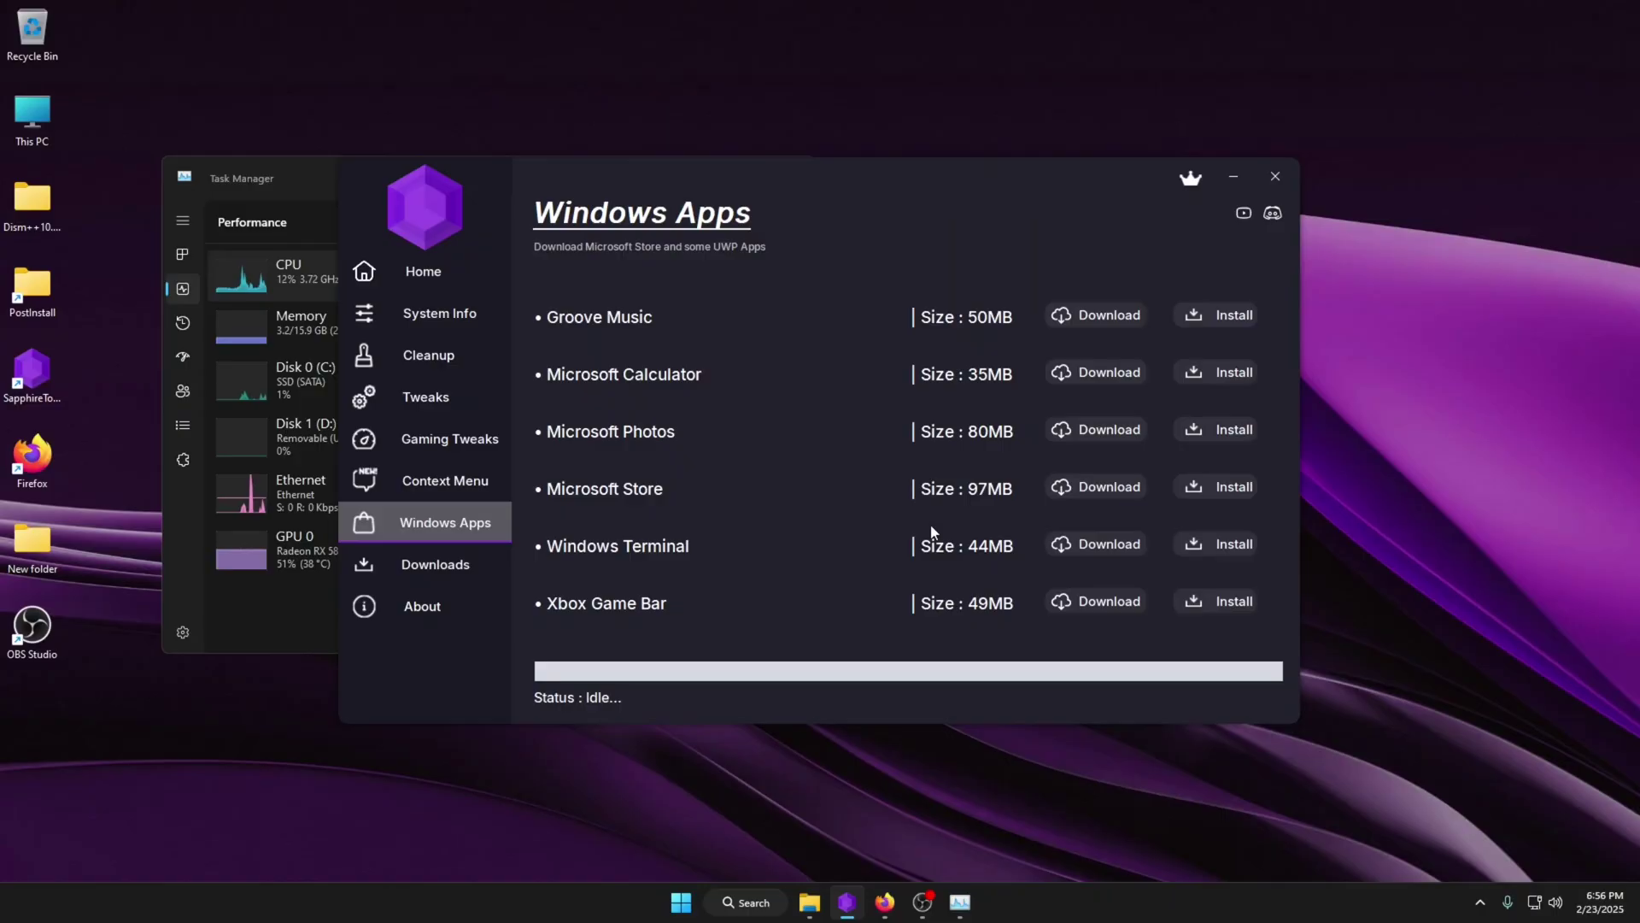
- Open Microsoft Store from Start and install Roblox from its product page
{"action": "left_click", "coordinate": [688, 899]}
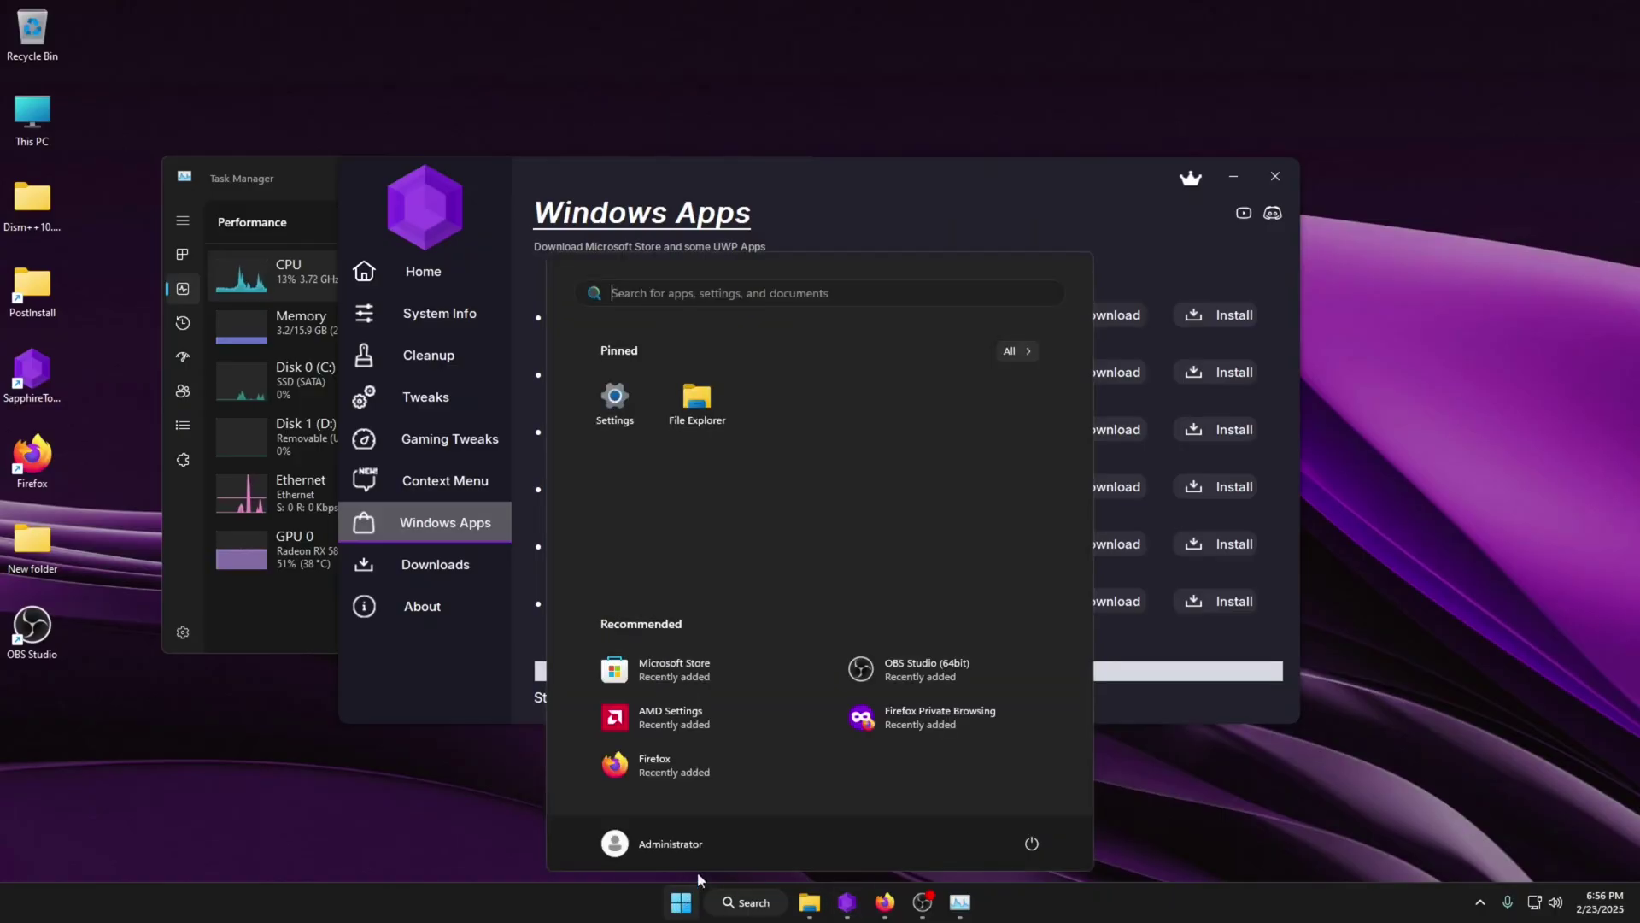
{"action": "left_click", "coordinate": [725, 673]}
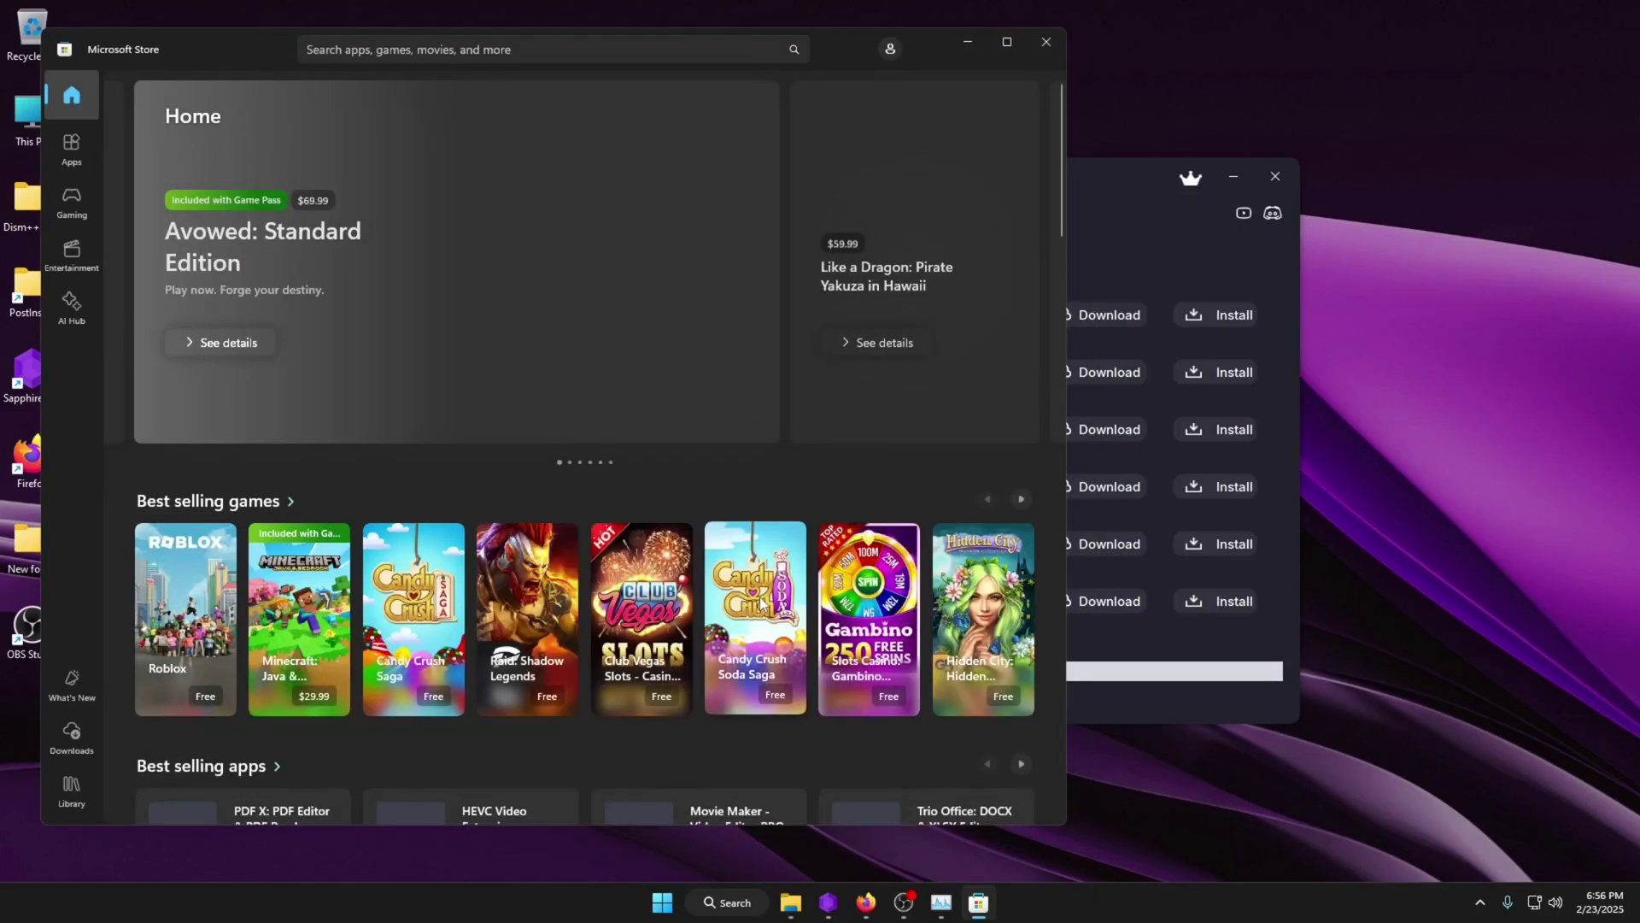
{"action": "mouse_move", "coordinate": [760, 600]}
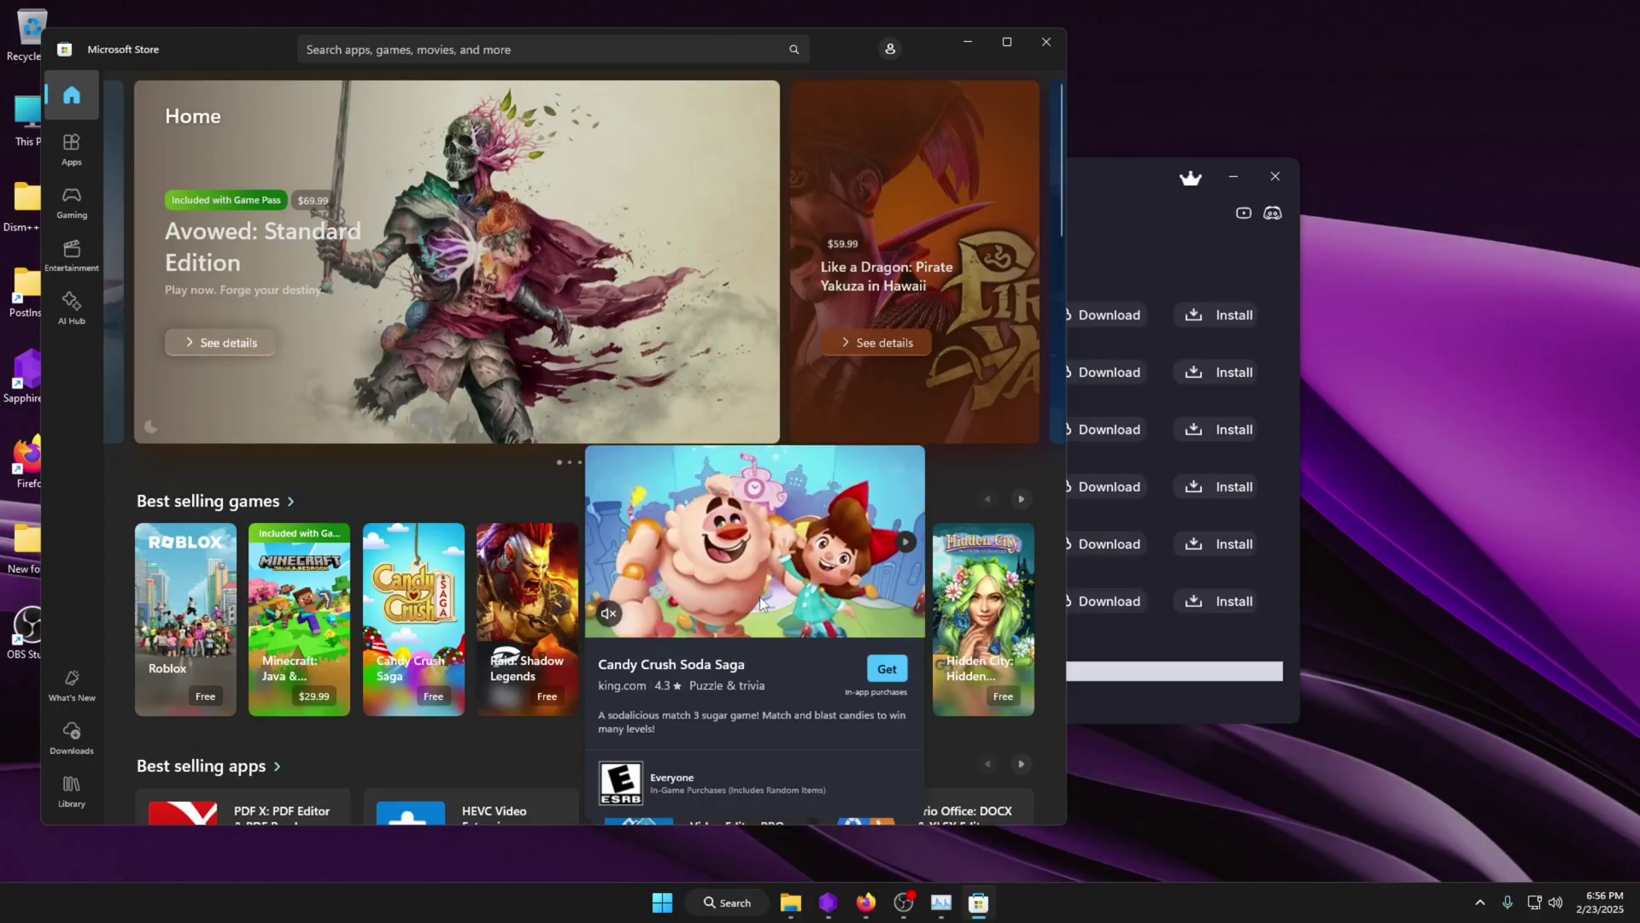
{"action": "left_click", "coordinate": [162, 591]}
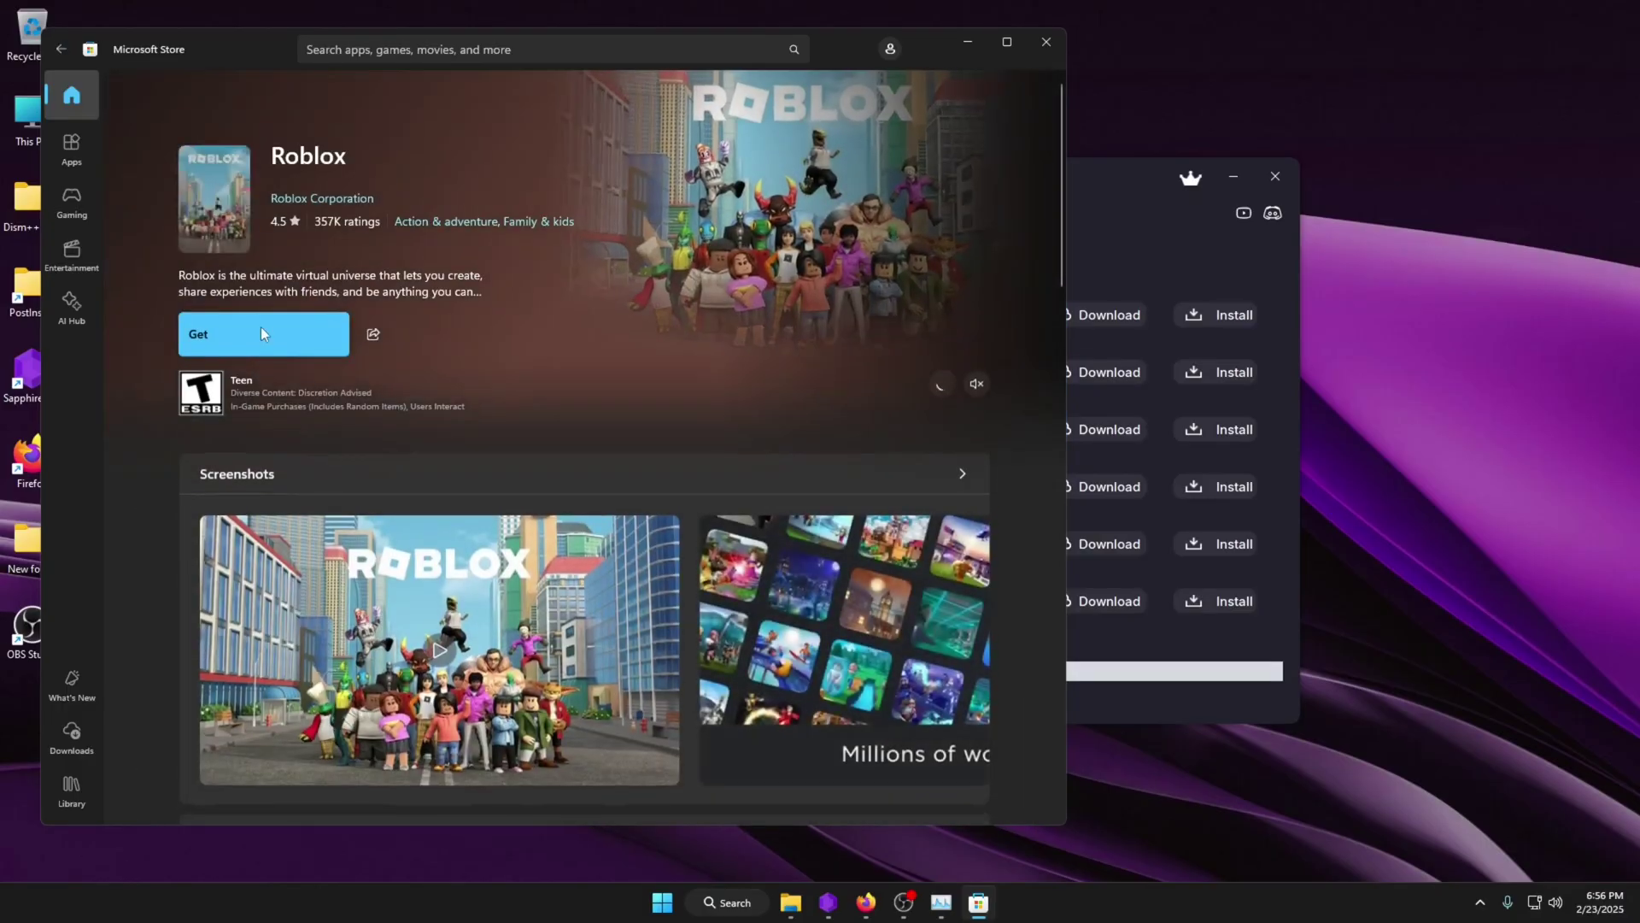
{"action": "left_click", "coordinate": [278, 331]}
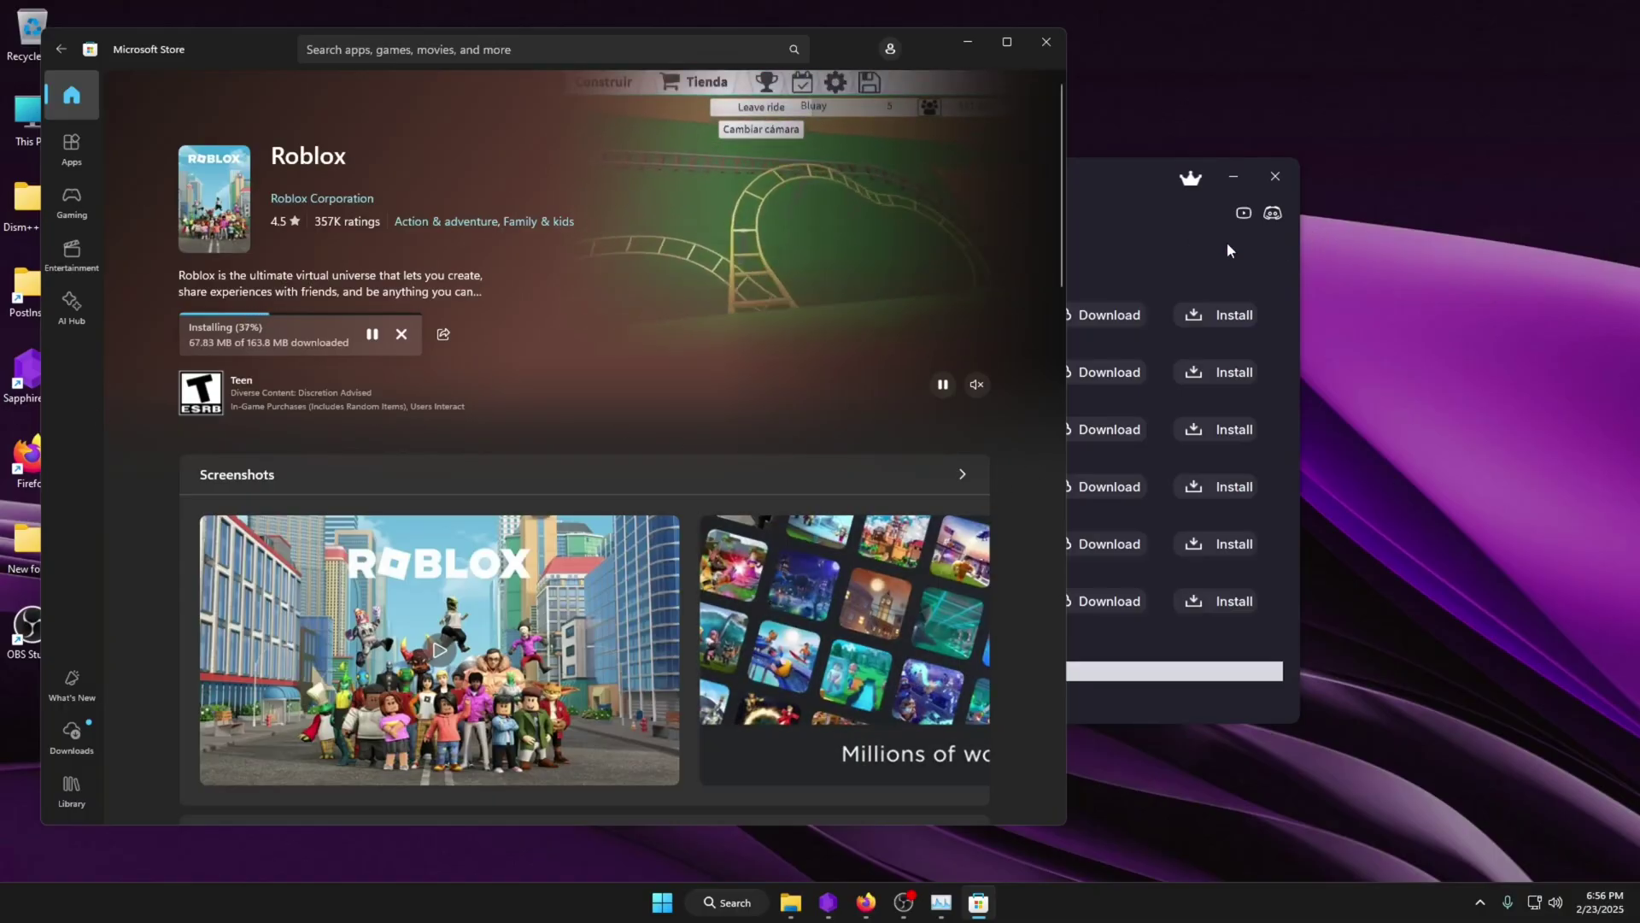
- Bring SapphireTool forward on its Tweaks page
{"action": "double_click", "coordinate": [26, 371]}
{"action": "left_click", "coordinate": [425, 396]}
{"action": "scroll", "coordinate": [1014, 469], "scroll_direction": "up", "scroll_amount": 3}
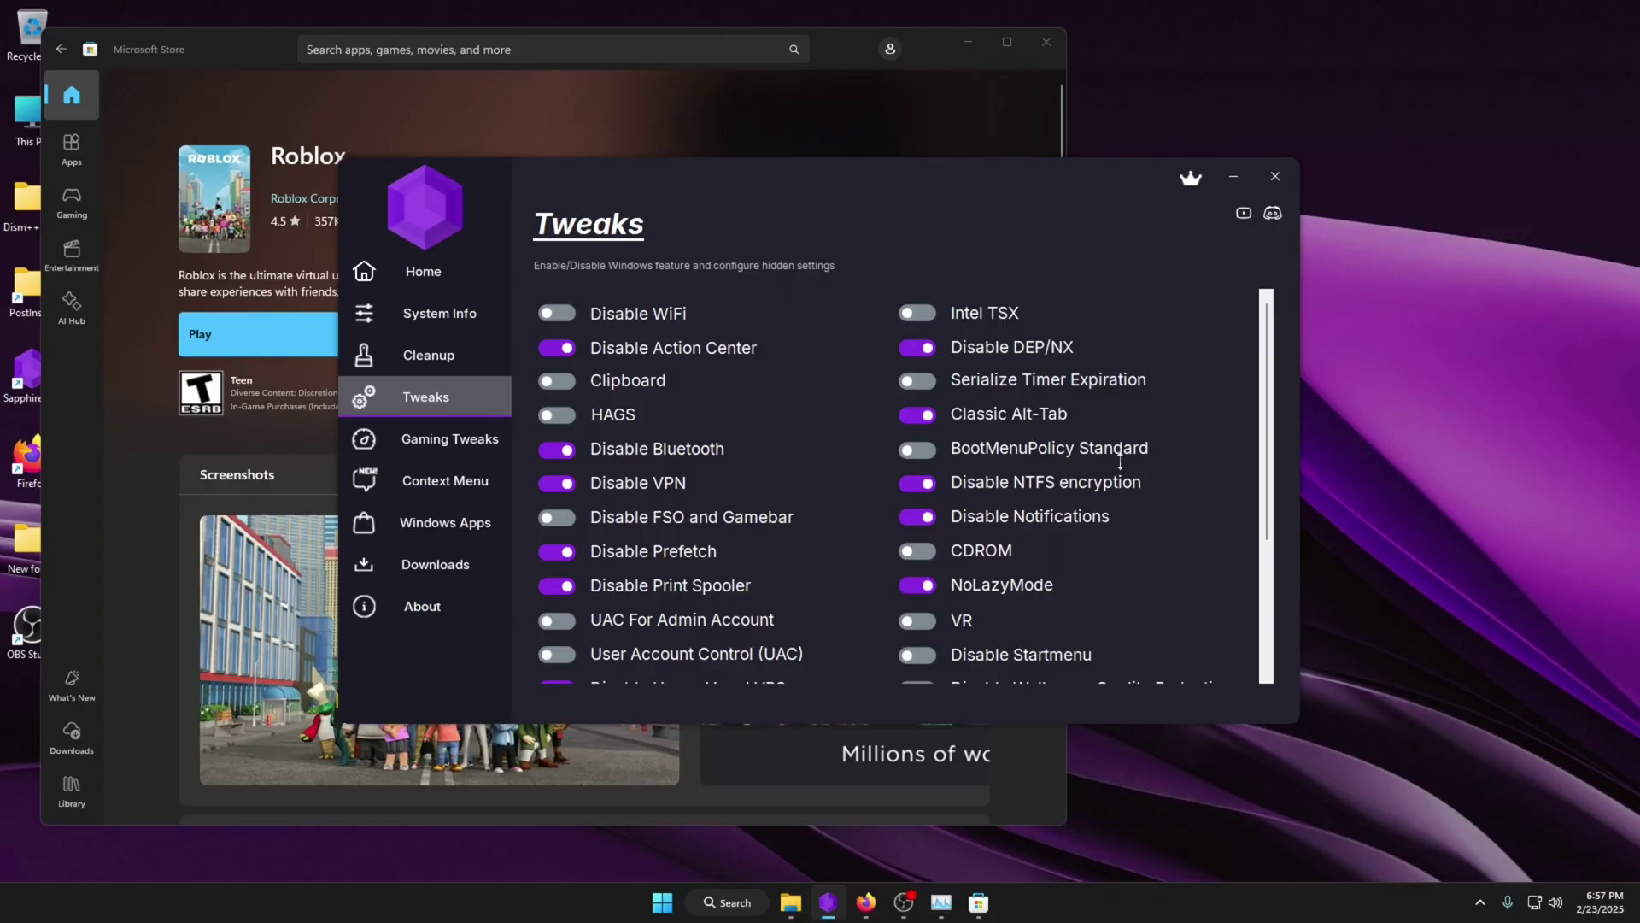
- Launch Roblox from Microsoft Store and open This PC in File Explorer
{"action": "left_click", "coordinate": [467, 147]}
{"action": "left_click", "coordinate": [261, 338]}
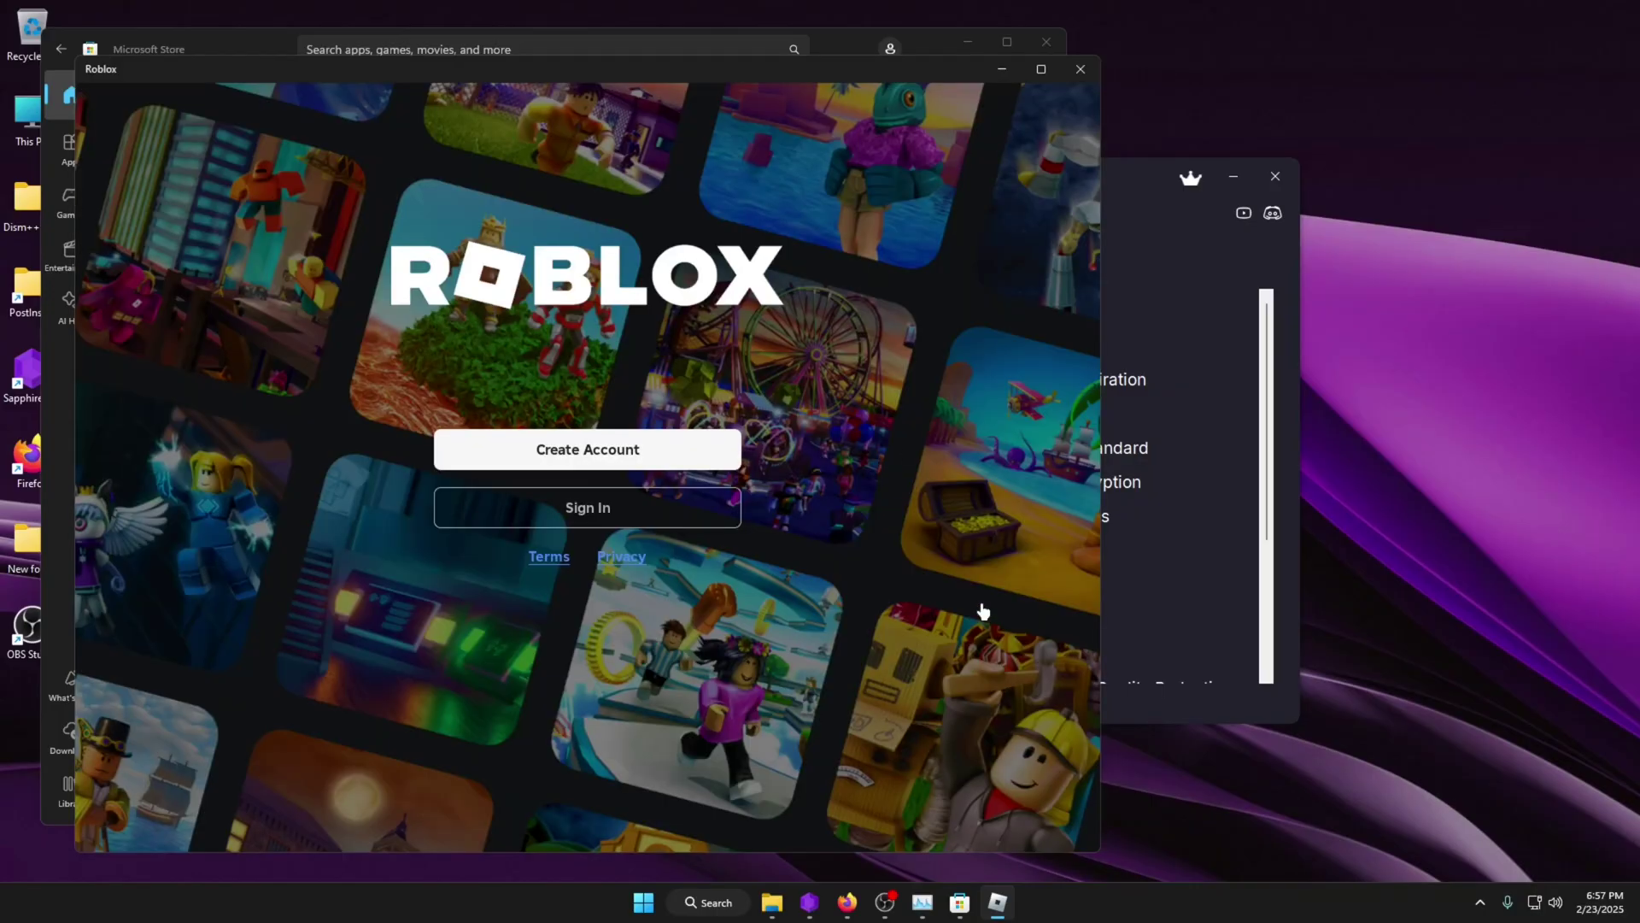
{"action": "left_click", "coordinate": [771, 904]}
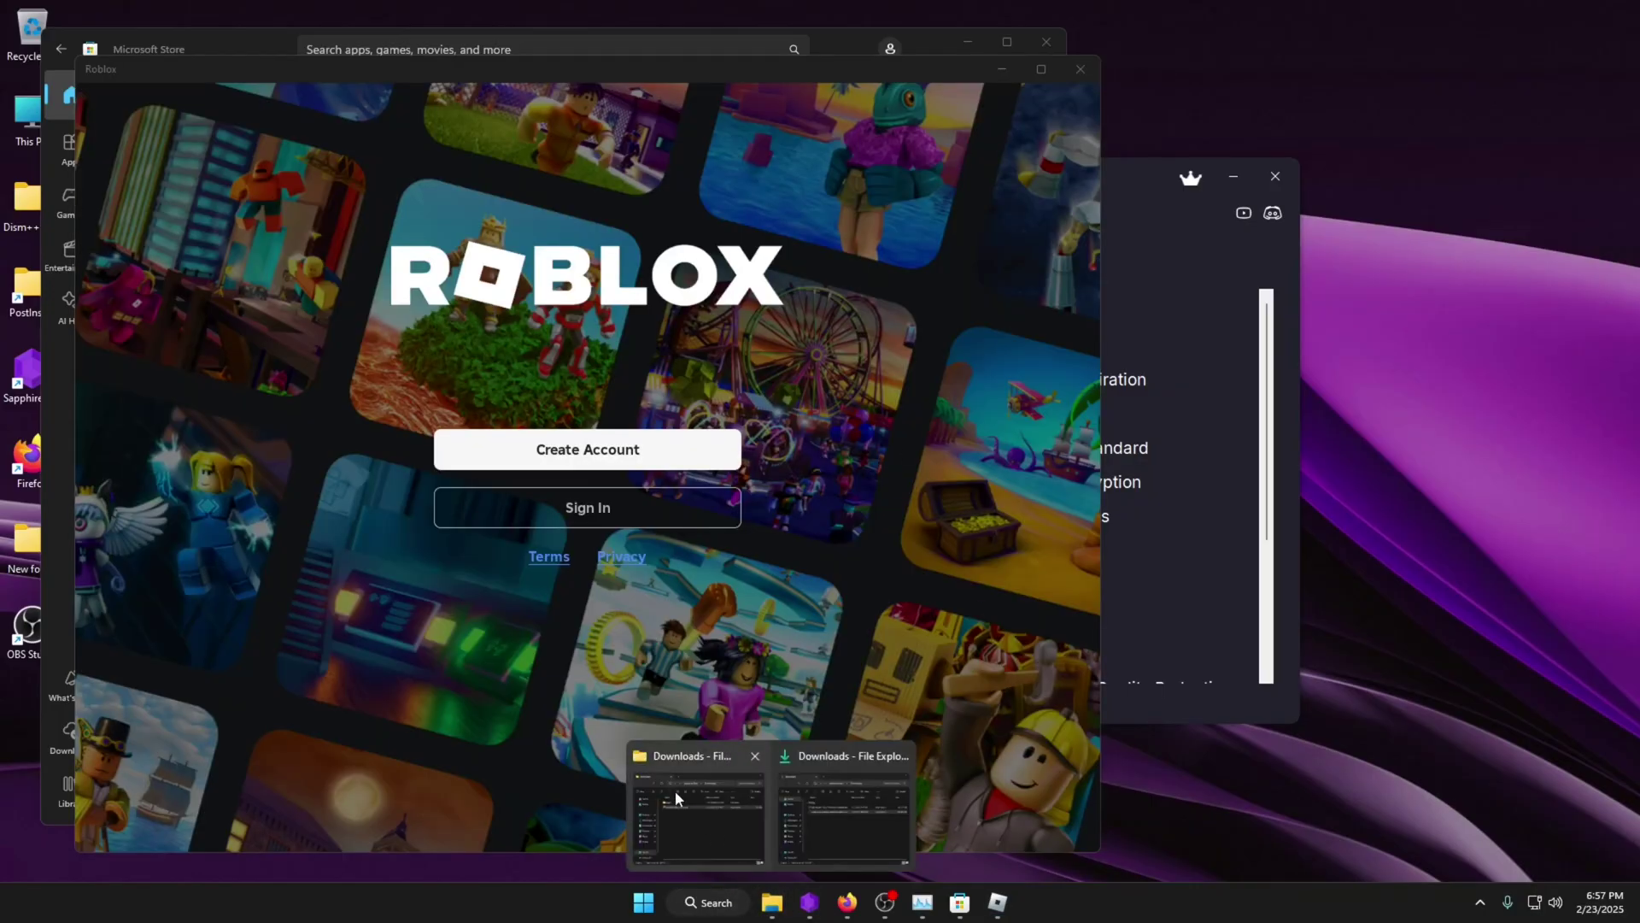
{"action": "left_click", "coordinate": [679, 794]}
{"action": "left_click", "coordinate": [397, 407]}
- Open SapphireOS (C:) drive properties and Task Manager to check disk and CPU usage
{"action": "right_click", "coordinate": [593, 174]}
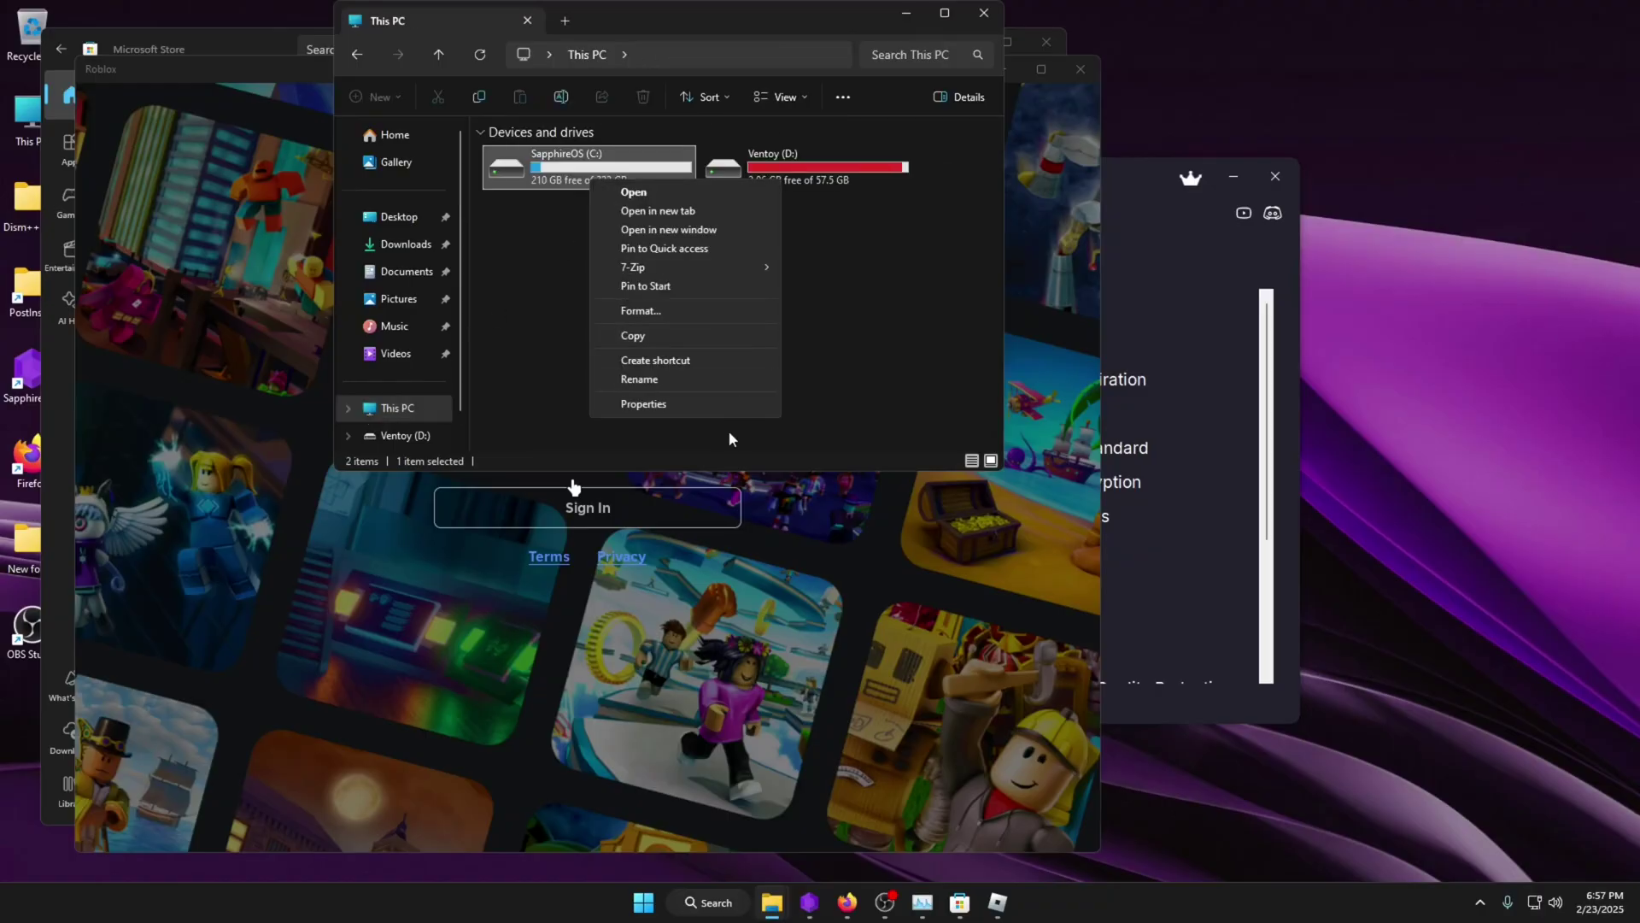
{"action": "left_click", "coordinate": [674, 408]}
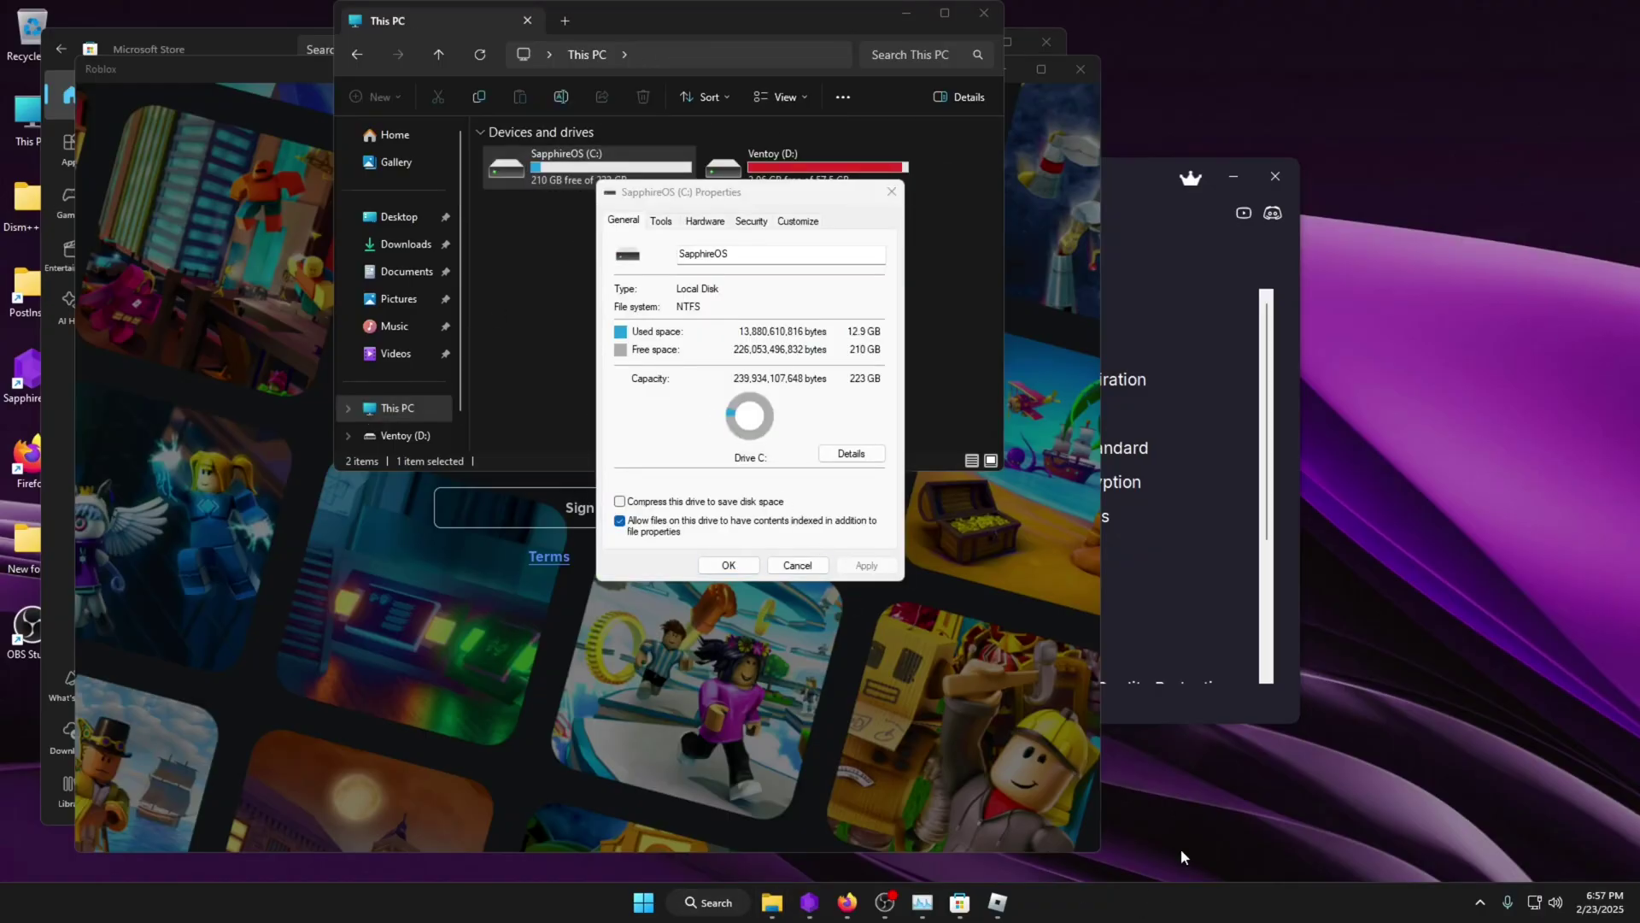
{"action": "right_click", "coordinate": [1181, 899]}
{"action": "left_click", "coordinate": [1208, 836]}
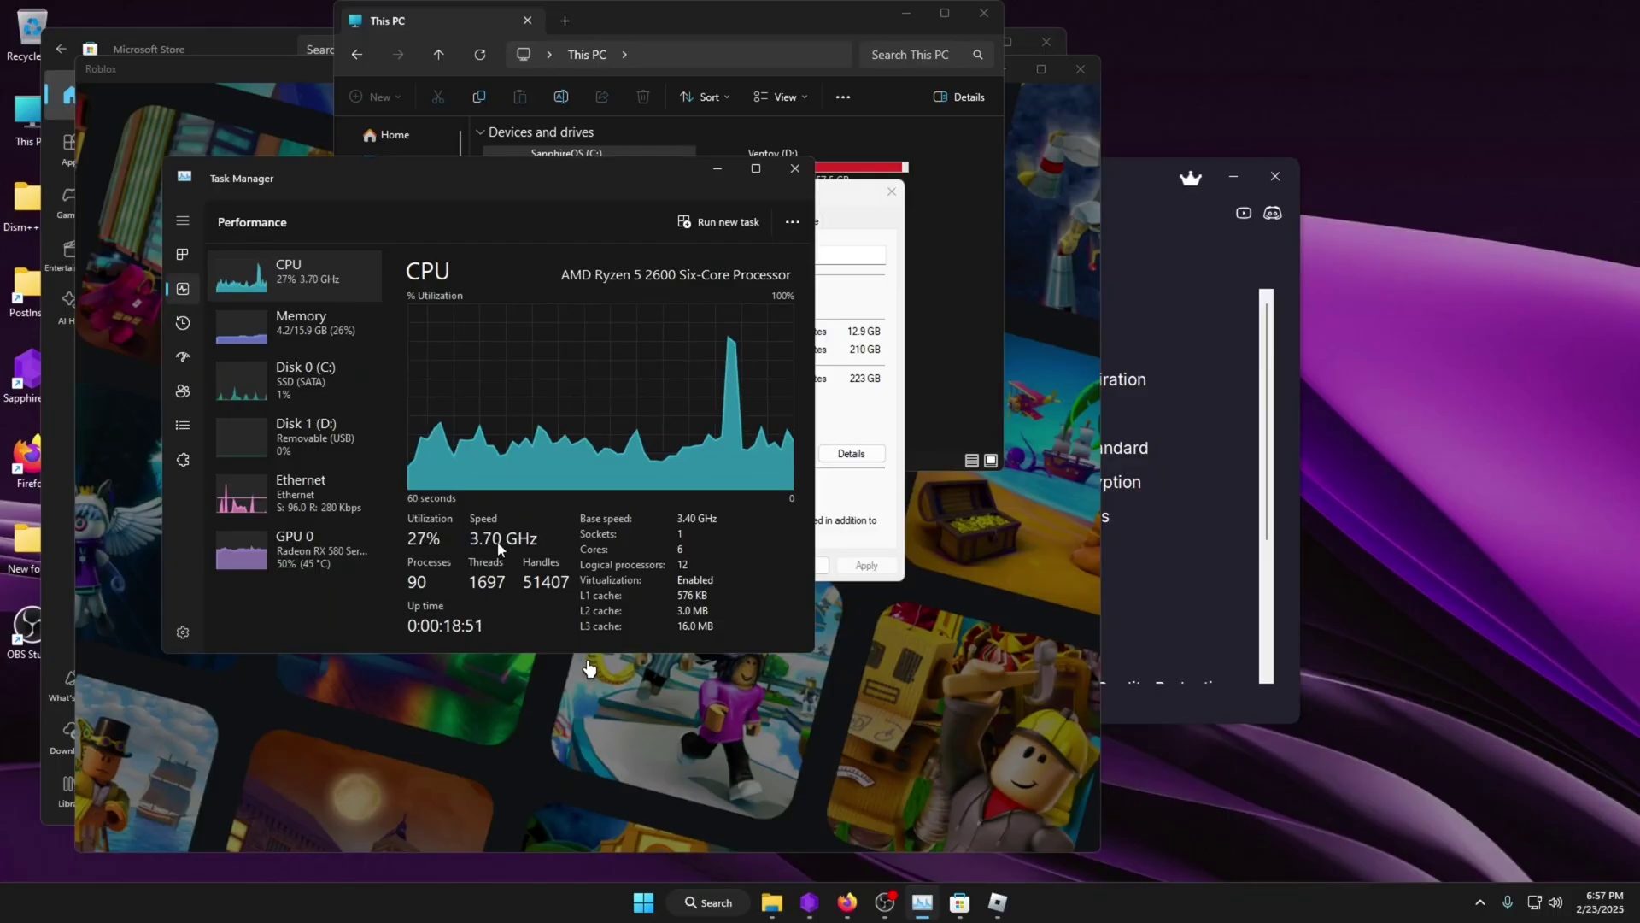
- On Gaming Tweaks, click Services Minimal and decline its warning with No
{"action": "left_click", "coordinate": [1170, 295]}
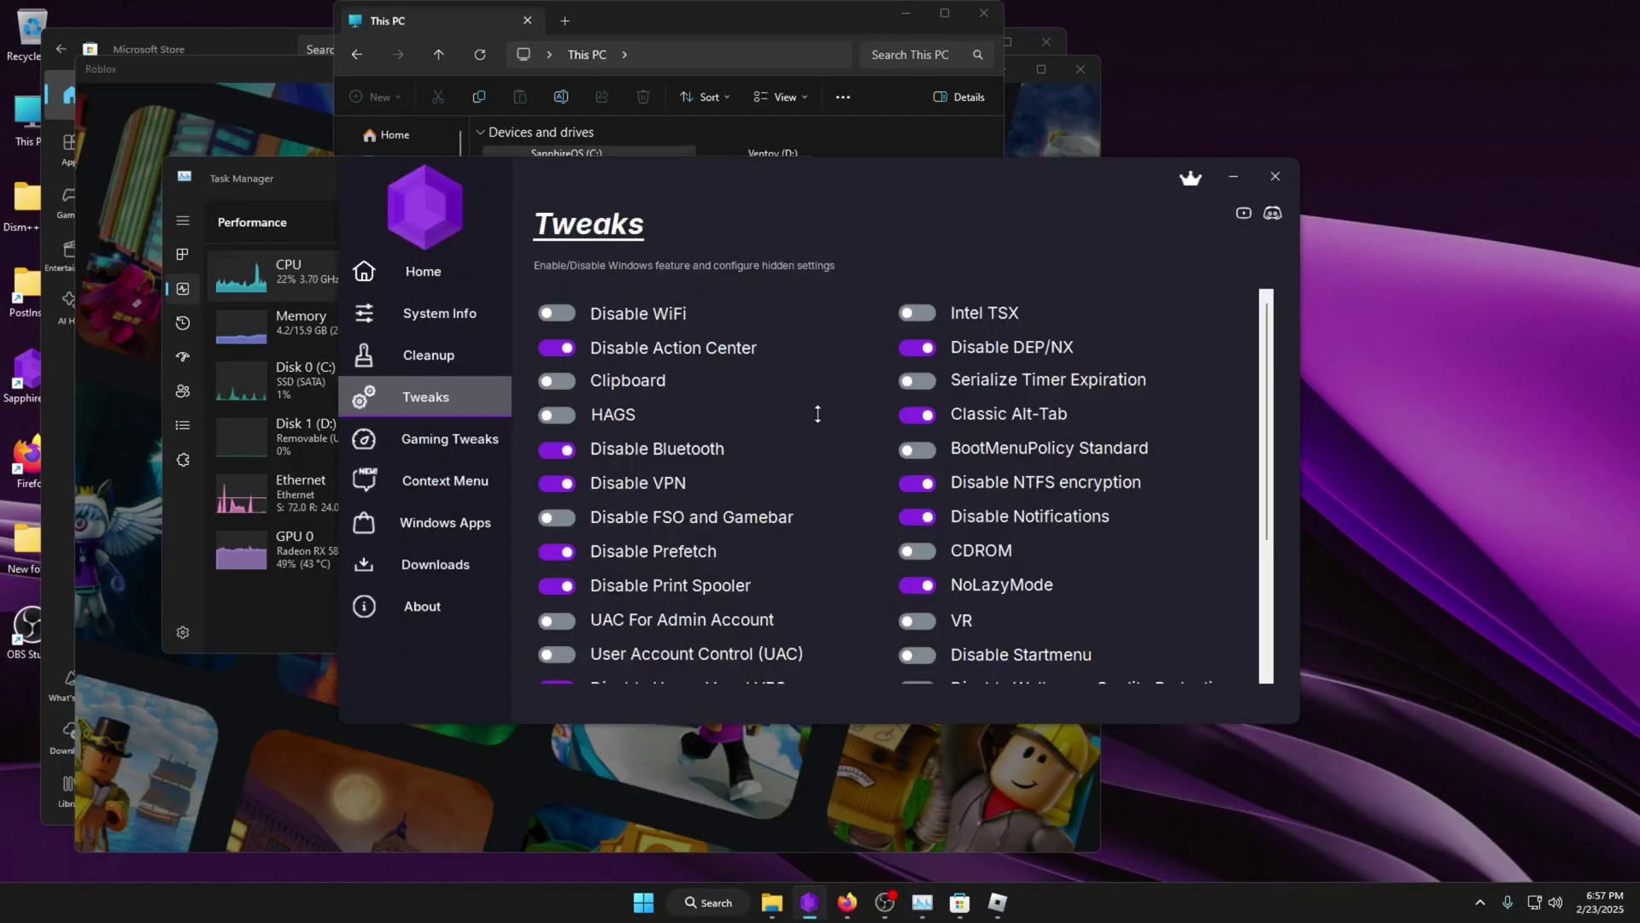
{"action": "left_click", "coordinate": [449, 438]}
{"action": "scroll", "coordinate": [1126, 450], "scroll_direction": "up", "scroll_amount": 10}
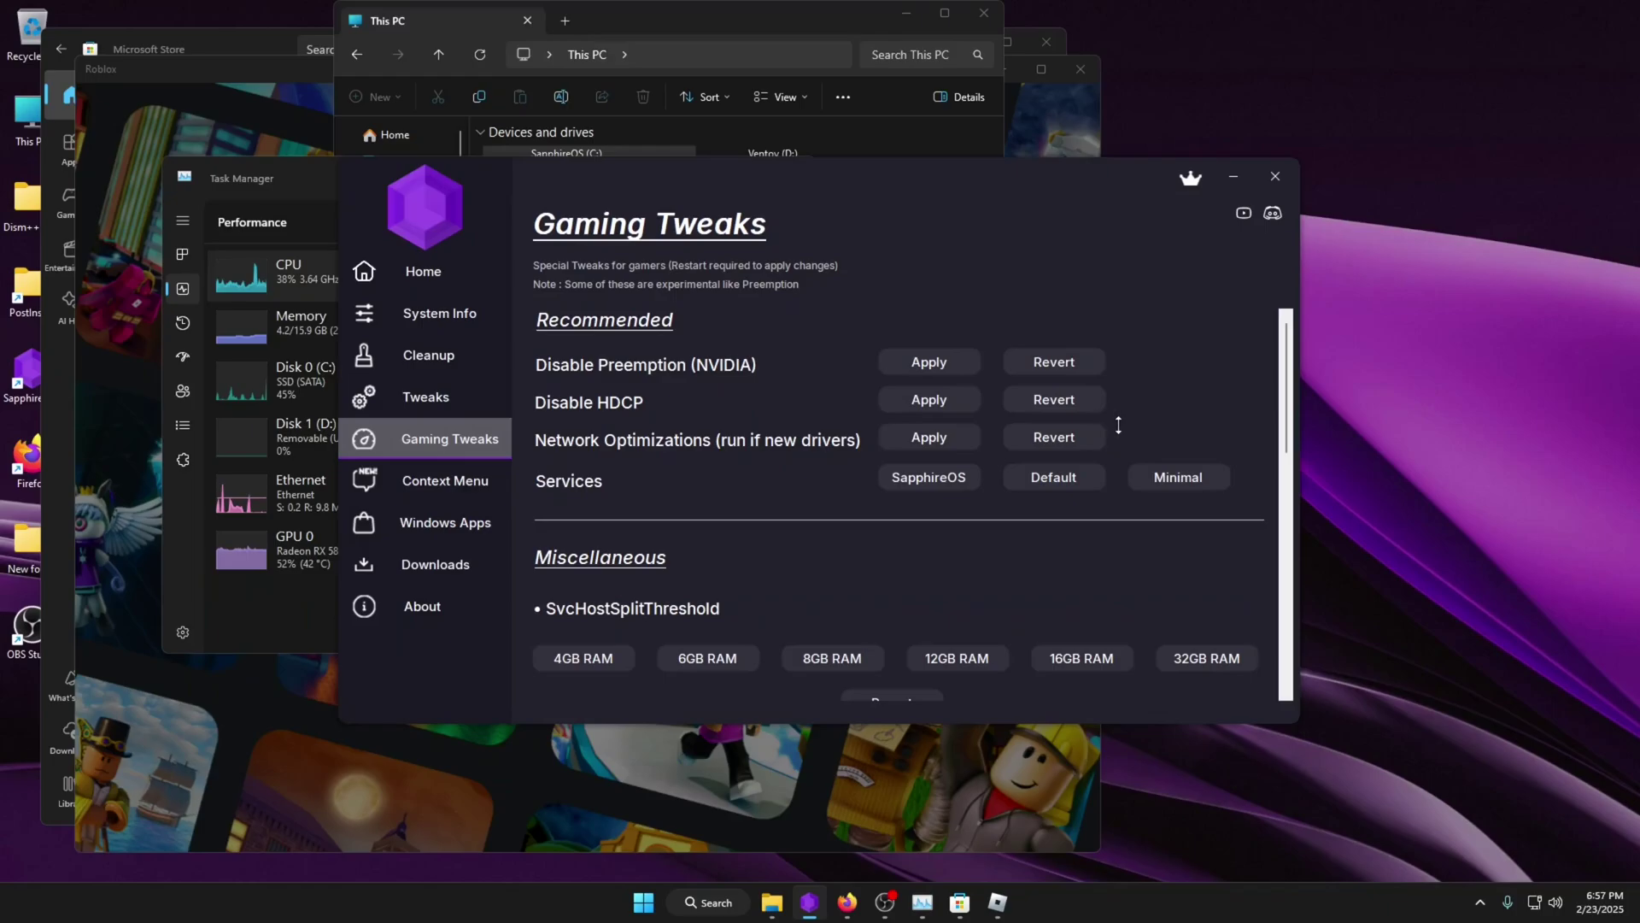
{"action": "left_click", "coordinate": [1141, 477]}
{"action": "left_click", "coordinate": [938, 494]}
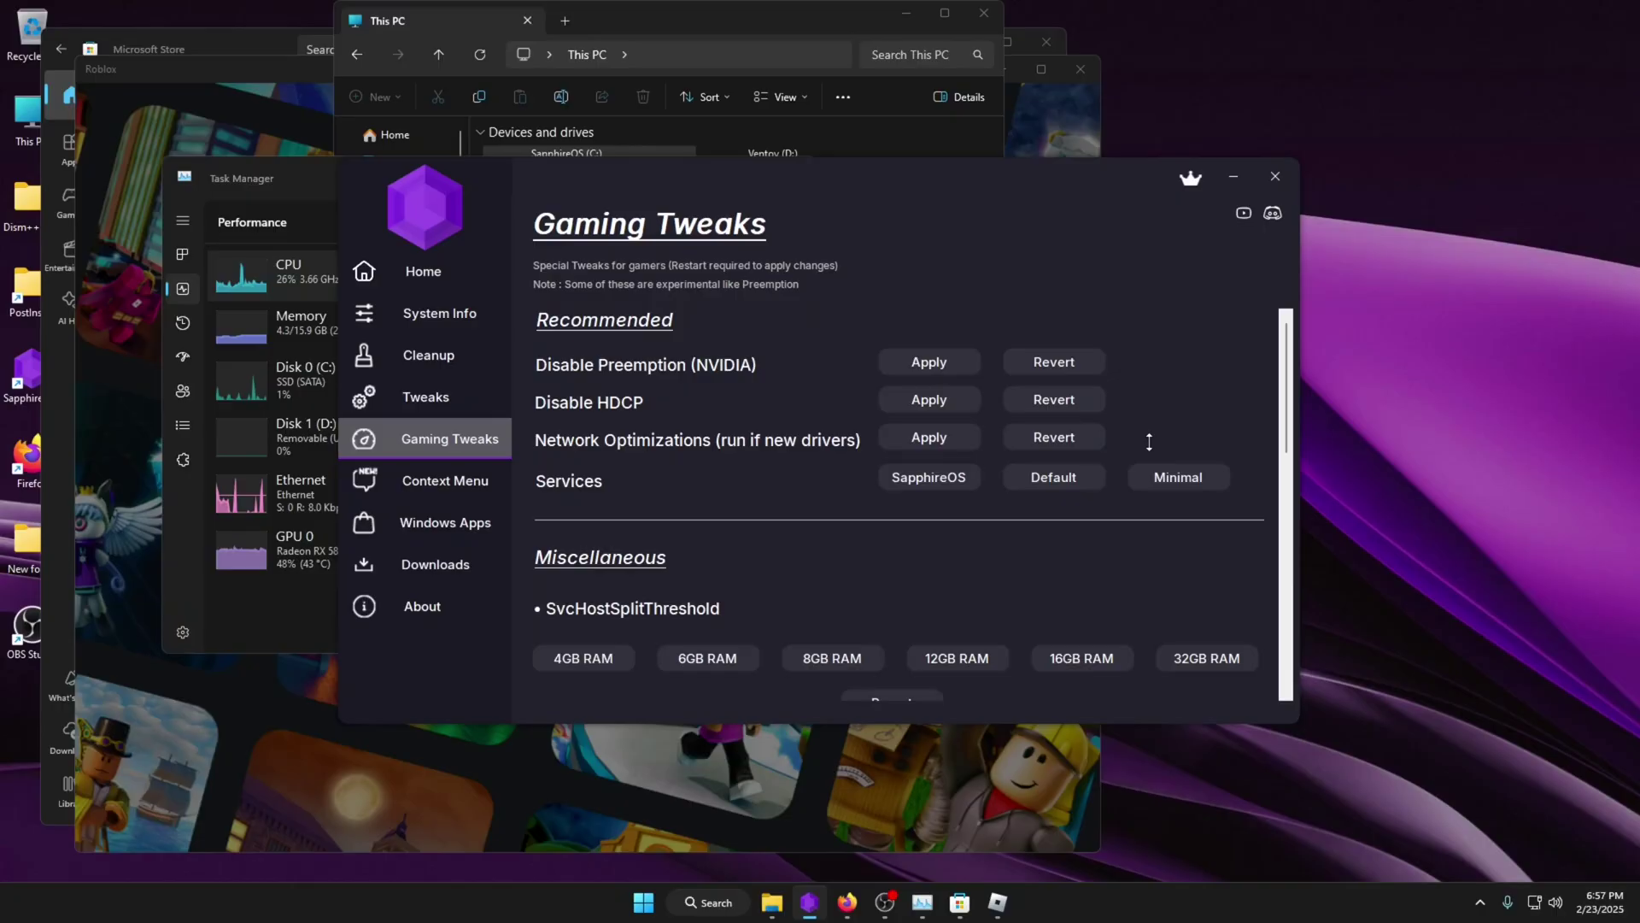
- Turn on Disable VPN on the Tweaks page, then return to Gaming Tweaks
{"action": "left_click", "coordinate": [439, 400]}
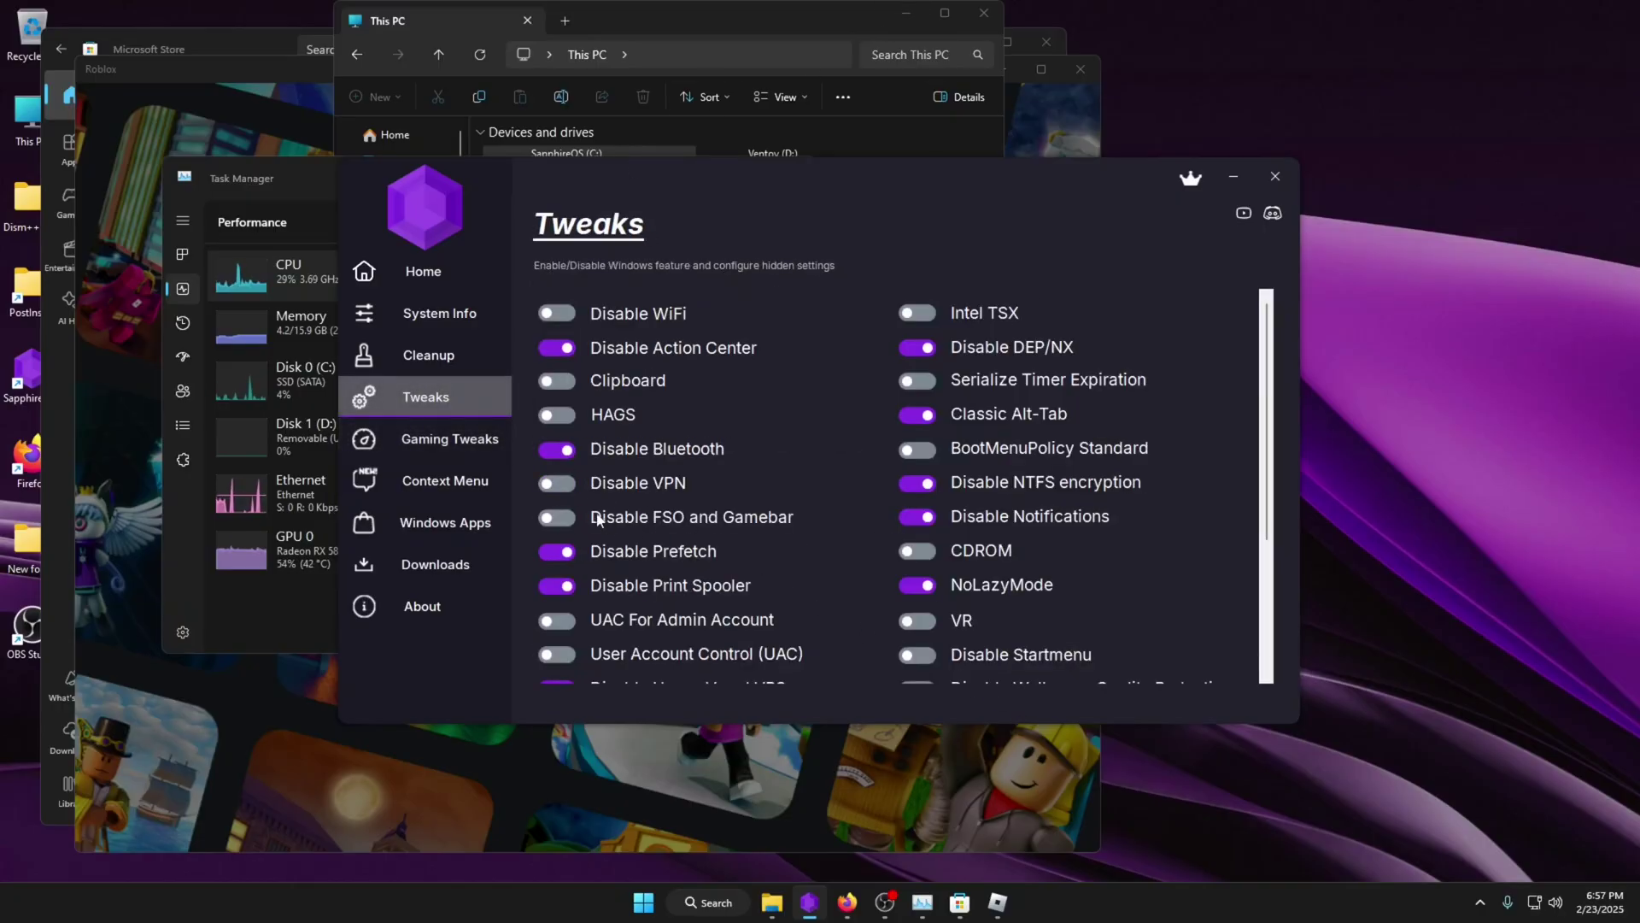
{"action": "left_click", "coordinate": [557, 483]}
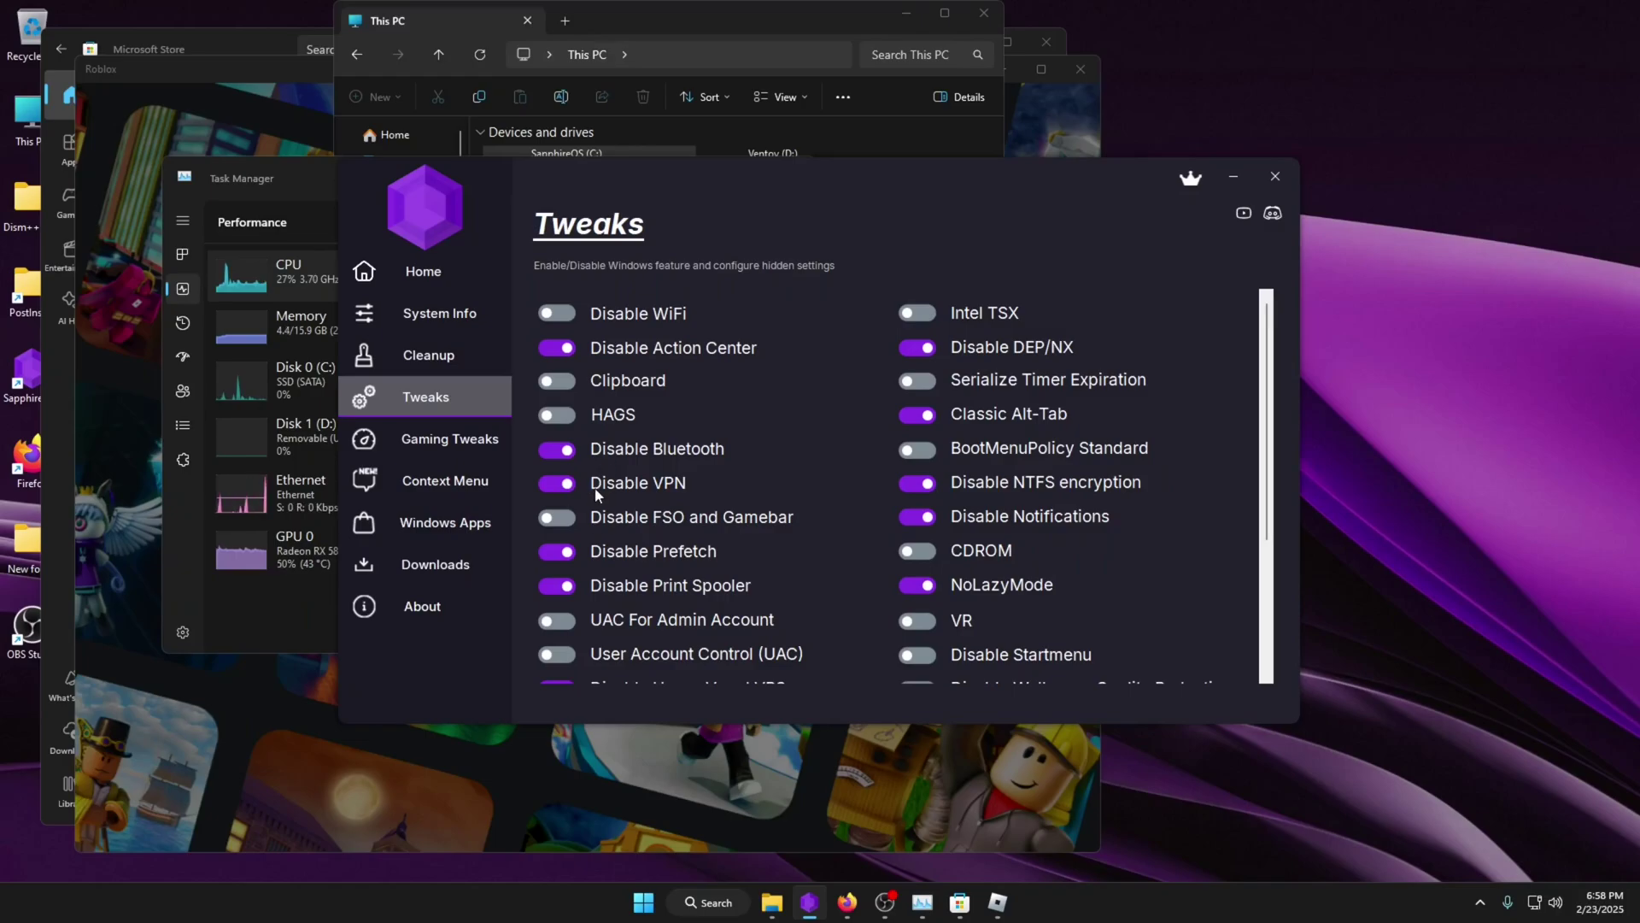
{"action": "left_click", "coordinate": [492, 437]}
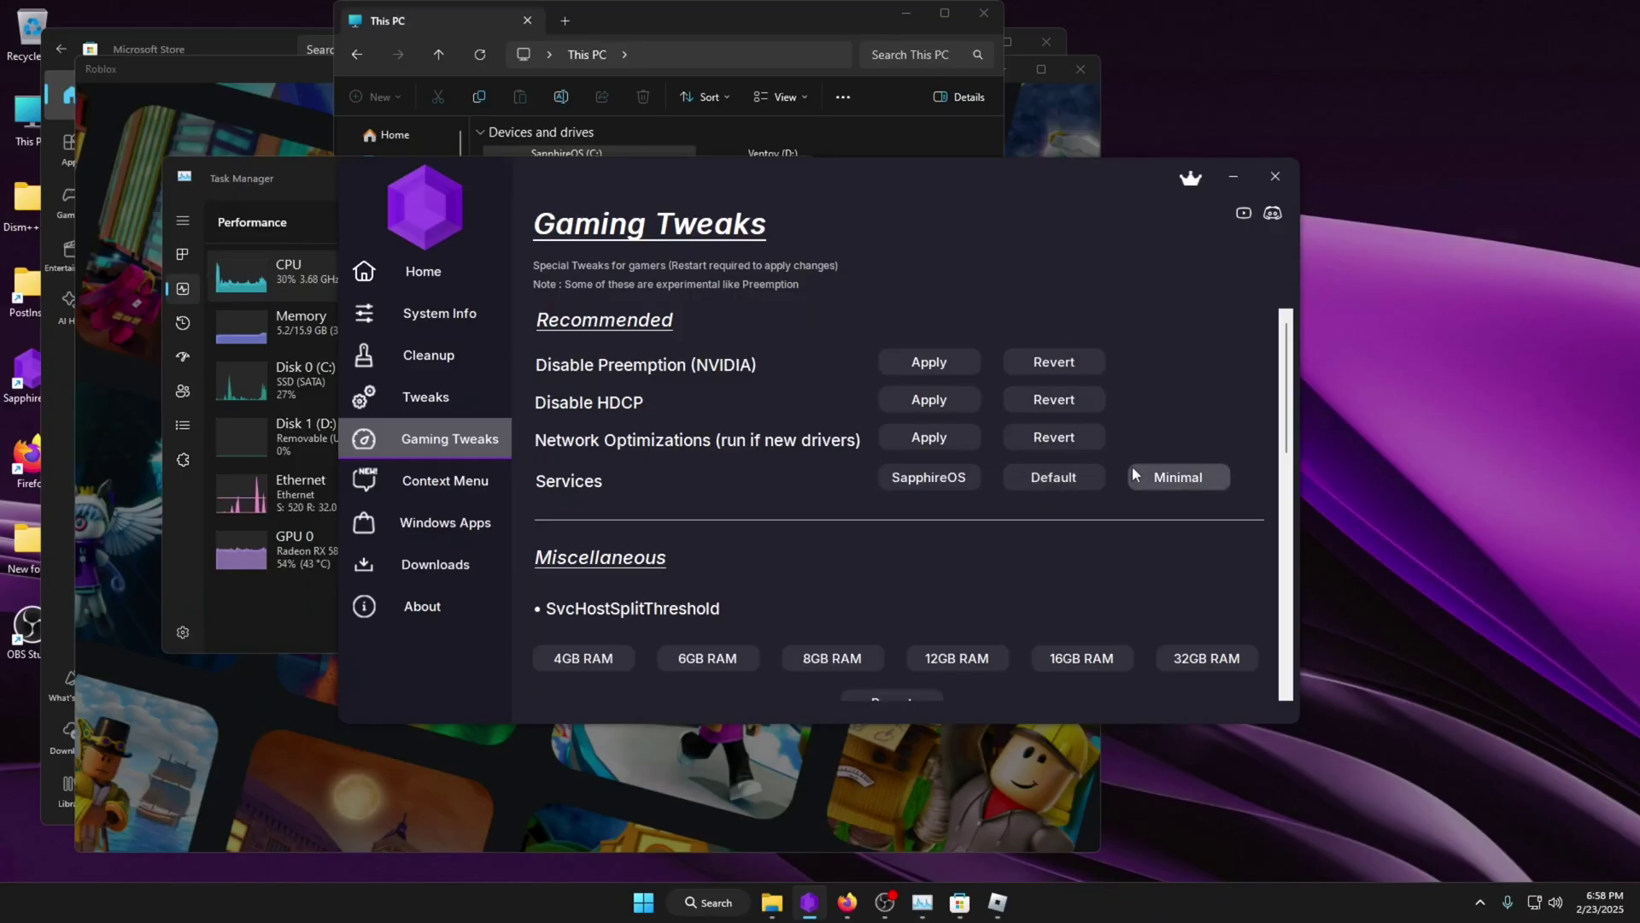
{"action": "scroll", "coordinate": [1134, 484], "scroll_direction": "down", "scroll_amount": 1}
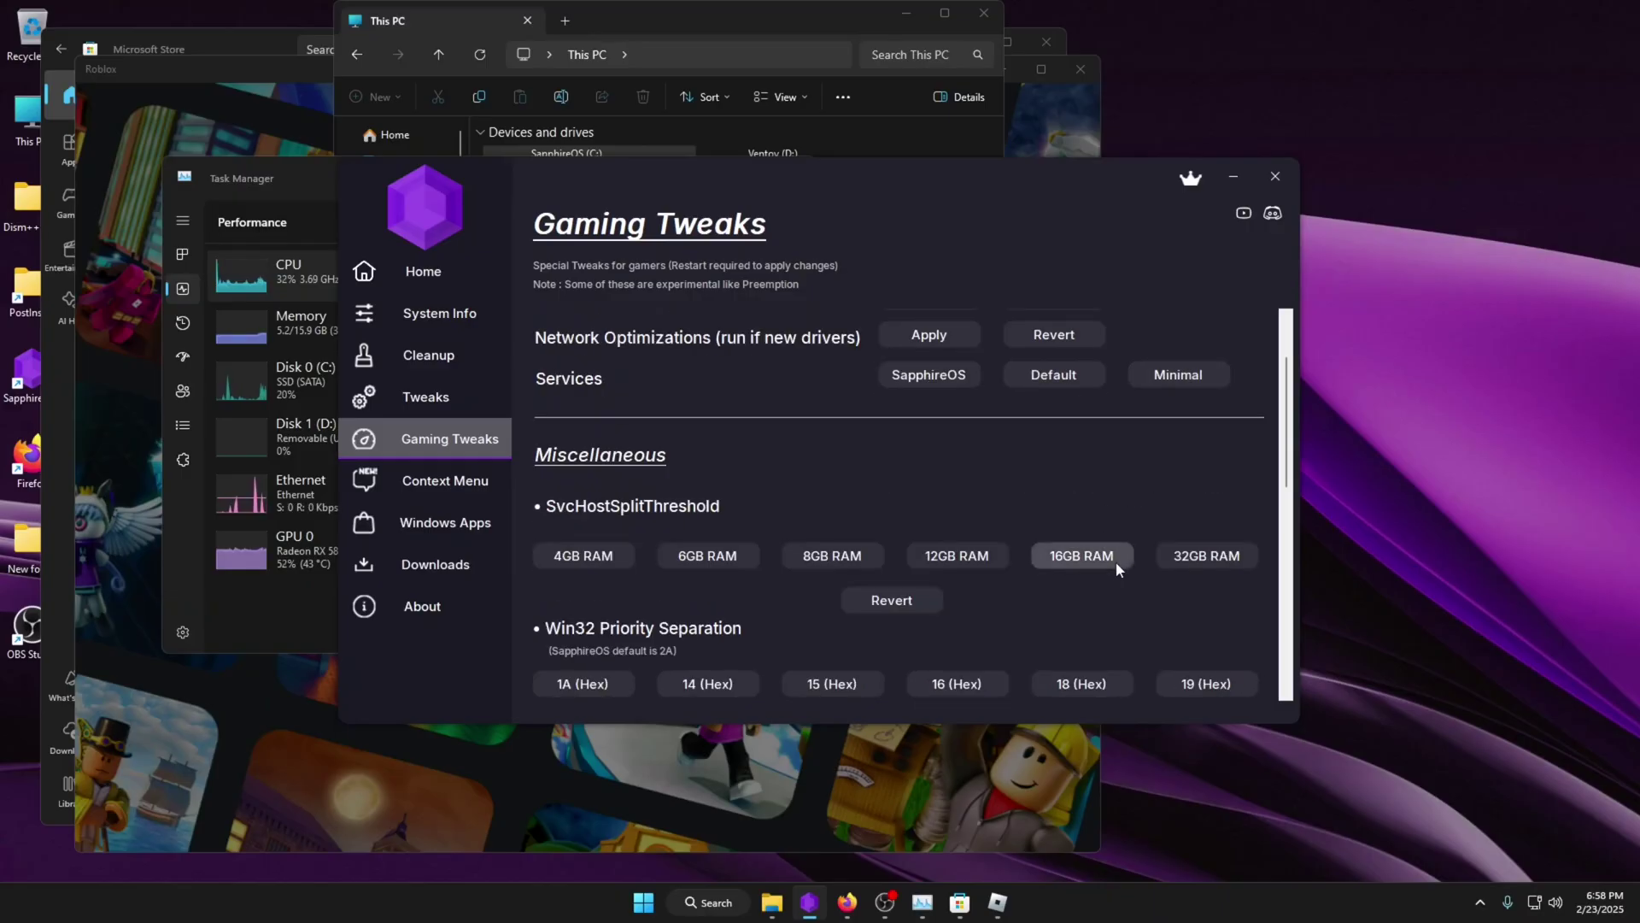
- Open services.msc and start the Xbox Live Auth Manager service
{"action": "key", "text": "super+r"}
{"action": "type", "text": "serv"}
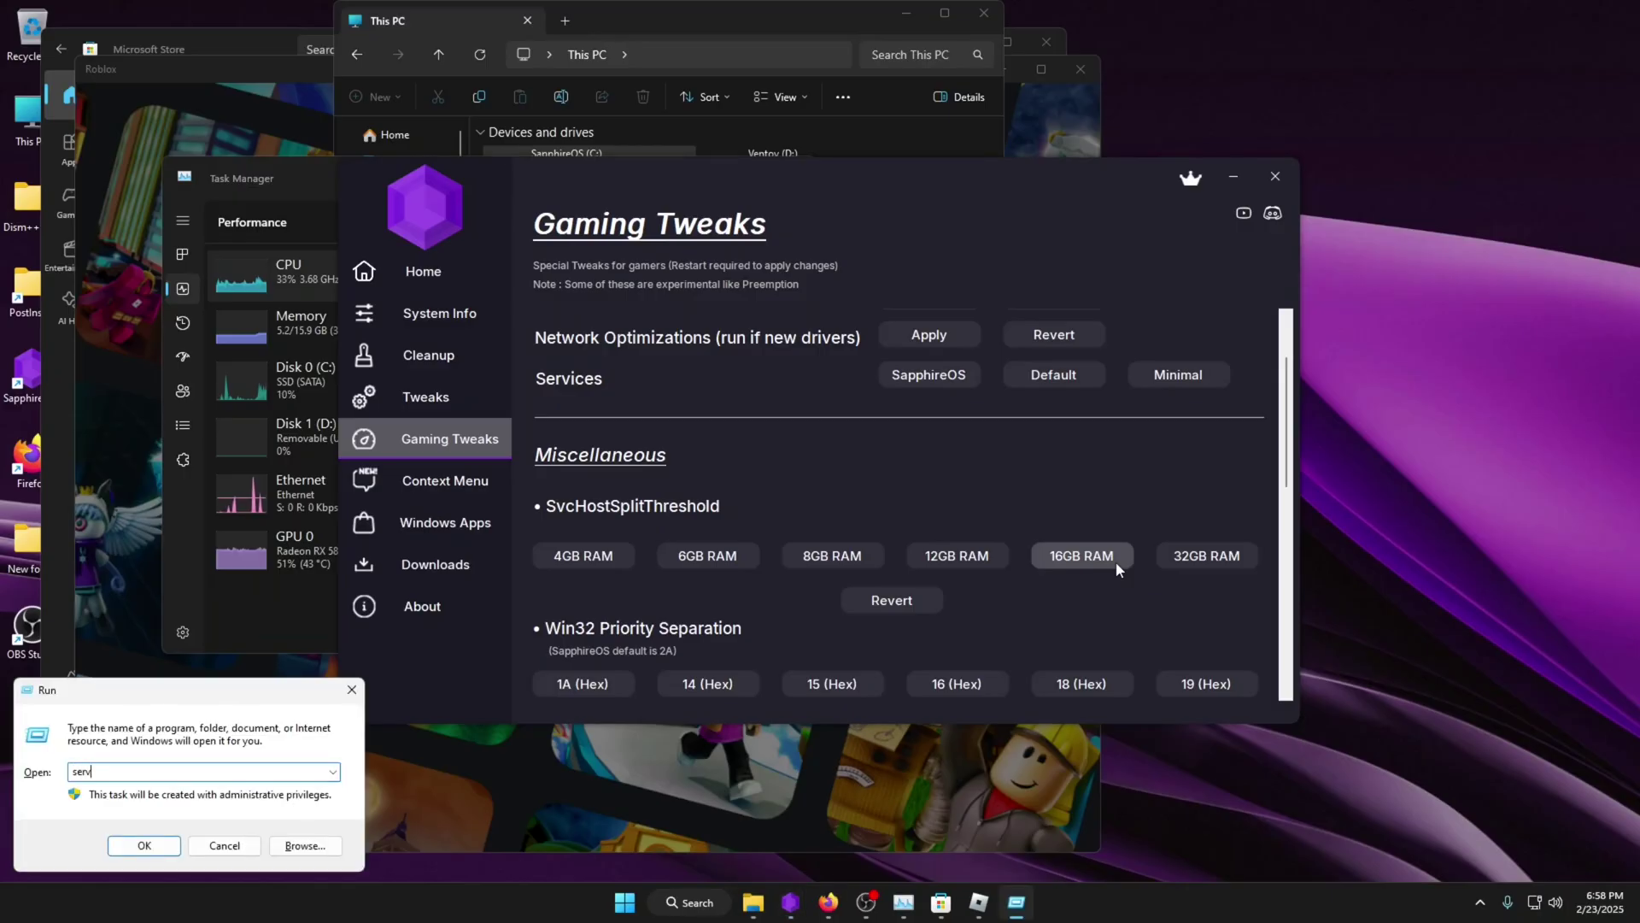
{"action": "type", "text": "ices.msc"}
{"action": "key", "text": "Return"}
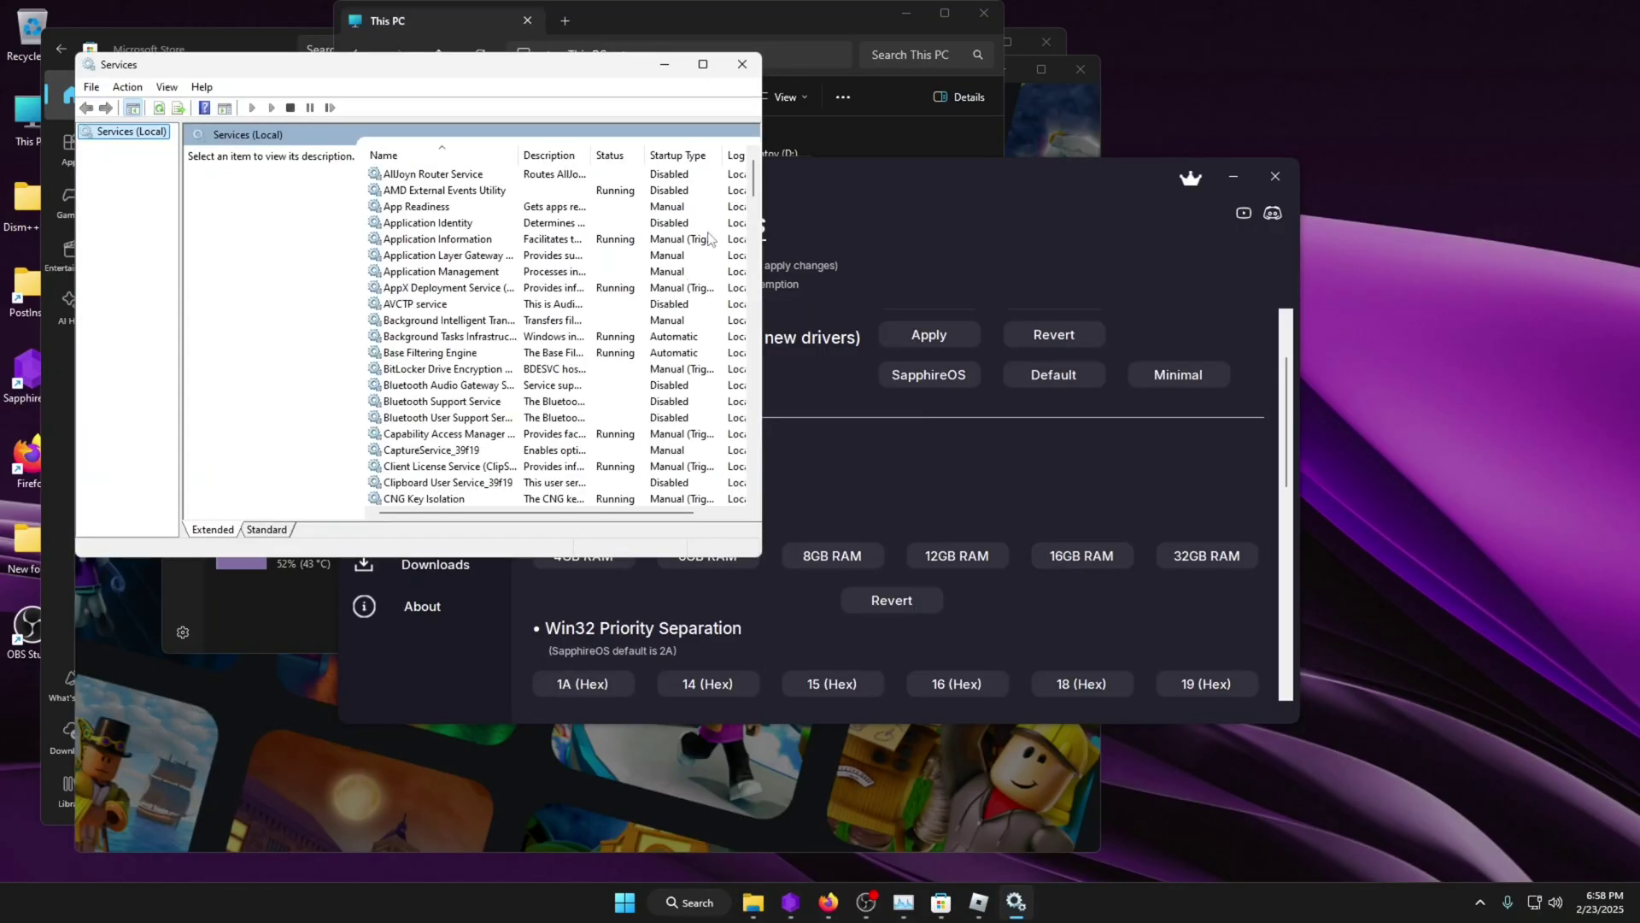
{"action": "left_click_drag", "start_coordinate": [753, 177], "coordinate": [753, 480]}
{"action": "double_click", "coordinate": [643, 450]}
{"action": "left_click", "coordinate": [318, 376]}
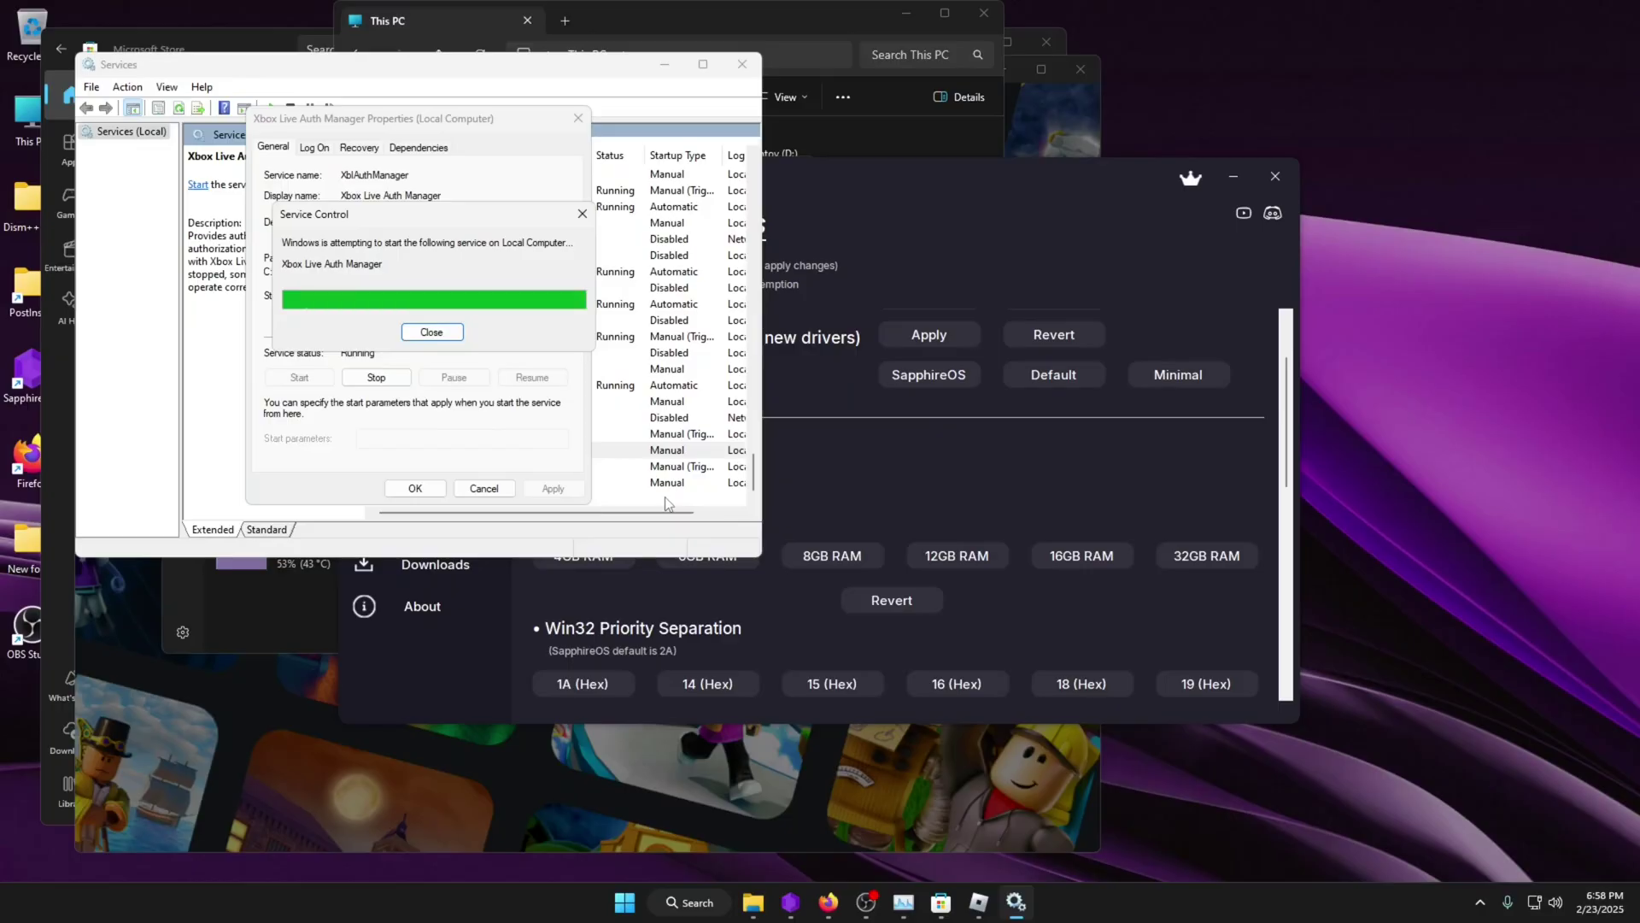
{"action": "left_click", "coordinate": [415, 487]}
- Start Xbox Live Game Save and Xbox Live Networking Service, then dismiss the Error 1053 message
{"action": "double_click", "coordinate": [650, 466]}
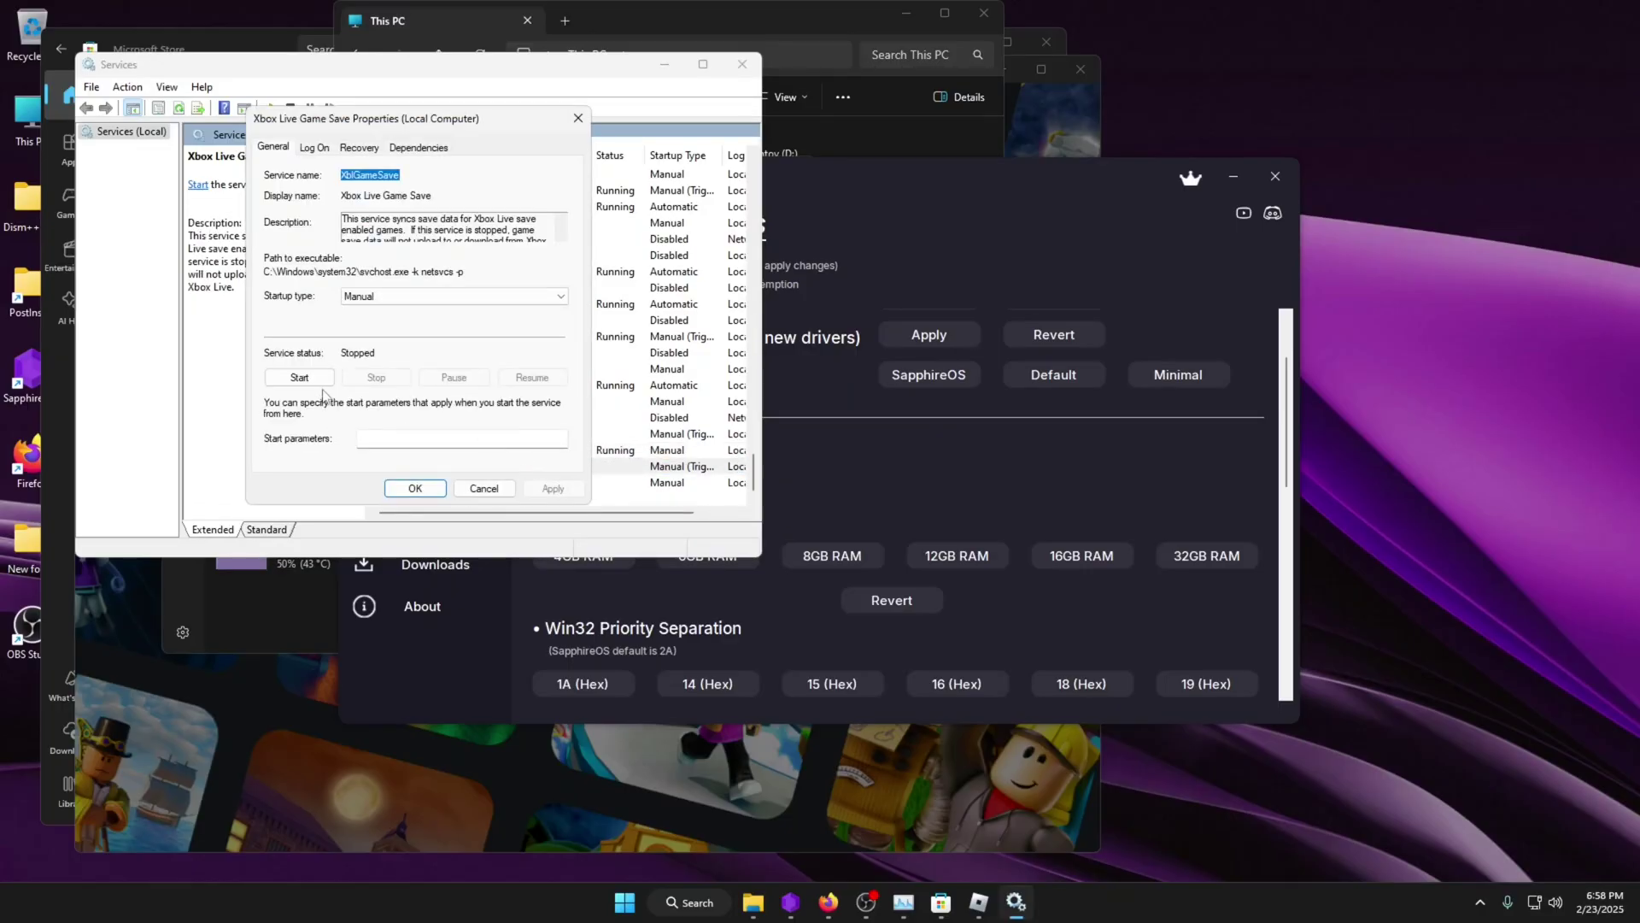
{"action": "left_click", "coordinate": [318, 378]}
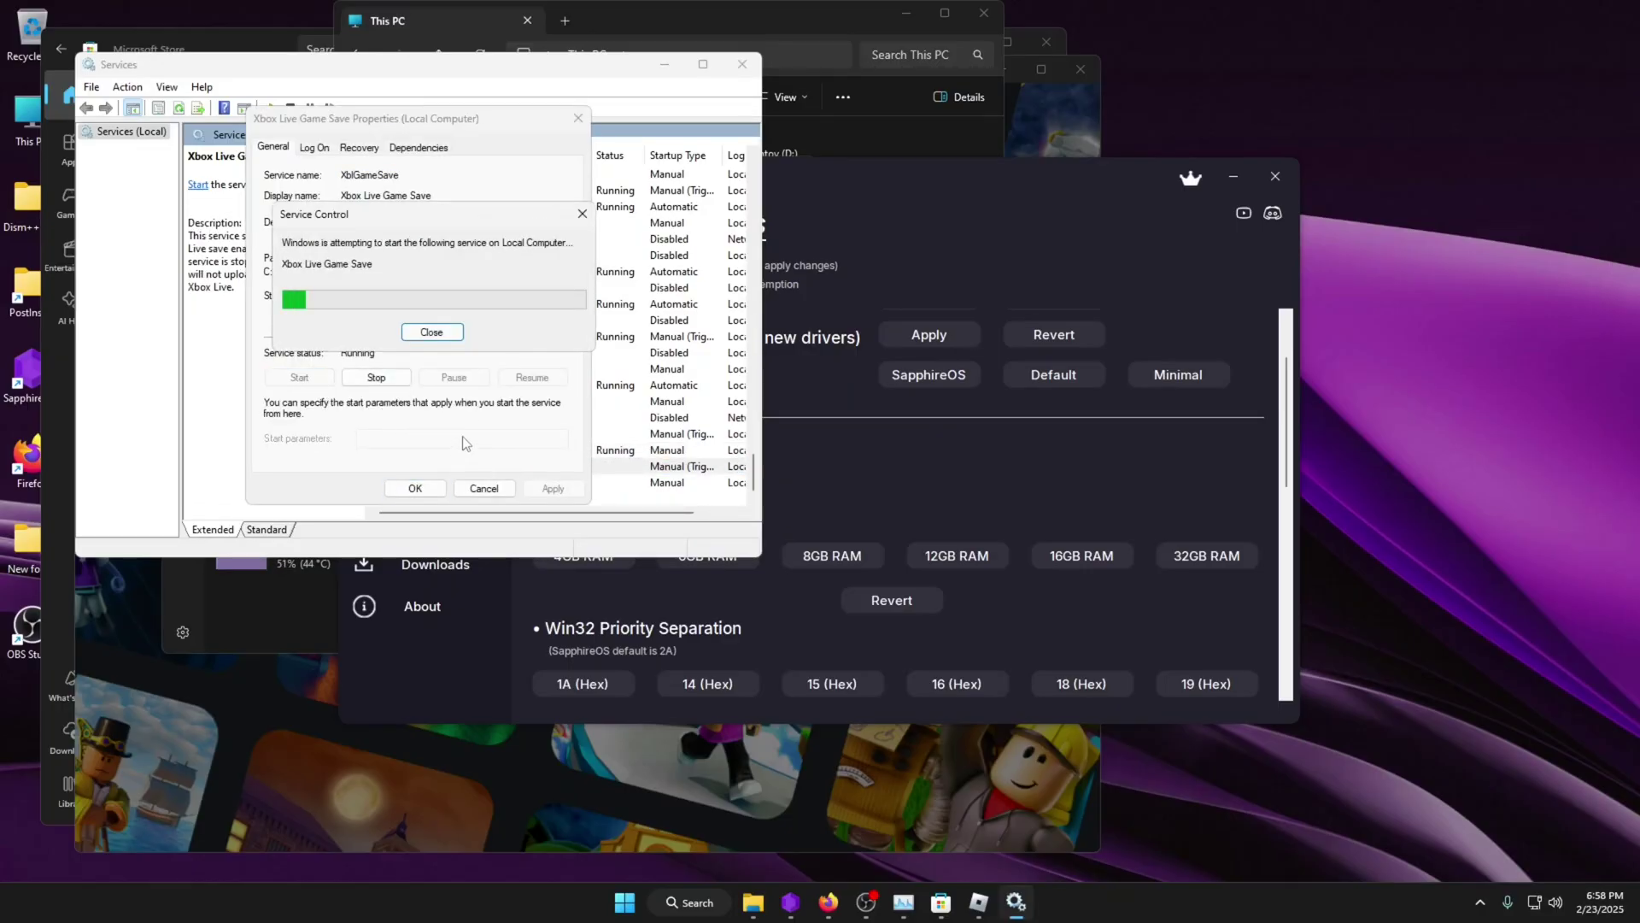
{"action": "left_click", "coordinate": [415, 487]}
{"action": "double_click", "coordinate": [649, 482]}
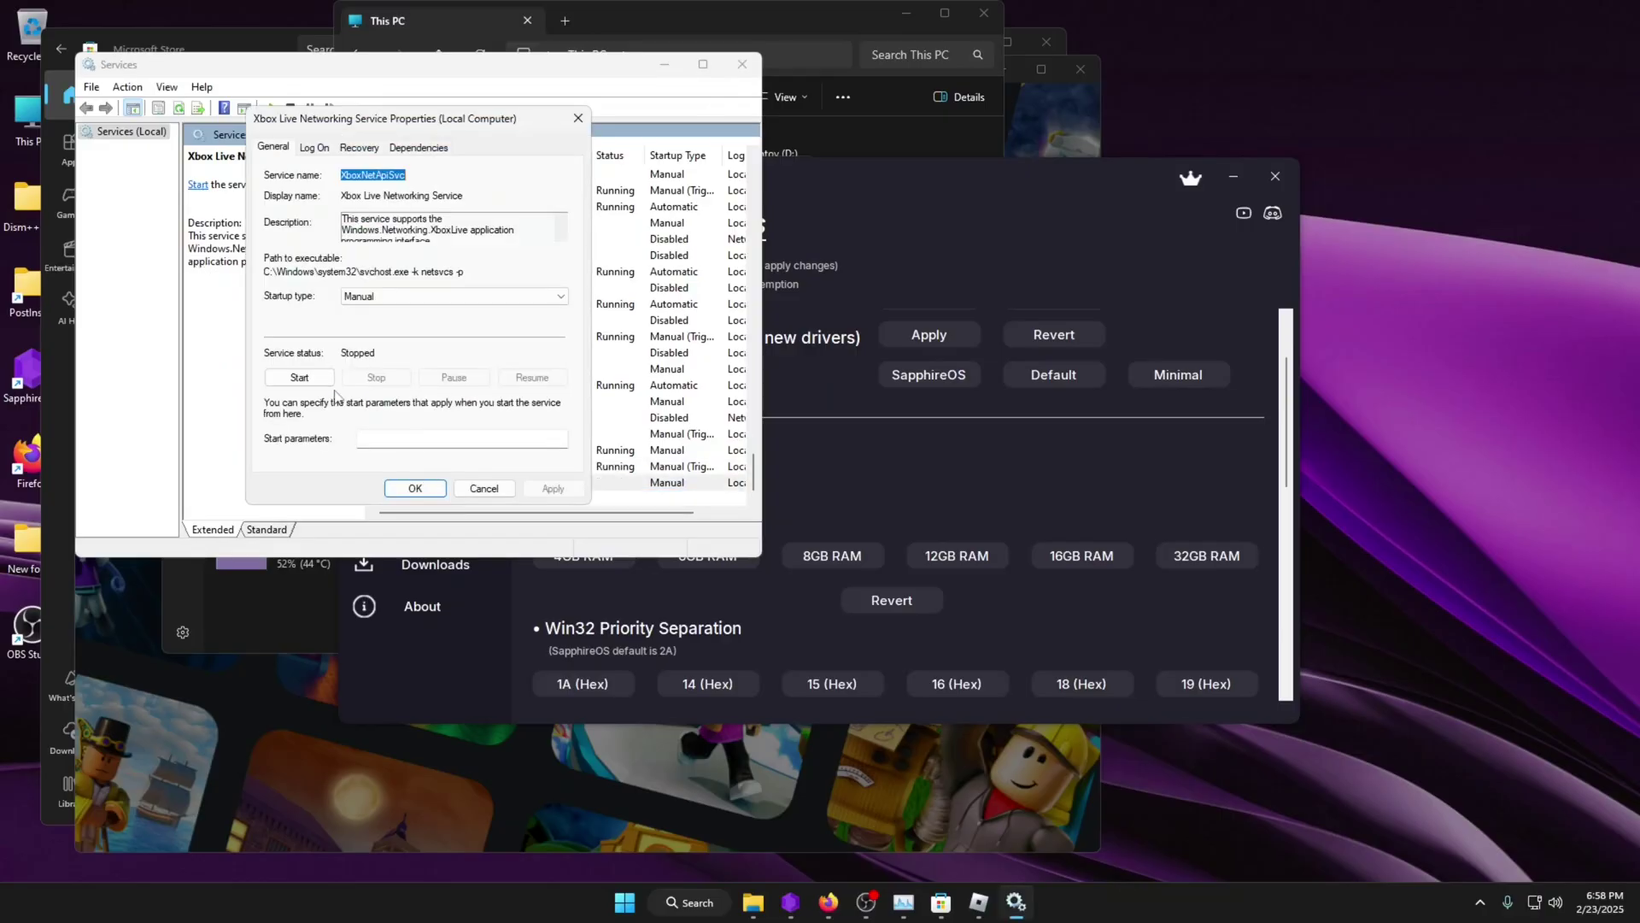
{"action": "left_click", "coordinate": [318, 377]}
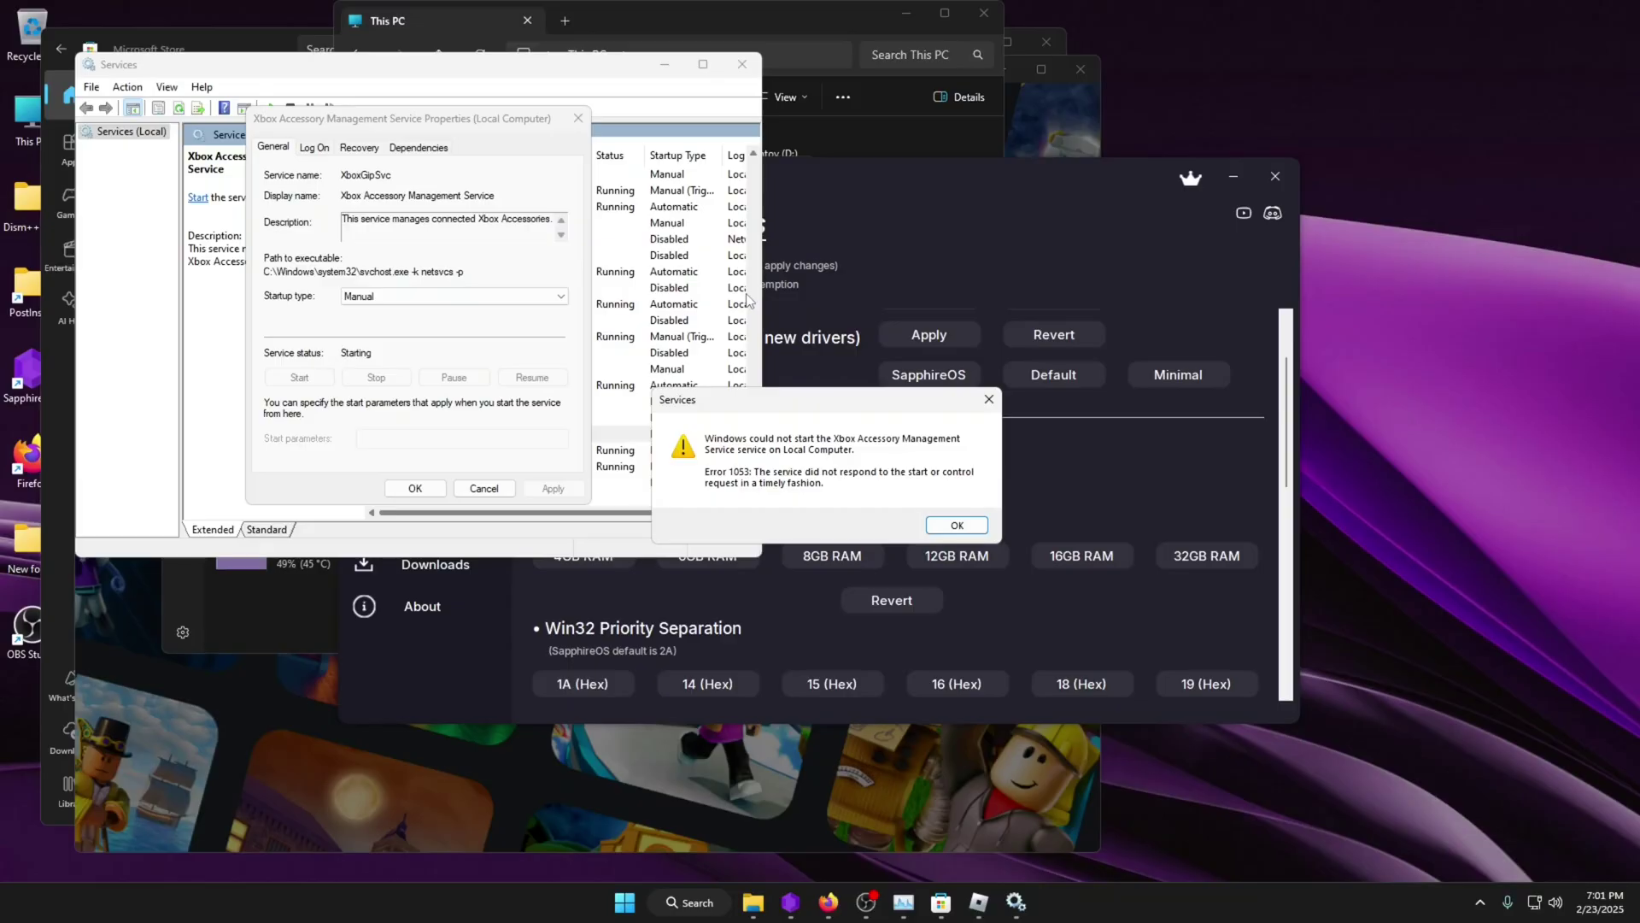
{"action": "key", "text": "Return"}
- Revert SvcHostSplitThreshold, dismiss the notice, then apply the 16GB RAM value
{"action": "left_click", "coordinate": [920, 528]}
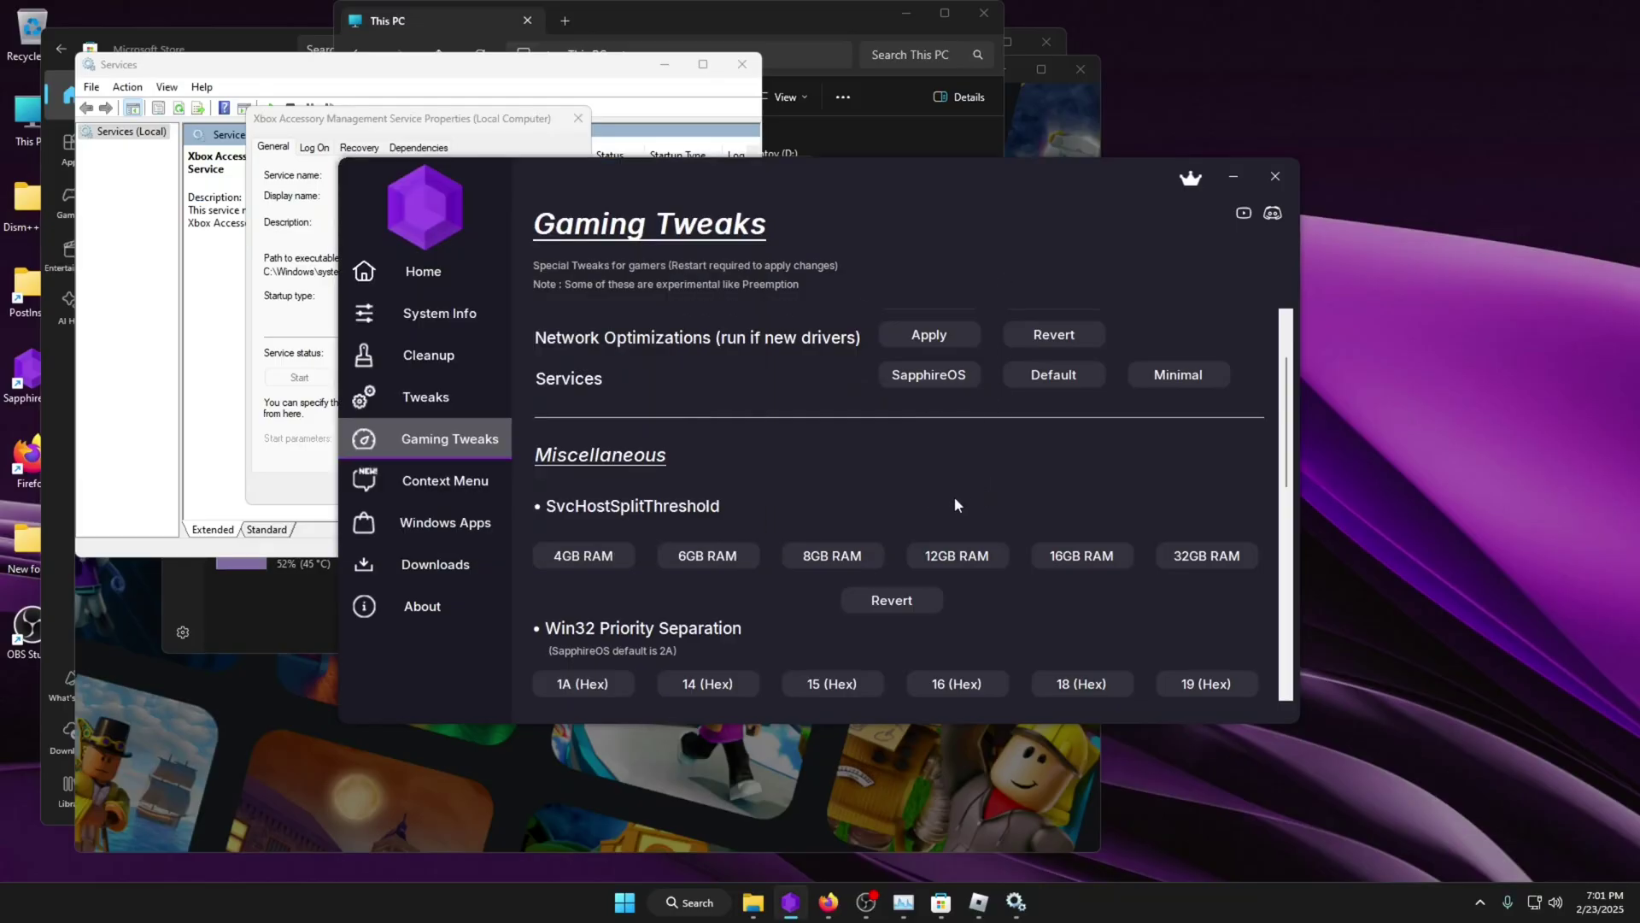
{"action": "left_click", "coordinate": [867, 598]}
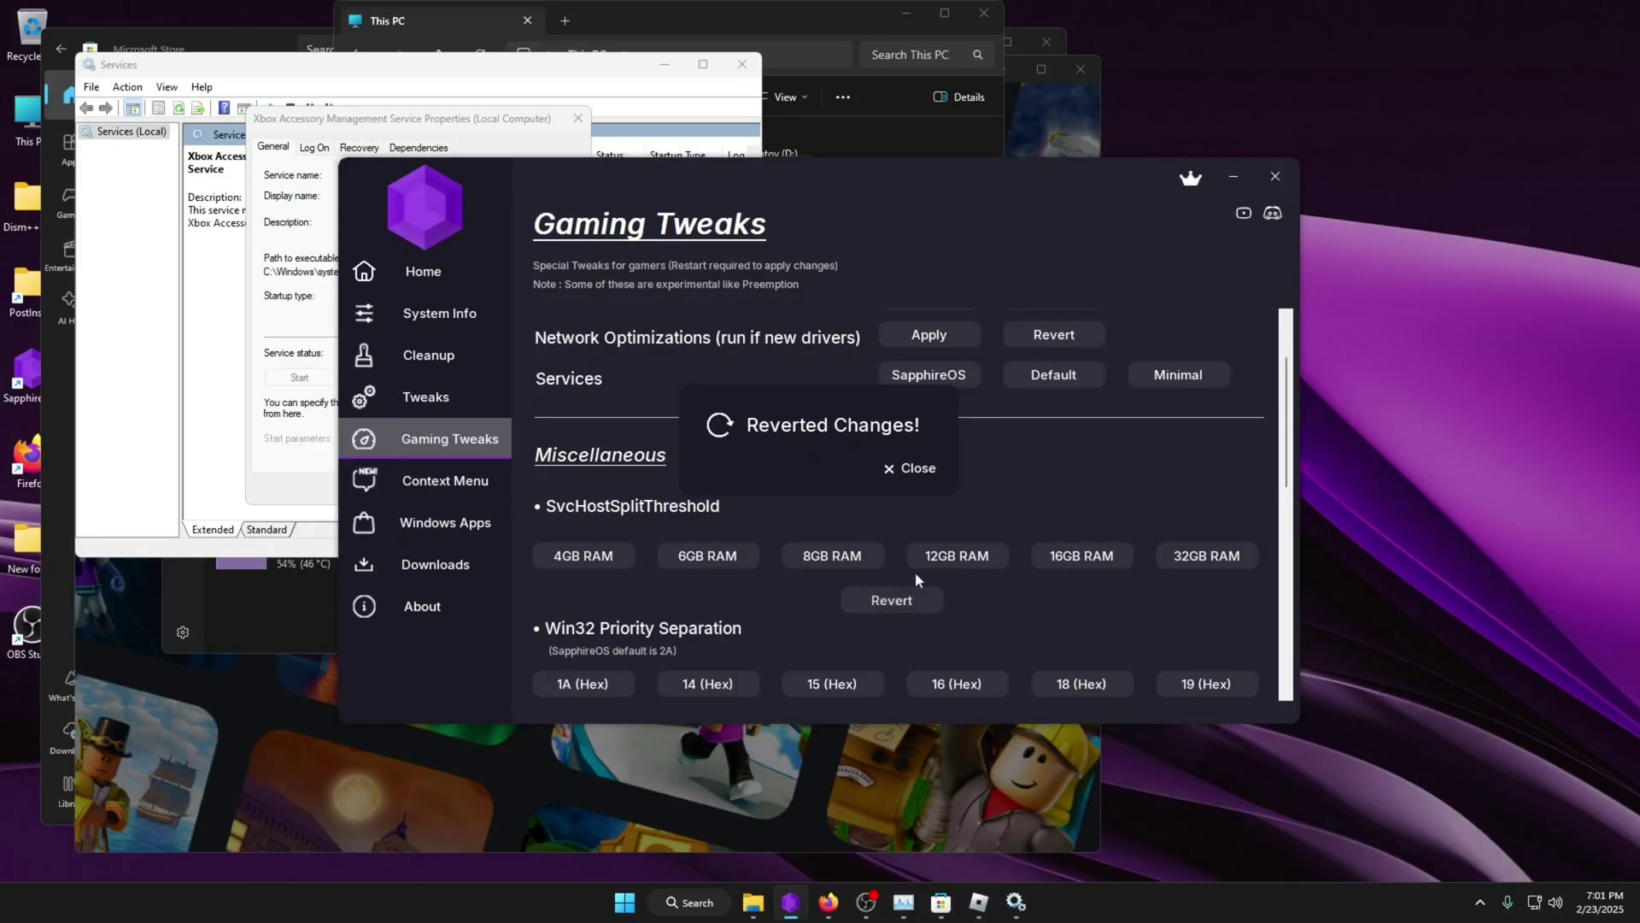
{"action": "left_click", "coordinate": [904, 470]}
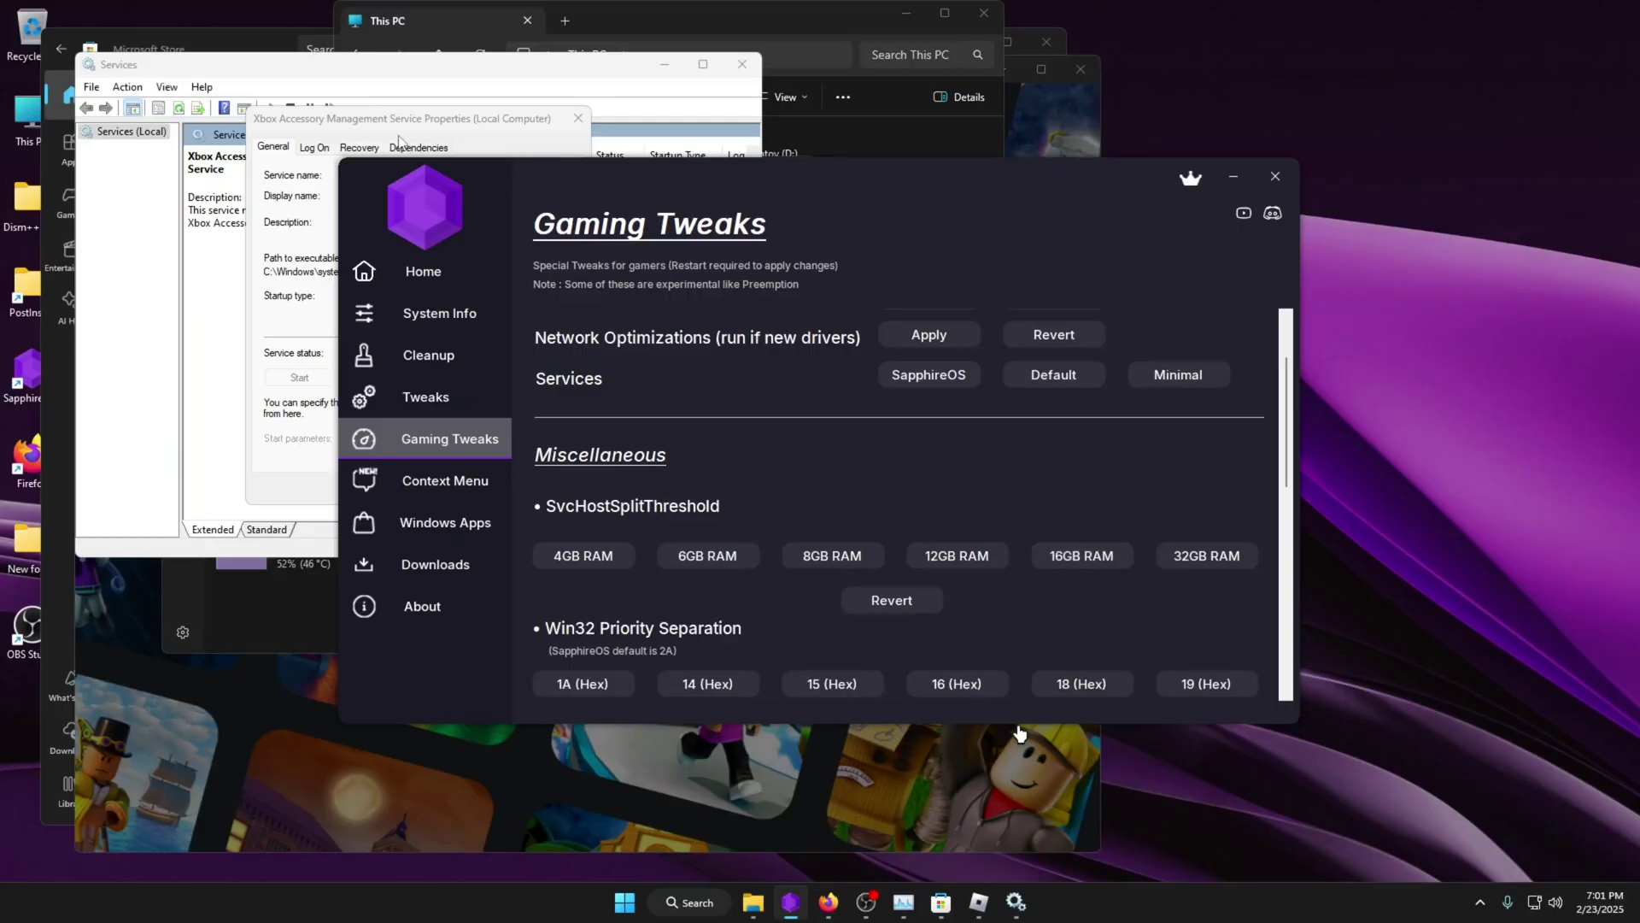
{"action": "left_click", "coordinate": [1085, 556]}
{"action": "scroll", "coordinate": [1076, 608], "scroll_direction": "down", "scroll_amount": 3}
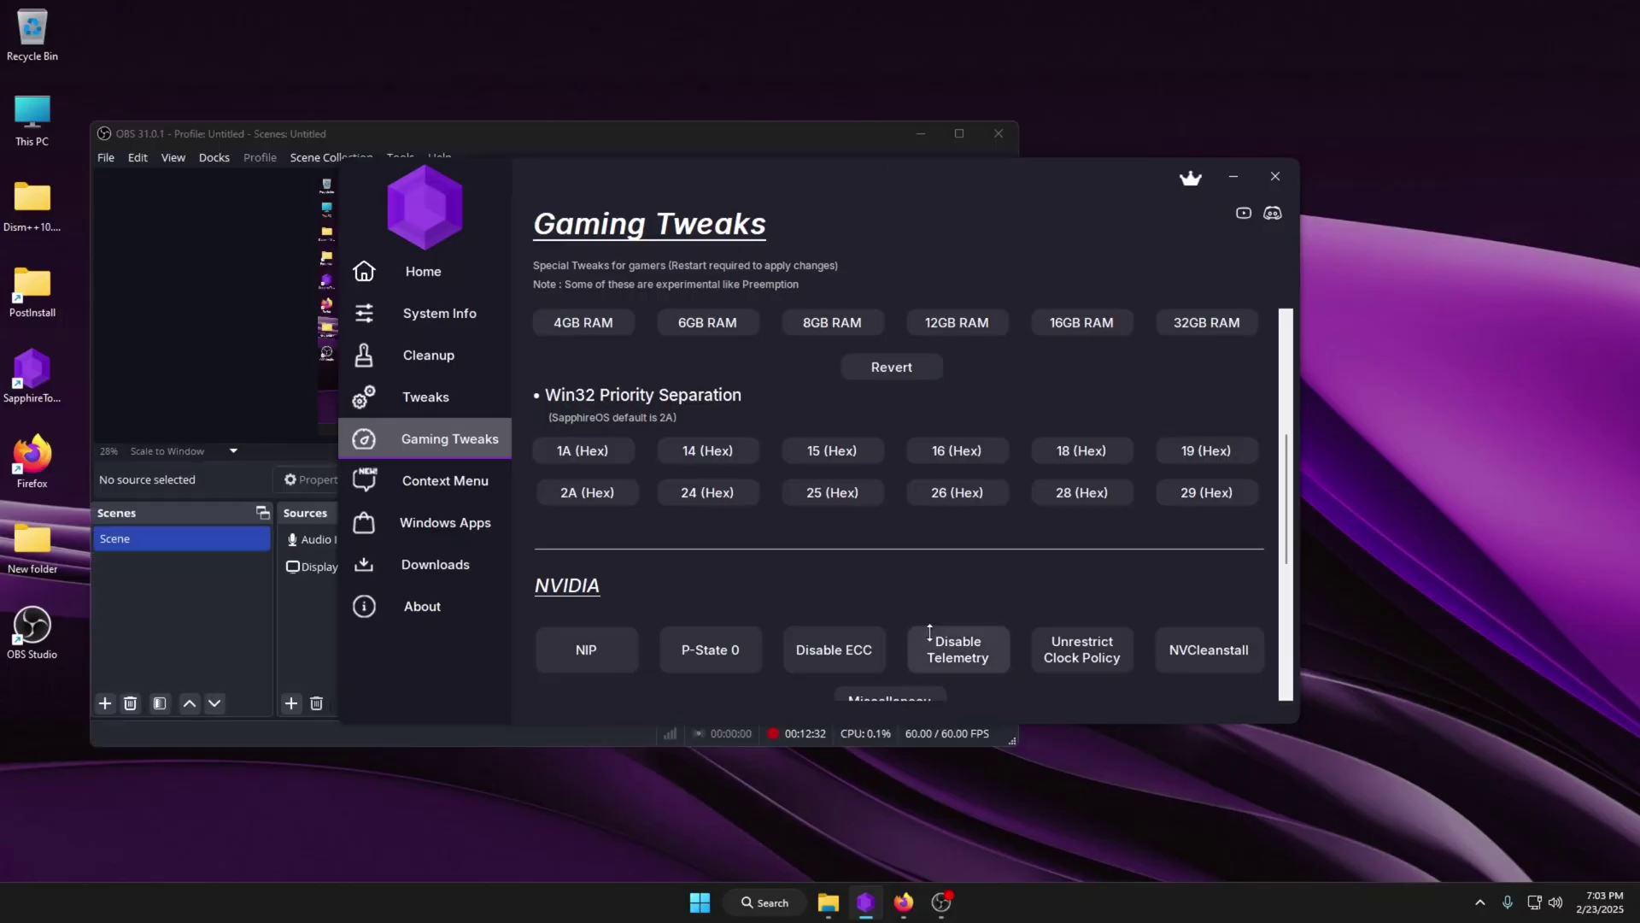
- Close SapphireTool so OBS Studio remains, then briefly check the hidden tray icons
{"action": "scroll", "coordinate": [895, 623], "scroll_direction": "down", "scroll_amount": 5}
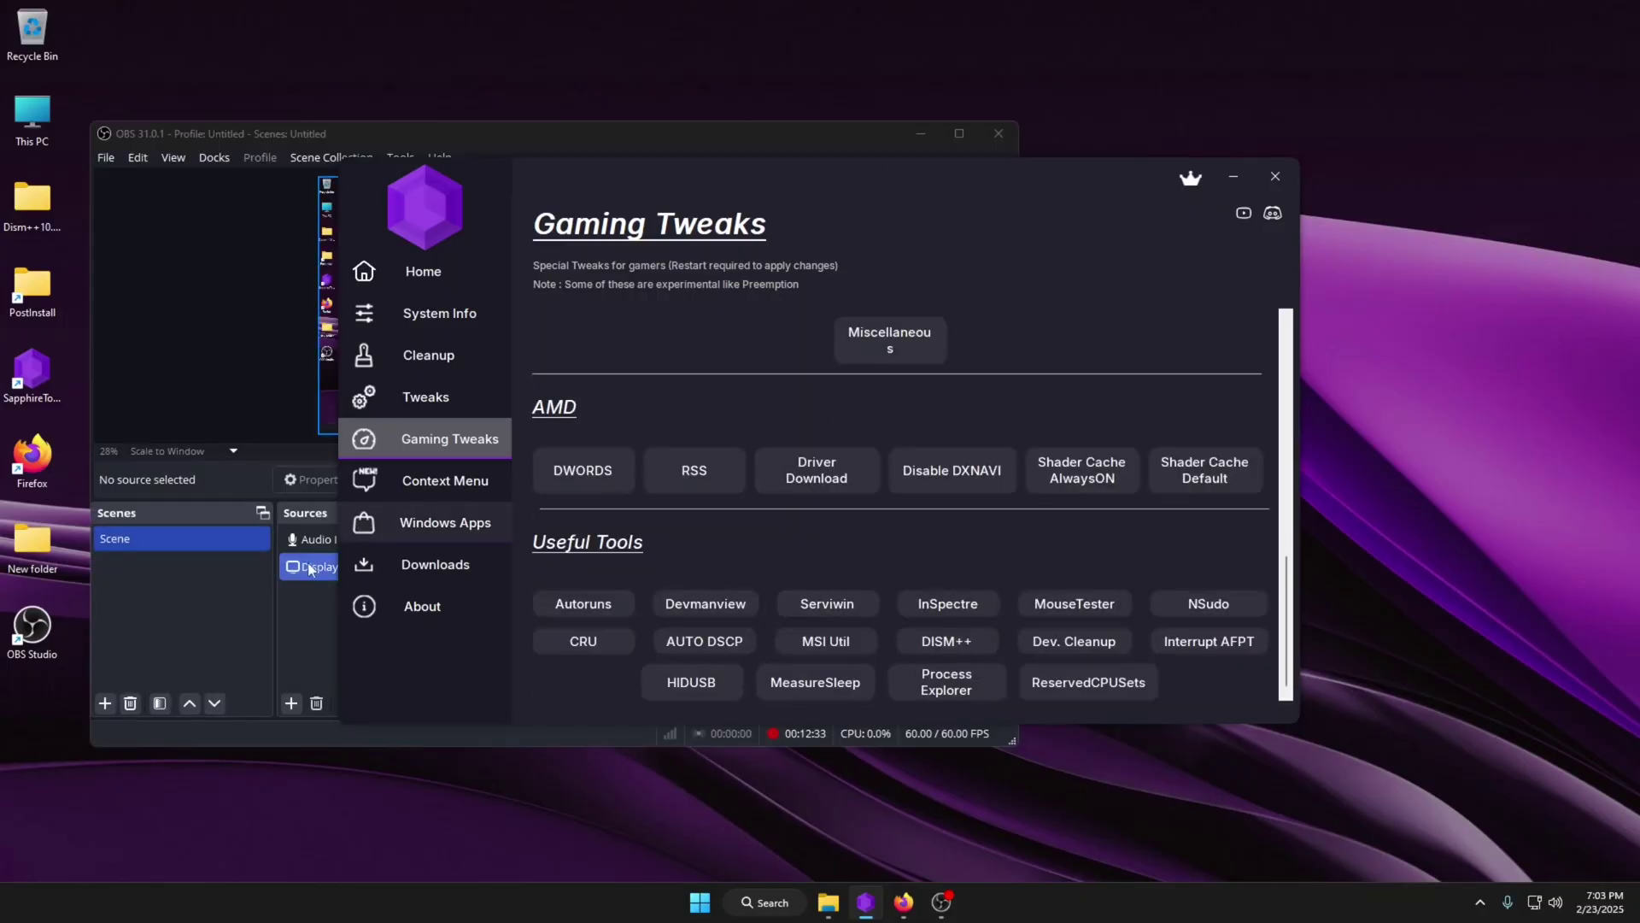
{"action": "left_click", "coordinate": [257, 622]}
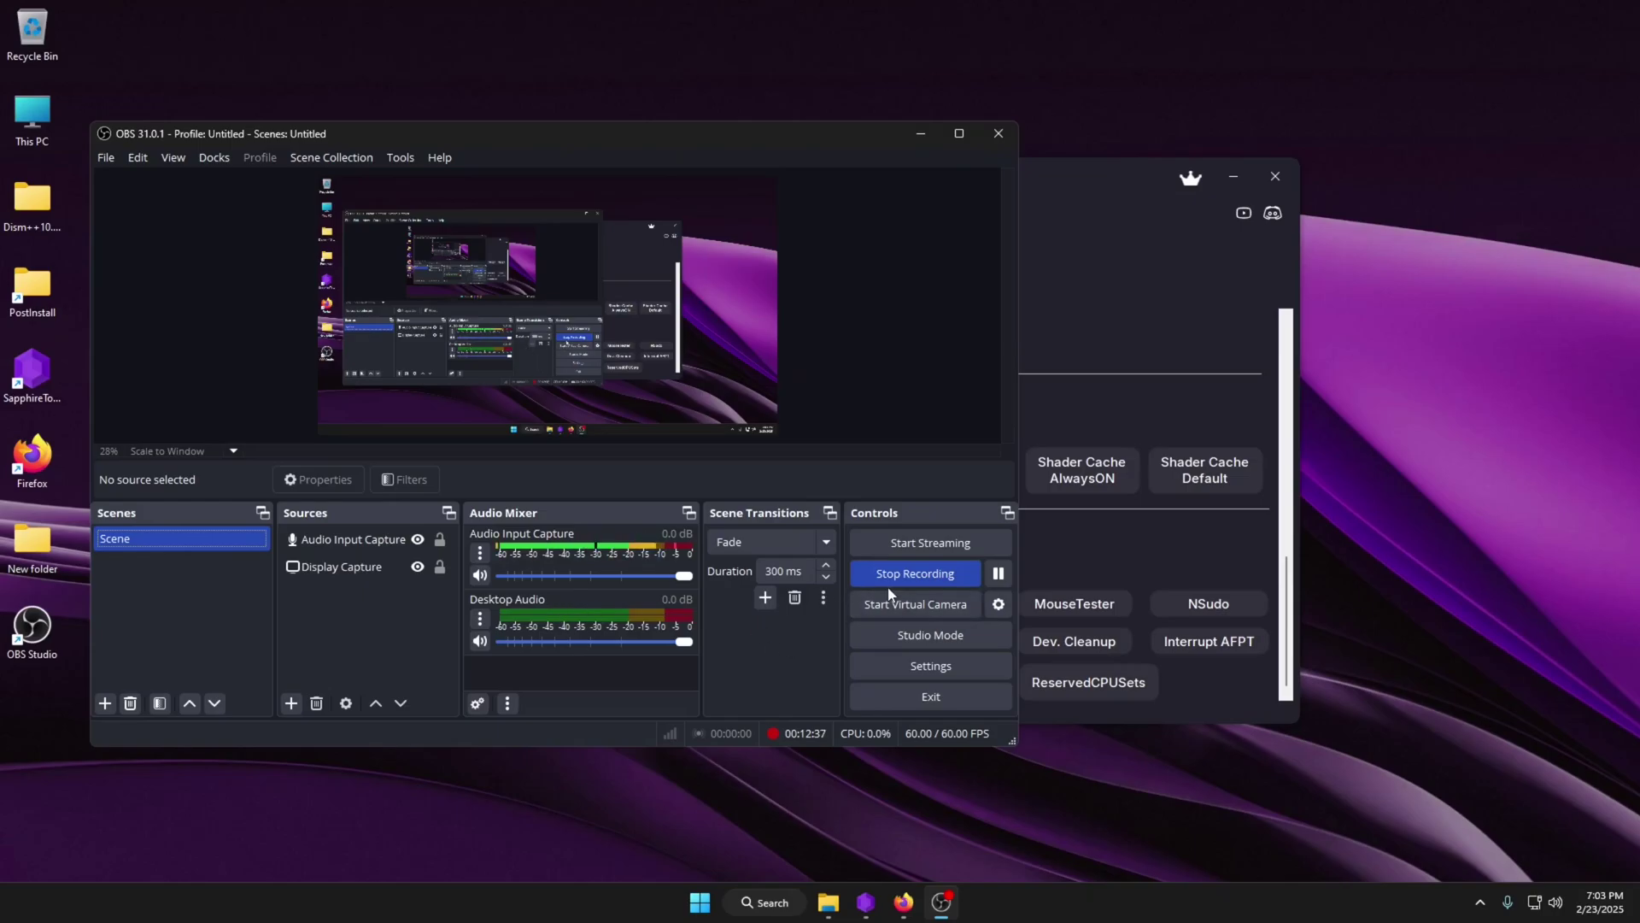
{"action": "left_click", "coordinate": [1118, 546]}
{"action": "scroll", "coordinate": [1118, 546], "scroll_direction": "up", "scroll_amount": 5}
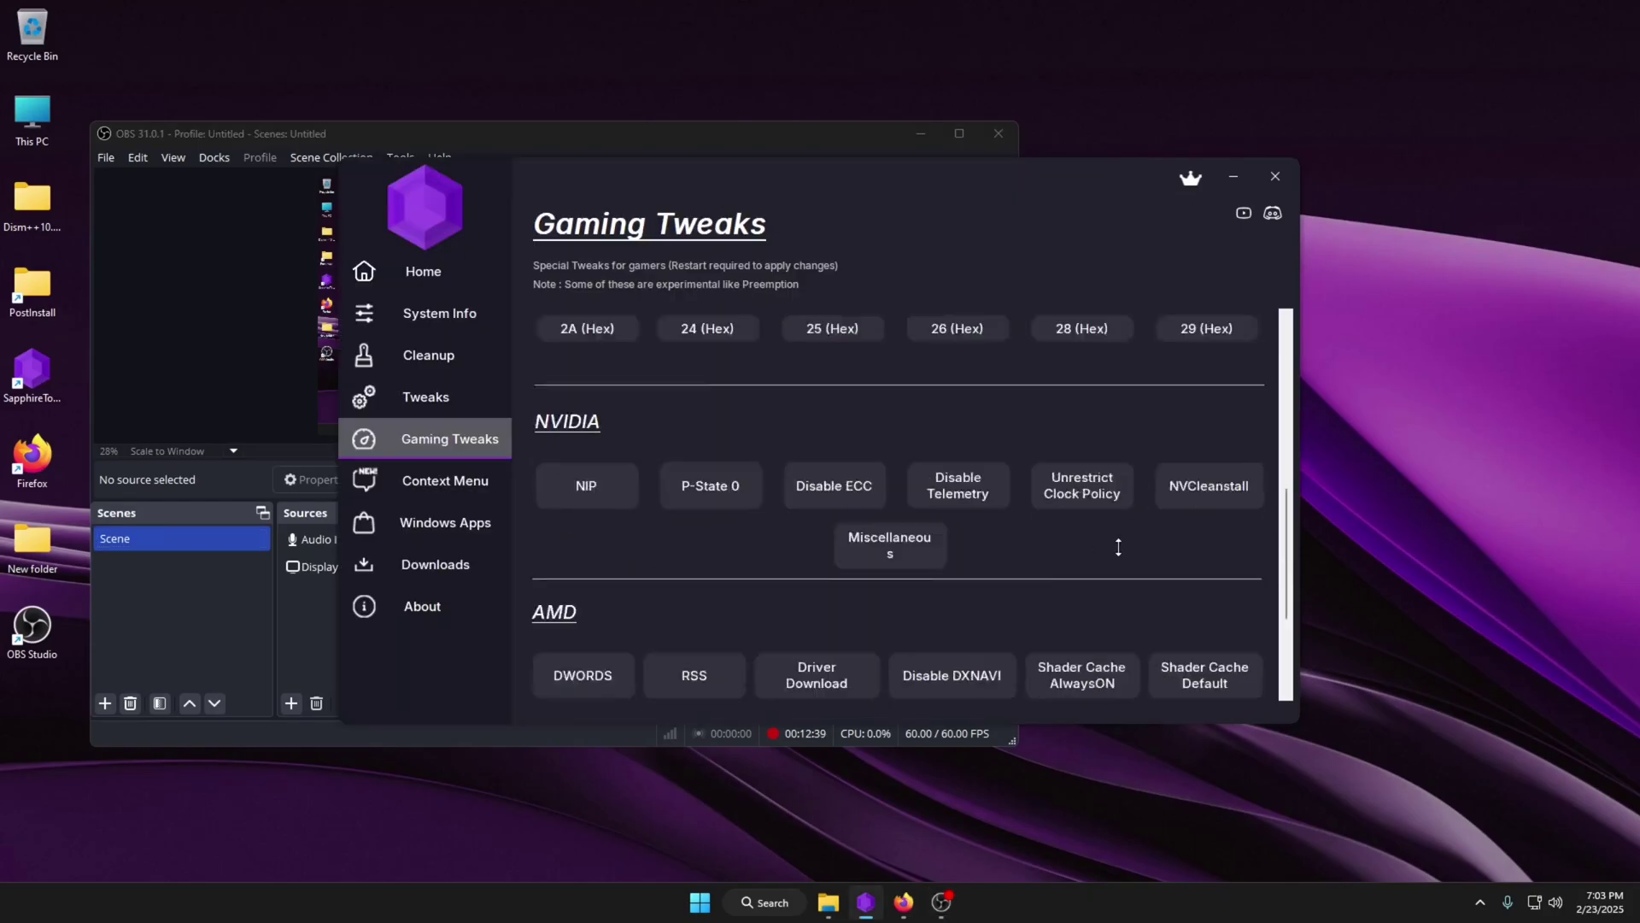
{"action": "left_click", "coordinate": [1268, 177]}
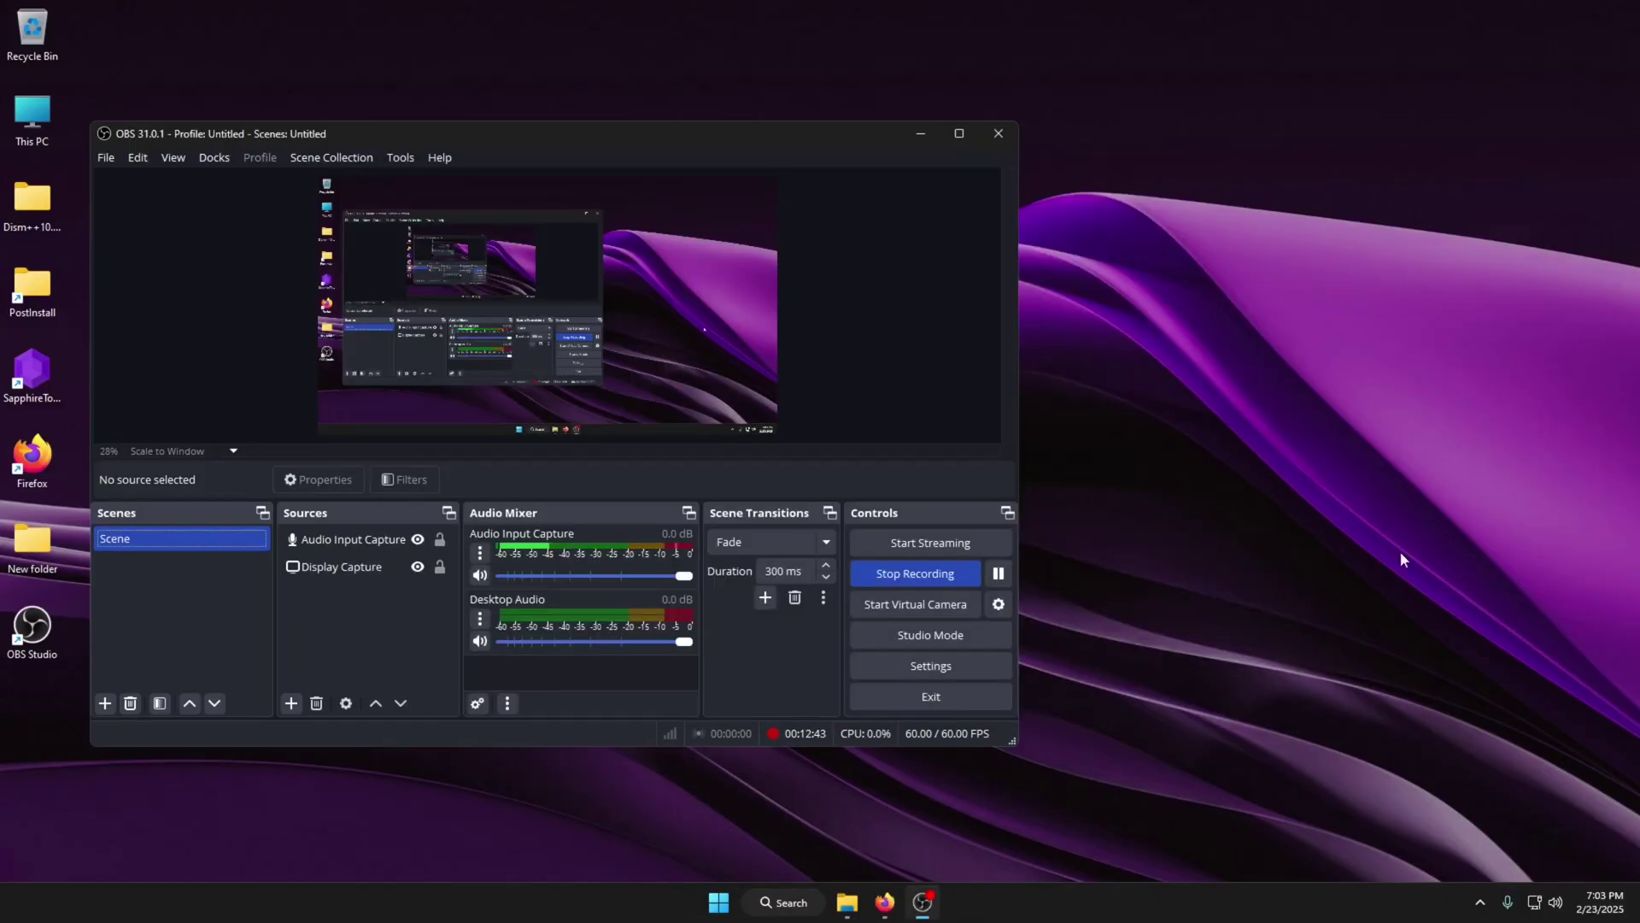
{"action": "left_click", "coordinate": [1480, 902]}
{"action": "left_click", "coordinate": [1401, 481]}
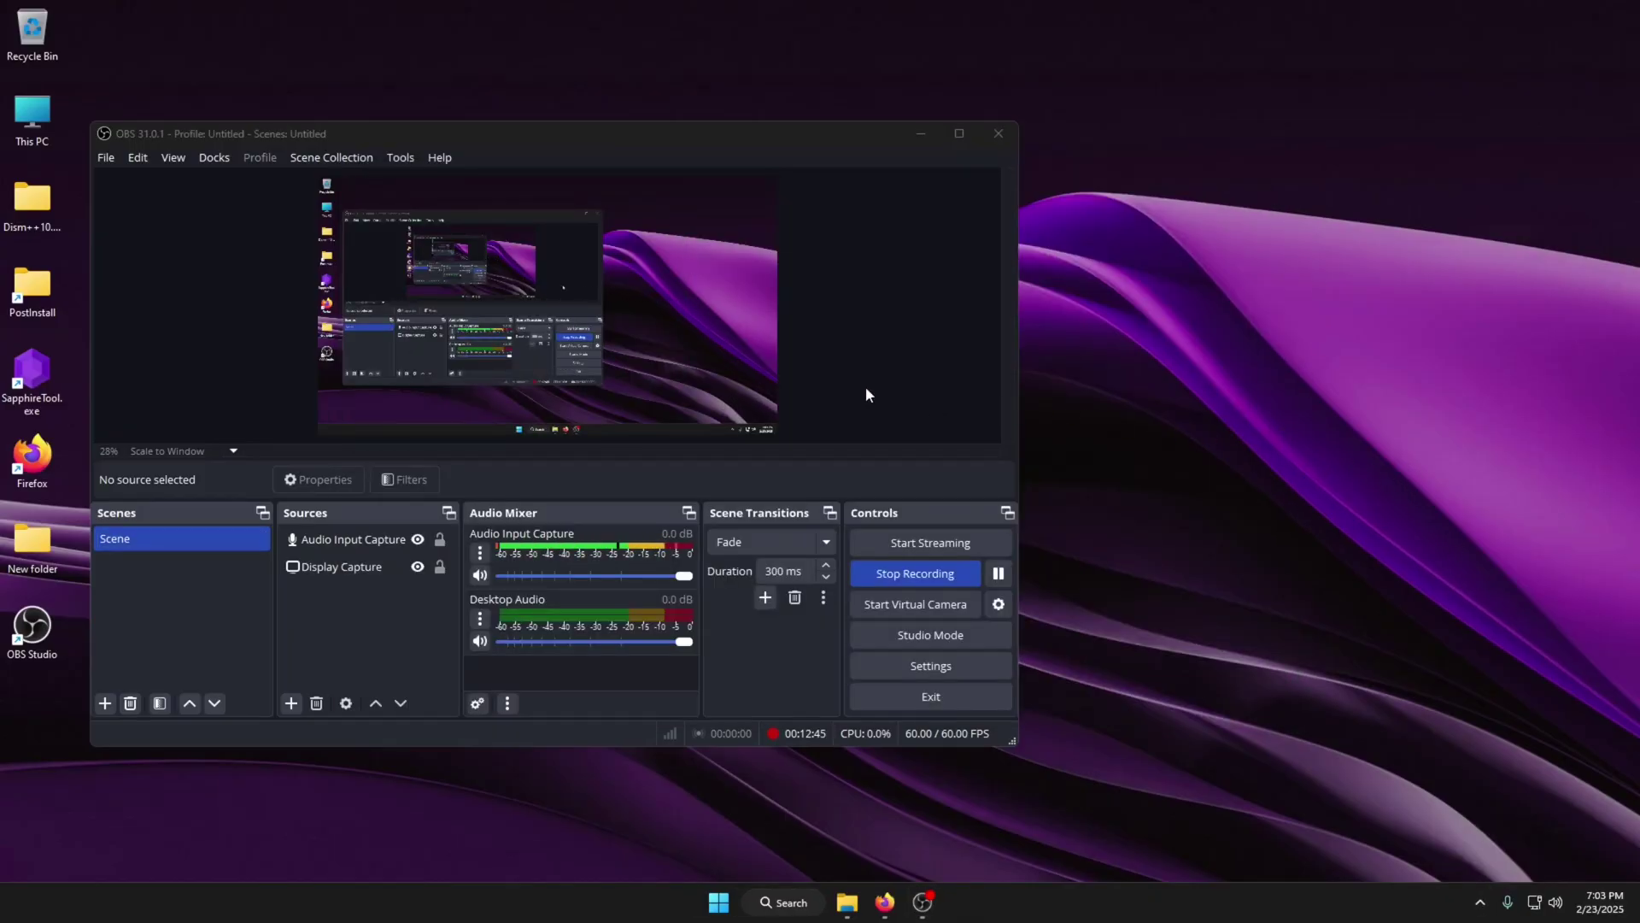